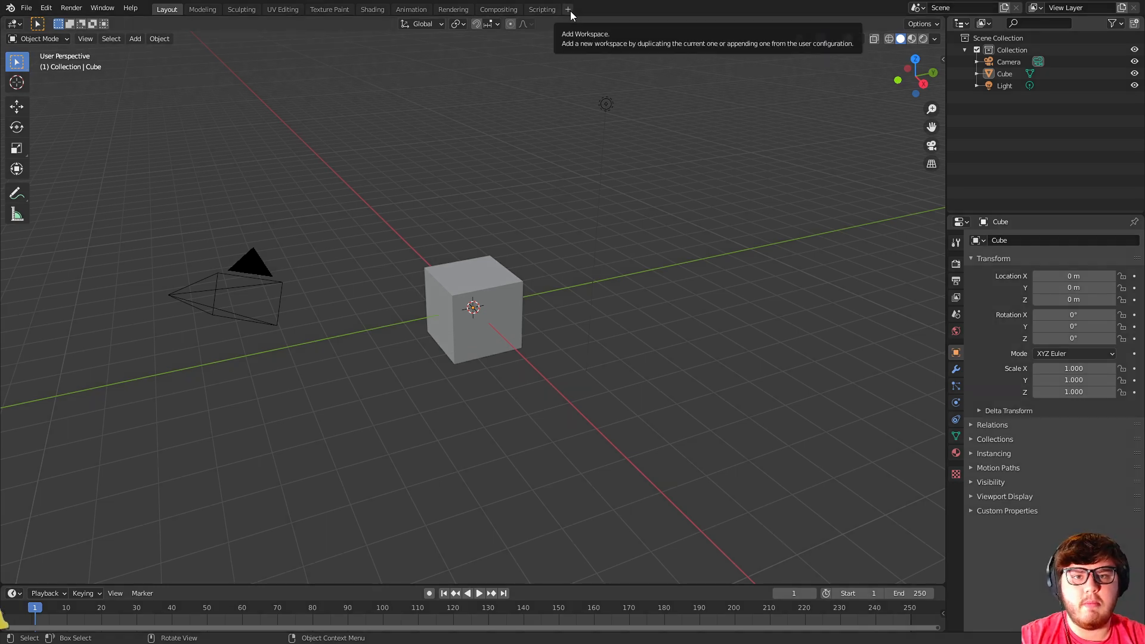
# Add a Motion Tracking workspace from the VFX templates.
pyautogui.click(569, 10)
pyautogui.moveTo(556, 66)
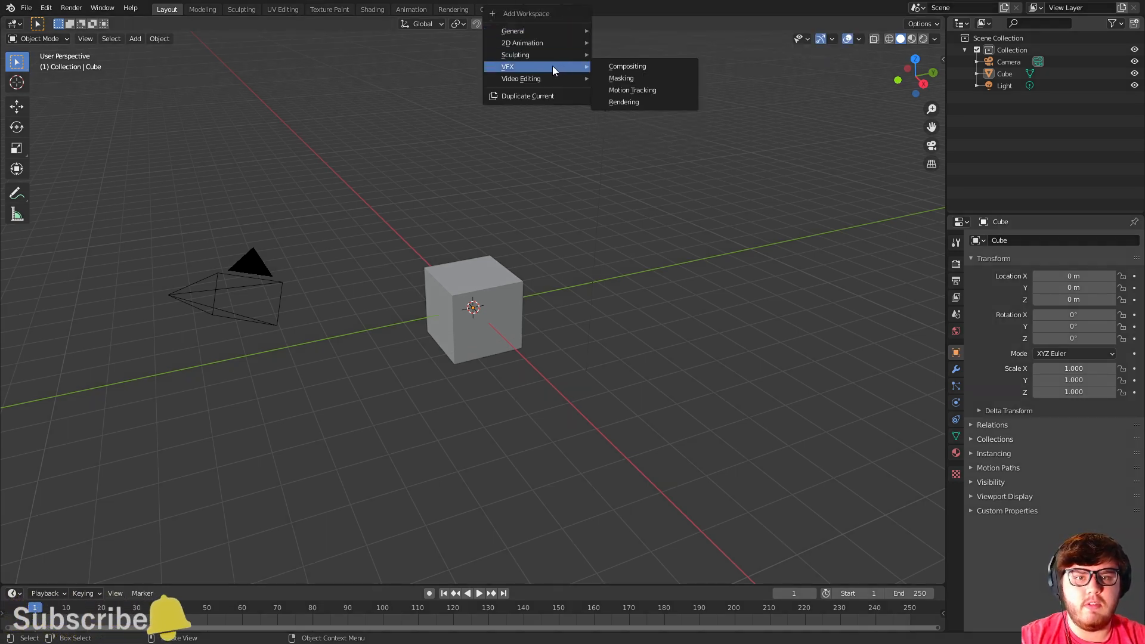
pyautogui.click(624, 88)
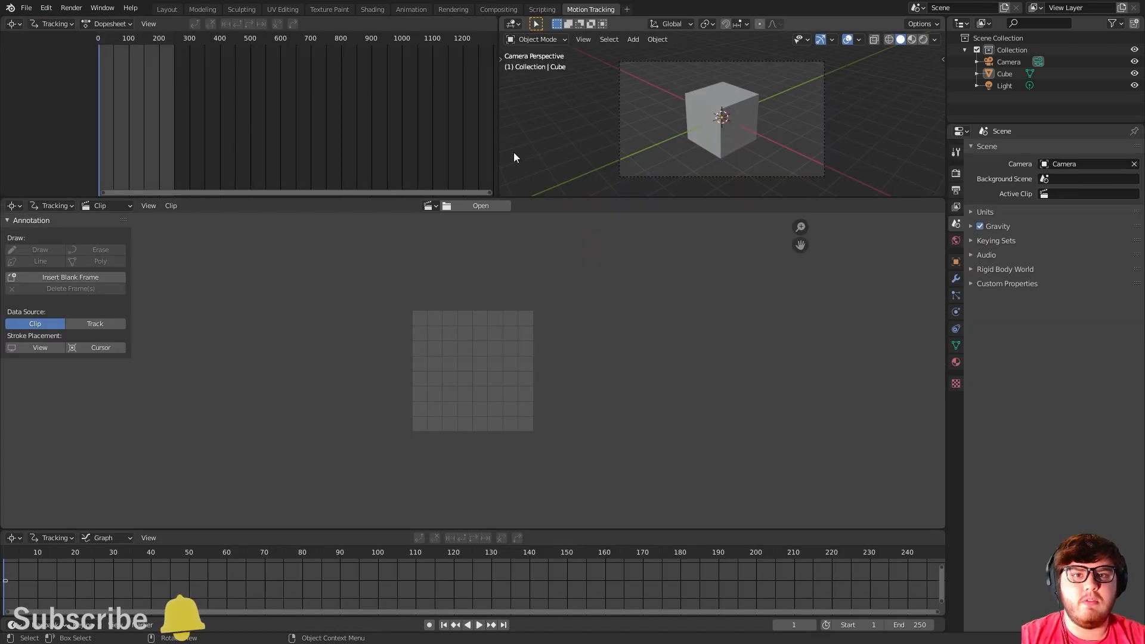
# Load the footage file Motion_Tracking.m4v into the clip editor.
pyautogui.click(478, 204)
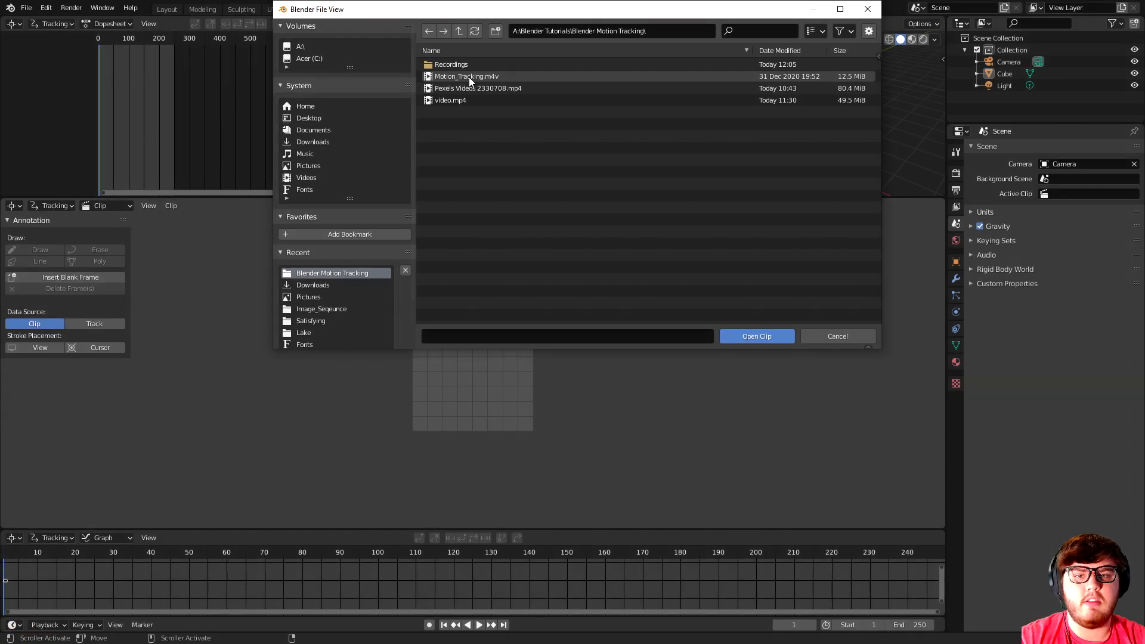
pyautogui.click(465, 76)
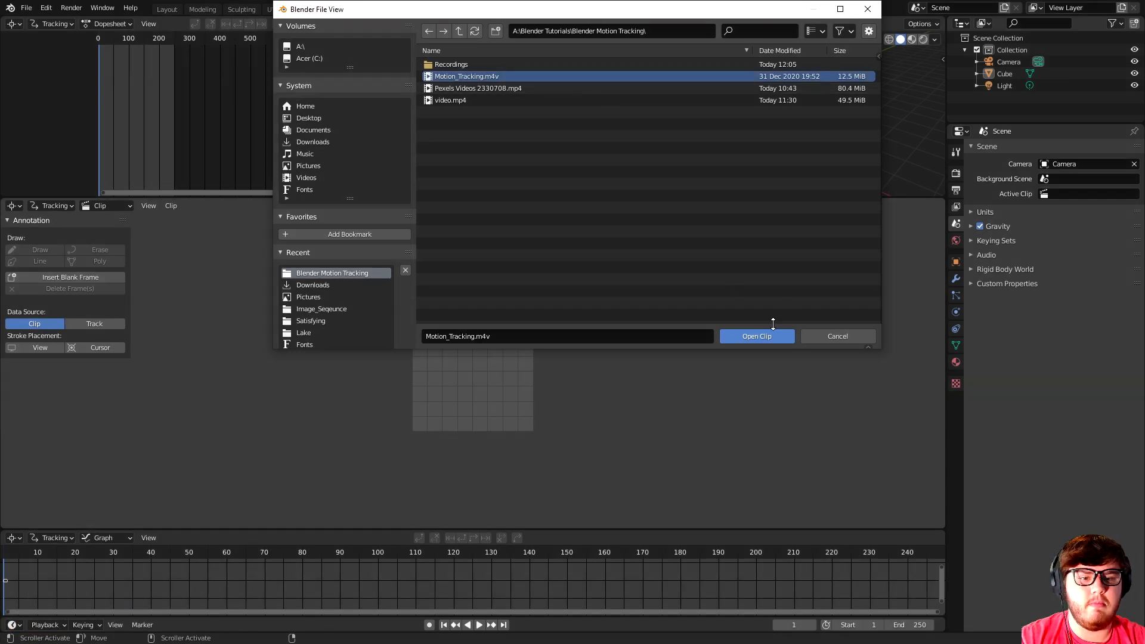
pyautogui.click(744, 338)
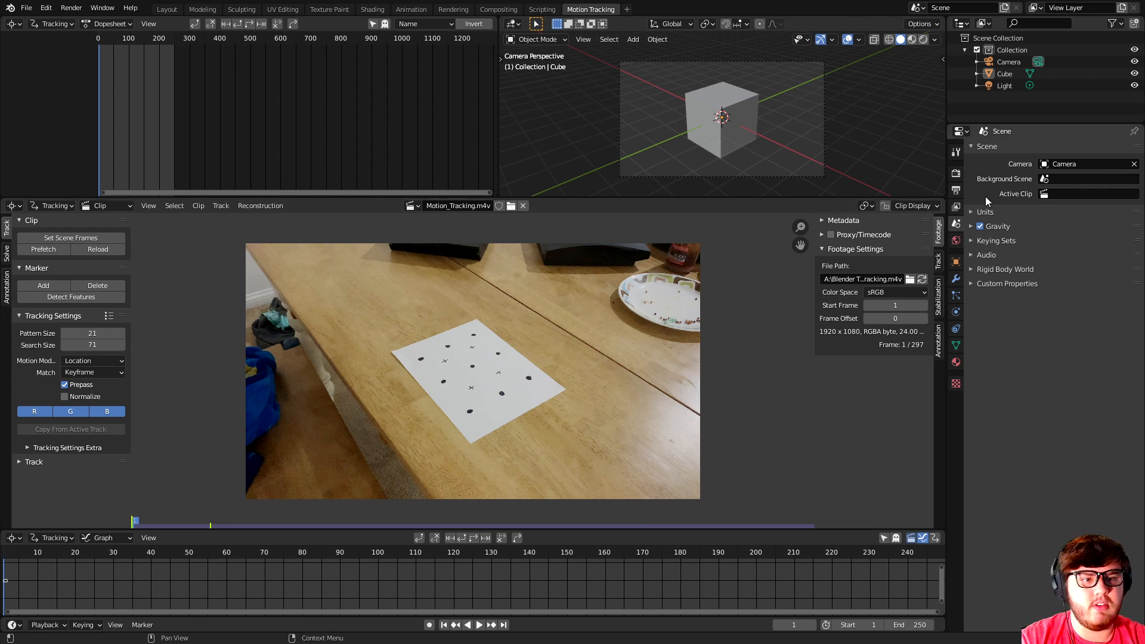
# Set the scene's color management view transform to Standard in the render properties.
pyautogui.click(956, 174)
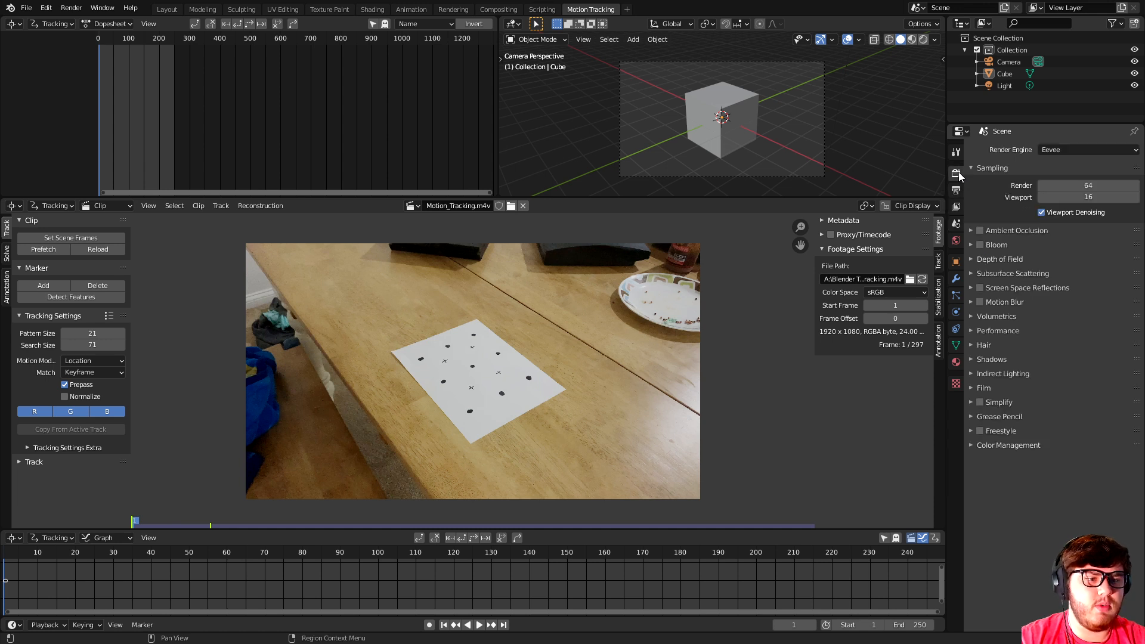
pyautogui.click(974, 445)
pyautogui.click(1052, 482)
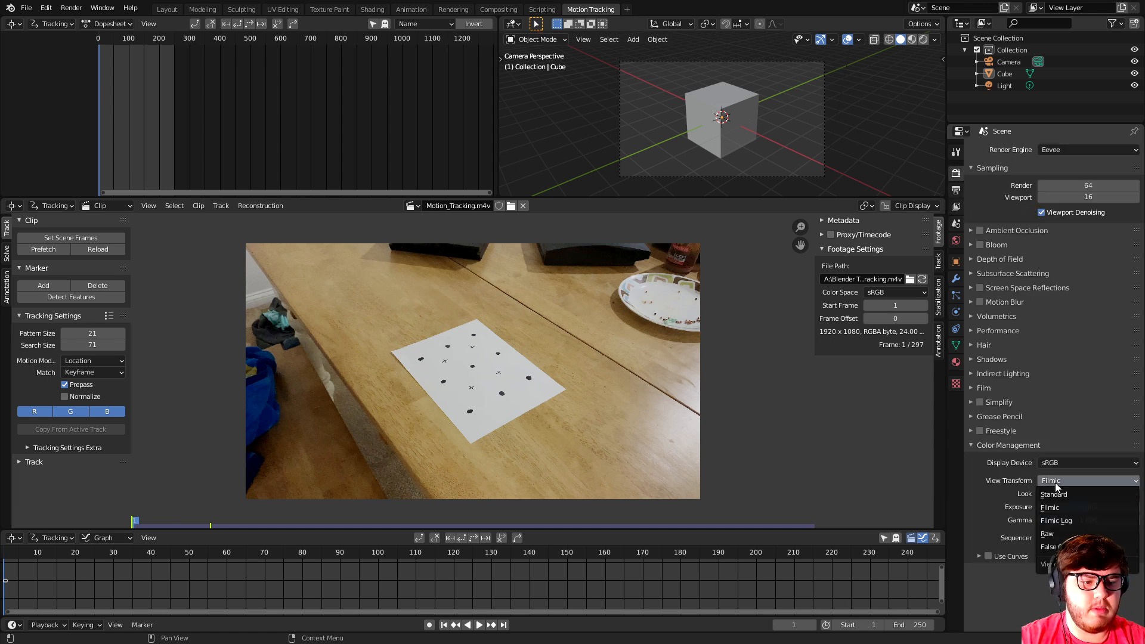
pyautogui.click(1057, 496)
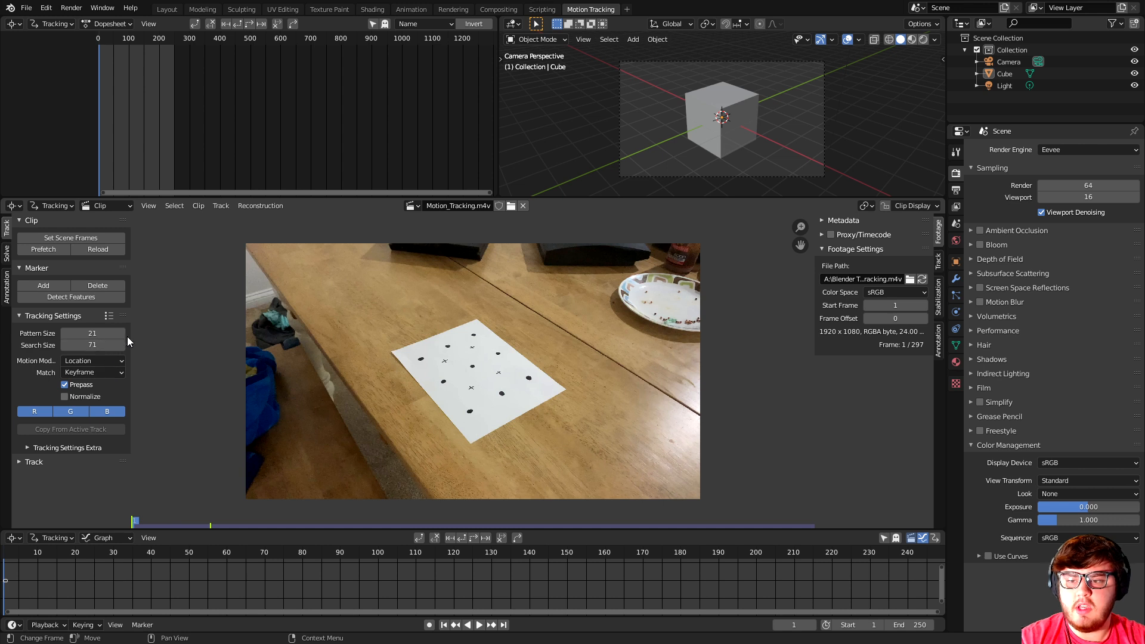
# Configure tracking to match the previous frame with Normalize enabled and a correlation of 0.9.
pyautogui.click(78, 372)
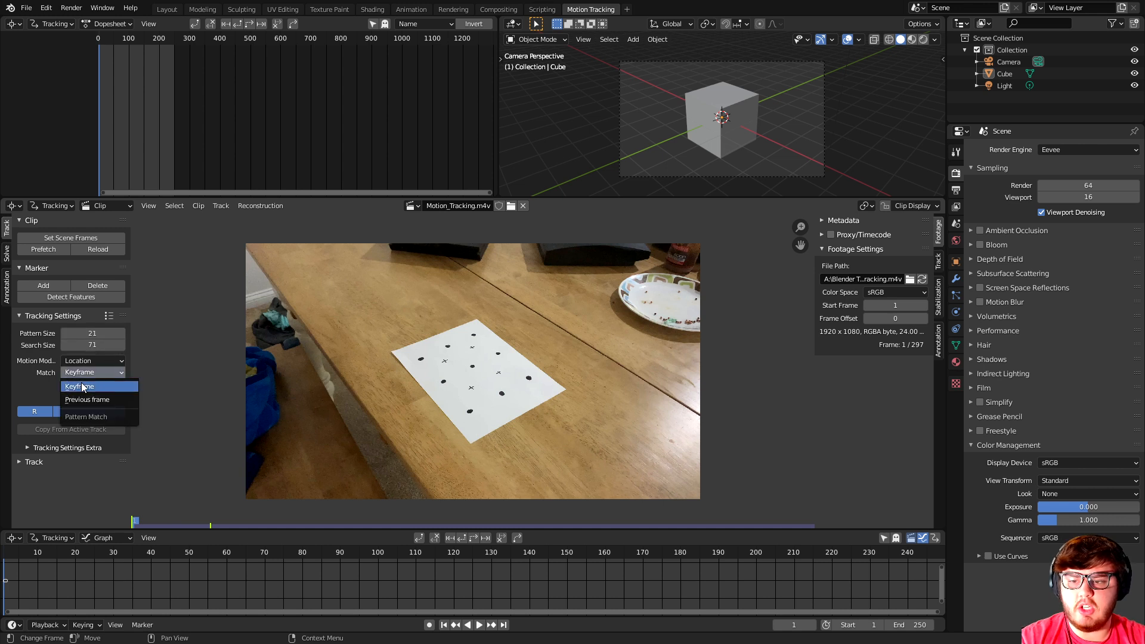
pyautogui.click(83, 398)
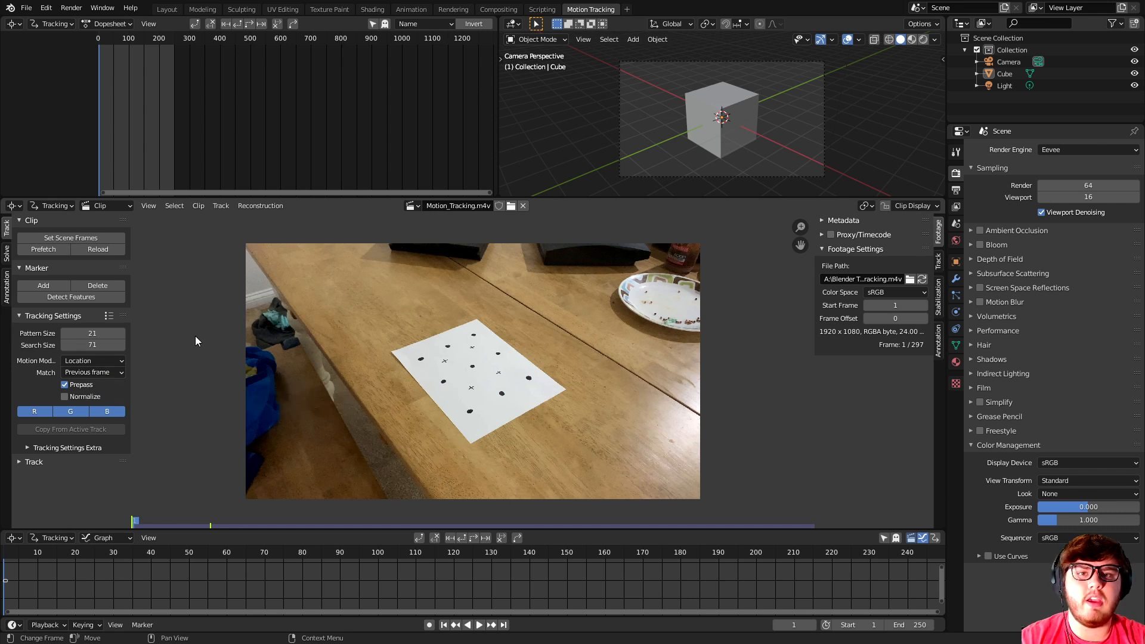
pyautogui.click(80, 397)
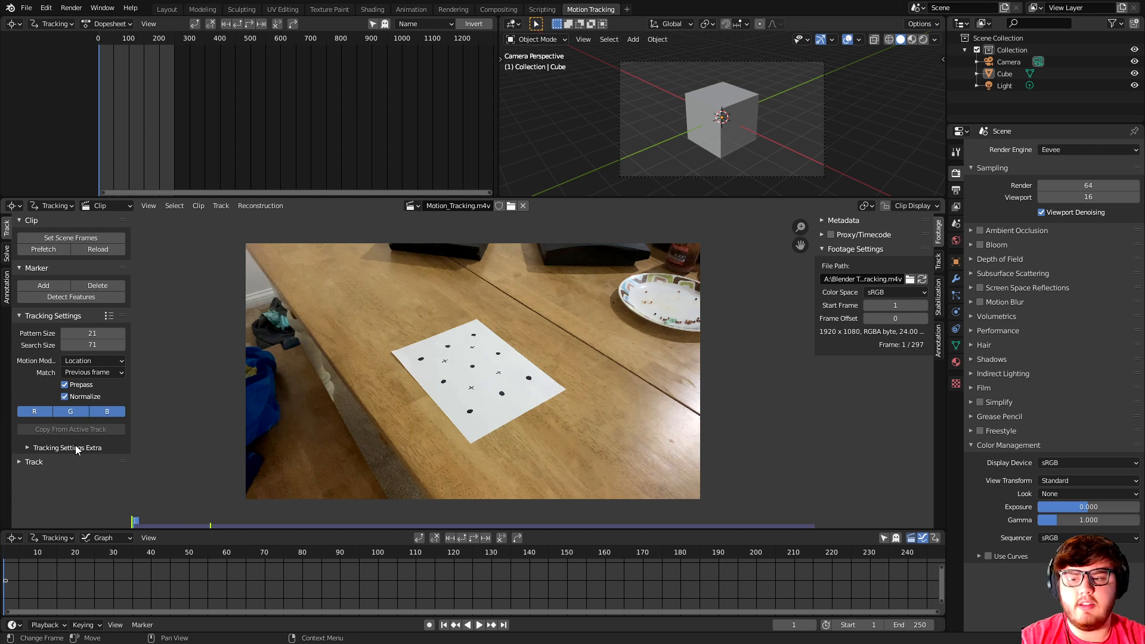
pyautogui.click(37, 448)
pyautogui.click(93, 480)
pyautogui.write('0.9')
pyautogui.press('Return')
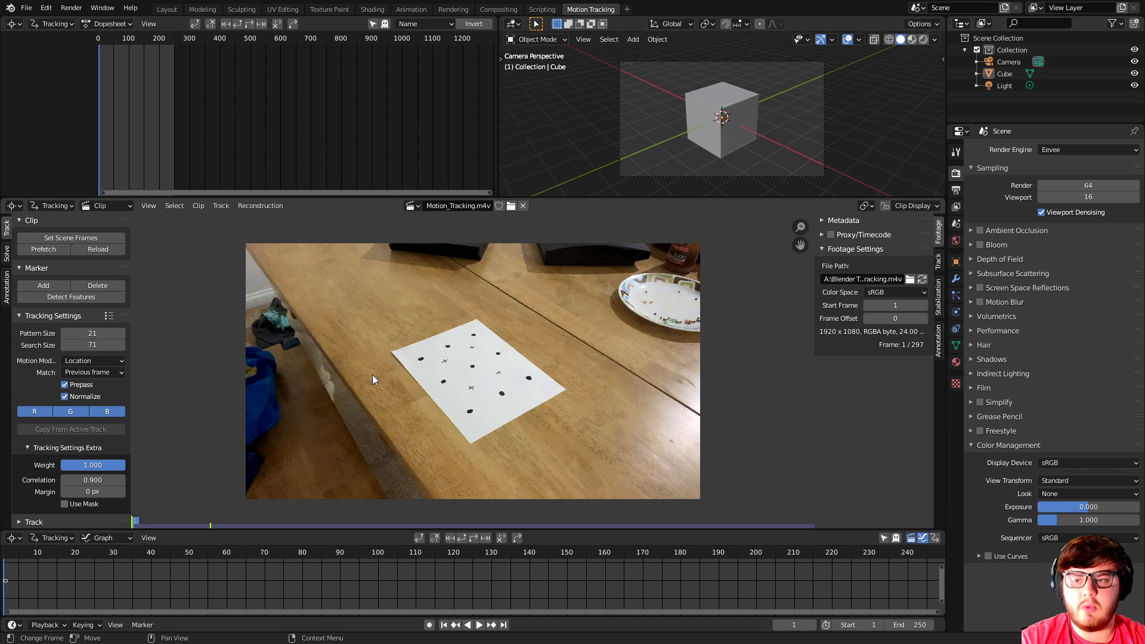
# Place a tracking marker on the dot nearest the paper's left corner and display its search area.
pyautogui.scroll(2, 407, 332)
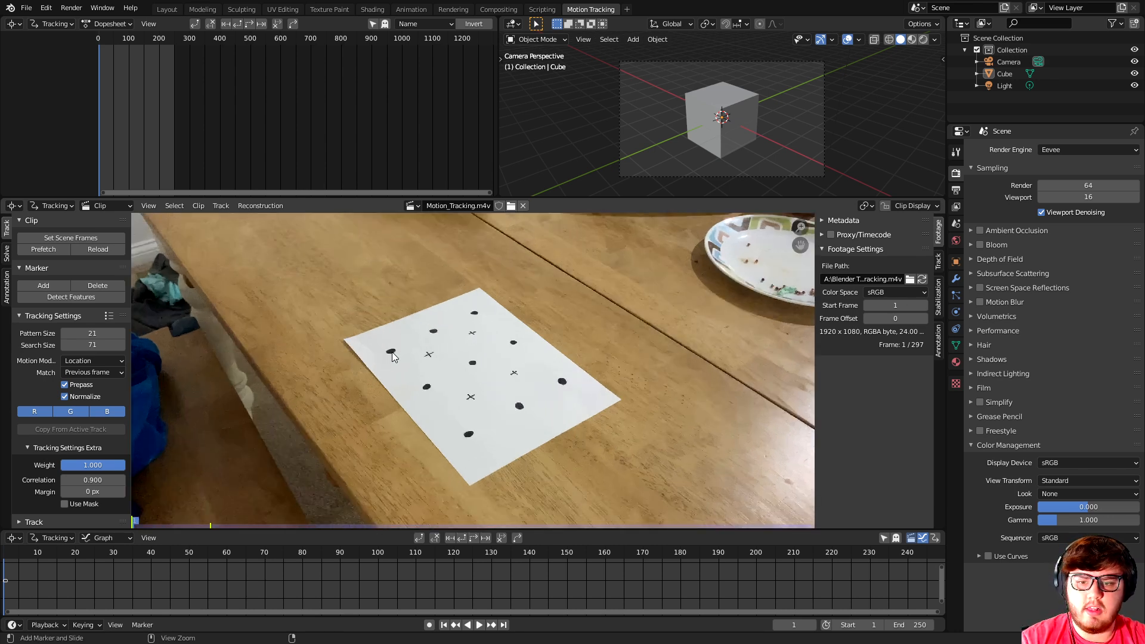
pyautogui.keyDown('ctrl'); pyautogui.click(391, 352); pyautogui.keyUp('ctrl')
pyautogui.scroll(1, 490, 358)
pyautogui.scroll(3, 490, 358)
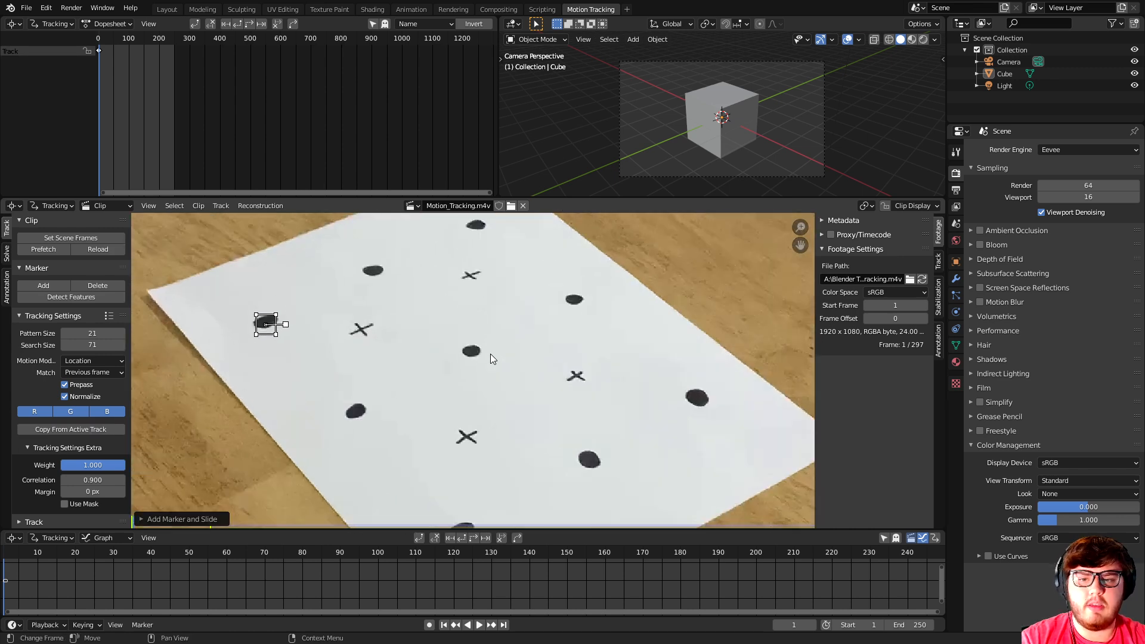
pyautogui.moveTo(332, 348); pyautogui.dragTo(456, 357, button='middle')
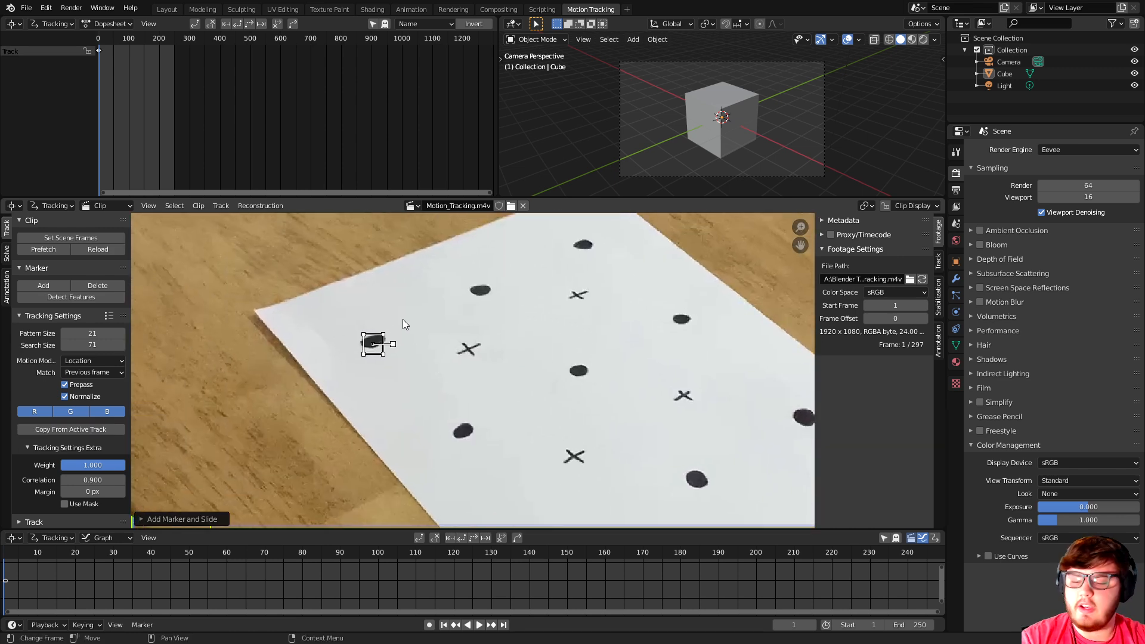
pyautogui.moveTo(408, 316)
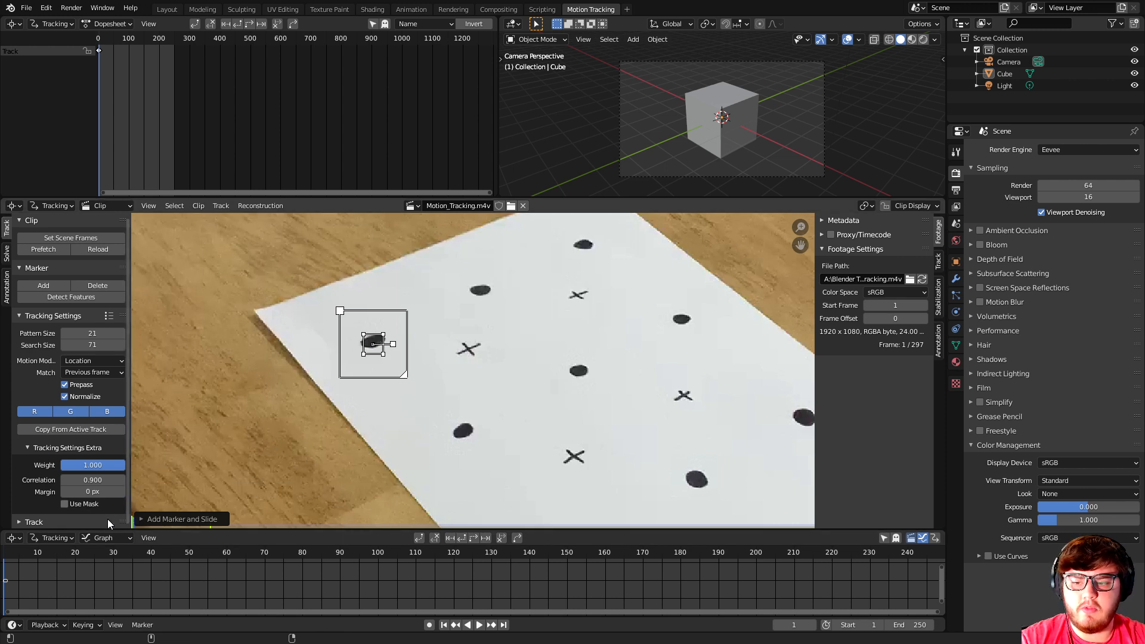
# Advance the clip to frame 2 and delete the selected track.
pyautogui.press('Right')
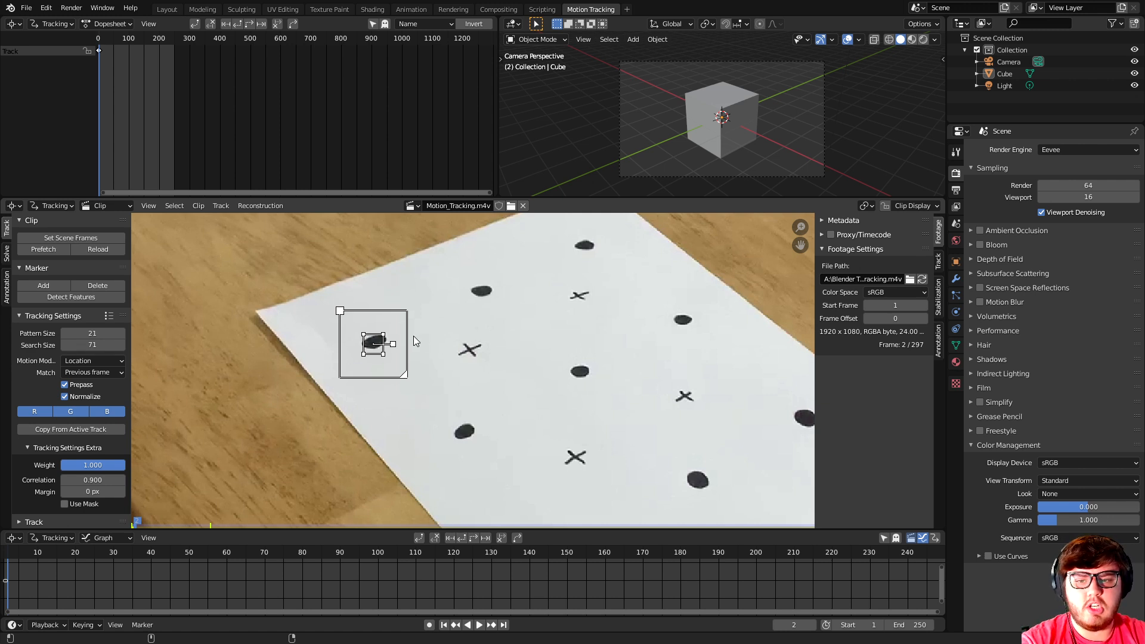
pyautogui.press('x')
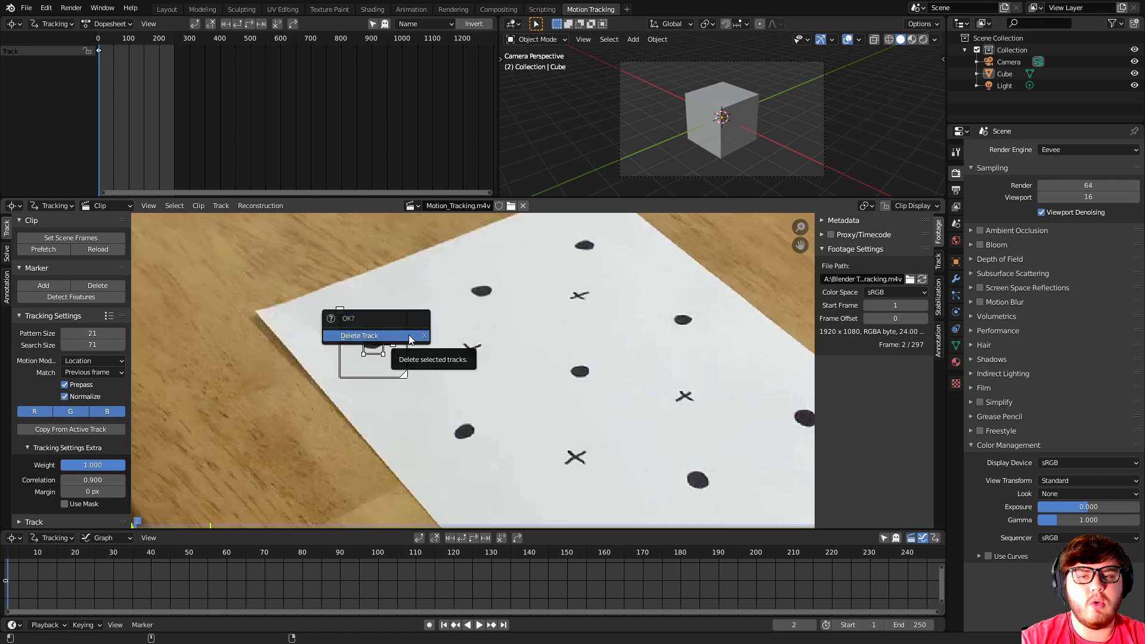
pyautogui.click(409, 335)
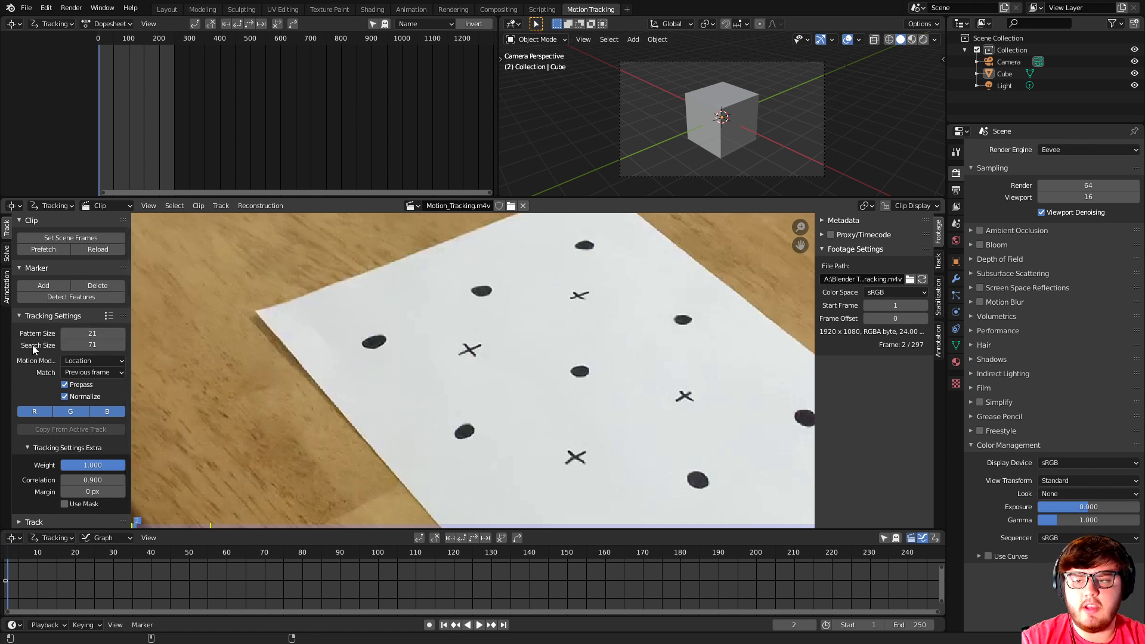
pyautogui.moveTo(89, 333); pyautogui.dragTo(119, 344)
pyautogui.keyDown('ctrl'); pyautogui.click(378, 340); pyautogui.keyUp('ctrl')
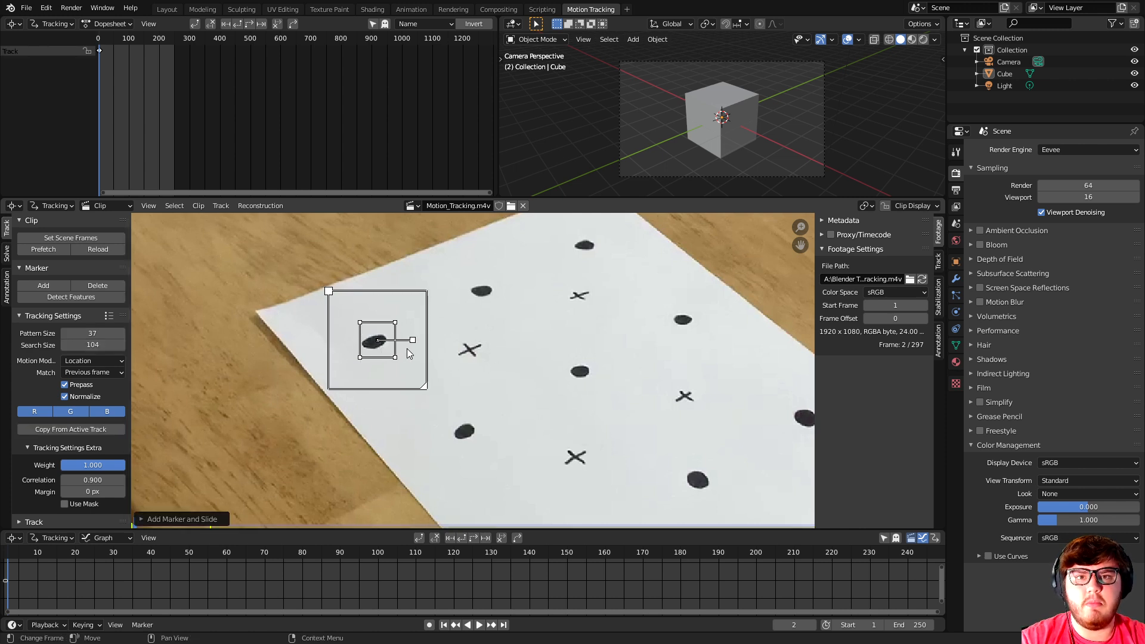
pyautogui.hotkey('ctrl', 'z')
pyautogui.hotkey('ctrl', 'z')
pyautogui.hotkey('ctrl', 'z')
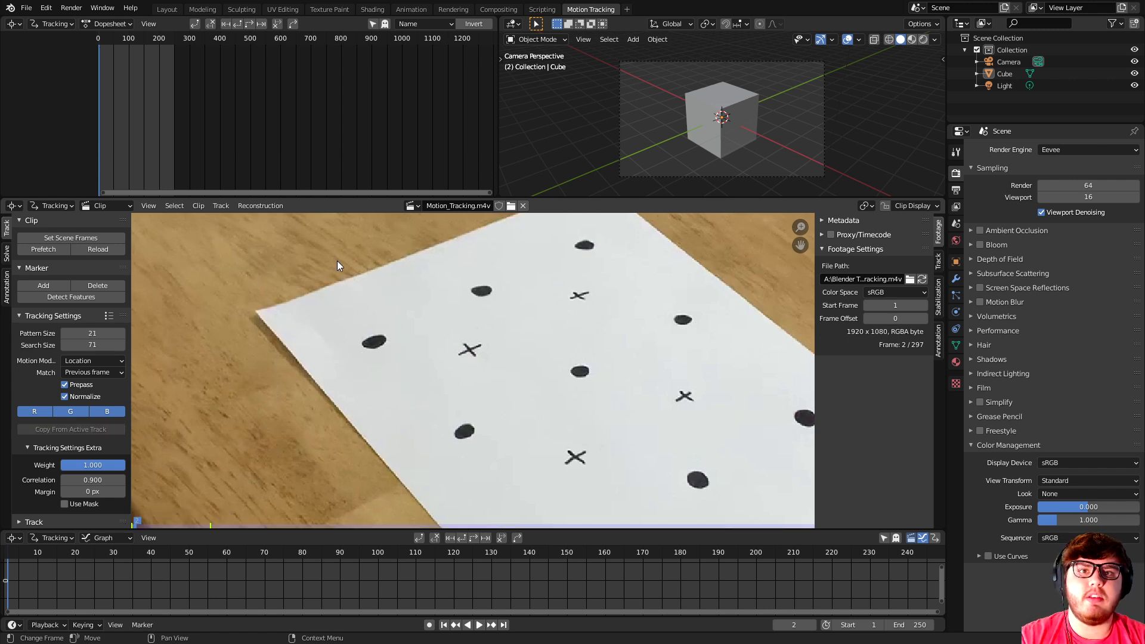
pyautogui.moveTo(439, 425); pyautogui.dragTo(319, 249, button='middle')
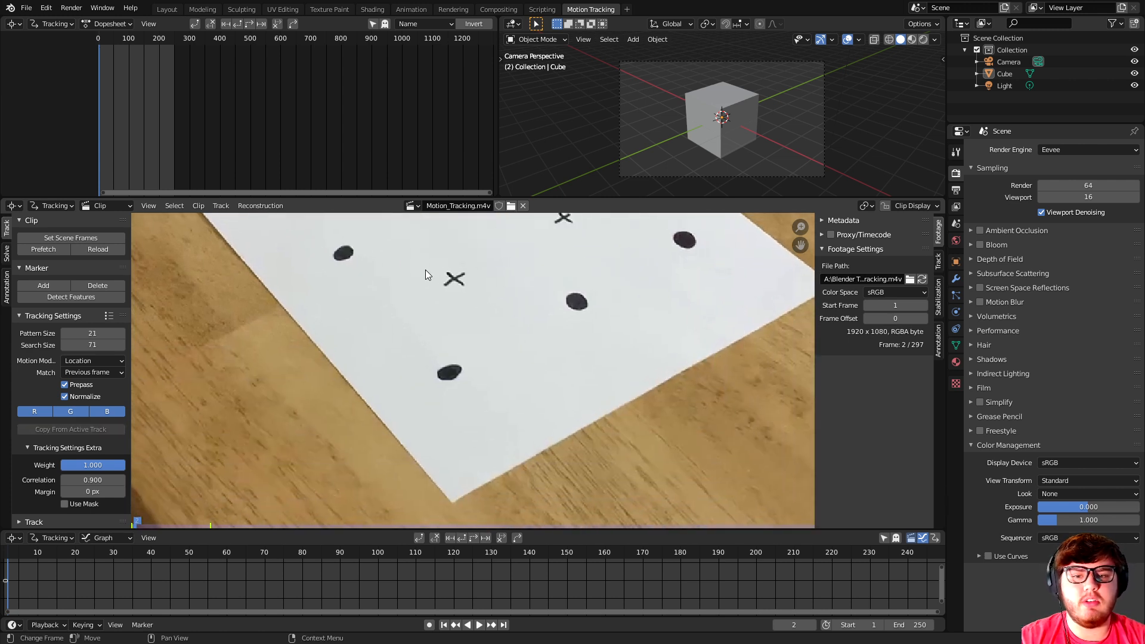
pyautogui.keyDown('ctrl'); pyautogui.click(451, 374); pyautogui.keyUp('ctrl')
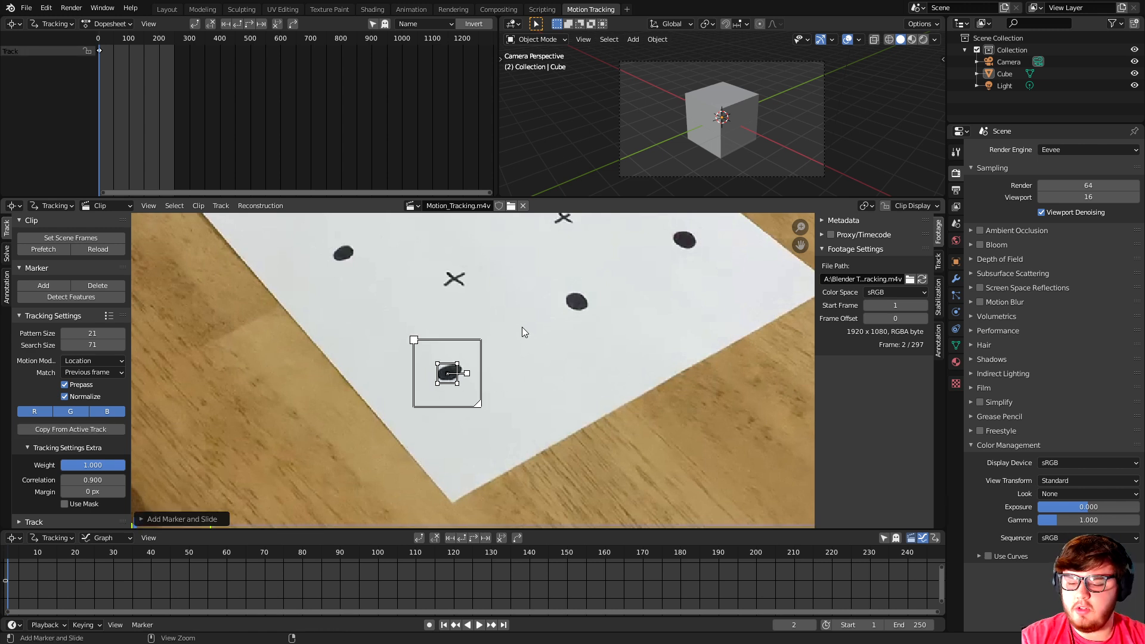
pyautogui.hotkey('ctrl', 'z')
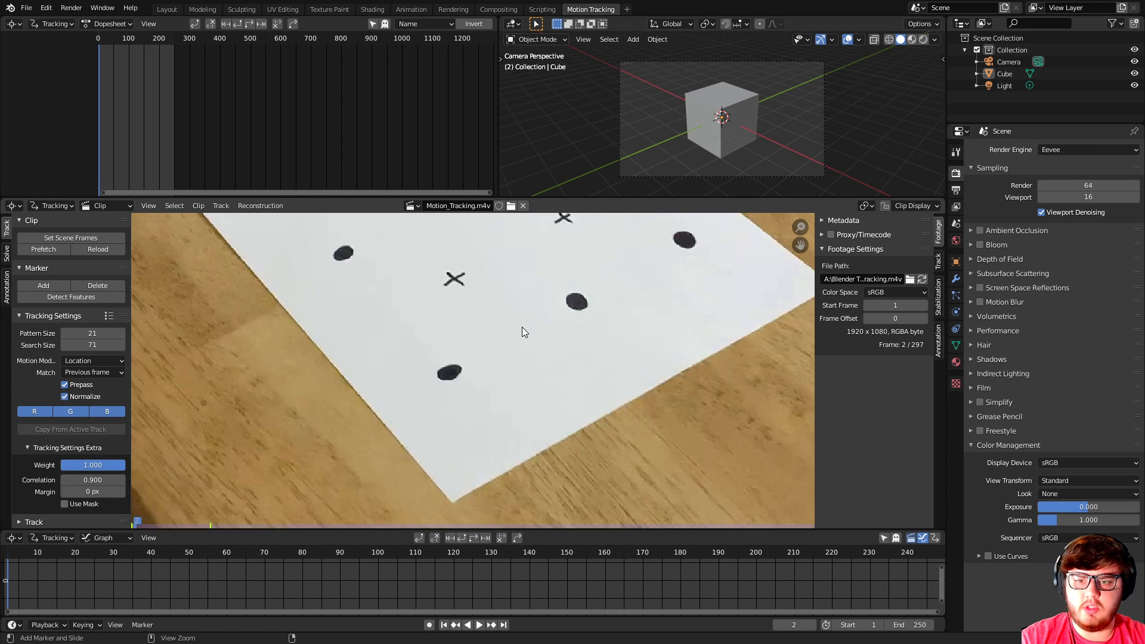
# Set the pattern size to 31 and search size to 82, and place a marker on the dot nearest the paper's lowest corner.
pyautogui.click(88, 333)
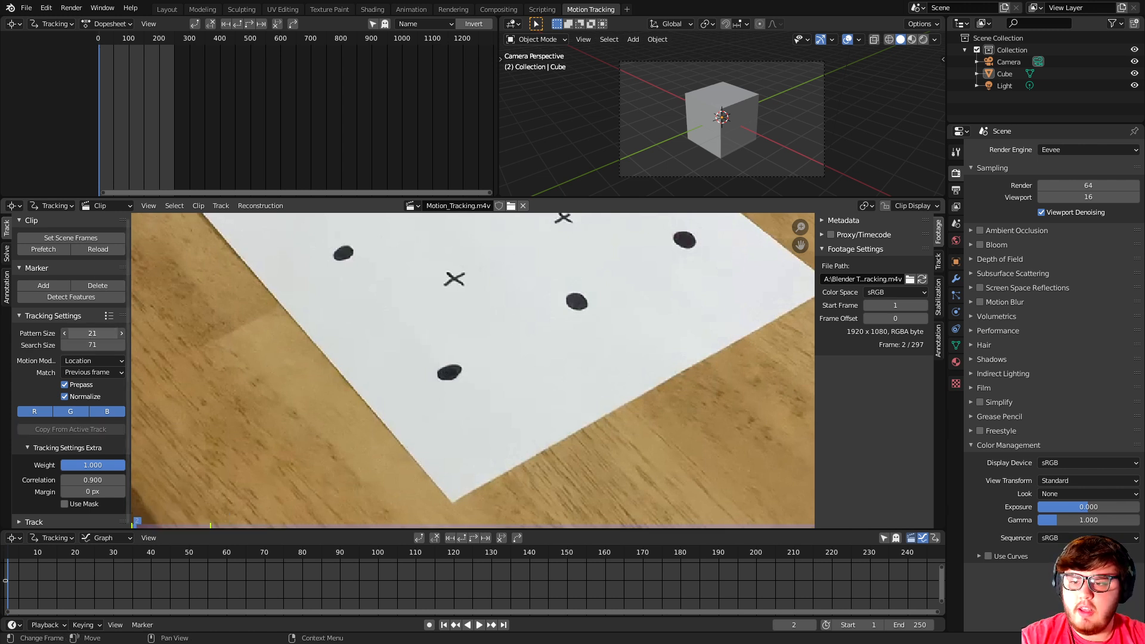
pyautogui.moveTo(91, 332); pyautogui.dragTo(99, 344)
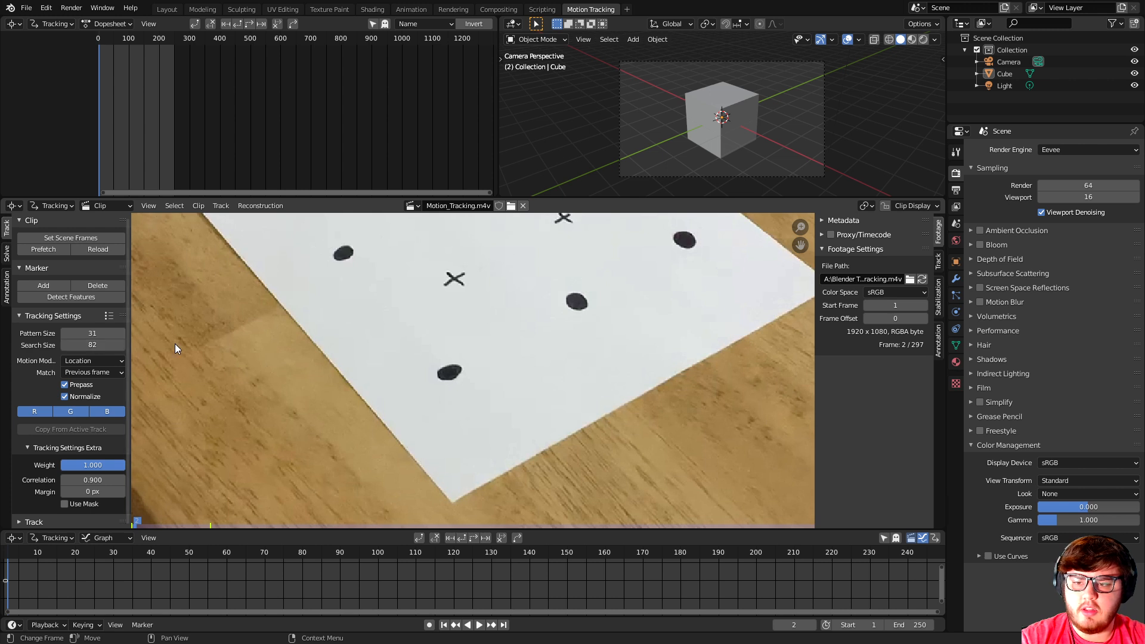
pyautogui.keyDown('ctrl'); pyautogui.click(450, 373); pyautogui.keyUp('ctrl')
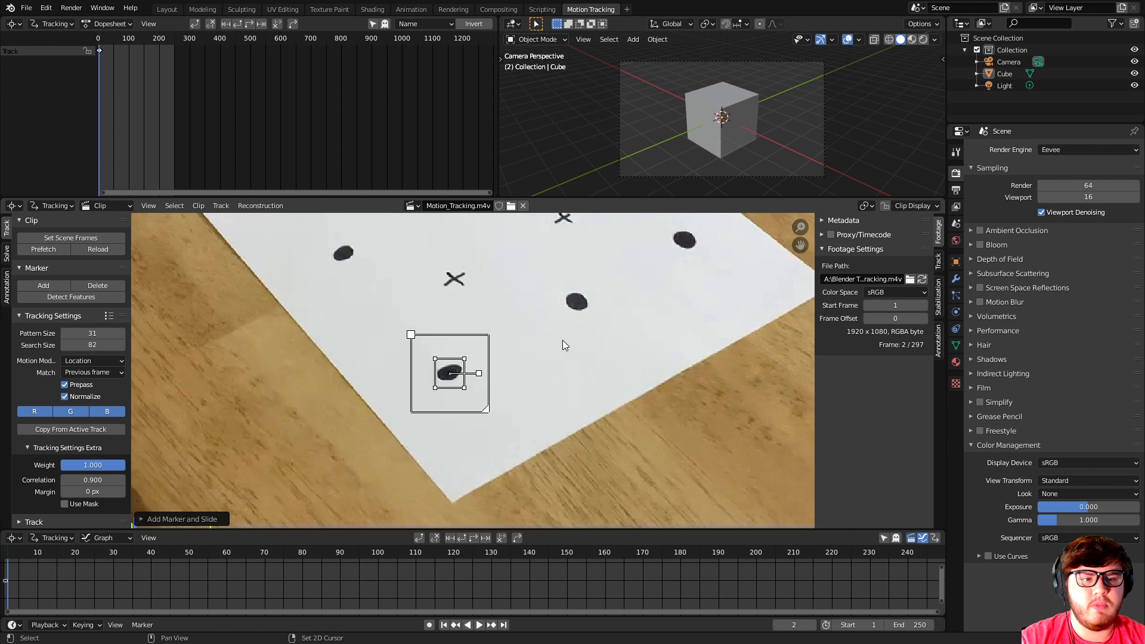
# Show the marker's track preview and fine-tune its position so the dot is centred in the preview.
pyautogui.moveTo(563, 340); pyautogui.dragTo(568, 344, button='middle')
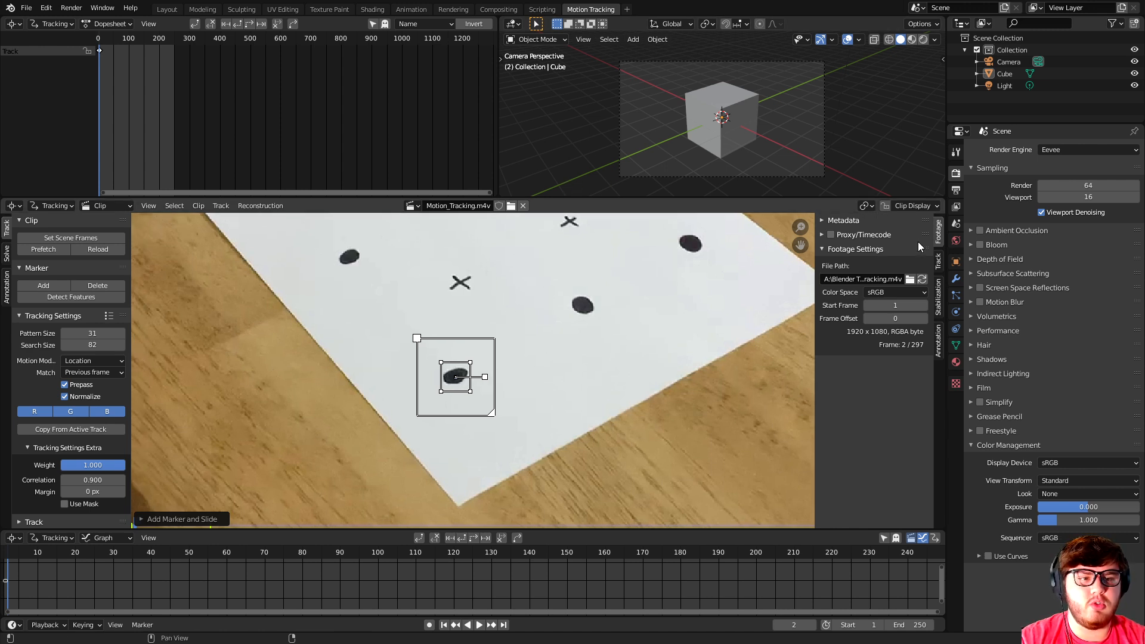
pyautogui.click(939, 263)
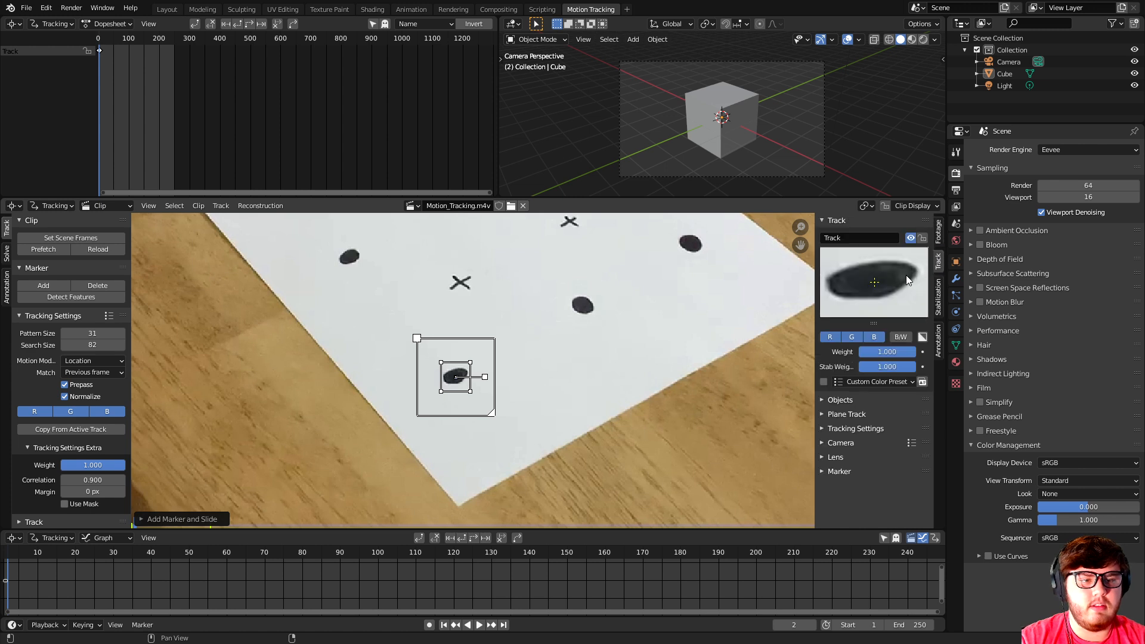
pyautogui.moveTo(874, 285); pyautogui.dragTo(874, 283)
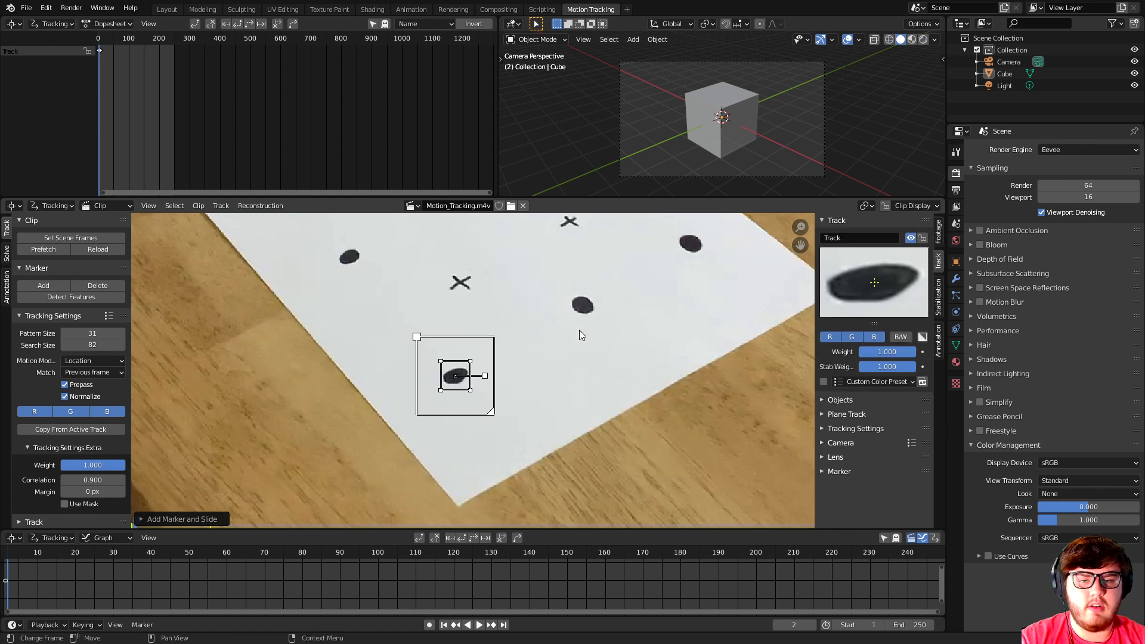
# Place a second marker on the adjacent dot up and to the right of the first, and centre it in the track preview.
pyautogui.moveTo(646, 299); pyautogui.dragTo(636, 306, button='middle')
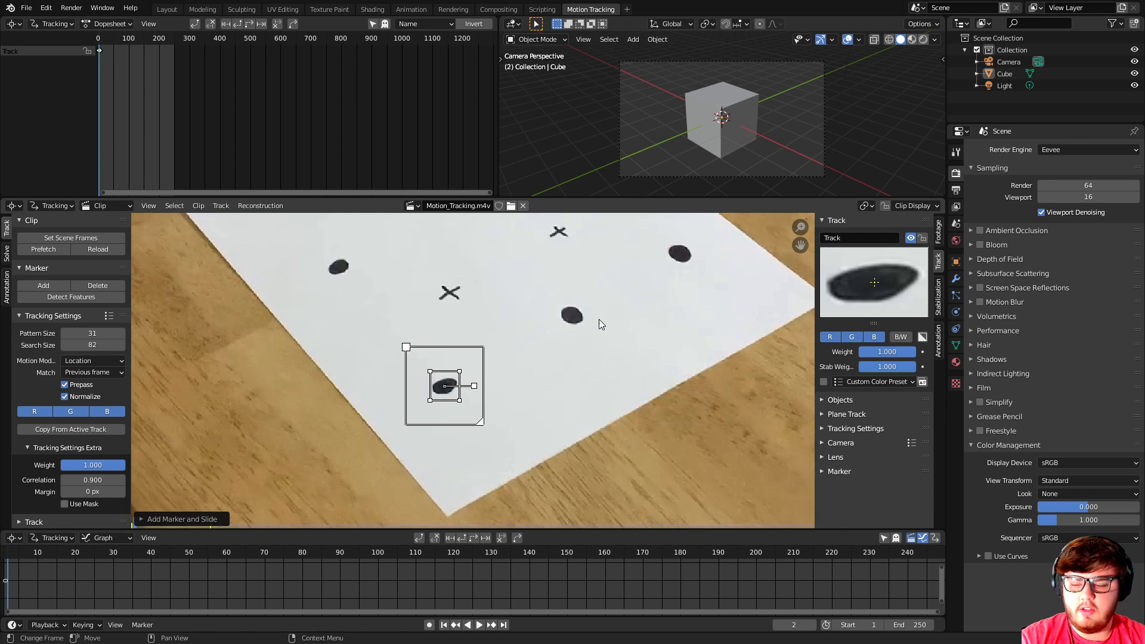
pyautogui.keyDown('ctrl'); pyautogui.click(571, 317); pyautogui.keyUp('ctrl')
pyautogui.moveTo(843, 286); pyautogui.dragTo(842, 291)
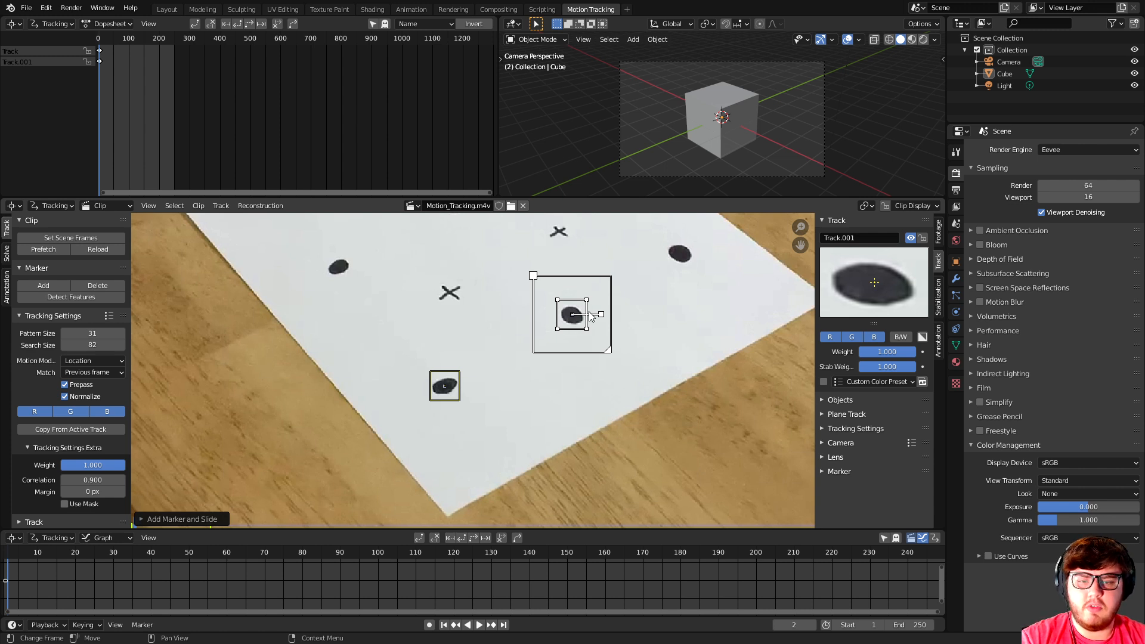
pyautogui.hotkey('alt', 's')
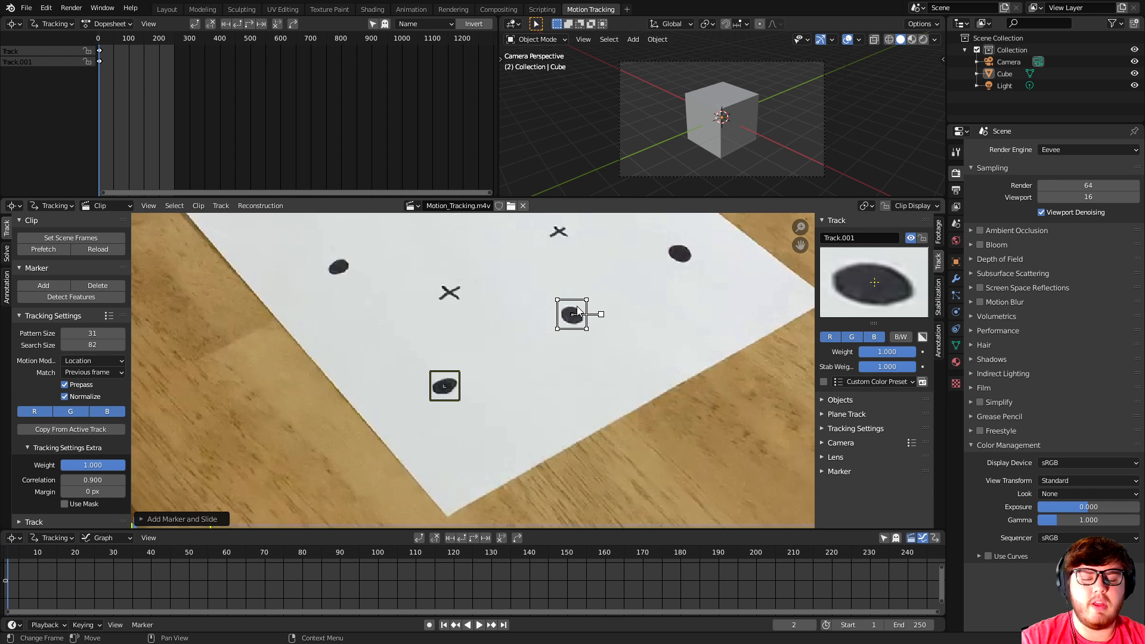
pyautogui.click(576, 307)
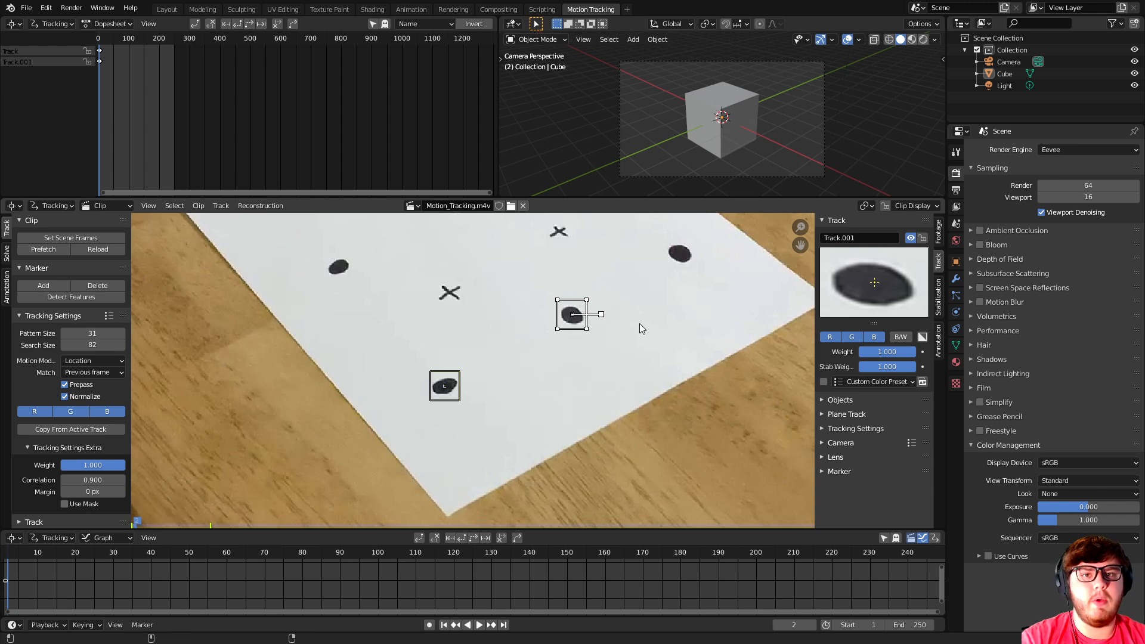
pyautogui.hotkey('alt', 's')
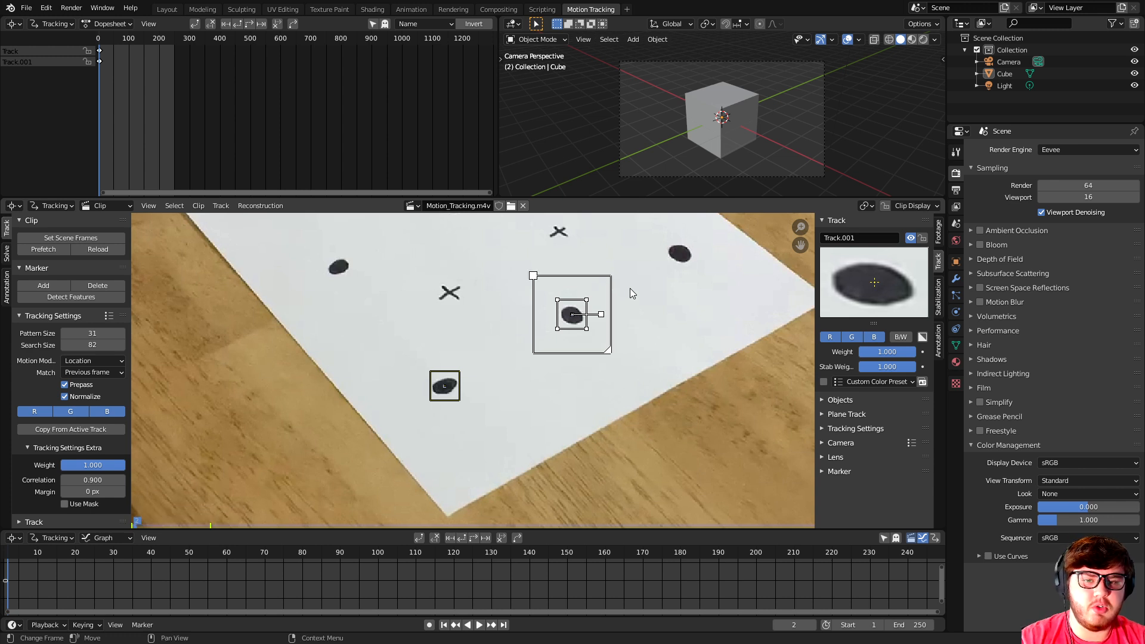
# Hide the selected marker's search area and lock the clip view to the selection.
pyautogui.hotkey('alt', 's')
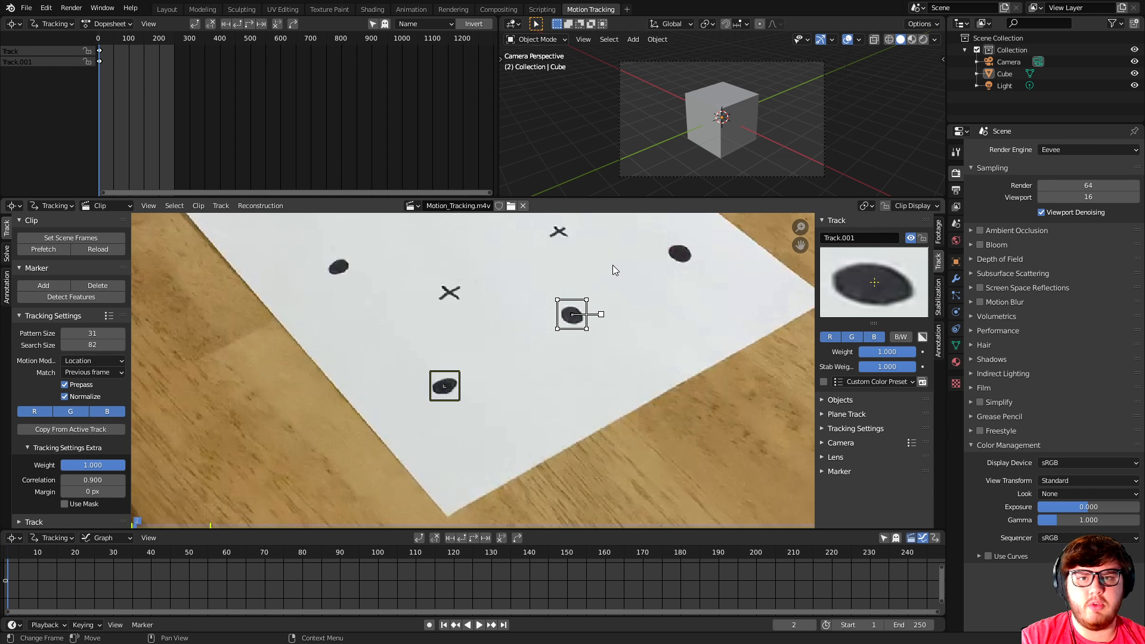
pyautogui.moveTo(612, 265); pyautogui.dragTo(587, 245, button='middle')
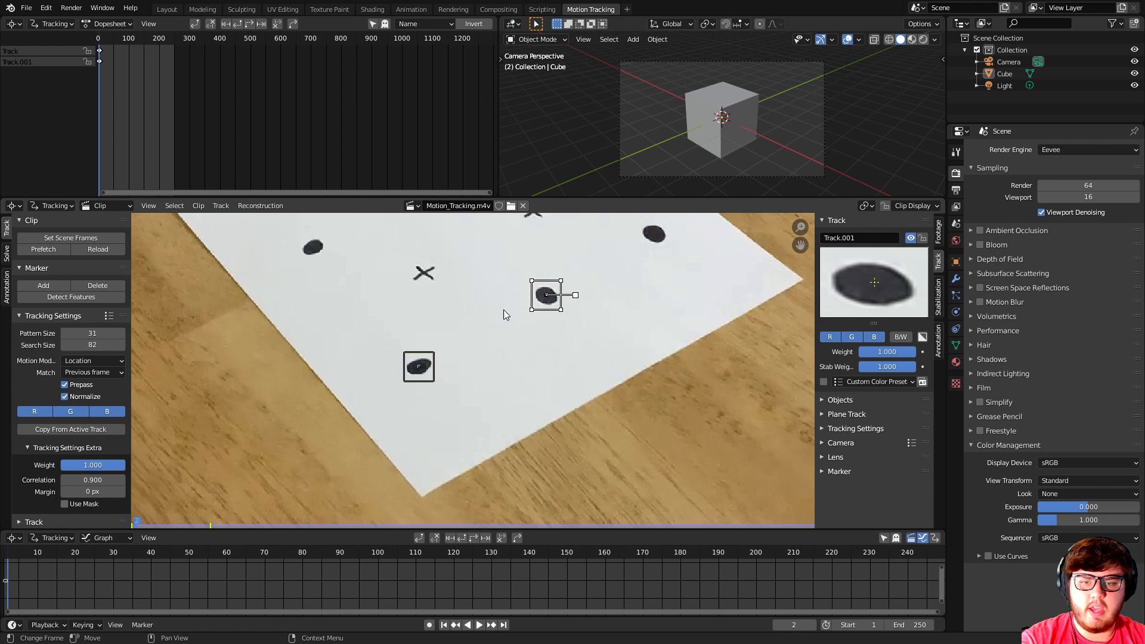
pyautogui.press('l')
pyautogui.moveTo(559, 305); pyautogui.dragTo(464, 368, button='middle')
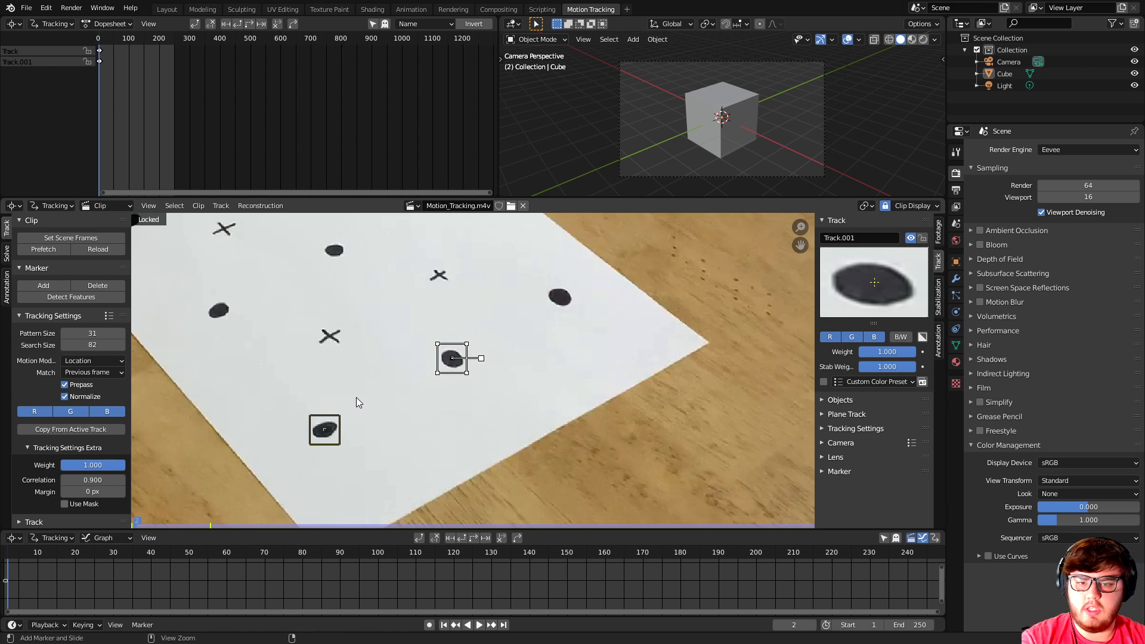
# Track the second marker forward through the clip and undo that tracking.
pyautogui.hotkey('ctrl', 't')
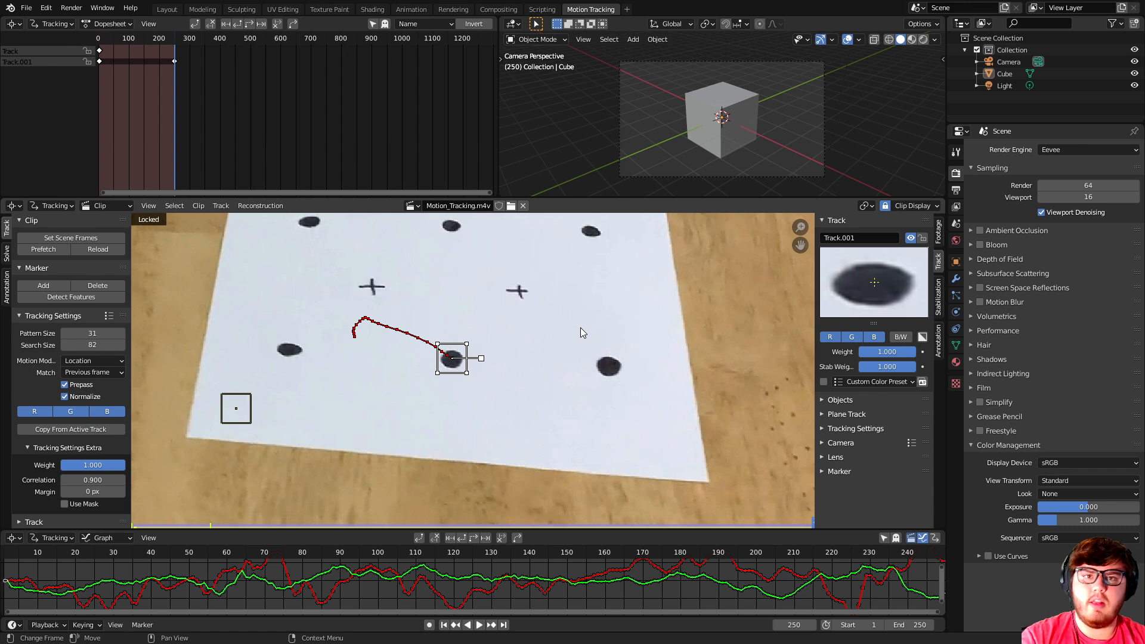
pyautogui.hotkey('ctrl', 'z')
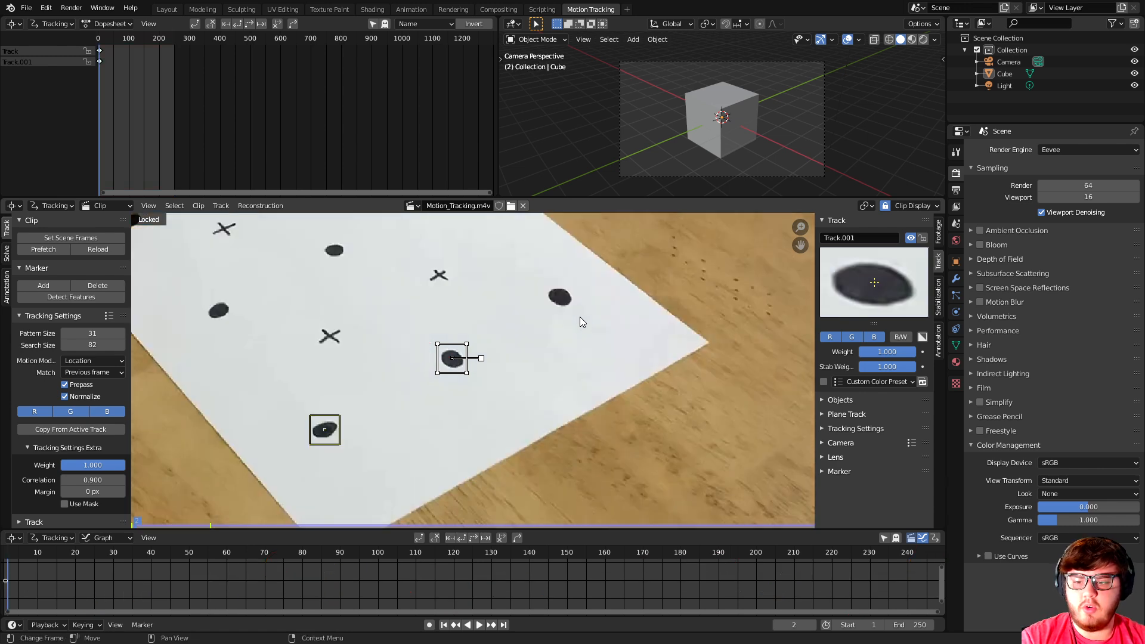
# Return to frame 1 and place markers on the nearest row's third dot and on the two crosses just behind that row.
pyautogui.click(6, 558)
pyautogui.keyDown('shift'); pyautogui.moveTo(467, 378); pyautogui.dragTo(439, 411, button='middle'); pyautogui.keyUp('shift')
pyautogui.keyDown('shift'); pyautogui.moveTo(528, 379); pyautogui.dragTo(530, 394, button='middle'); pyautogui.keyUp('shift')
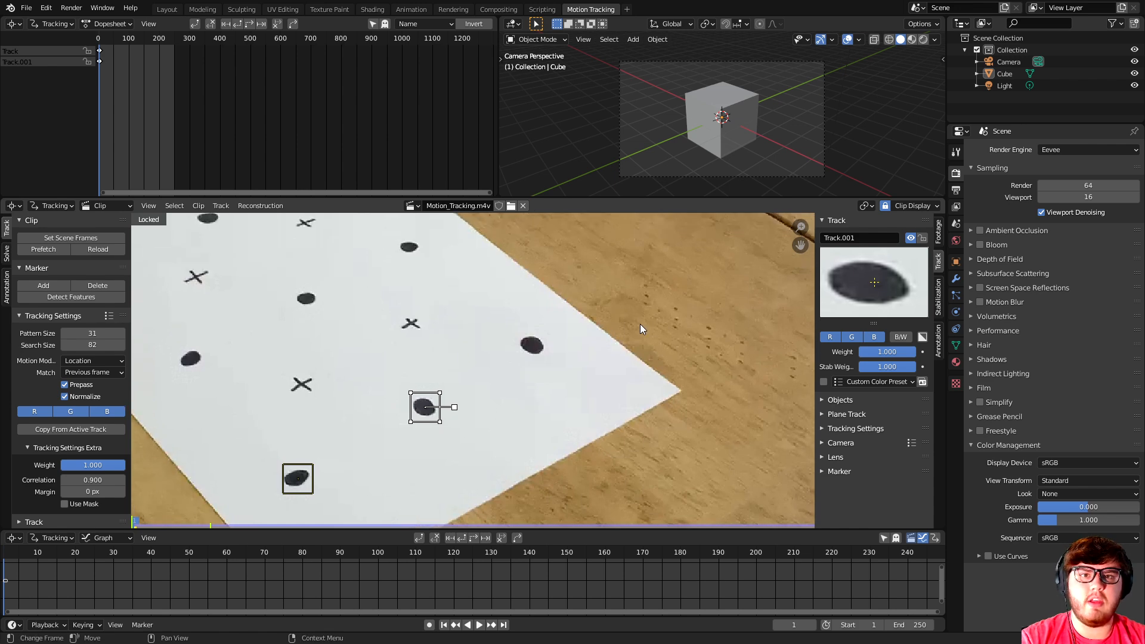
pyautogui.keyDown('shift'); pyautogui.moveTo(487, 340); pyautogui.dragTo(519, 344, button='middle'); pyautogui.keyUp('shift')
pyautogui.keyDown('ctrl'); pyautogui.click(558, 355); pyautogui.keyUp('ctrl')
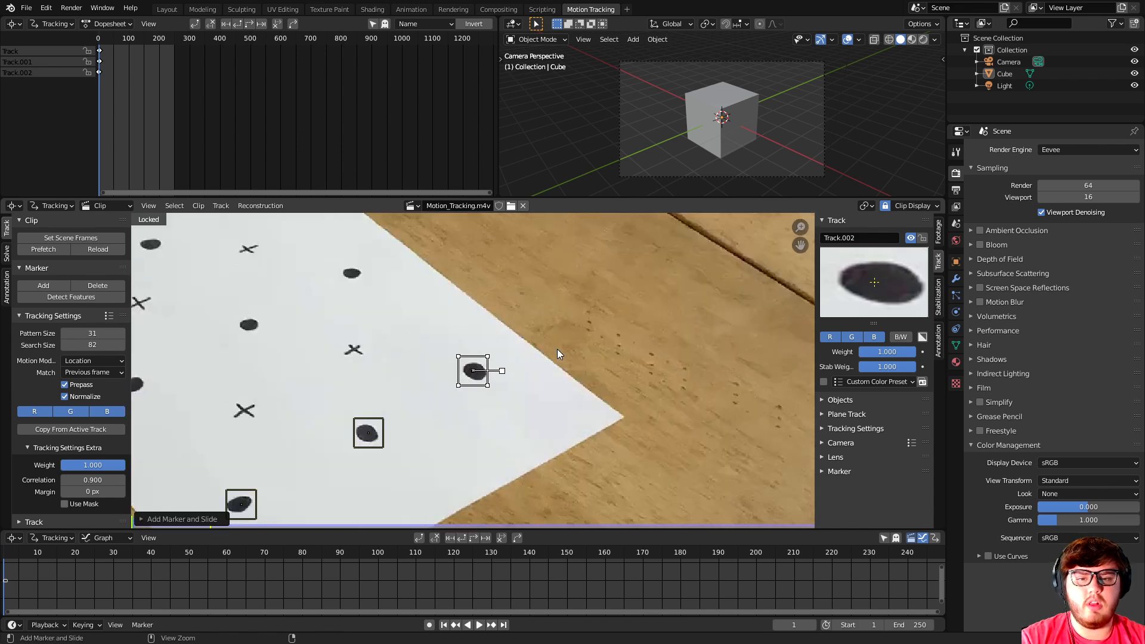
pyautogui.keyDown('ctrl'); pyautogui.click(354, 352); pyautogui.keyUp('ctrl')
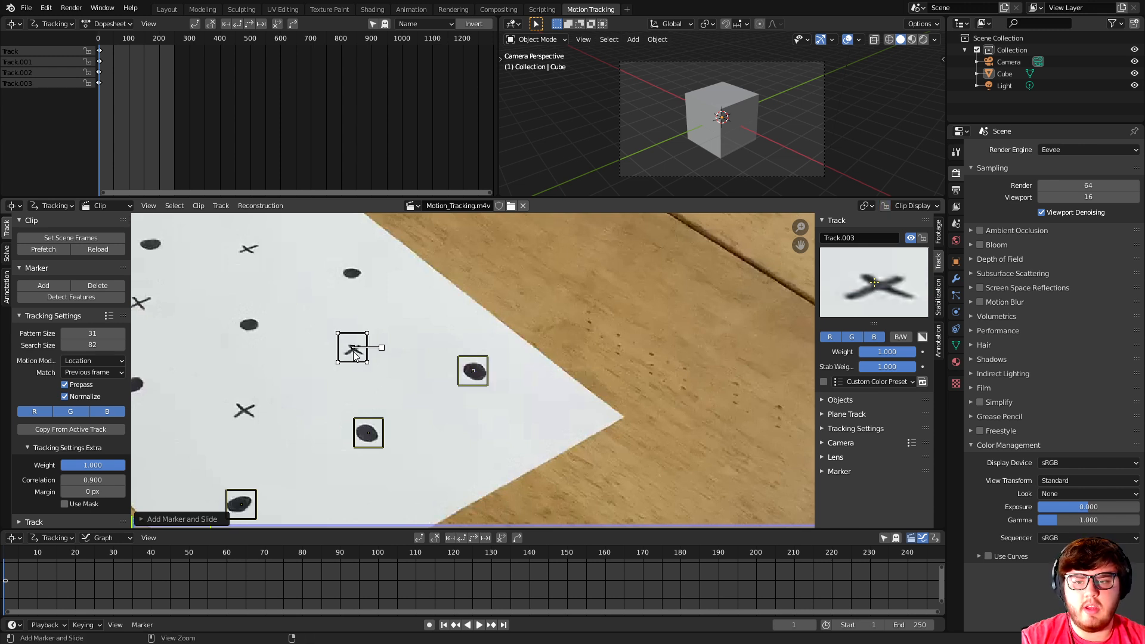
pyautogui.keyDown('ctrl'); pyautogui.click(466, 338); pyautogui.keyUp('ctrl')
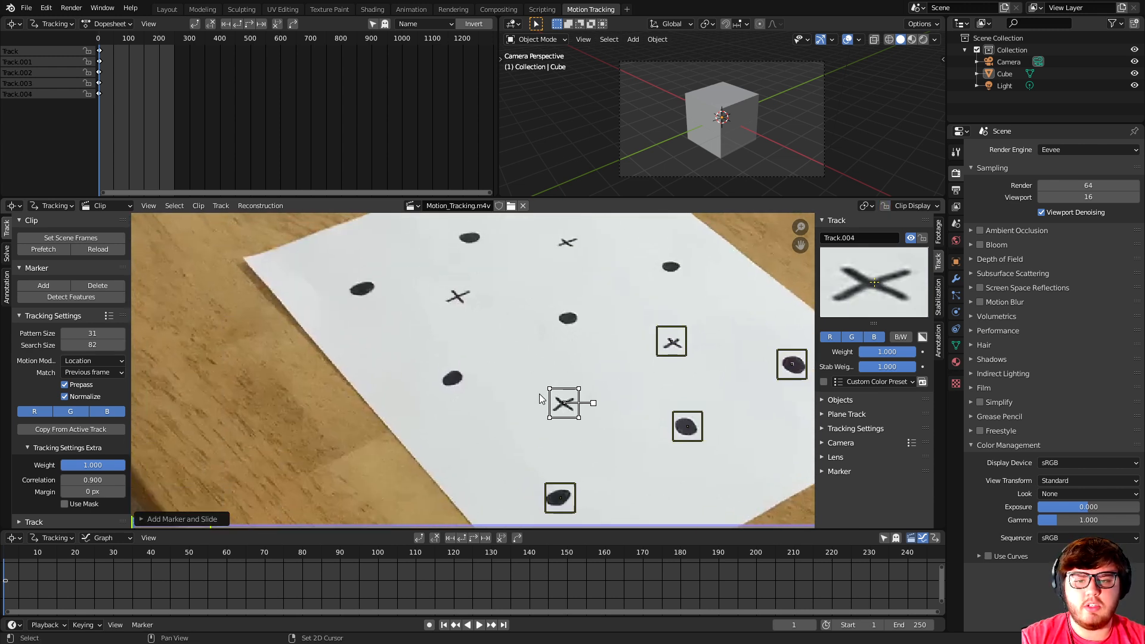
# Place markers on the three dots of the paper's middle row and on the right-hand cross behind them.
pyautogui.keyDown('ctrl'); pyautogui.click(457, 382); pyautogui.keyUp('ctrl')
pyautogui.keyDown('ctrl'); pyautogui.click(569, 319); pyautogui.keyUp('ctrl')
pyautogui.keyDown('ctrl'); pyautogui.click(670, 265); pyautogui.keyUp('ctrl')
pyautogui.keyDown('ctrl'); pyautogui.click(567, 241); pyautogui.keyUp('ctrl')
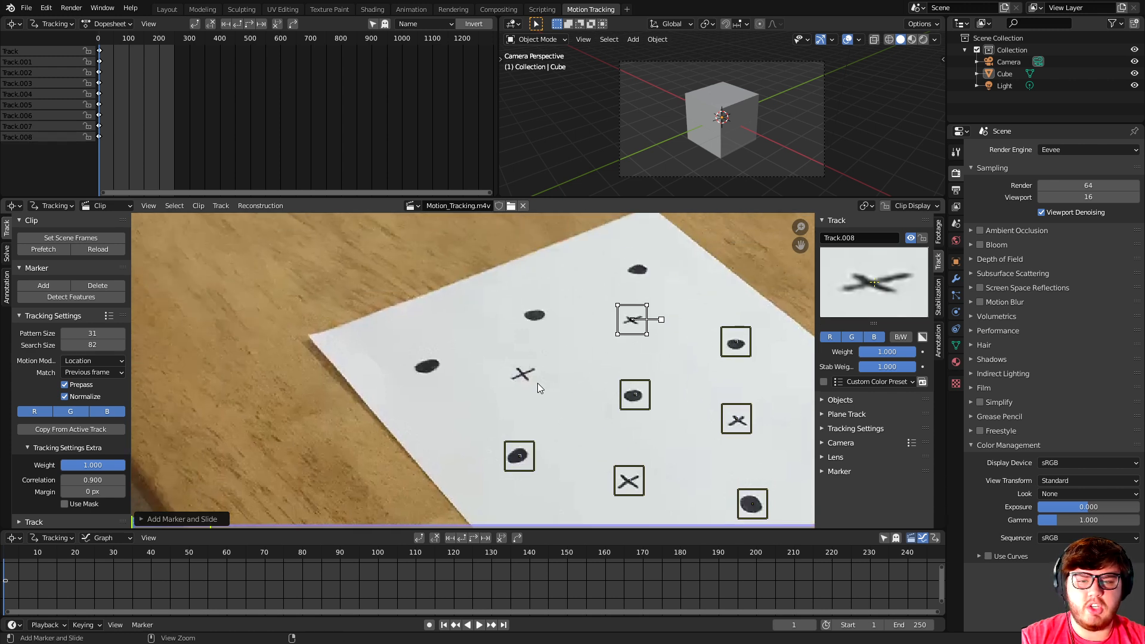
# Place markers on the remaining cross and on the three dots of the paper's farthest row.
pyautogui.keyDown('ctrl'); pyautogui.click(521, 374); pyautogui.keyUp('ctrl')
pyautogui.keyDown('ctrl'); pyautogui.click(427, 366); pyautogui.keyUp('ctrl')
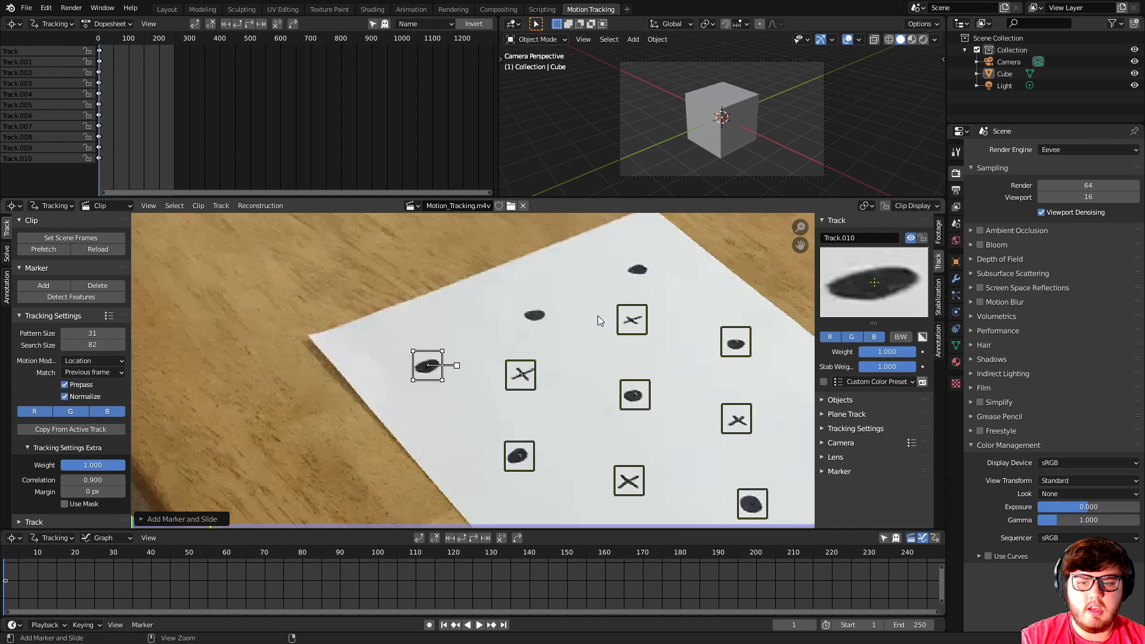
pyautogui.keyDown('ctrl'); pyautogui.click(536, 314); pyautogui.keyUp('ctrl')
pyautogui.keyDown('ctrl'); pyautogui.click(640, 269); pyautogui.keyUp('ctrl')
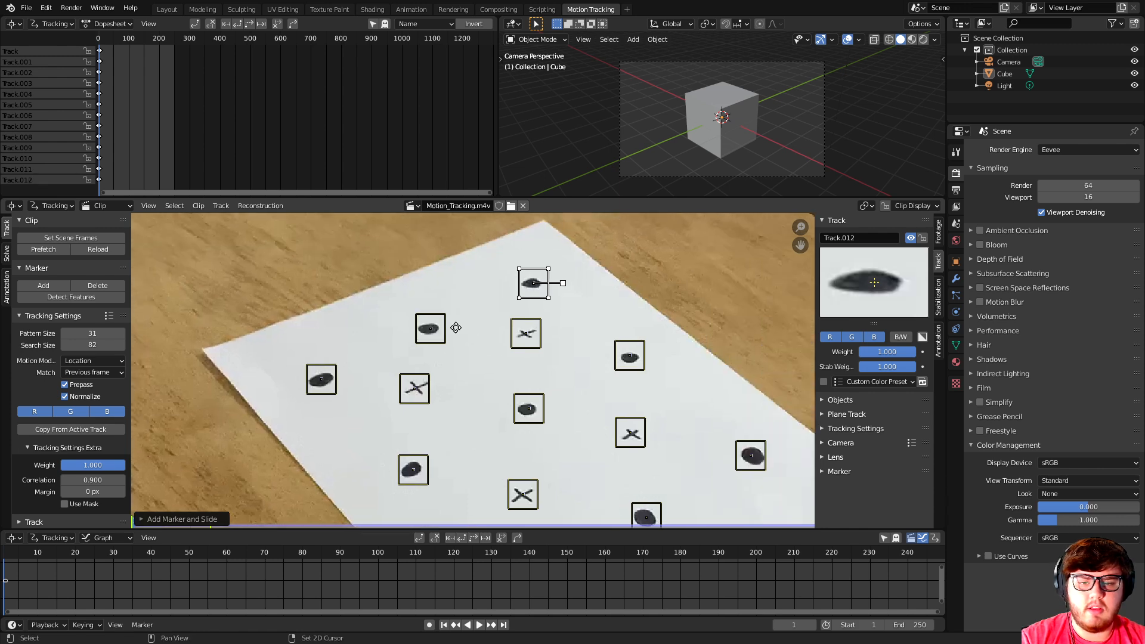
# Select all the markers and track them forward through the clip to frame 250.
pyautogui.scroll(-2, 549, 276)
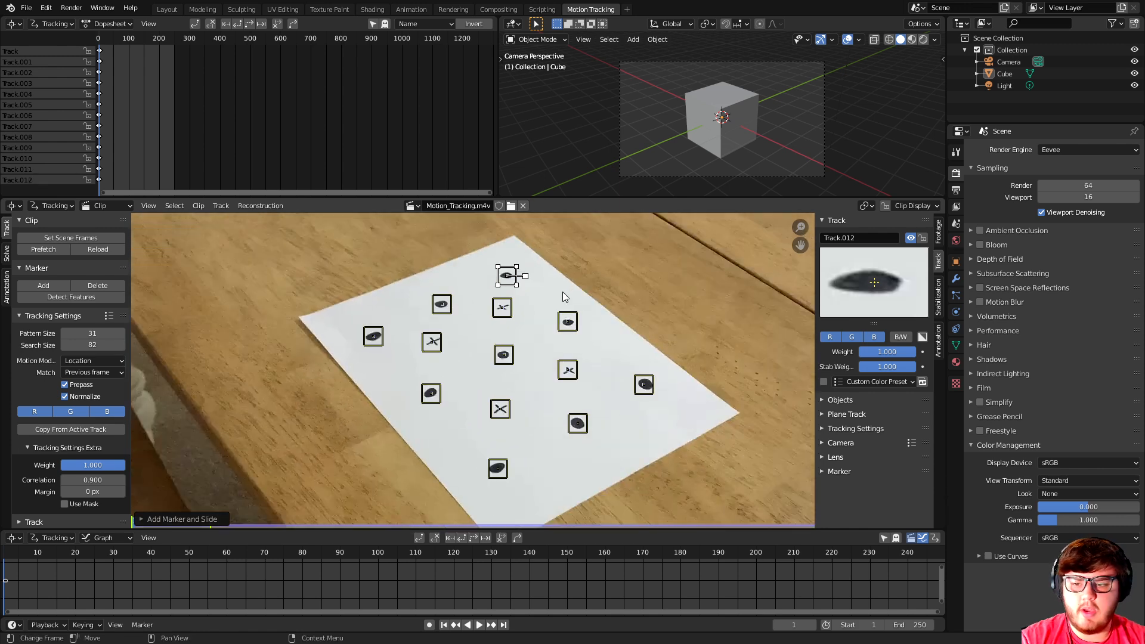
pyautogui.press('a')
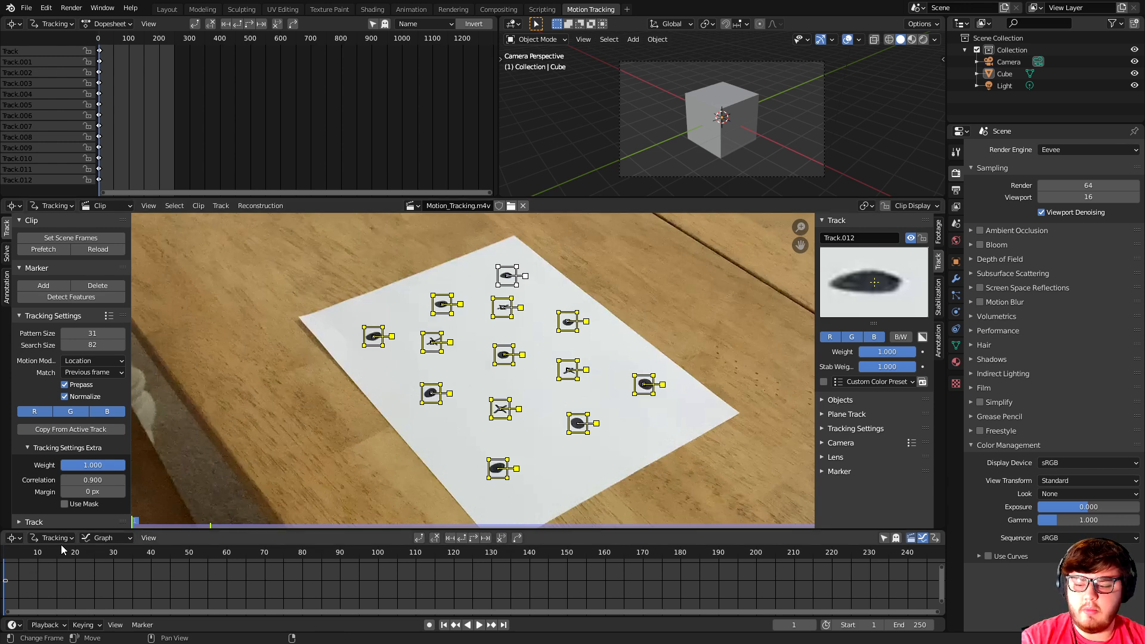
pyautogui.hotkey('ctrl', 't')
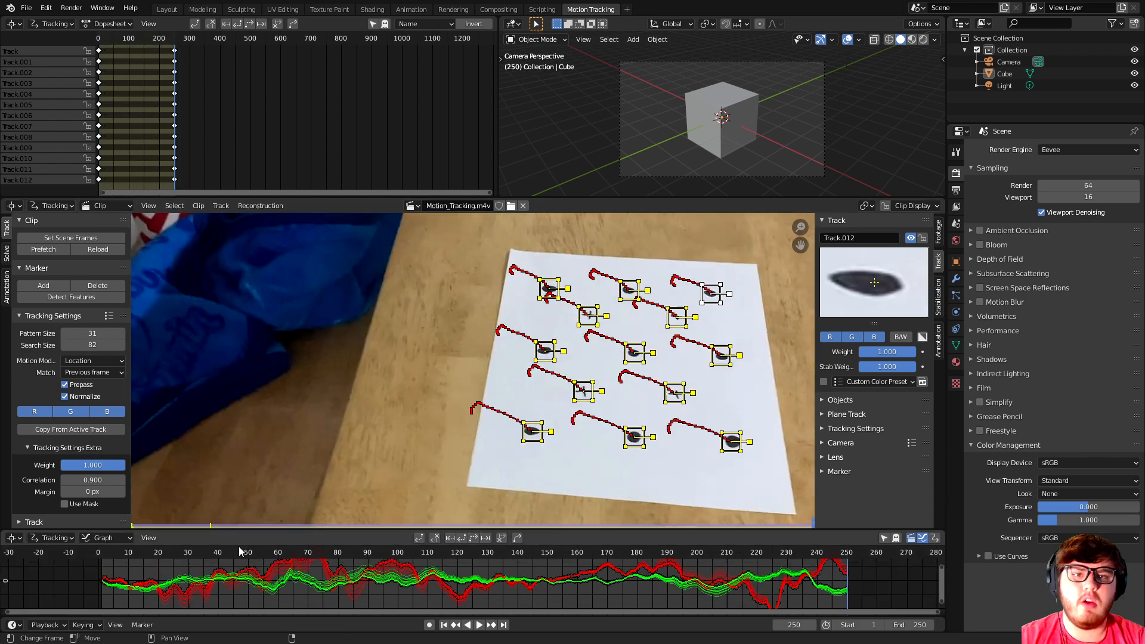
# Scrub through the tracked clip and examine the markers' paths and their motion curves for outliers.
pyautogui.moveTo(223, 551); pyautogui.dragTo(266, 551)
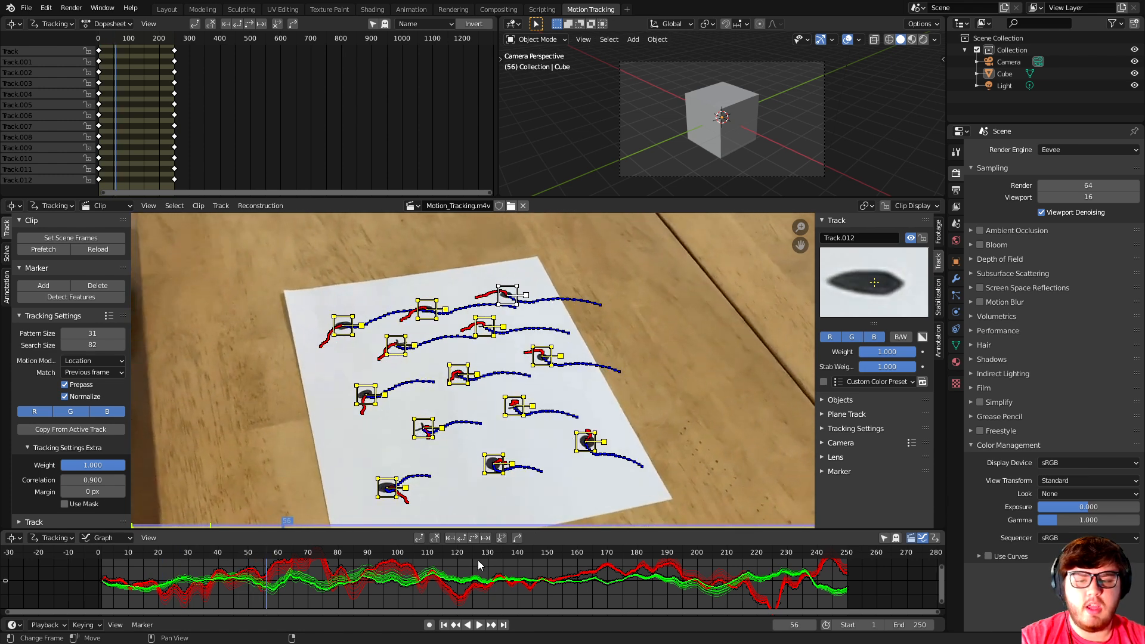
pyautogui.click(509, 558)
pyautogui.moveTo(518, 582); pyautogui.dragTo(540, 418)
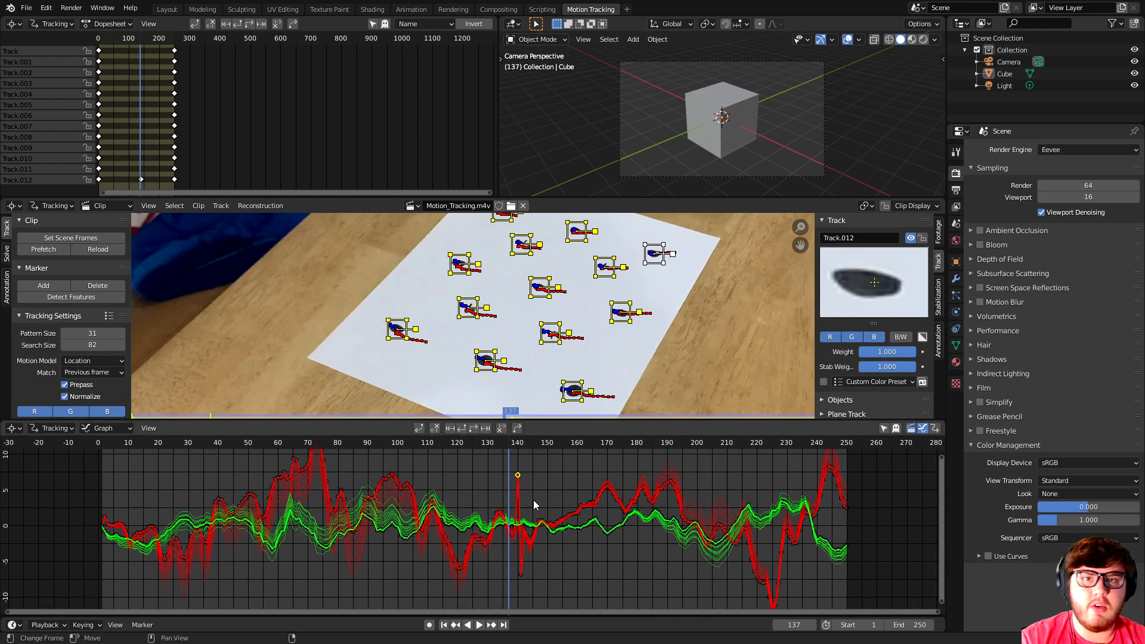
pyautogui.hotkey('ctrl', 'z')
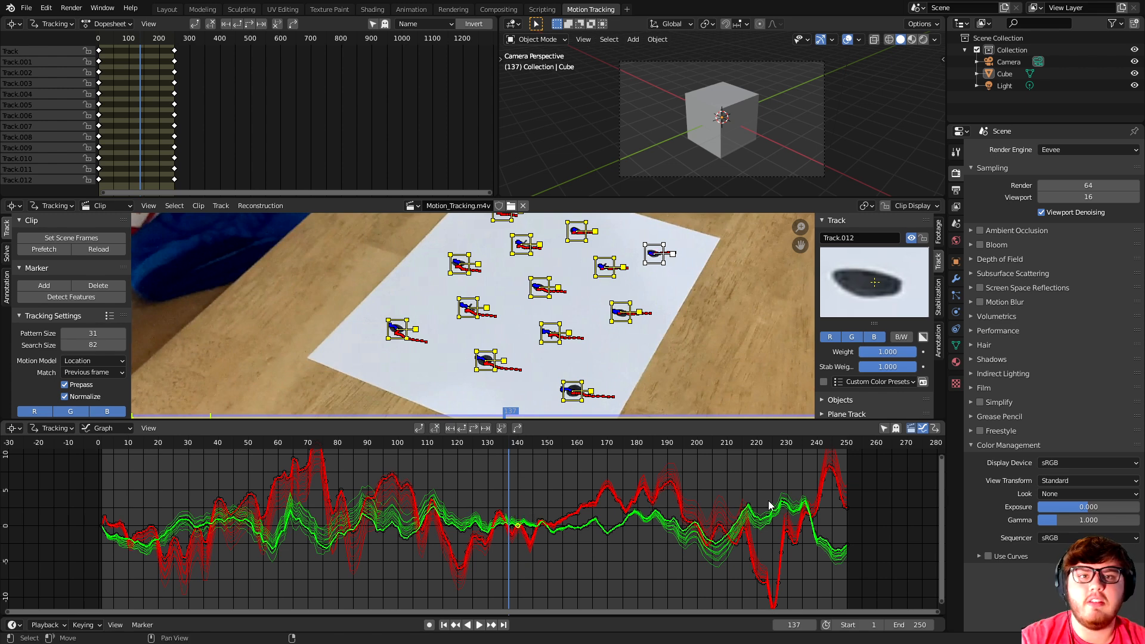
pyautogui.moveTo(593, 420); pyautogui.dragTo(606, 525)
pyautogui.click(429, 548)
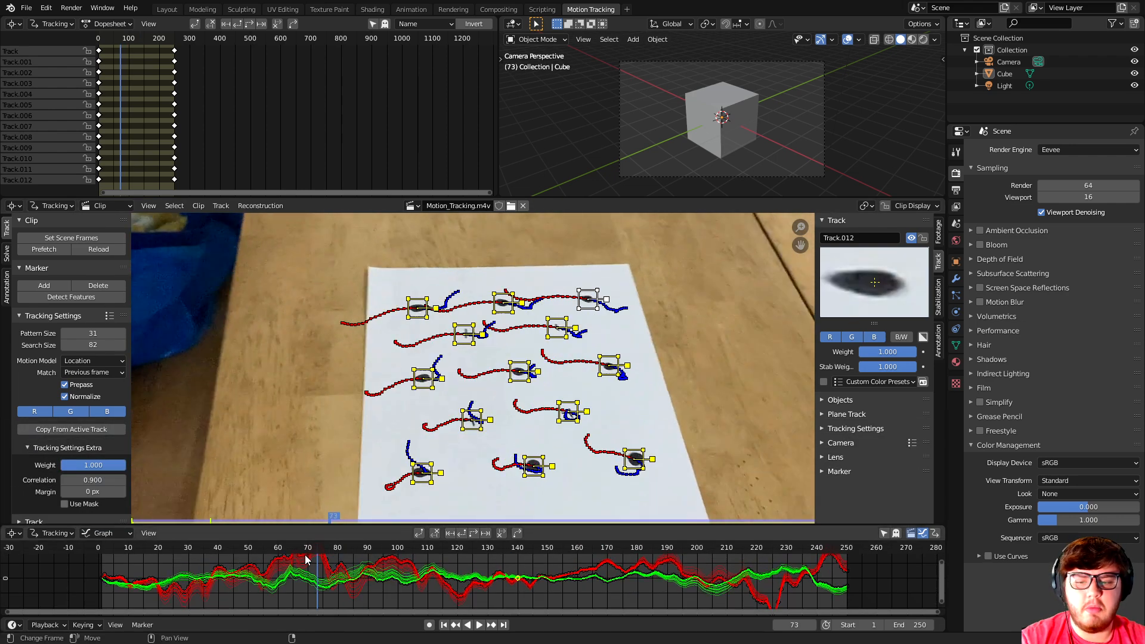
pyautogui.moveTo(460, 548); pyautogui.dragTo(726, 544)
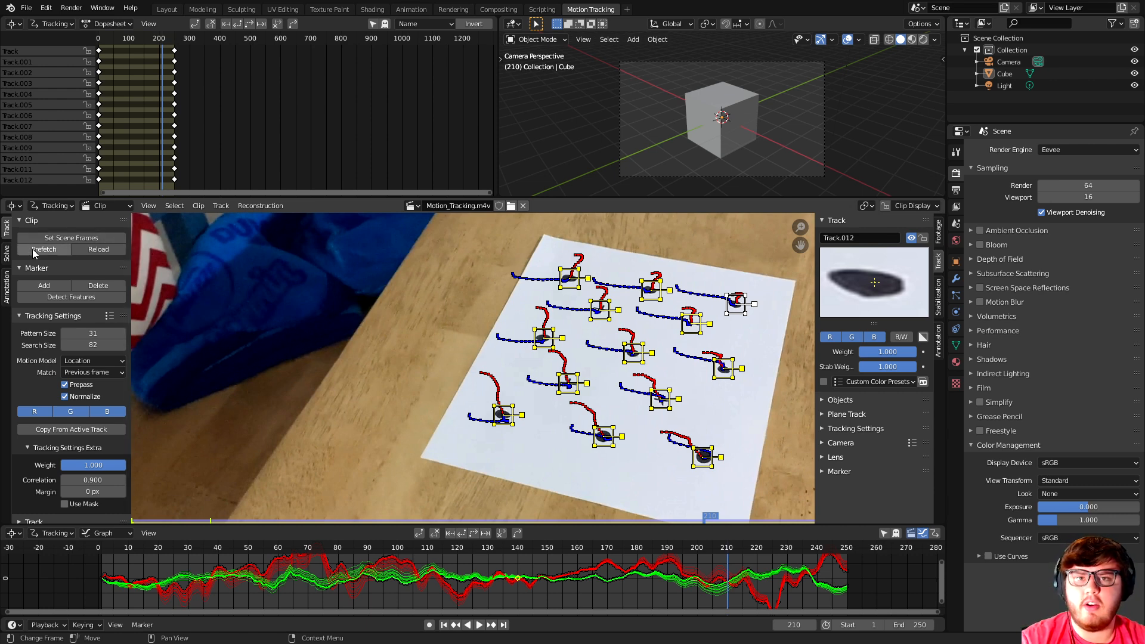
# Enable automatic Keyframe selection, set Refine to Focal length, K1, K2, and solve the camera motion.
pyautogui.click(7, 254)
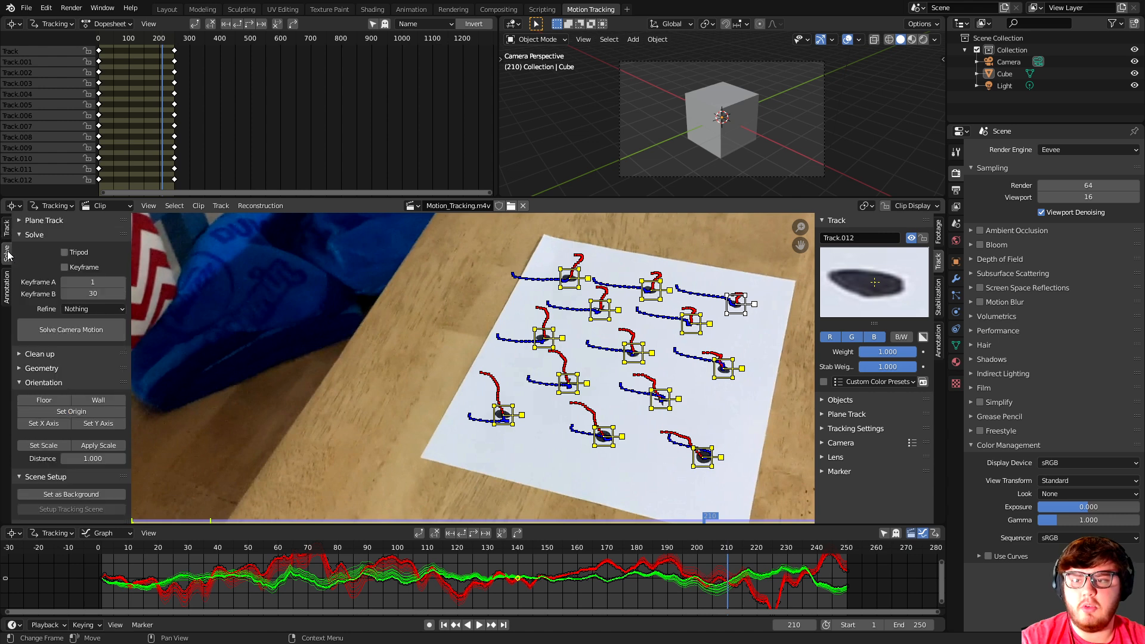
pyautogui.click(65, 270)
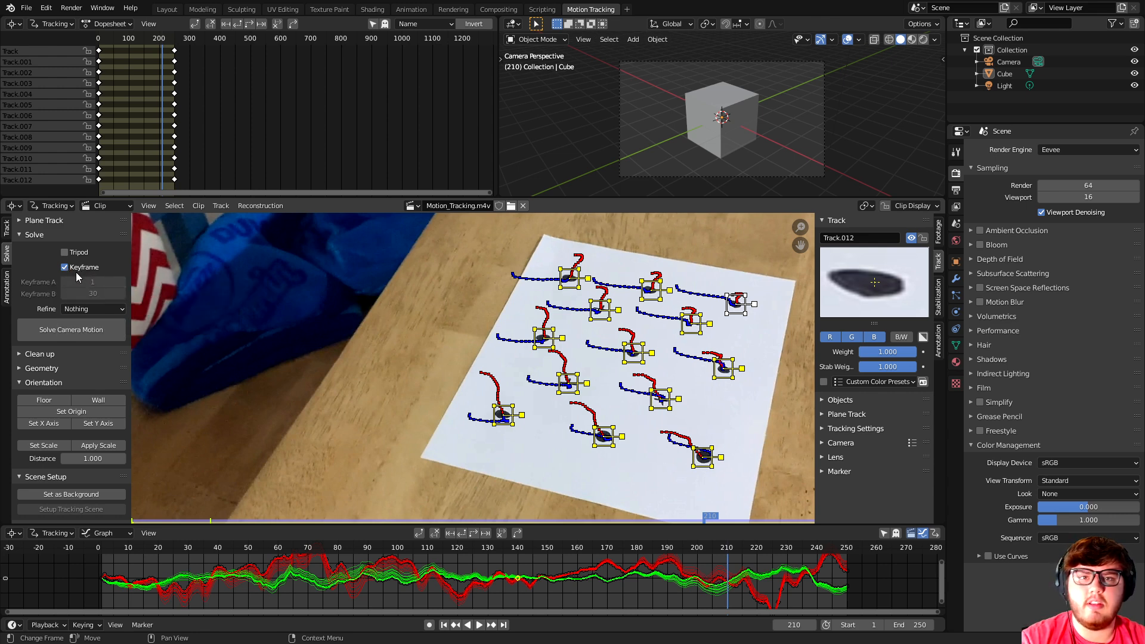
pyautogui.click(78, 309)
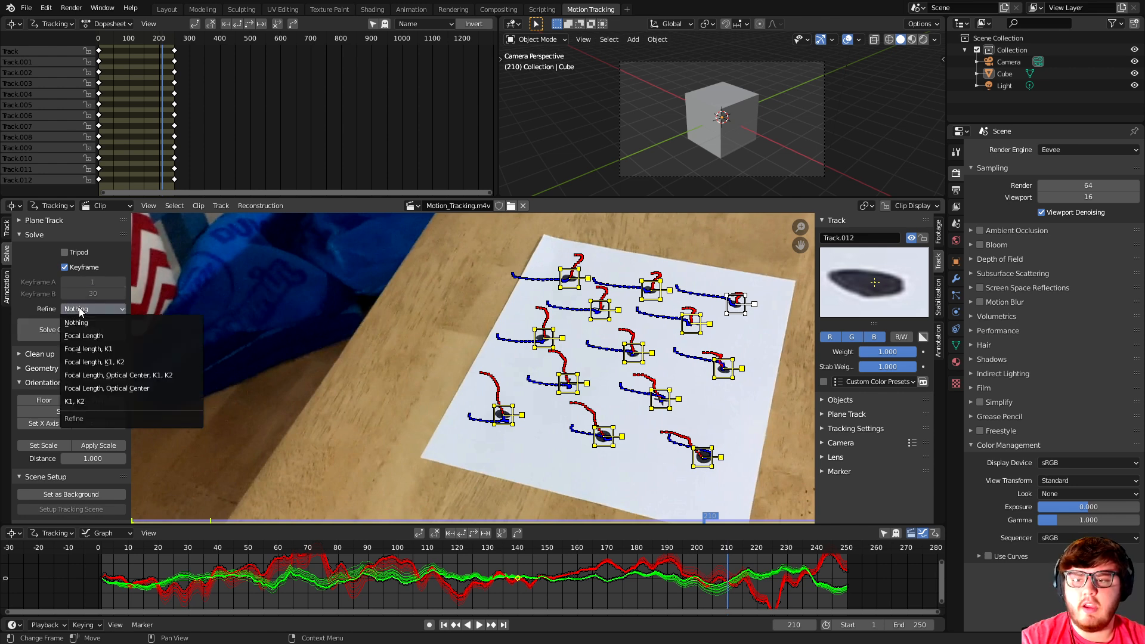
pyautogui.click(86, 362)
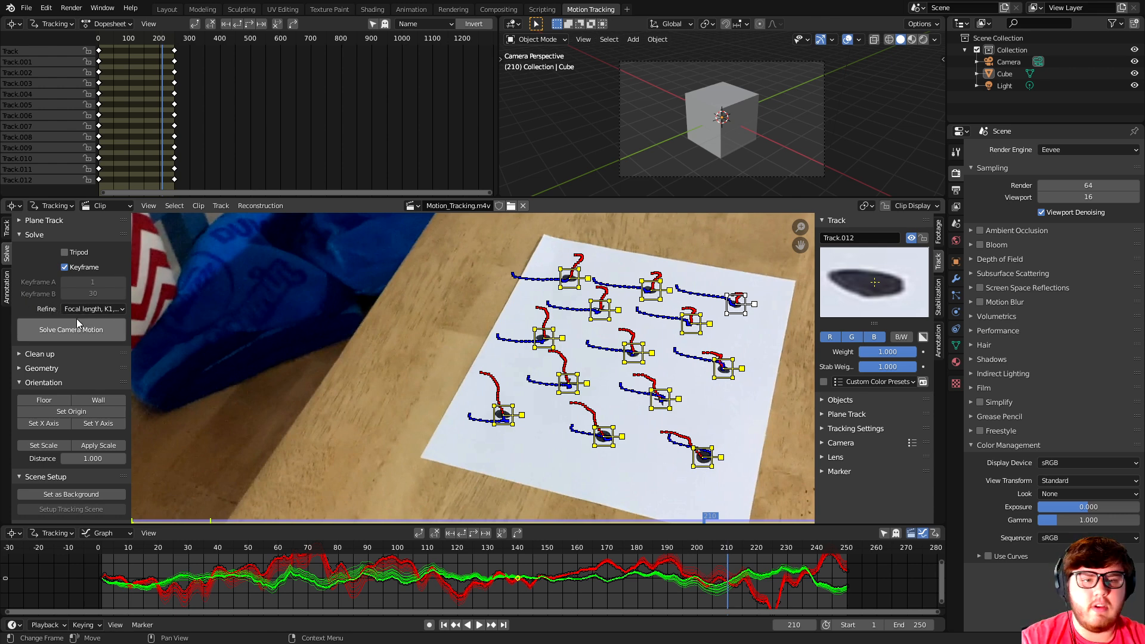
pyautogui.click(58, 327)
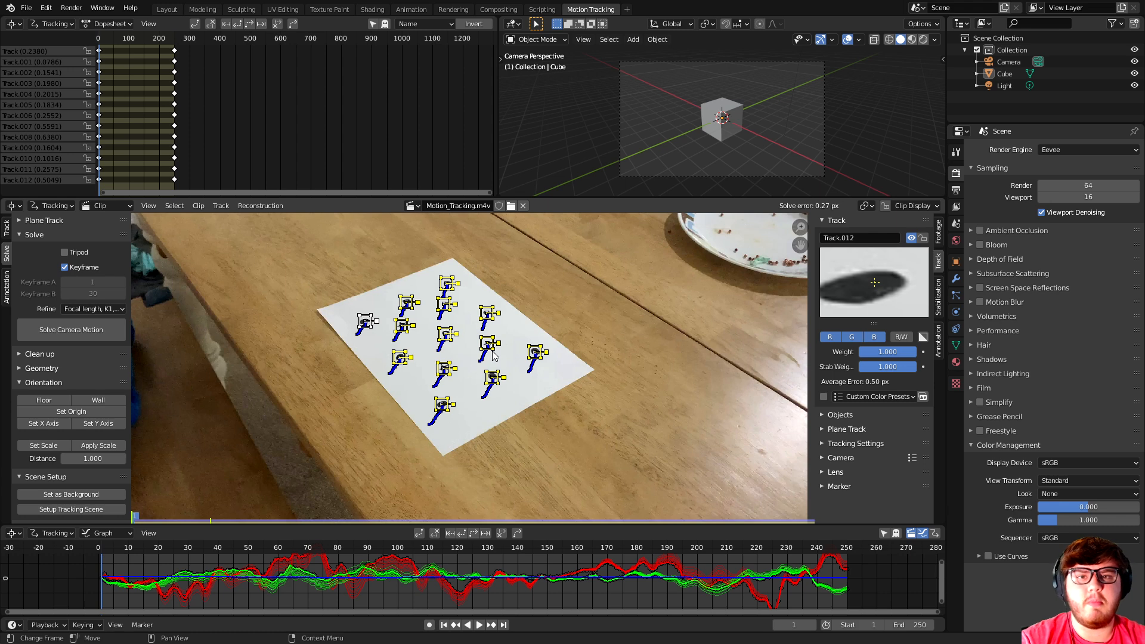
# Set up the tracking scene from the solve and review it in the 3D view, scrubbing to frame 91.
pyautogui.click(77, 510)
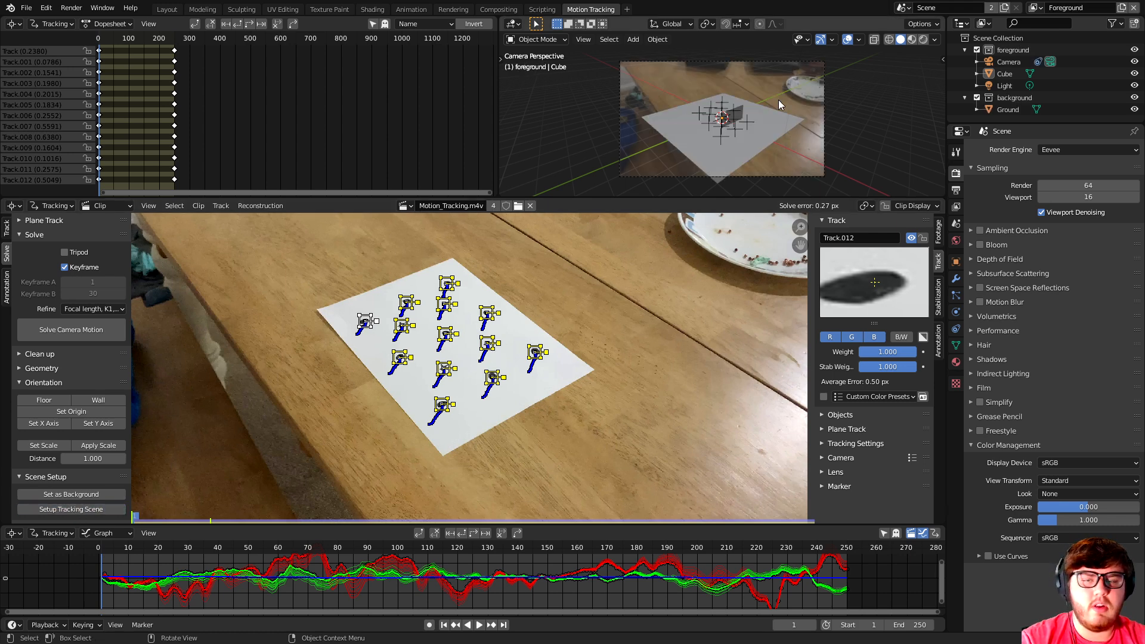
pyautogui.moveTo(773, 124); pyautogui.dragTo(718, 127, button='middle')
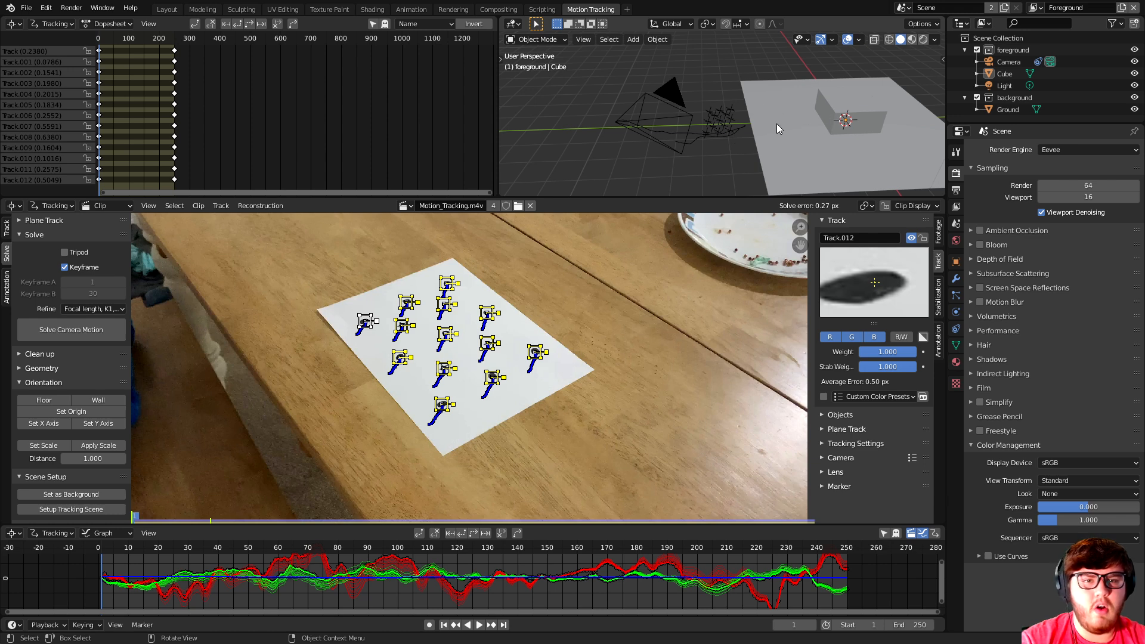
pyautogui.press('KP_0')
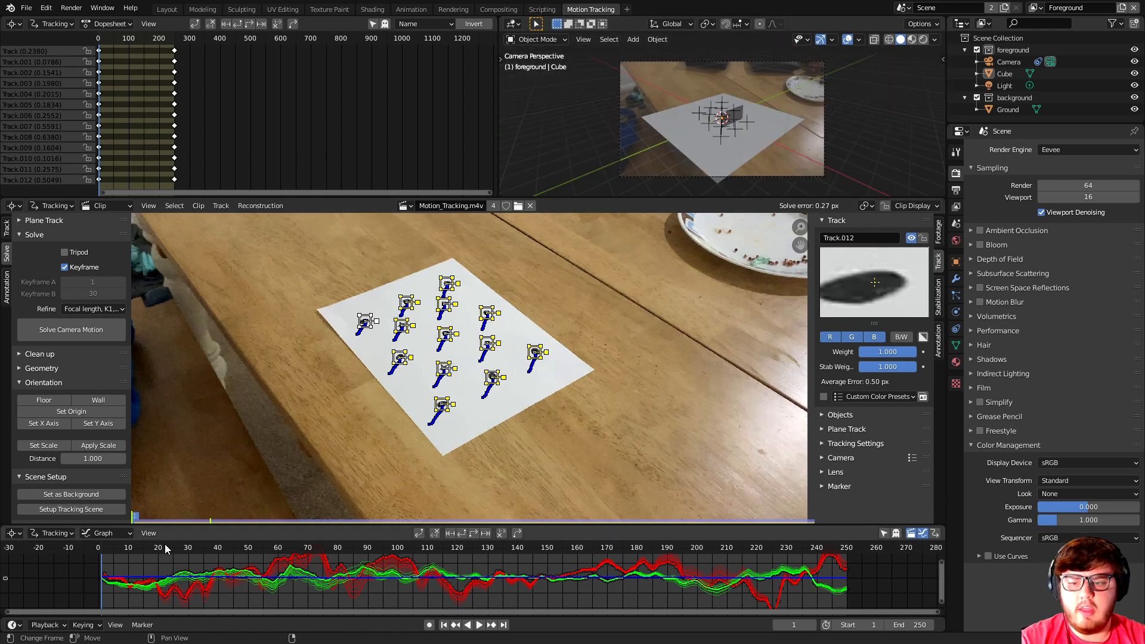
pyautogui.moveTo(170, 547); pyautogui.dragTo(370, 560)
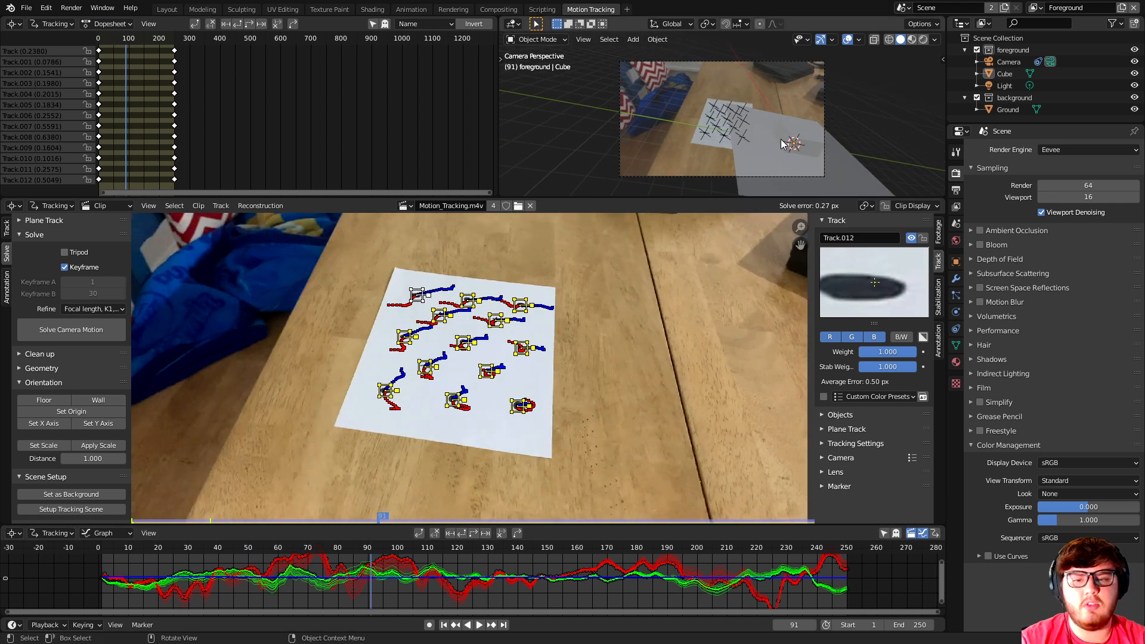
# On frame 1, turn off Keyframe selection and set the floor from the dots nearest the paper's lower, right and upper corners.
pyautogui.click(326, 356)
pyautogui.moveTo(105, 552); pyautogui.dragTo(102, 552)
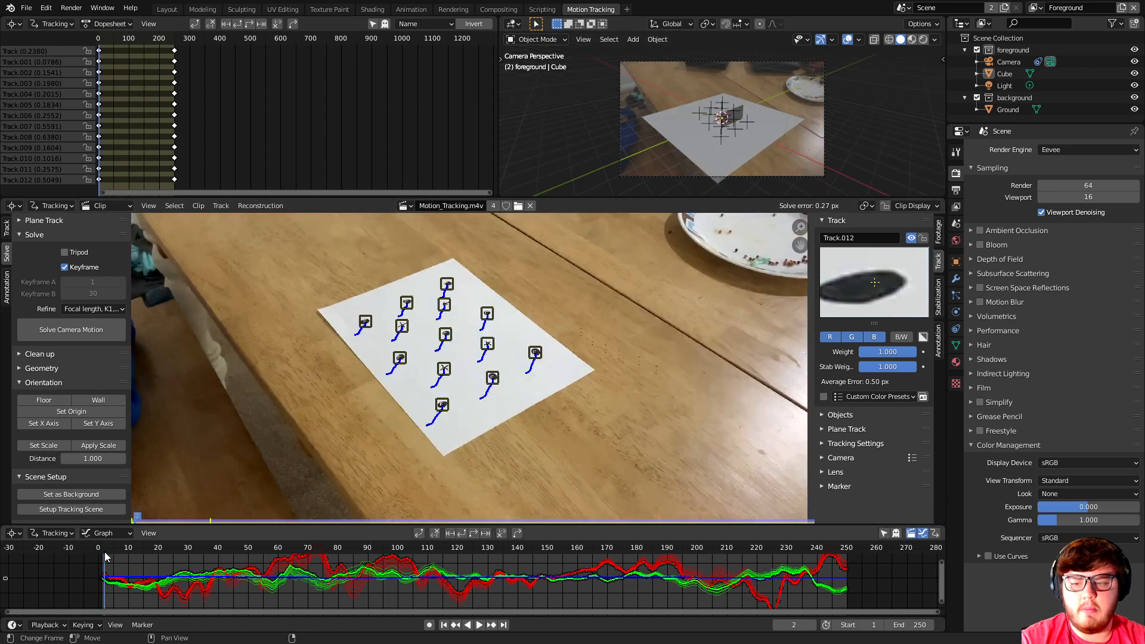
pyautogui.moveTo(624, 402); pyautogui.dragTo(631, 421, button='middle')
pyautogui.click(456, 430)
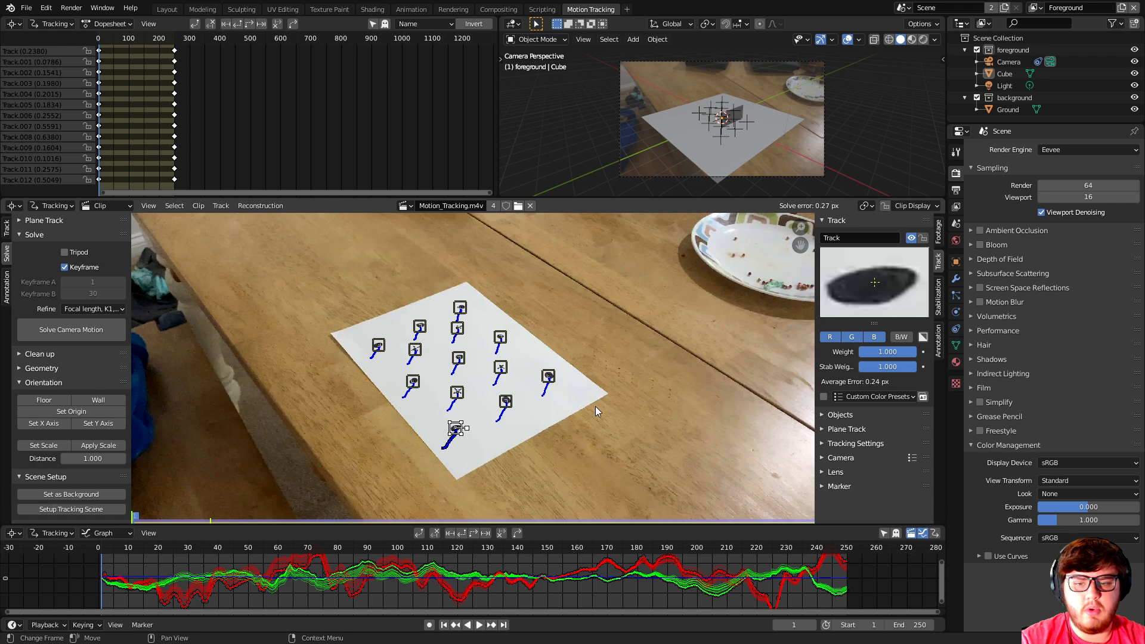
pyautogui.keyDown('shift'); pyautogui.click(550, 377); pyautogui.keyUp('shift')
pyautogui.keyDown('shift'); pyautogui.click(471, 309); pyautogui.keyUp('shift')
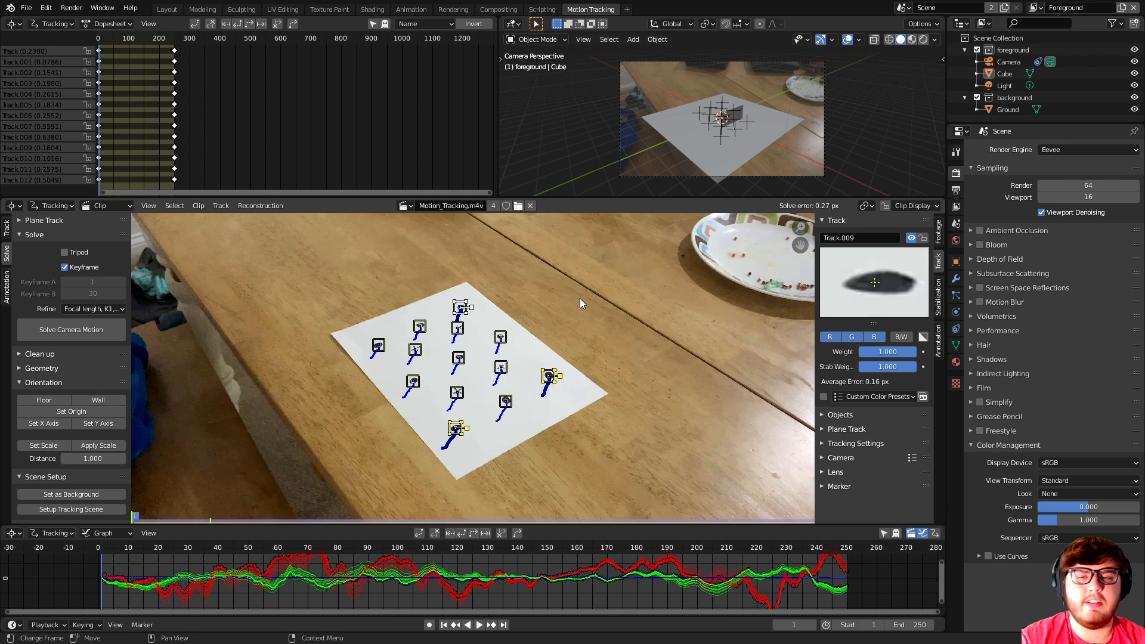
pyautogui.moveTo(545, 273); pyautogui.dragTo(547, 272, button='middle')
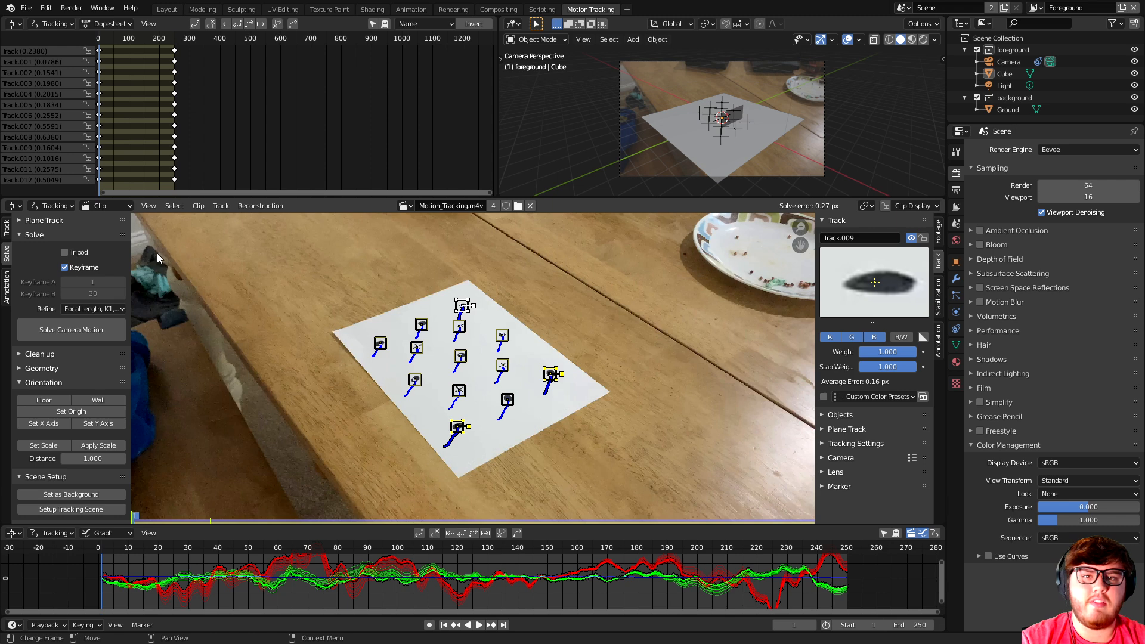
pyautogui.click(64, 268)
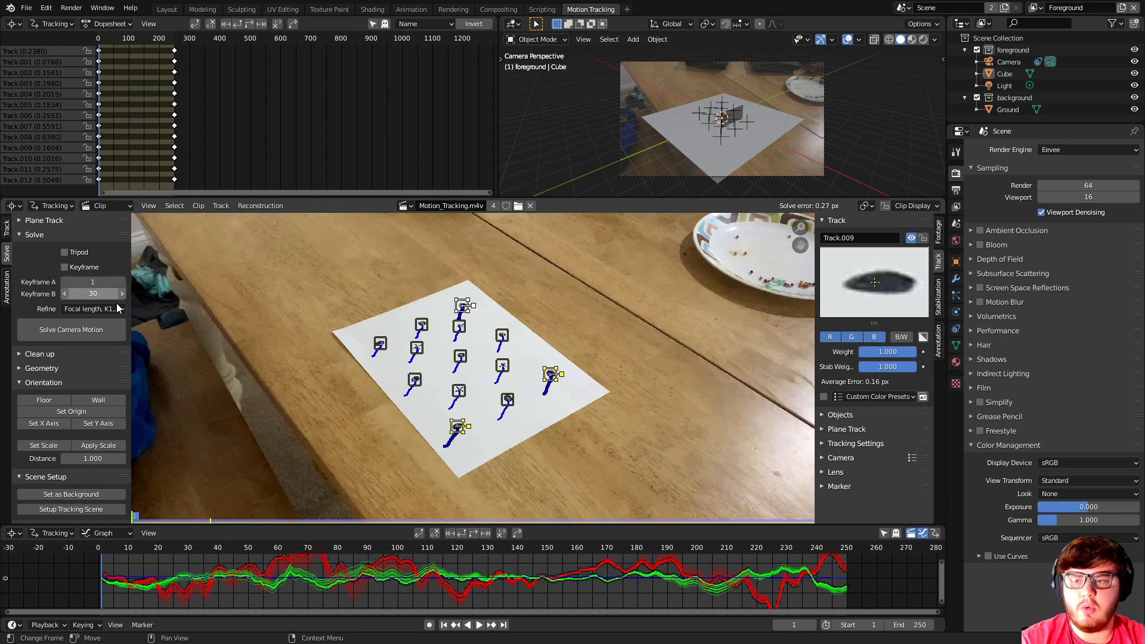
pyautogui.click(45, 400)
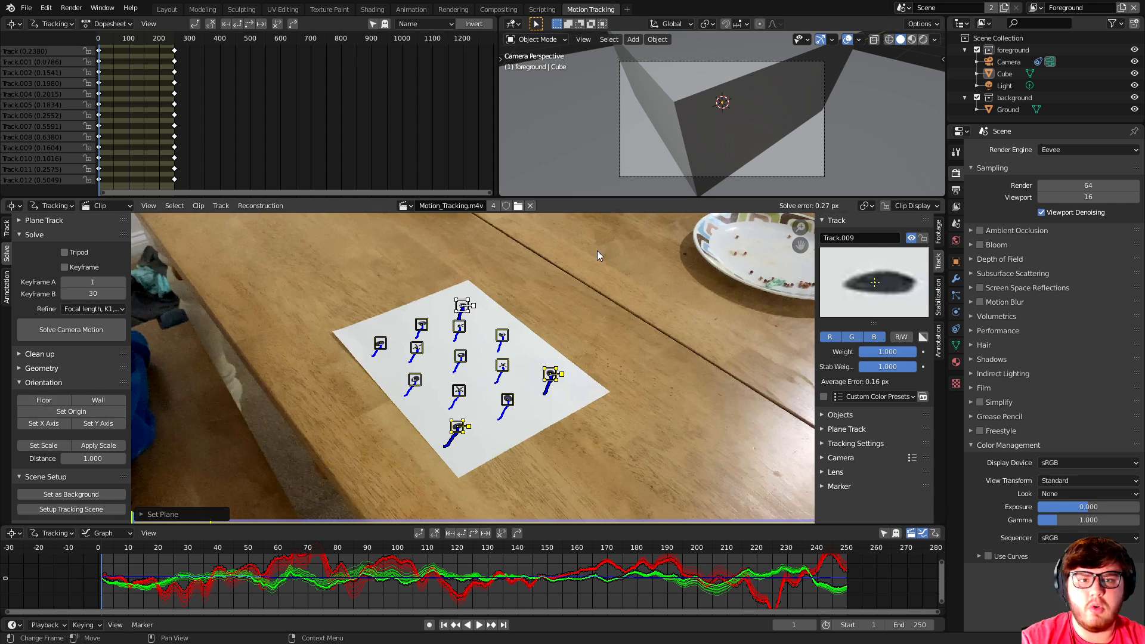
# Set the scene scale from the dots nearest the paper's lower and right corners, using a distance of 1.950.
pyautogui.click(532, 455)
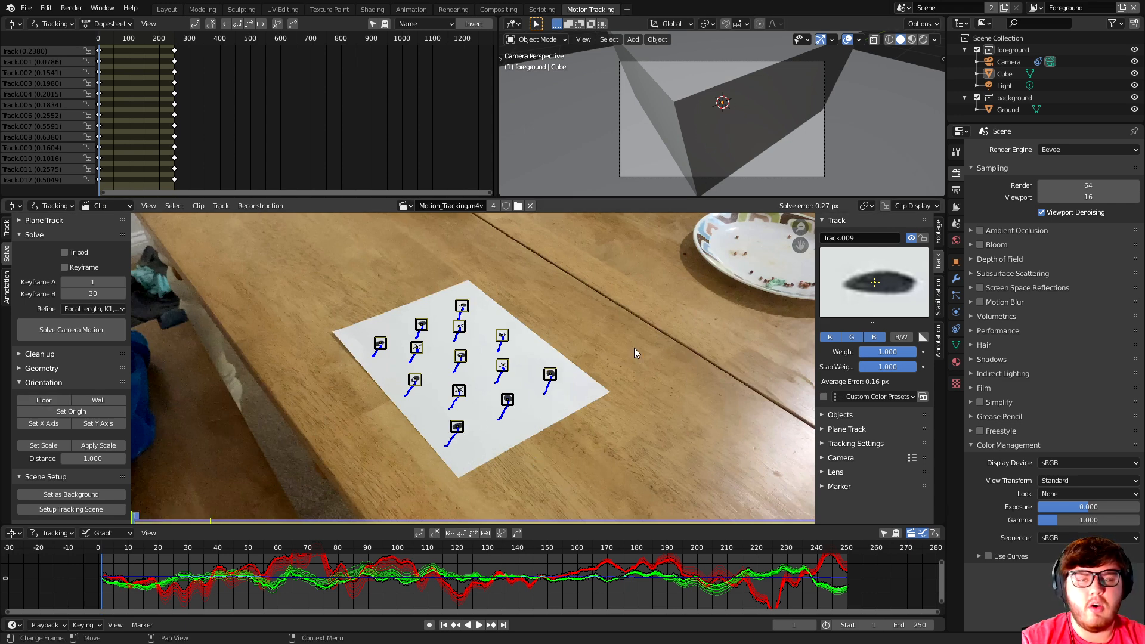
pyautogui.click(458, 427)
pyautogui.keyDown('shift'); pyautogui.click(550, 373); pyautogui.keyUp('shift')
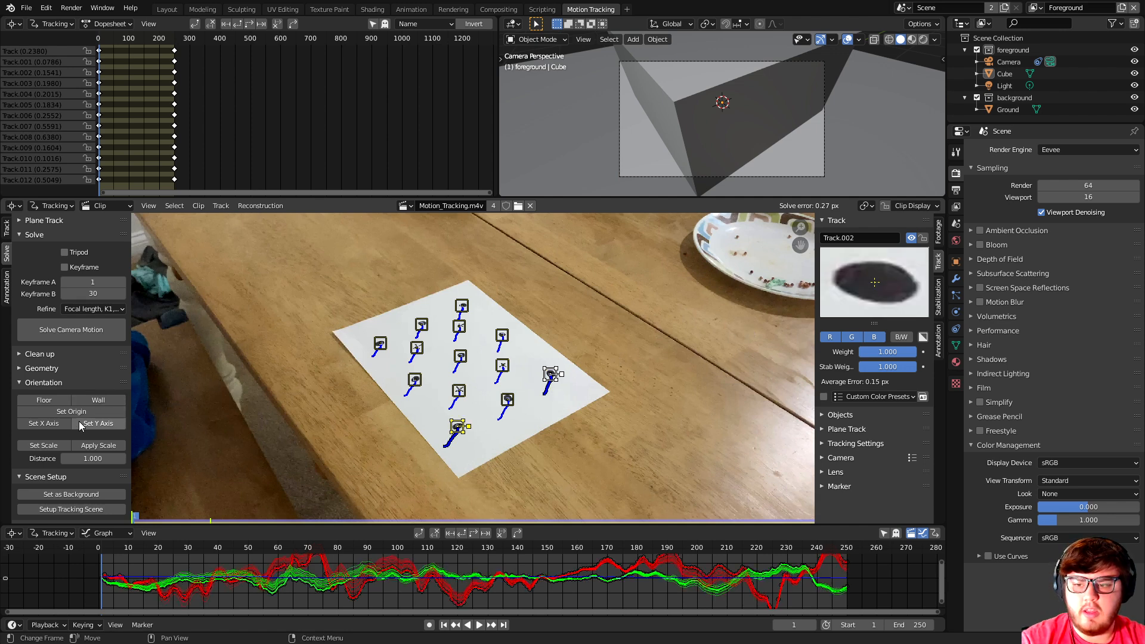
pyautogui.click(44, 446)
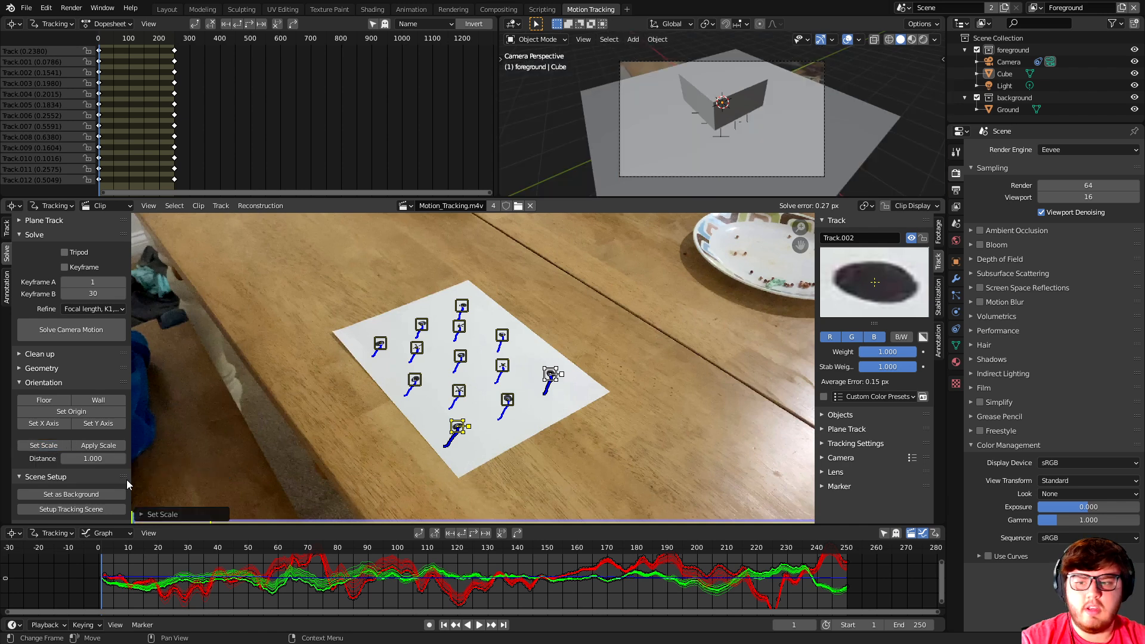
pyautogui.click(144, 513)
pyautogui.moveTo(248, 510); pyautogui.dragTo(307, 510)
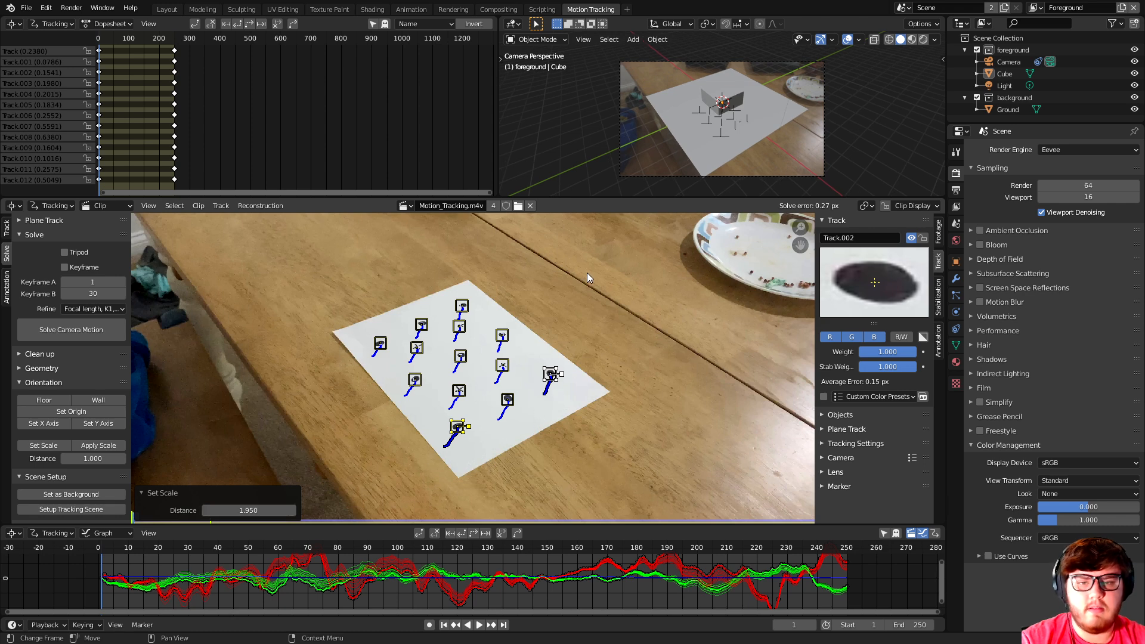
# On frame 88, set the origin at the paper's central dot and the Y axis through the middle dot of the far row.
pyautogui.press('space')
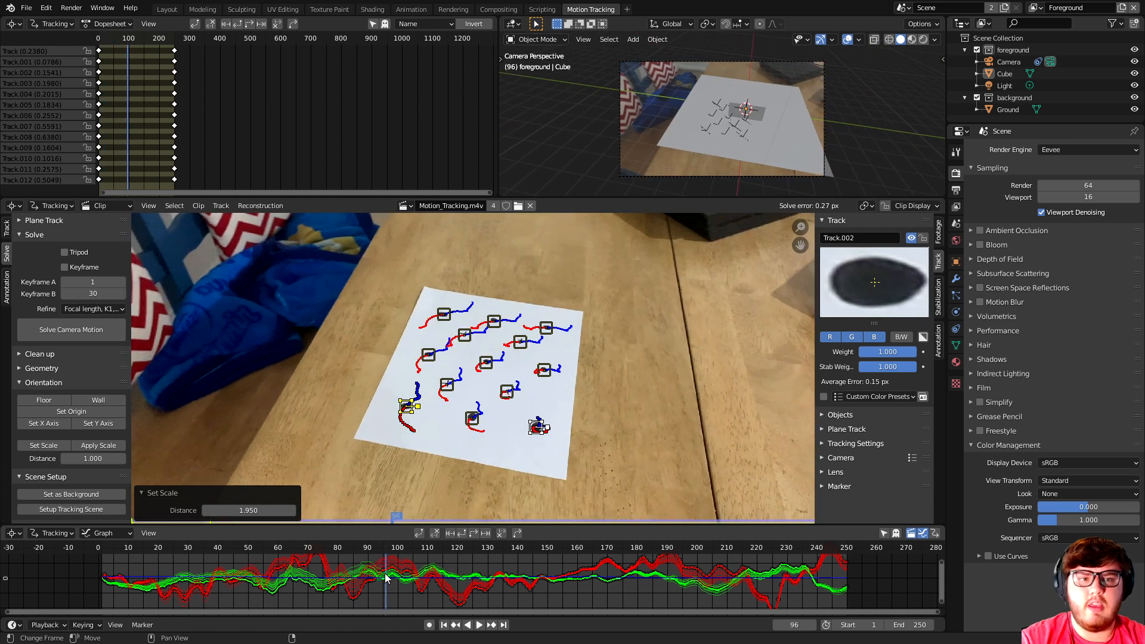
pyautogui.moveTo(385, 578); pyautogui.dragTo(361, 548)
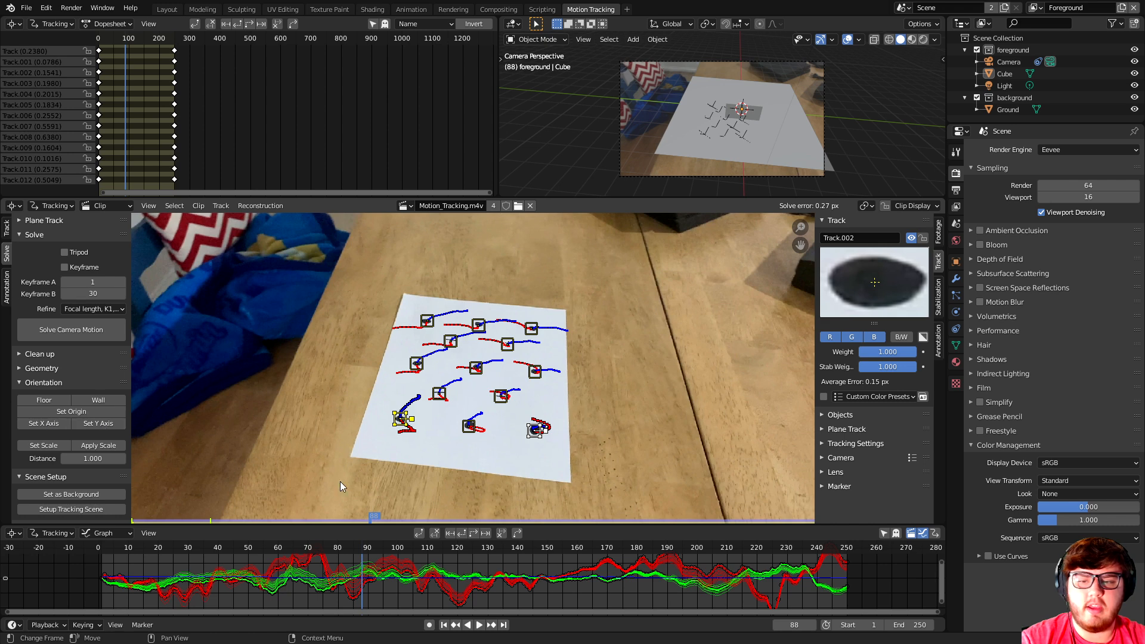
pyautogui.click(481, 368)
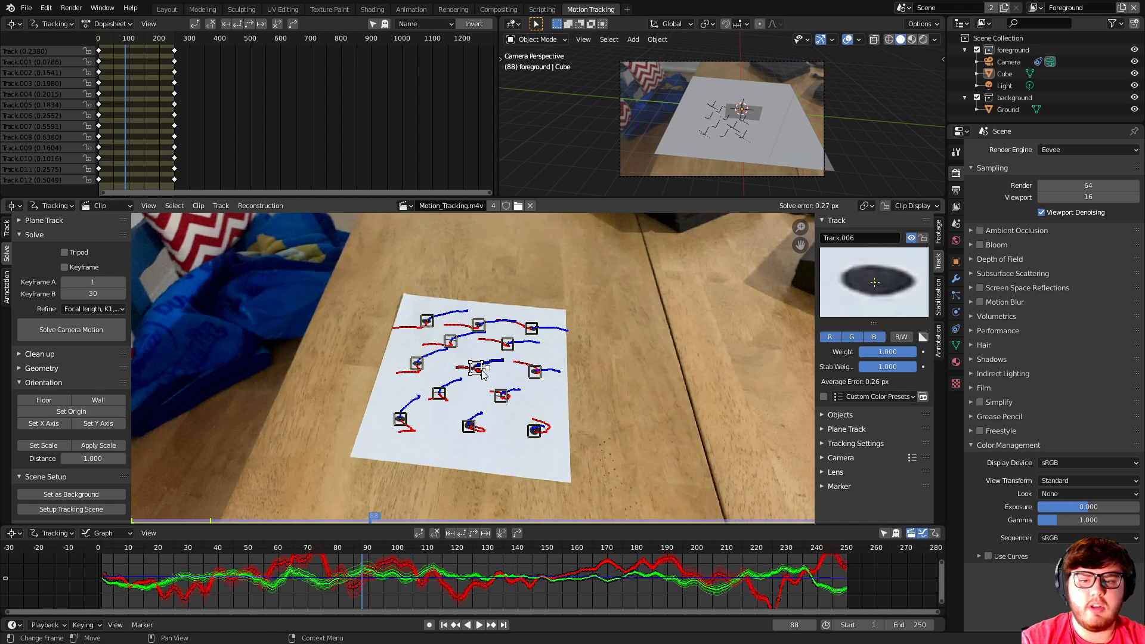
pyautogui.click(85, 415)
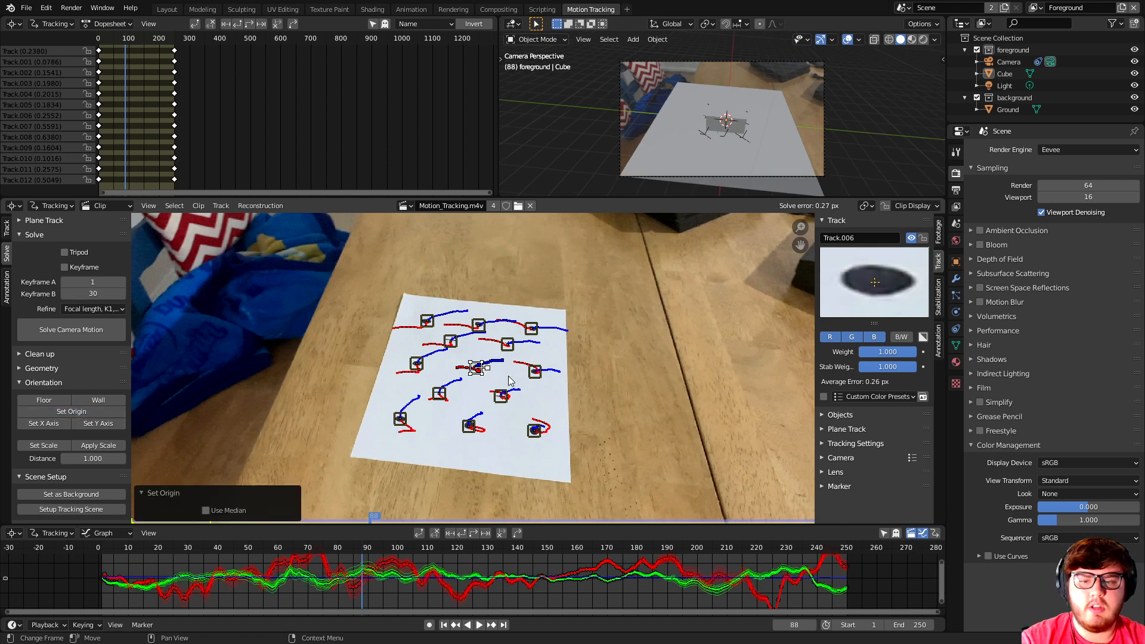
pyautogui.click(487, 333)
pyautogui.click(98, 424)
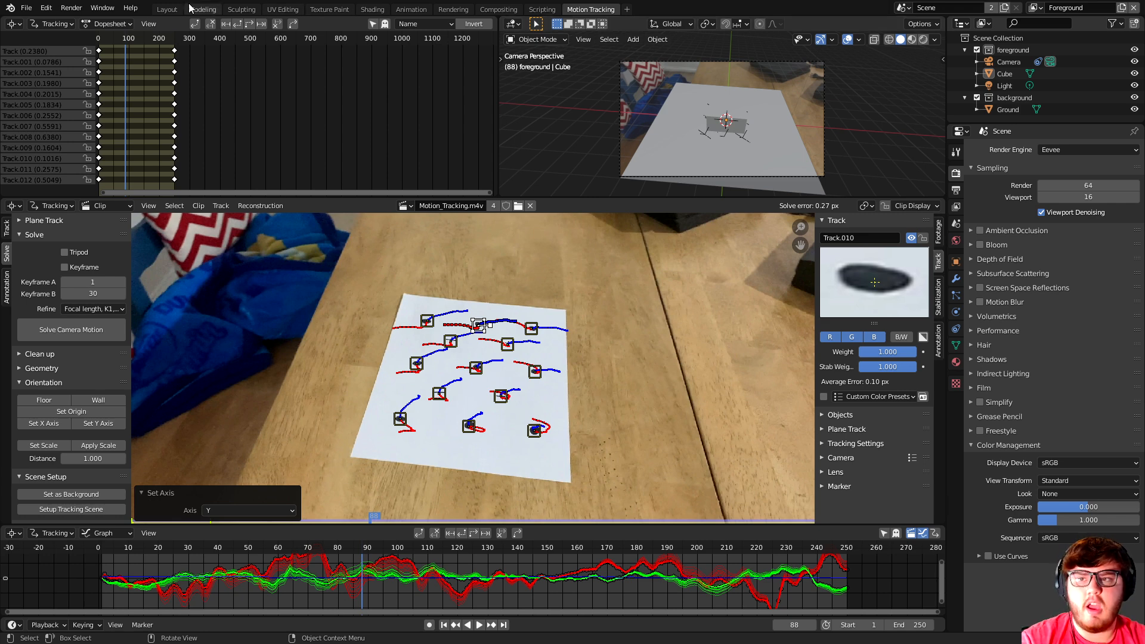
# In the Layout workspace, enable the Motion Tracking overlay with the camera path in the 3D viewport.
pyautogui.click(167, 13)
pyautogui.moveTo(406, 304)
pyautogui.mouseDown(button='middle')
pyautogui.moveTo(481, 325)
pyautogui.moveTo(422, 322)
pyautogui.moveTo(416, 309)
pyautogui.mouseUp(button='middle')
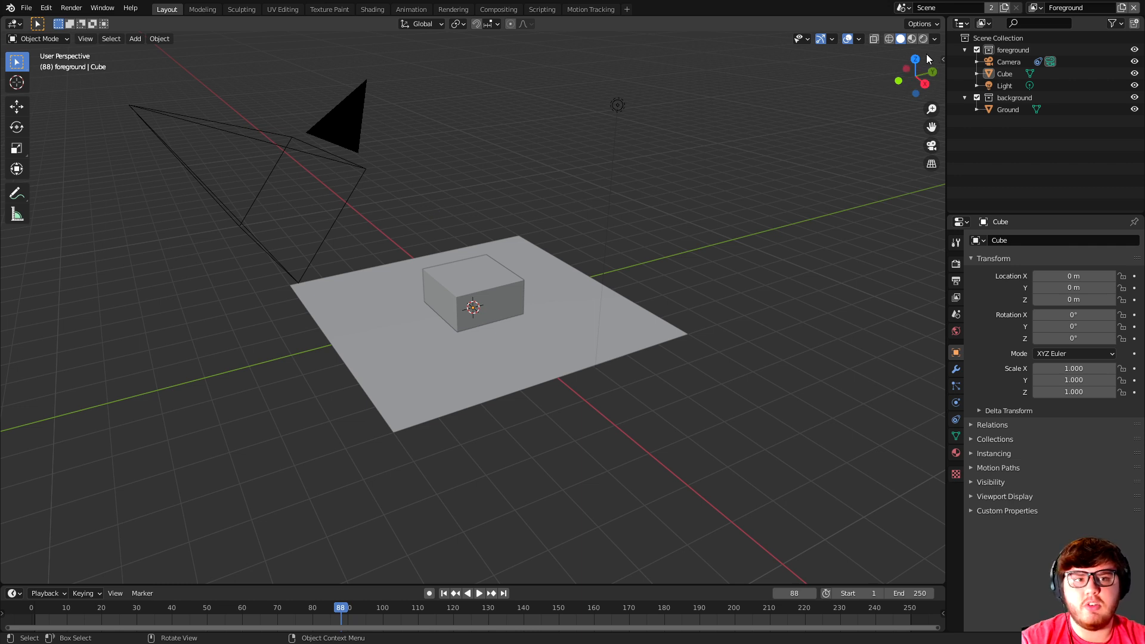
pyautogui.click(856, 39)
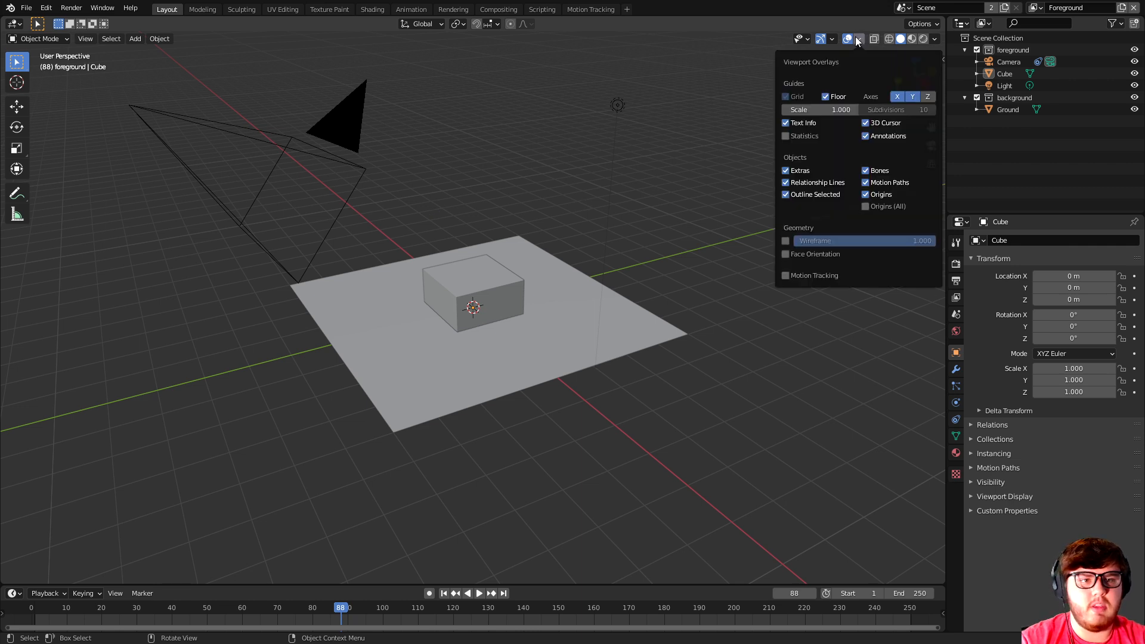
pyautogui.click(786, 274)
pyautogui.click(785, 289)
# Examine how the tracking points line up with the cube and ground plane from several angles.
pyautogui.keyDown('shift'); pyautogui.moveTo(419, 260); pyautogui.dragTo(542, 306, button='middle'); pyautogui.keyUp('shift')
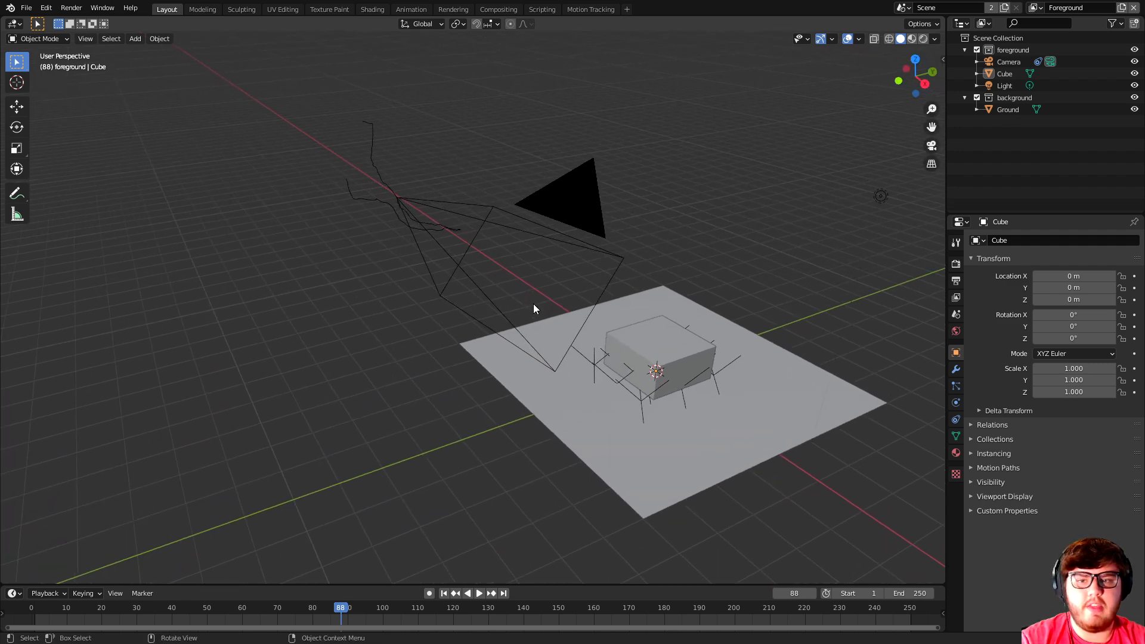
pyautogui.scroll(2, 499, 284)
pyautogui.scroll(-1, 499, 285)
pyautogui.moveTo(454, 261); pyautogui.dragTo(468, 126, button='middle')
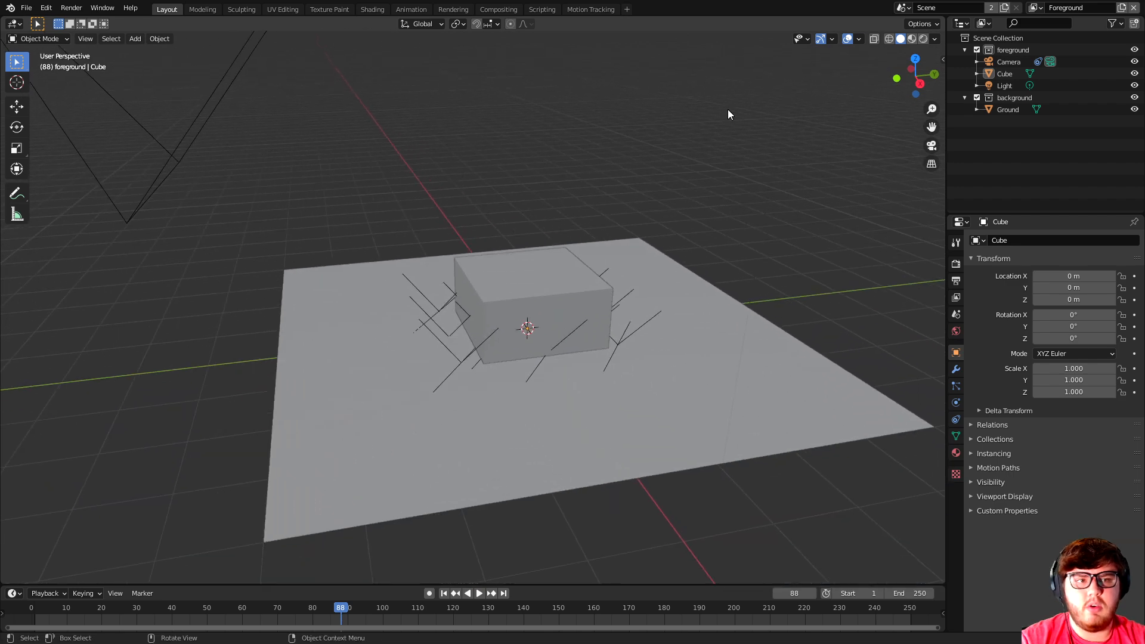
pyautogui.click(556, 292)
pyautogui.moveTo(479, 323); pyautogui.dragTo(496, 324, button='middle')
pyautogui.click(485, 335)
pyautogui.moveTo(554, 348)
pyautogui.mouseDown(button='middle')
pyautogui.moveTo(587, 344)
pyautogui.moveTo(545, 352)
pyautogui.mouseUp(button='middle')
pyautogui.scroll(-1, 653, 292)
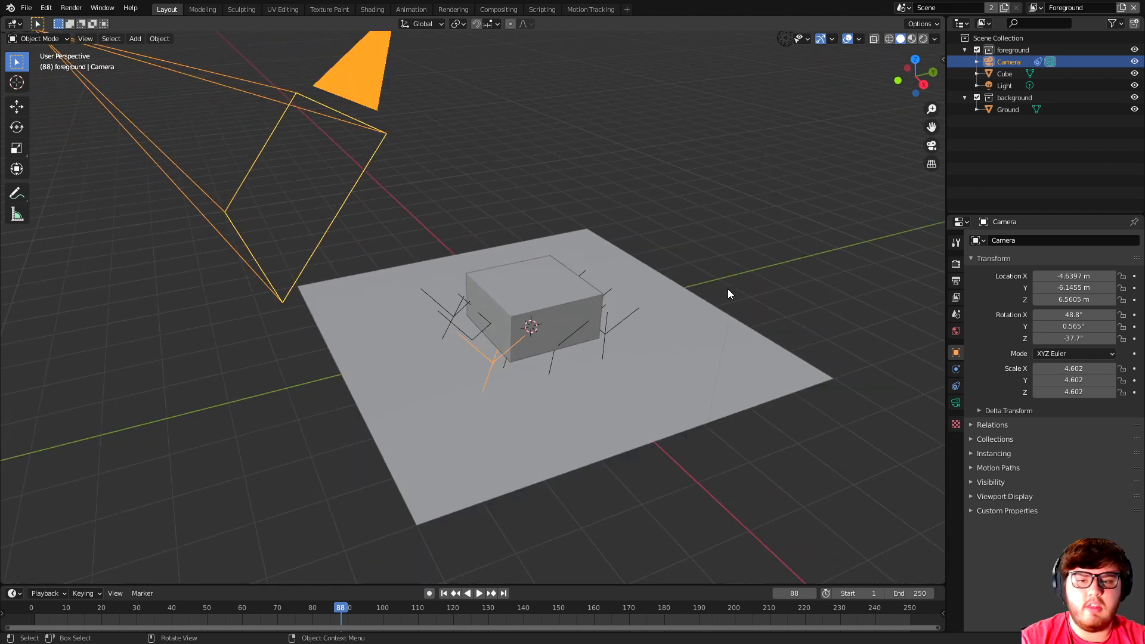
pyautogui.click(419, 376)
pyautogui.moveTo(419, 375); pyautogui.dragTo(520, 386, button='middle')
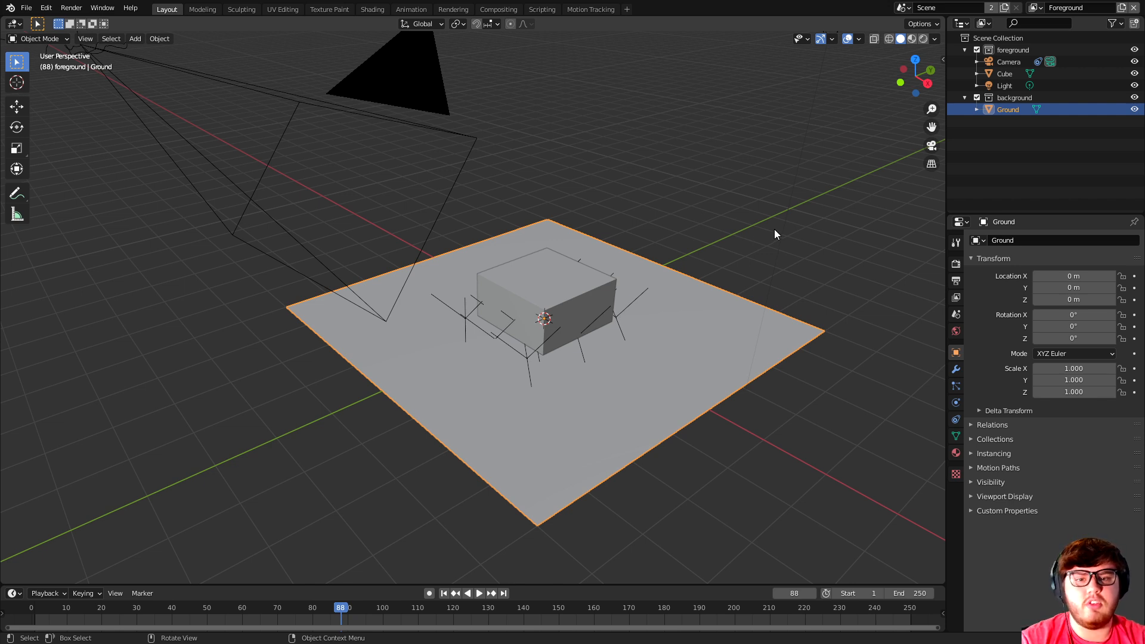
pyautogui.keyDown('shift'); pyautogui.moveTo(726, 291); pyautogui.dragTo(704, 291, button='middle'); pyautogui.keyUp('shift')
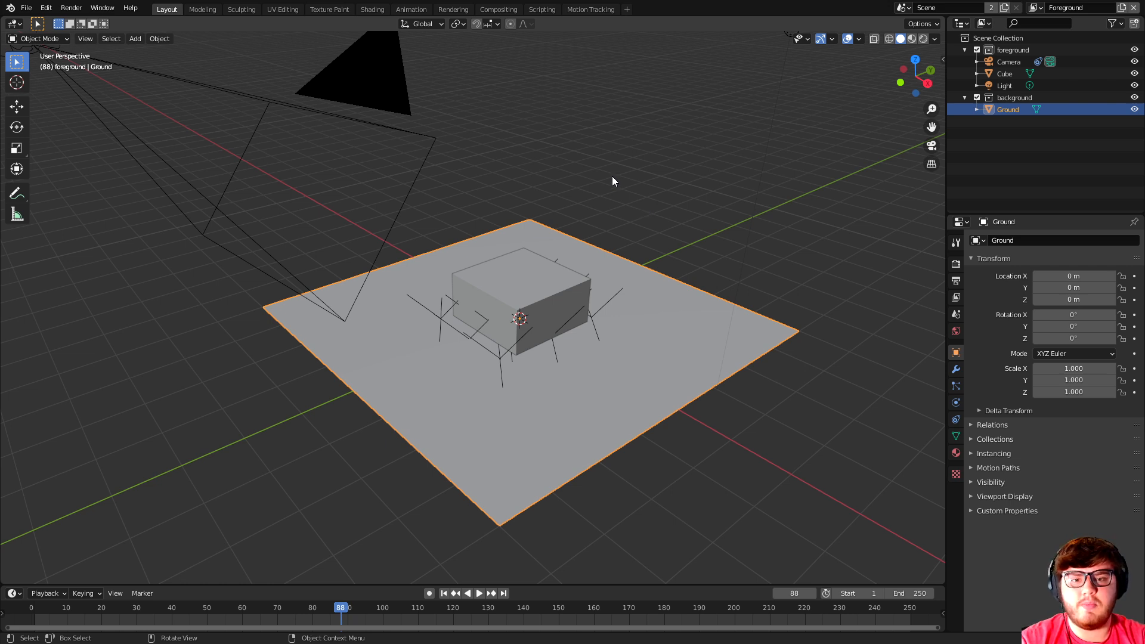
# Move the cube up 1 m along the Z axis so it rests on the ground plane.
pyautogui.click(590, 285)
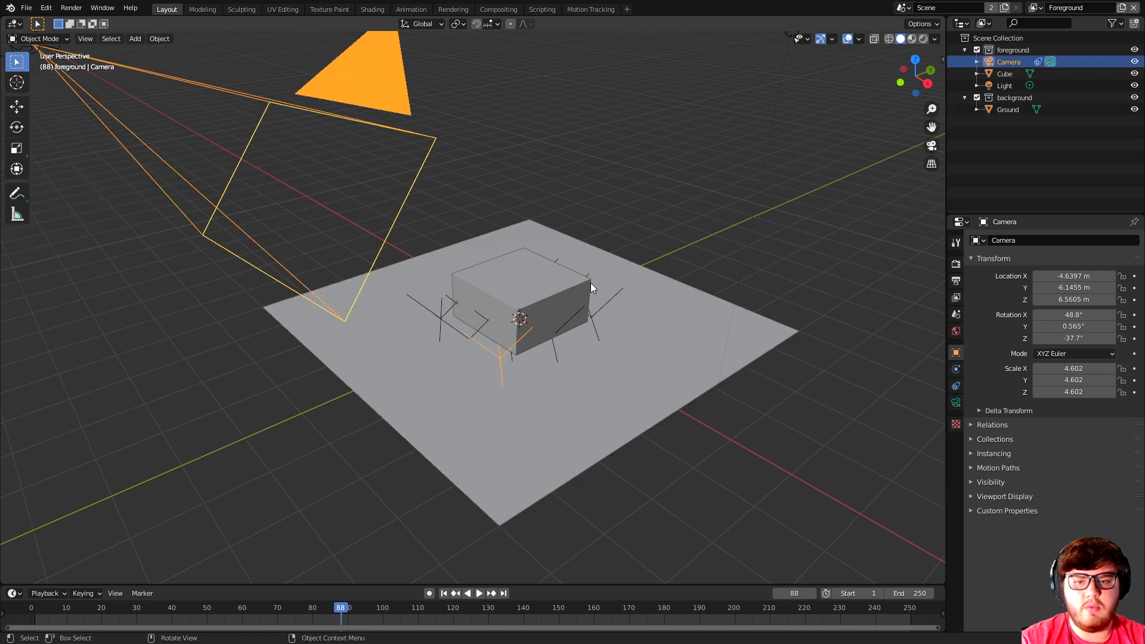
pyautogui.click(509, 259)
pyautogui.press('g')
pyautogui.press('z')
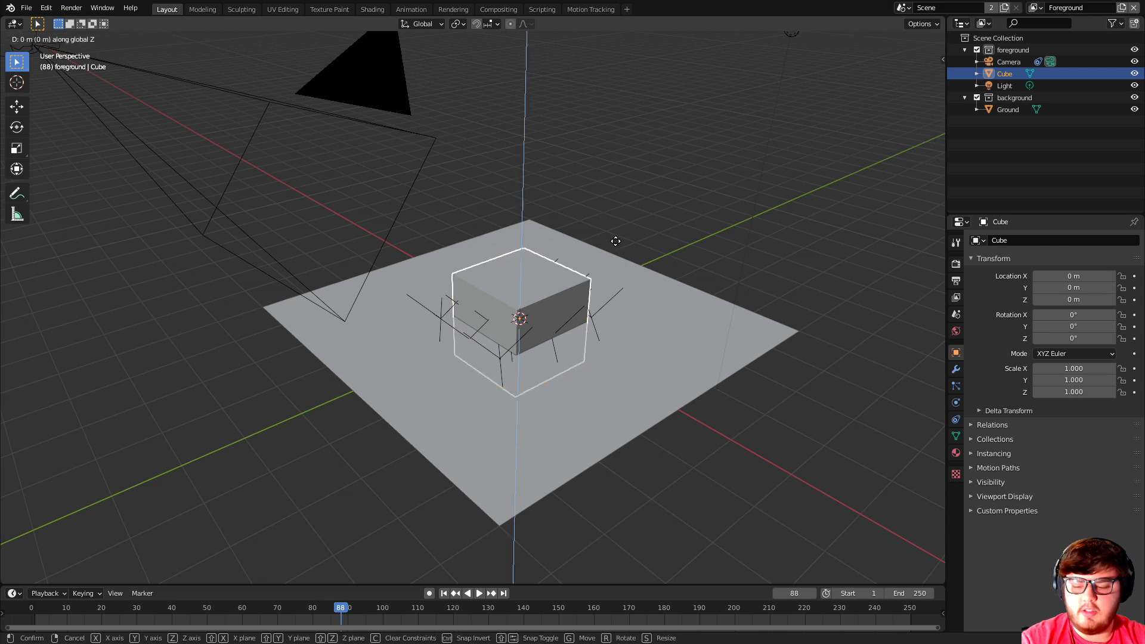
pyautogui.press('1')
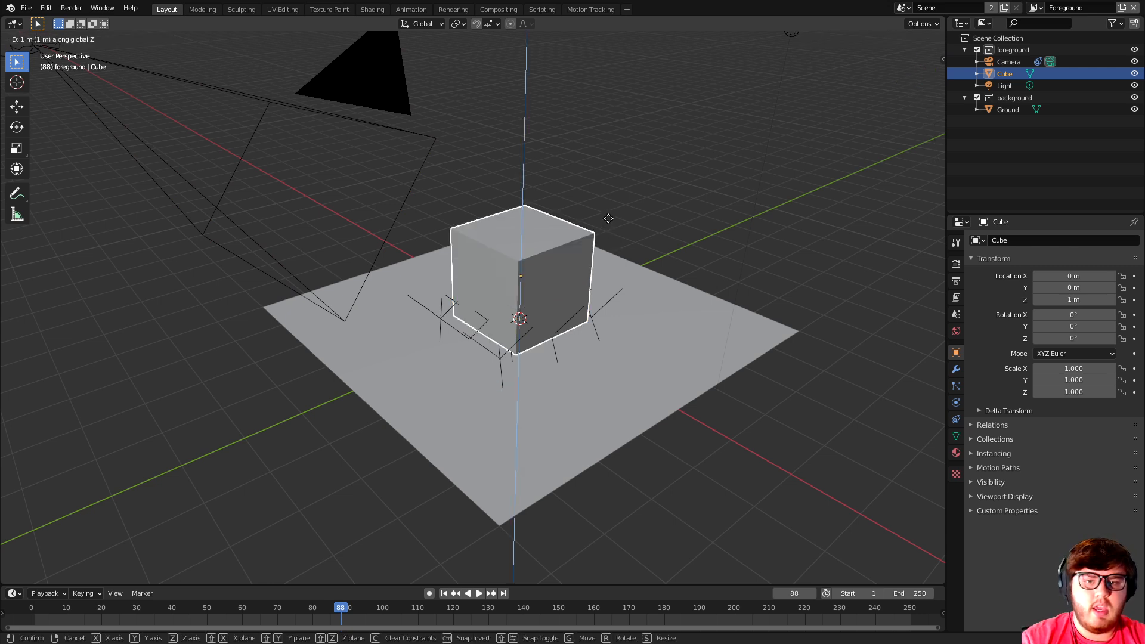
pyautogui.press('Return')
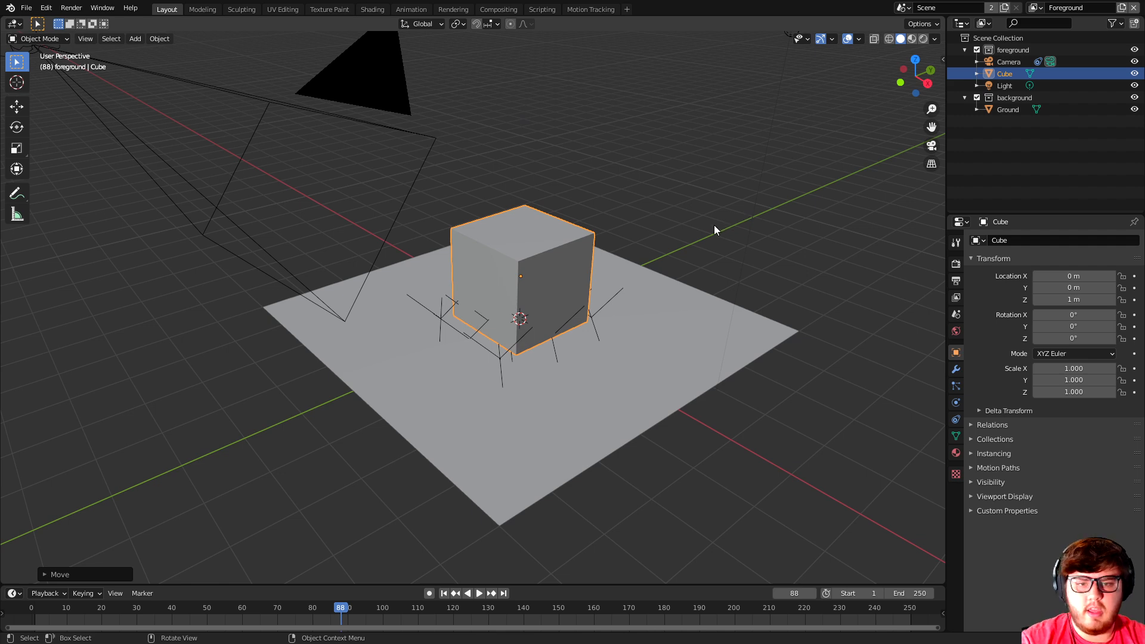
# View the scene through the tracked camera with rendered shading.
pyautogui.moveTo(617, 229); pyautogui.dragTo(627, 259, button='middle')
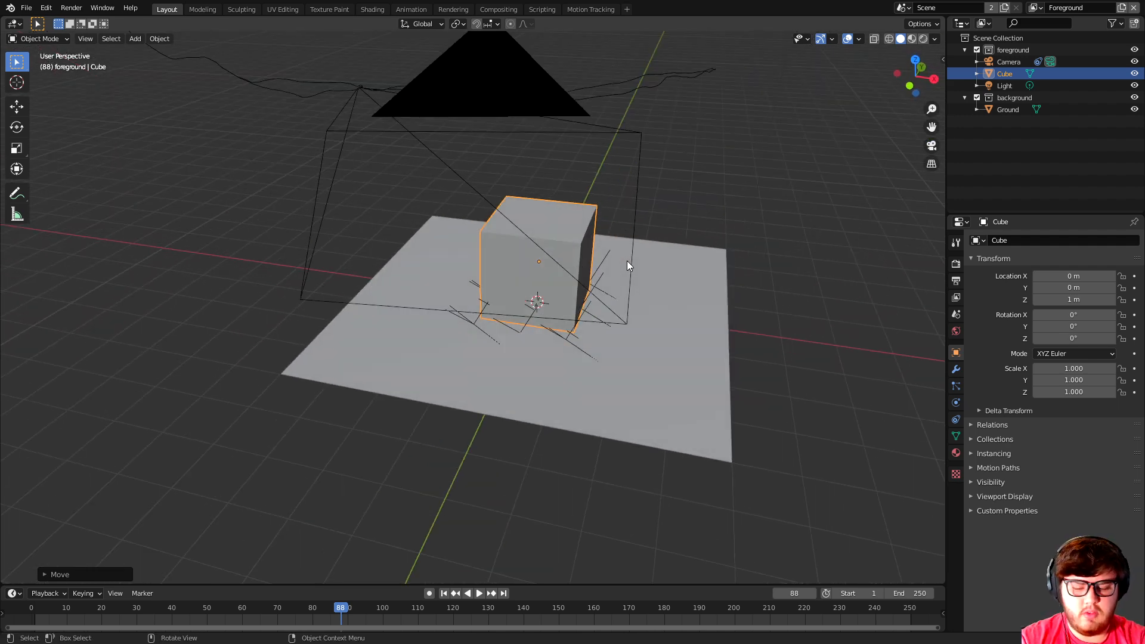
pyautogui.press('KP_0')
pyautogui.press('z')
pyautogui.click(615, 200)
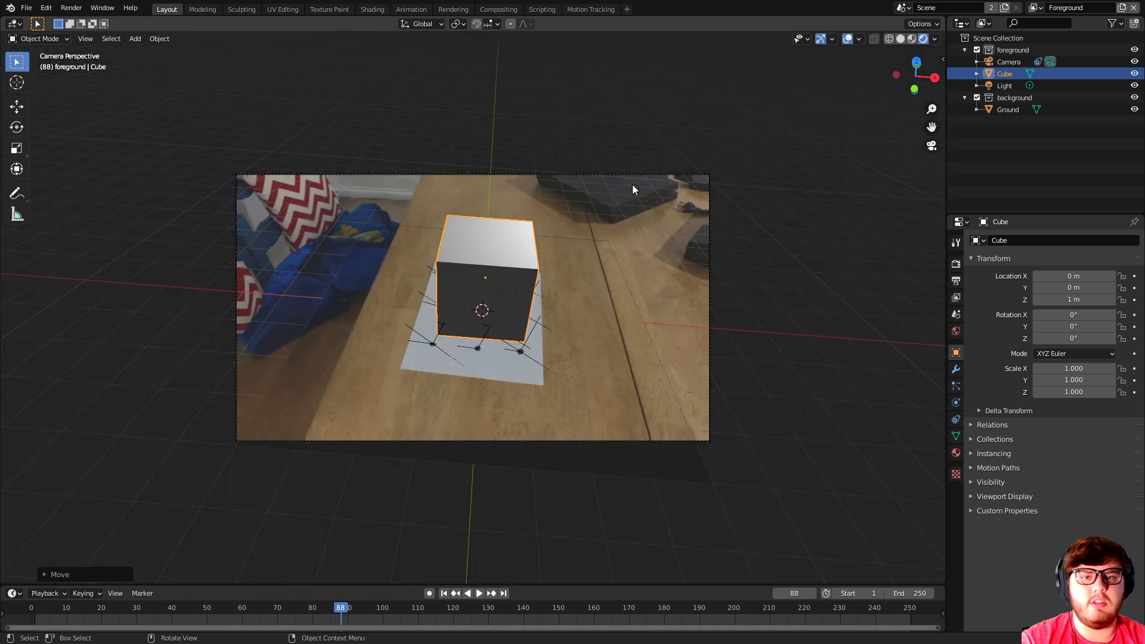
pyautogui.scroll(2, 658, 277)
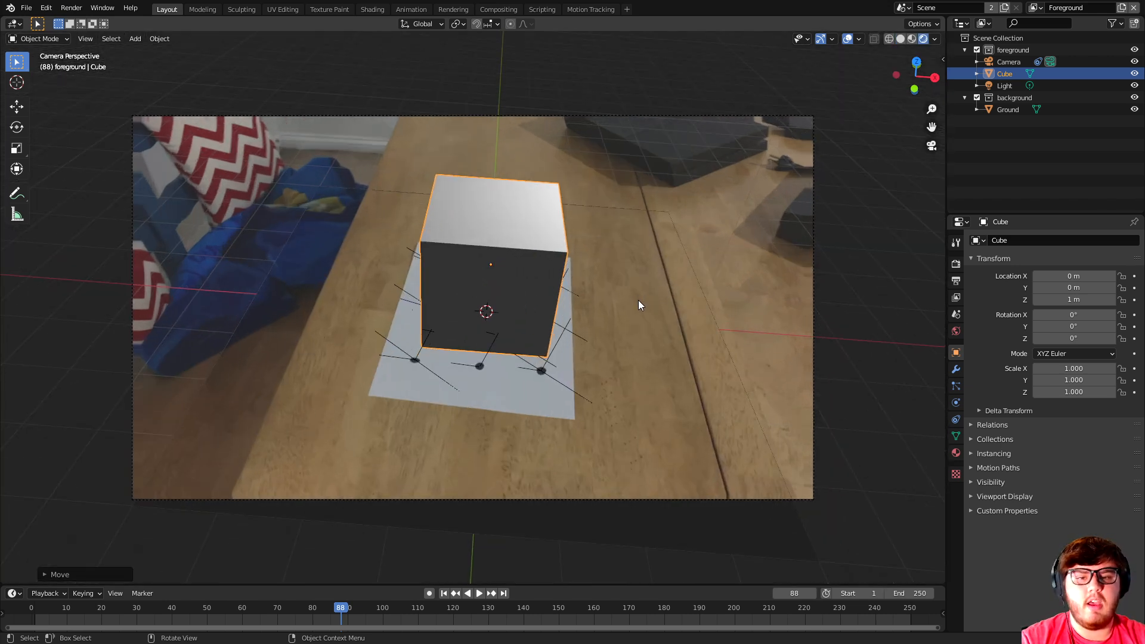
pyautogui.keyDown('shift'); pyautogui.moveTo(638, 316); pyautogui.dragTo(634, 305, button='middle'); pyautogui.keyUp('shift')
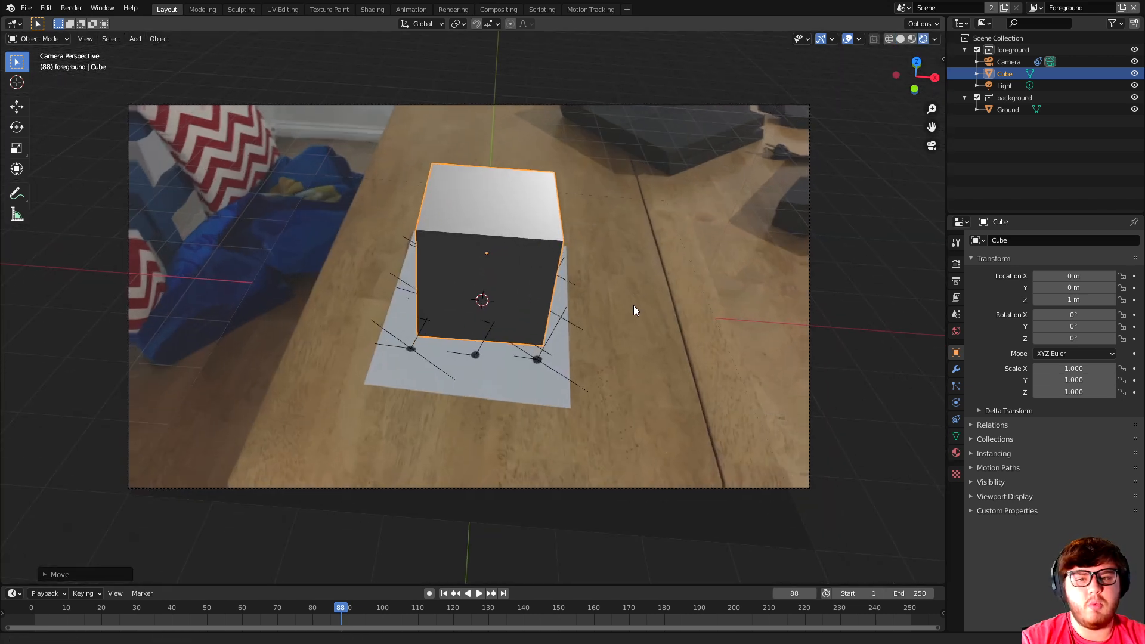
# Delete the background collection and move the Ground object into the foreground collection.
pyautogui.click(399, 410)
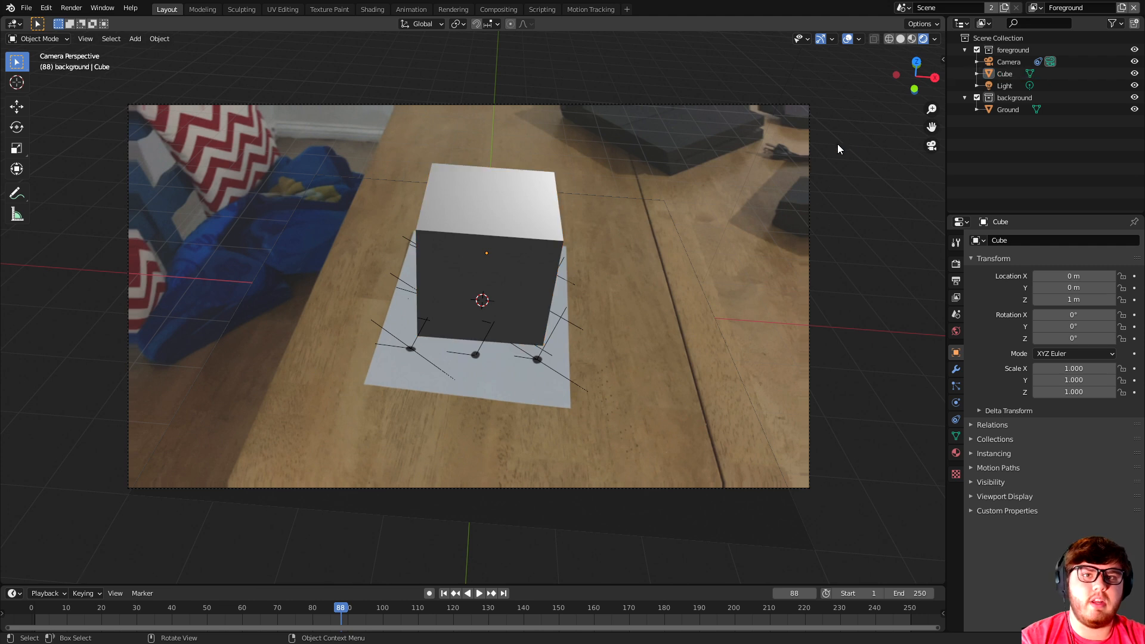
pyautogui.click(993, 99)
pyautogui.press('Delete')
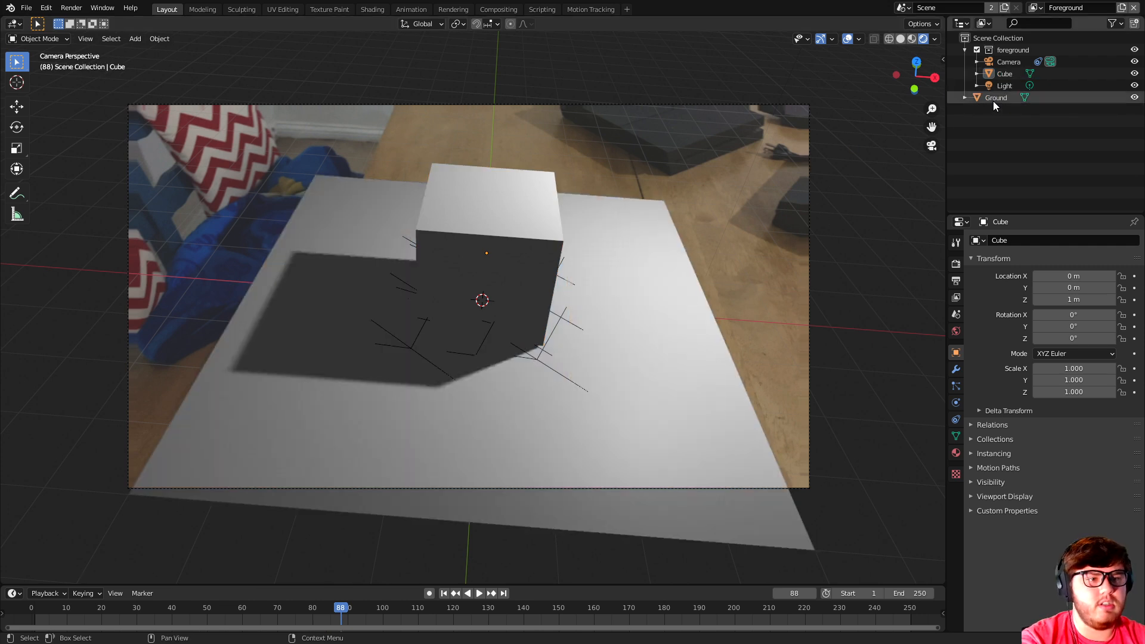
pyautogui.moveTo(986, 99); pyautogui.dragTo(1003, 74)
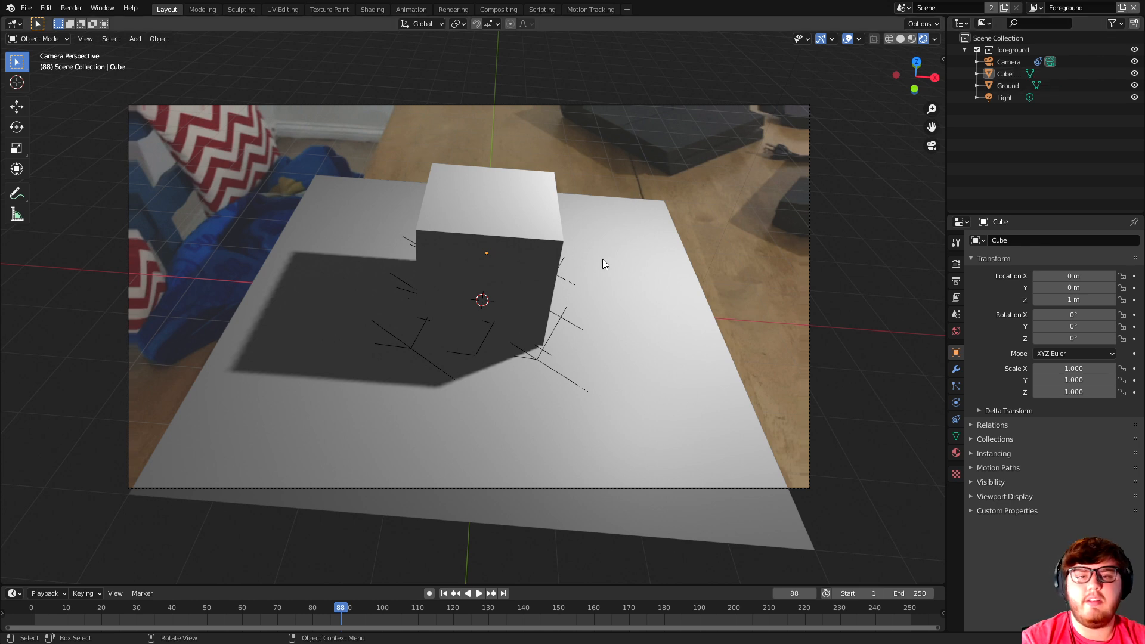
# Set the render engine to Cycles and the render device to GPU Compute.
pyautogui.click(592, 353)
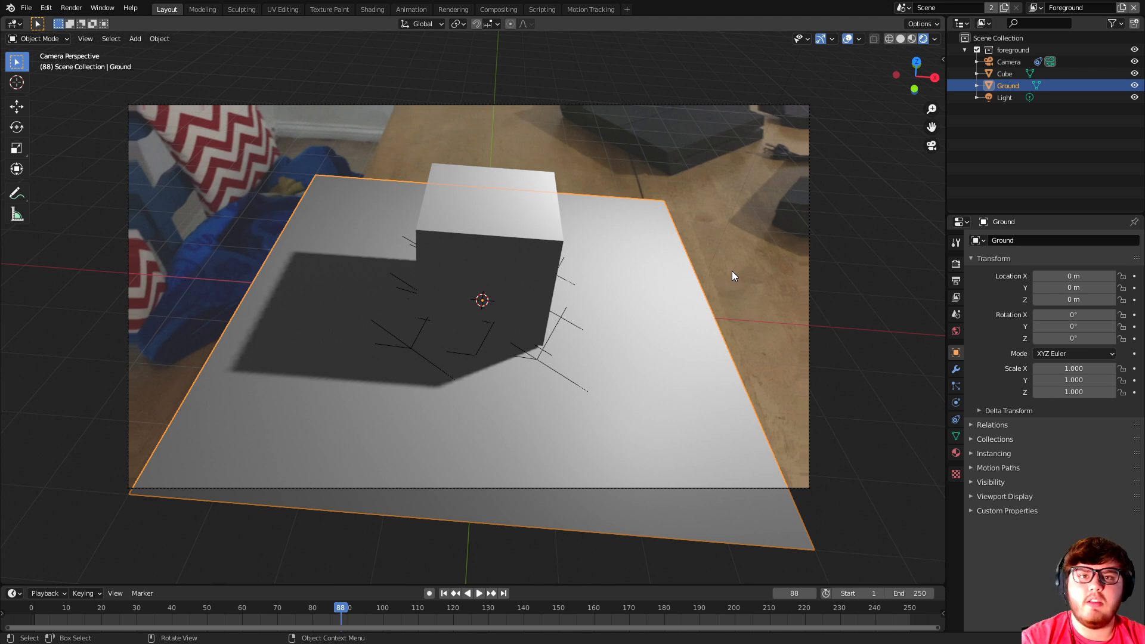
pyautogui.click(956, 264)
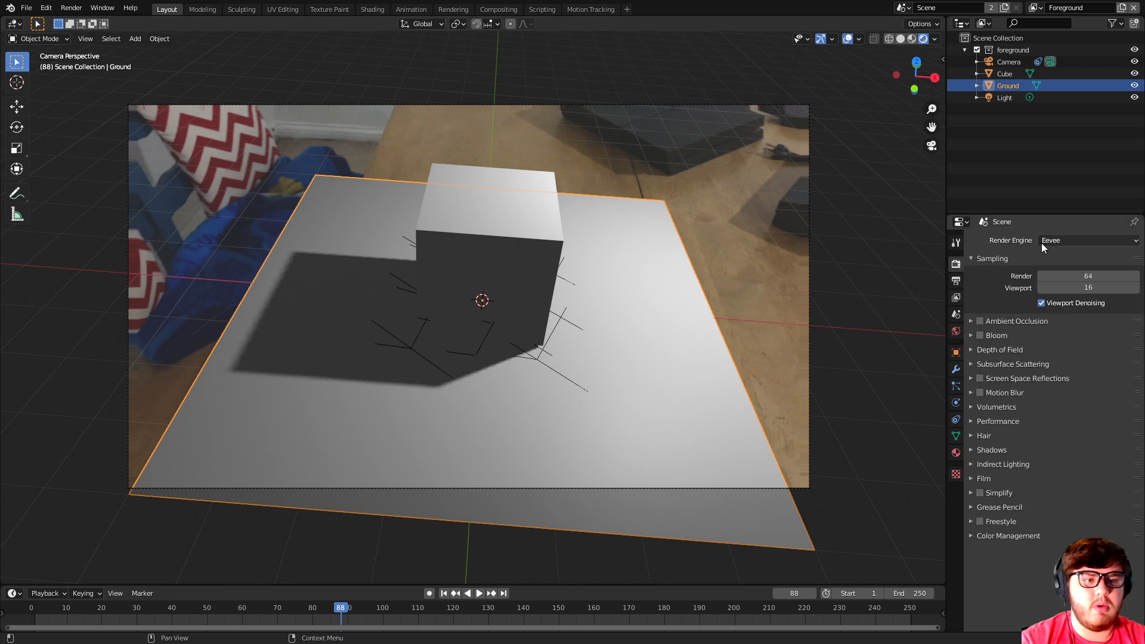
pyautogui.click(1048, 241)
pyautogui.click(1049, 280)
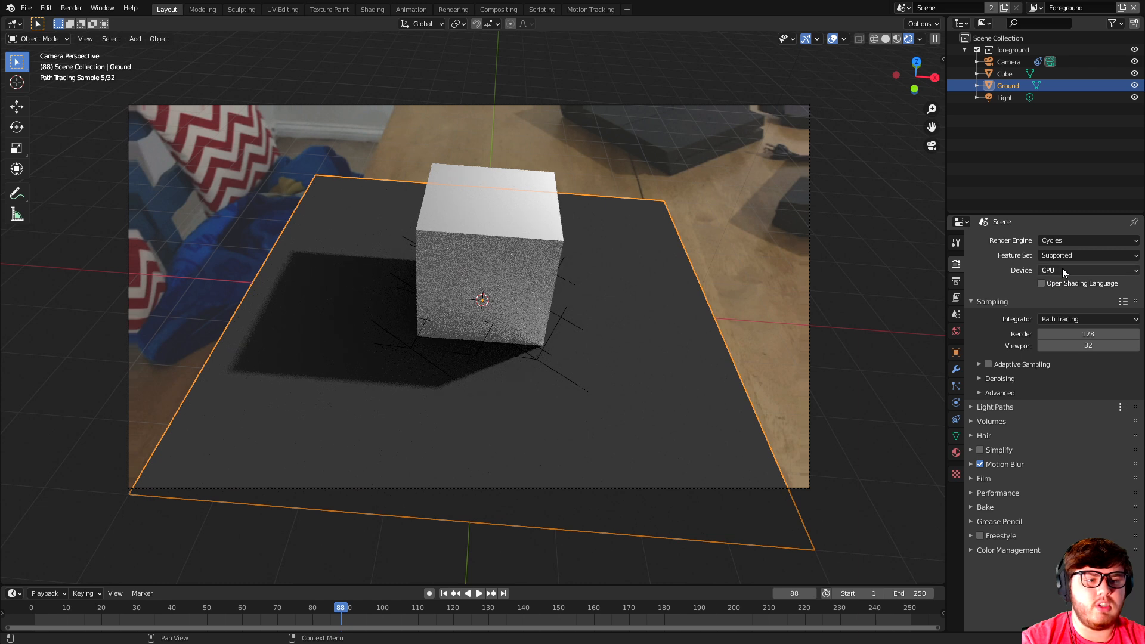
pyautogui.click(1059, 269)
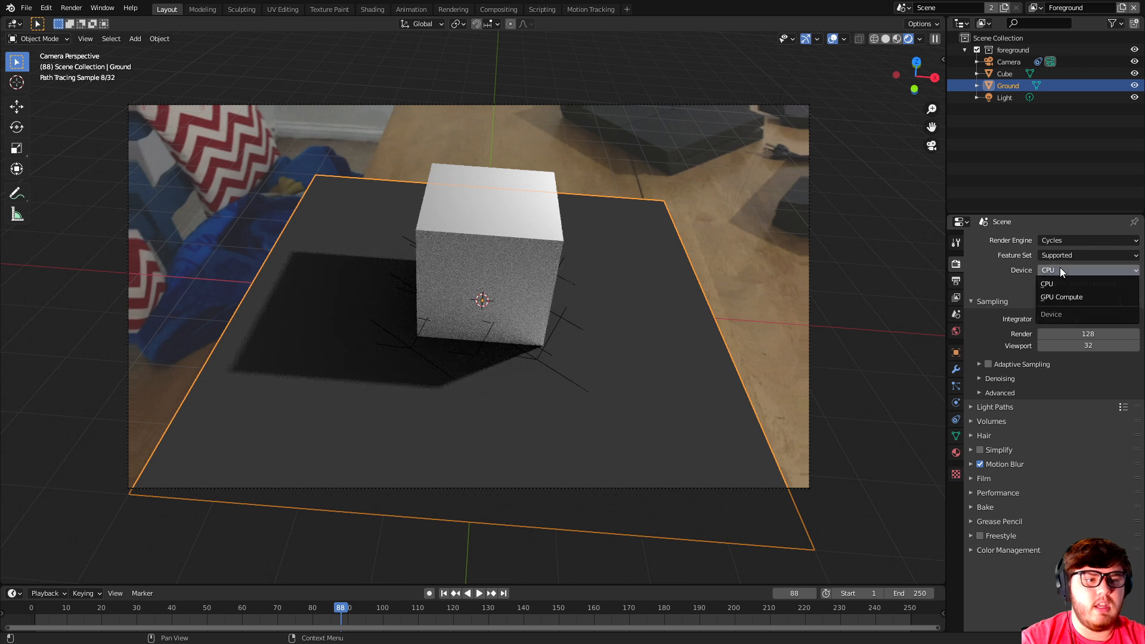
pyautogui.click(1054, 297)
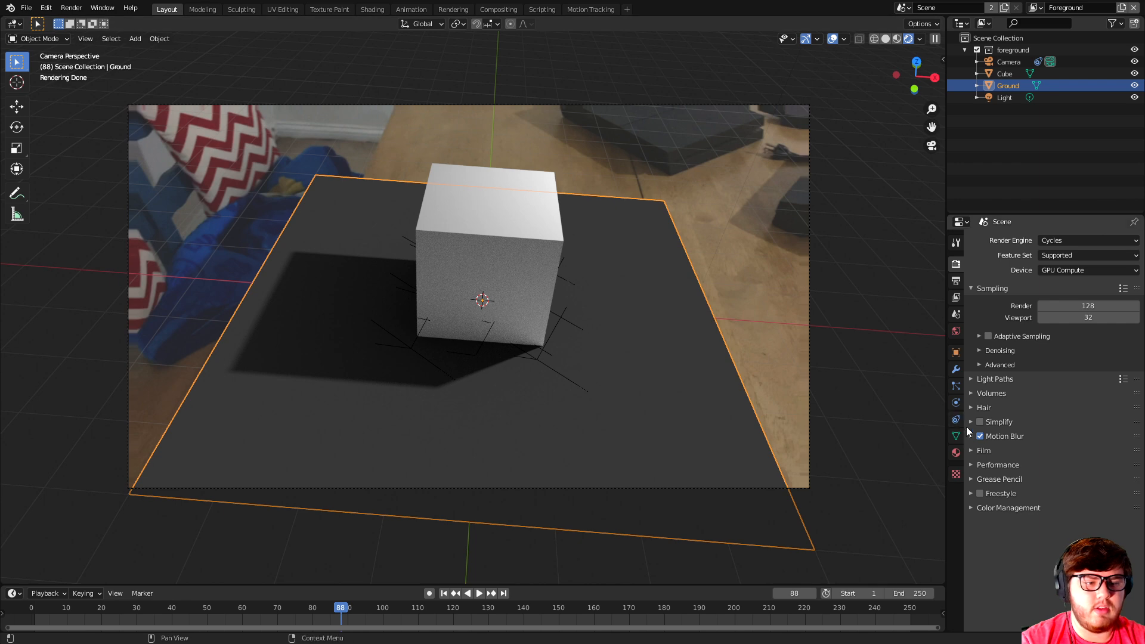
# Enable the Transparent film option so the footage shows behind the cube and its shadow.
pyautogui.click(971, 450)
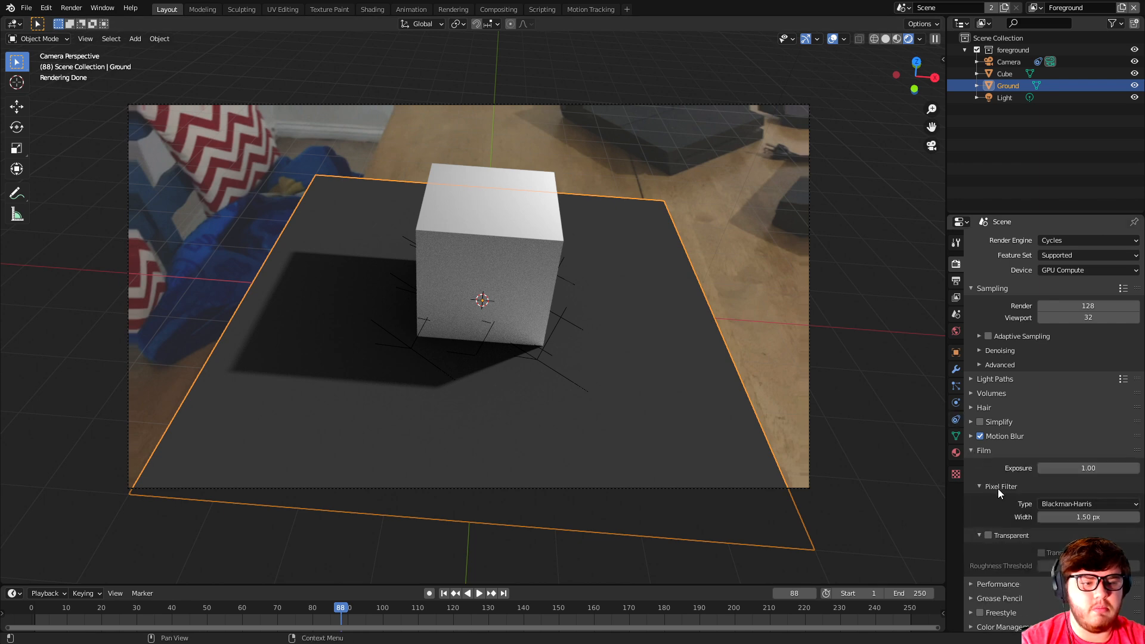
pyautogui.click(988, 534)
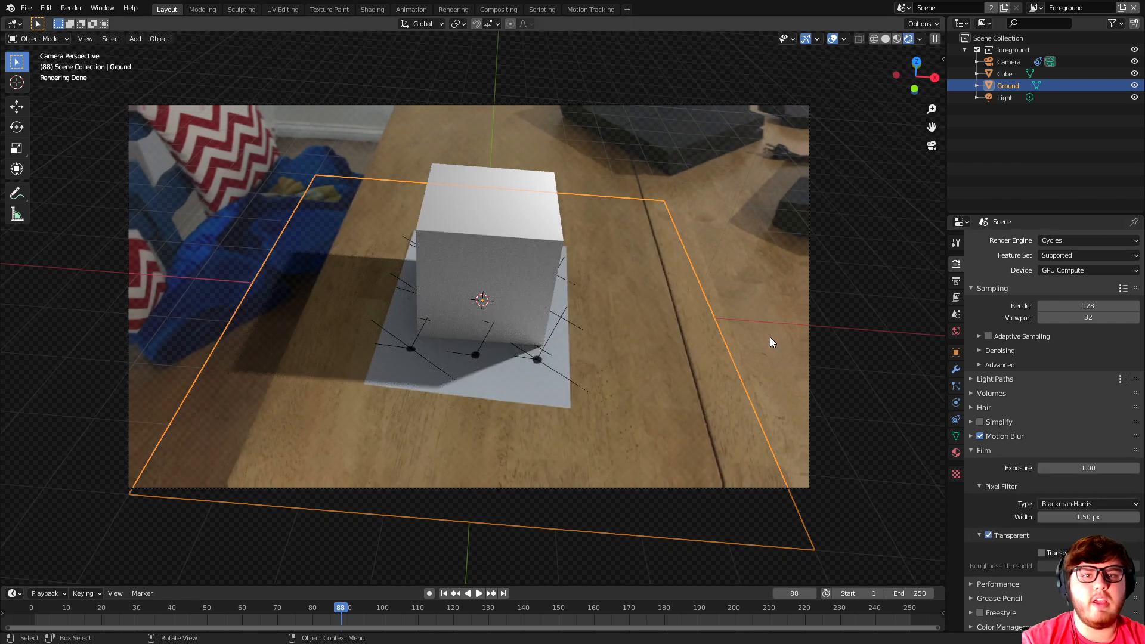
pyautogui.click(739, 262)
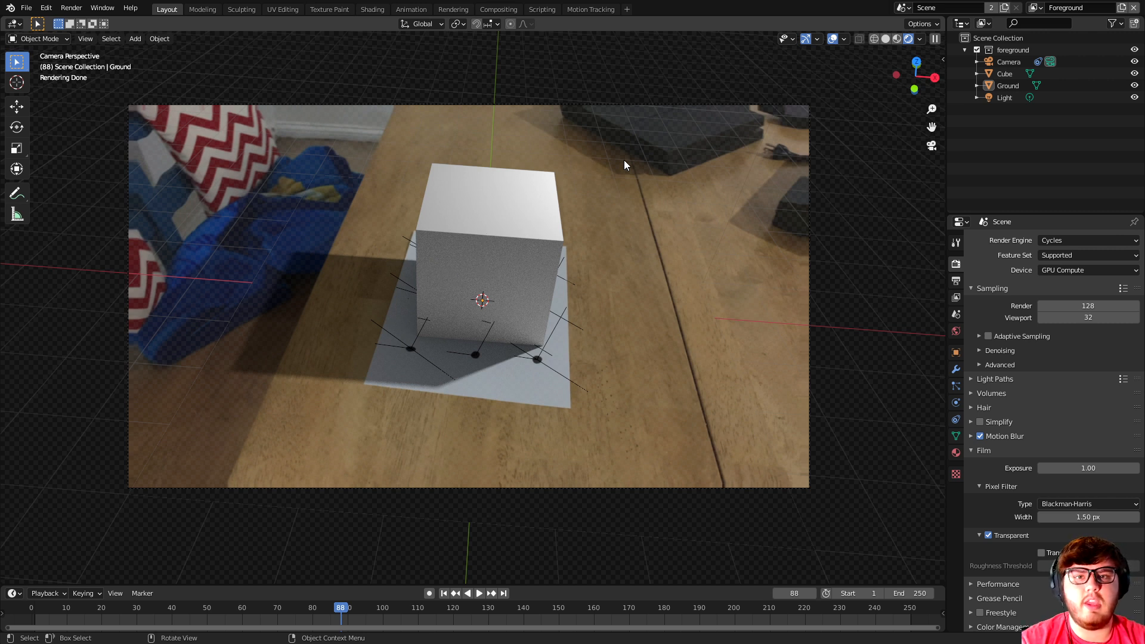
# In the compositor, delete the Undistortion, Scale and first Alpha Over nodes along with the Background Render Layers node.
pyautogui.click(498, 10)
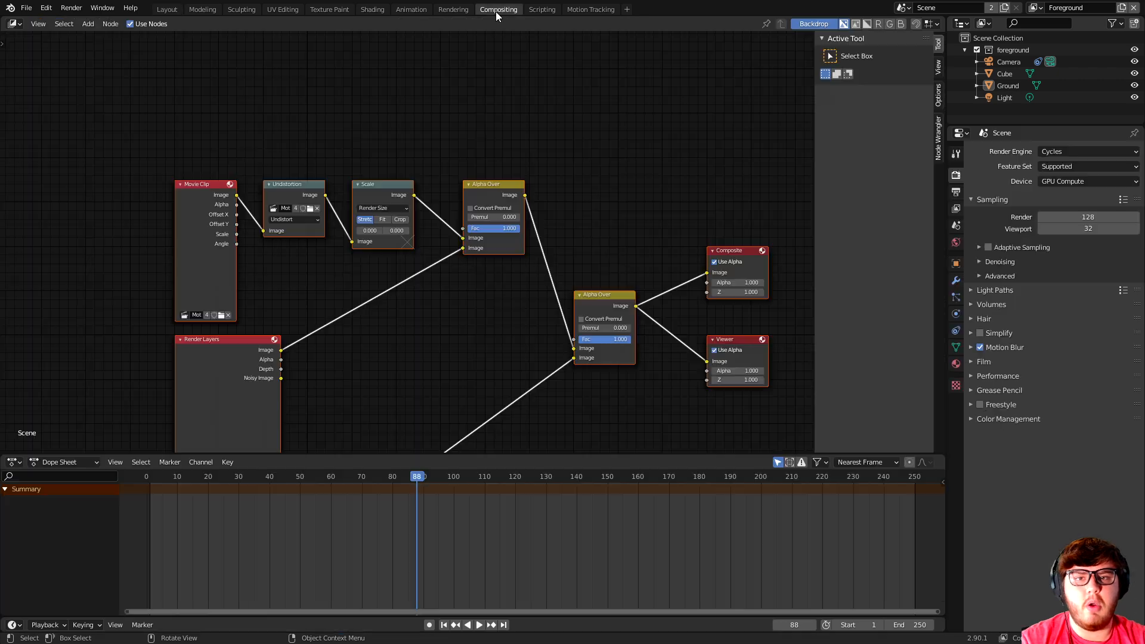
pyautogui.moveTo(359, 375); pyautogui.dragTo(383, 334, button='middle')
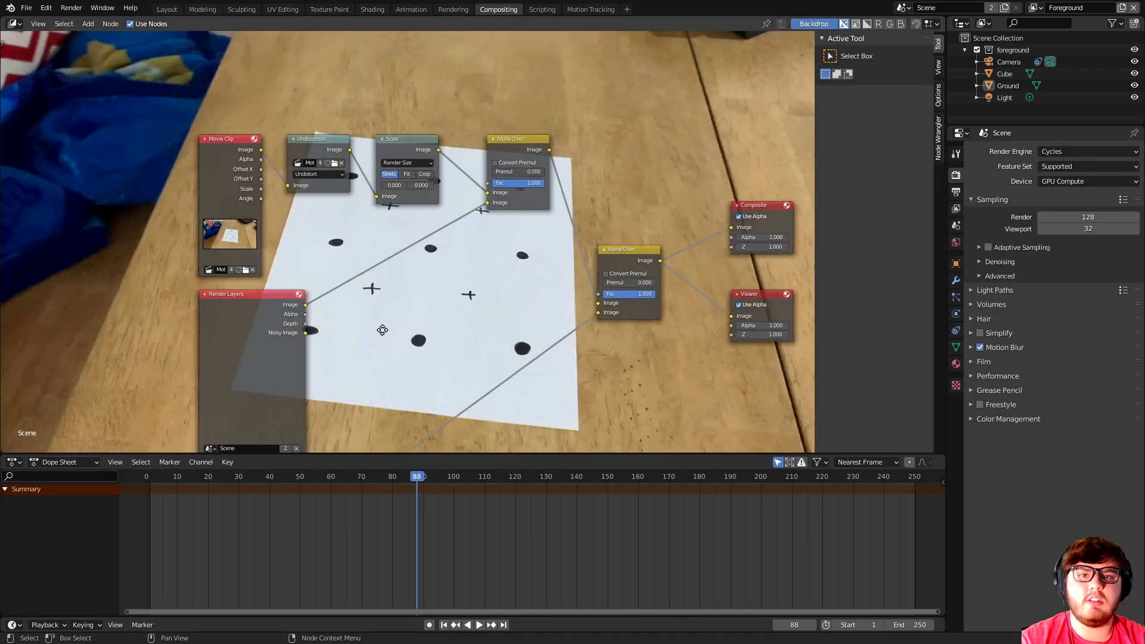
pyautogui.moveTo(292, 97); pyautogui.dragTo(545, 259)
pyautogui.press('x')
pyautogui.moveTo(290, 307); pyautogui.dragTo(414, 195)
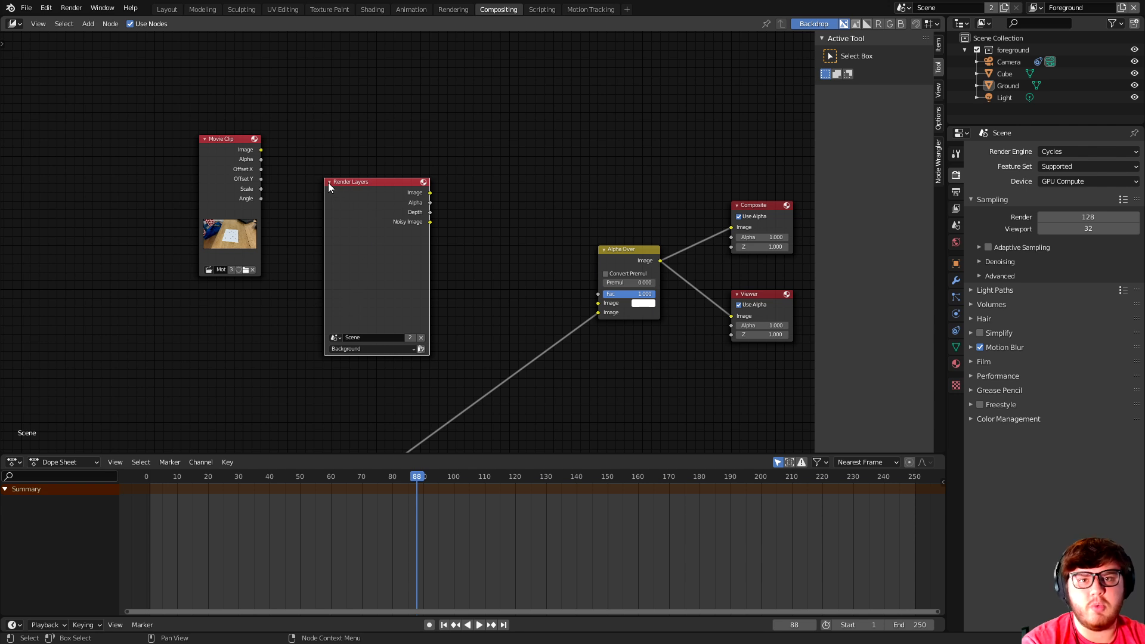
pyautogui.press('x')
# Connect the Movie Clip image output to the first image input of the remaining Alpha Over node and enable Convert Premul.
pyautogui.moveTo(220, 177); pyautogui.dragTo(601, 303)
pyautogui.moveTo(618, 334); pyautogui.dragTo(531, 333, button='middle')
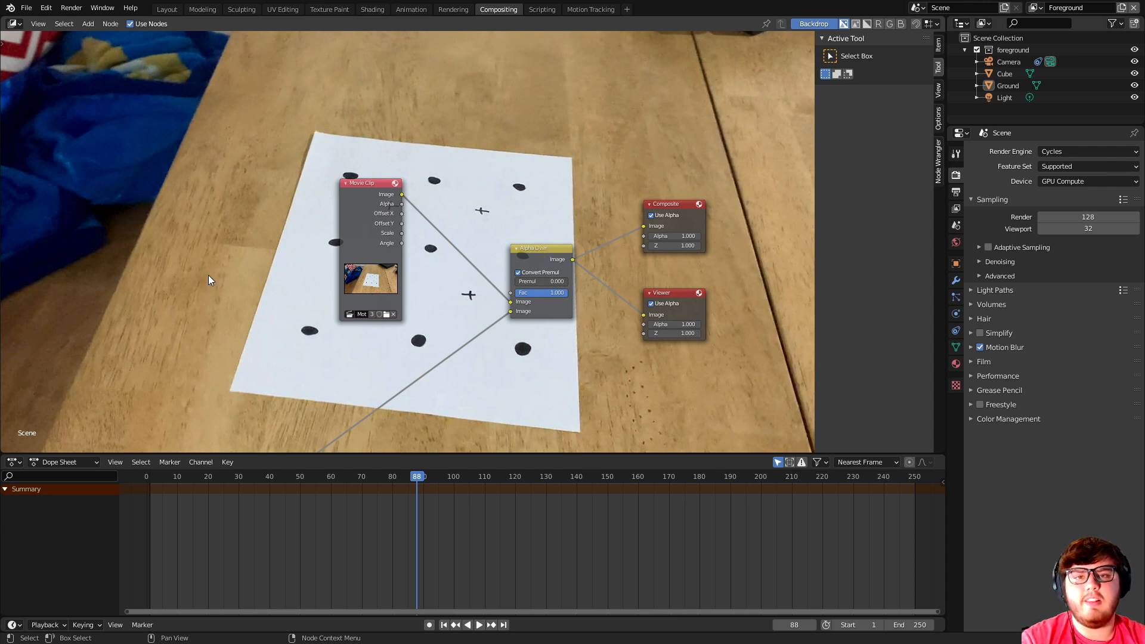
# Remove the Background view layer, leaving only the Foreground view layer feeding the composite.
pyautogui.click(1036, 8)
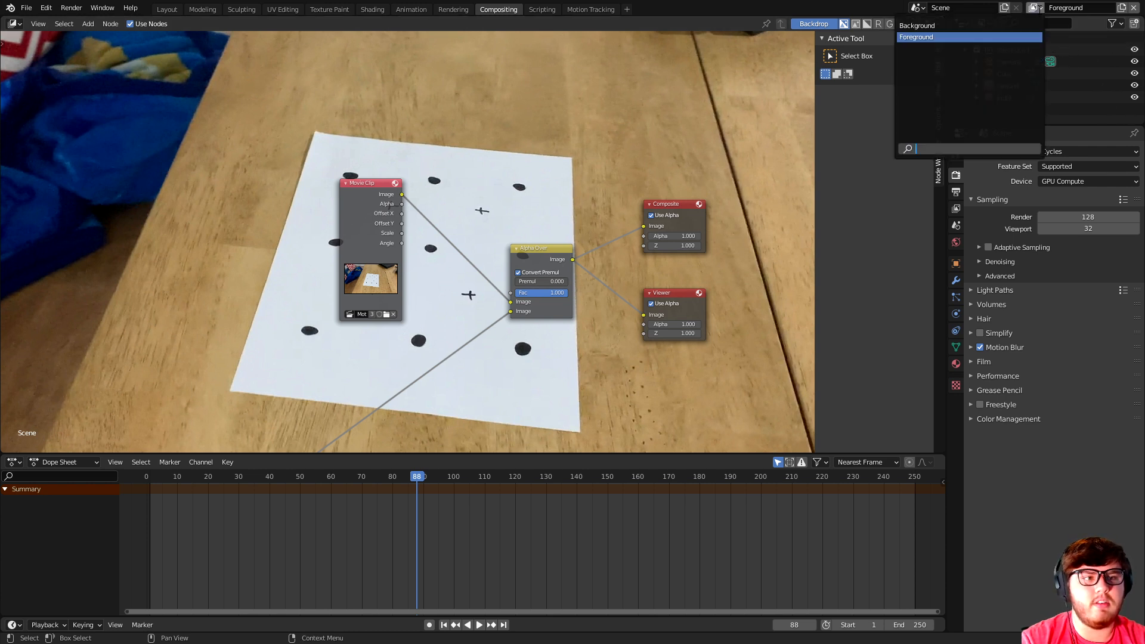
pyautogui.click(956, 26)
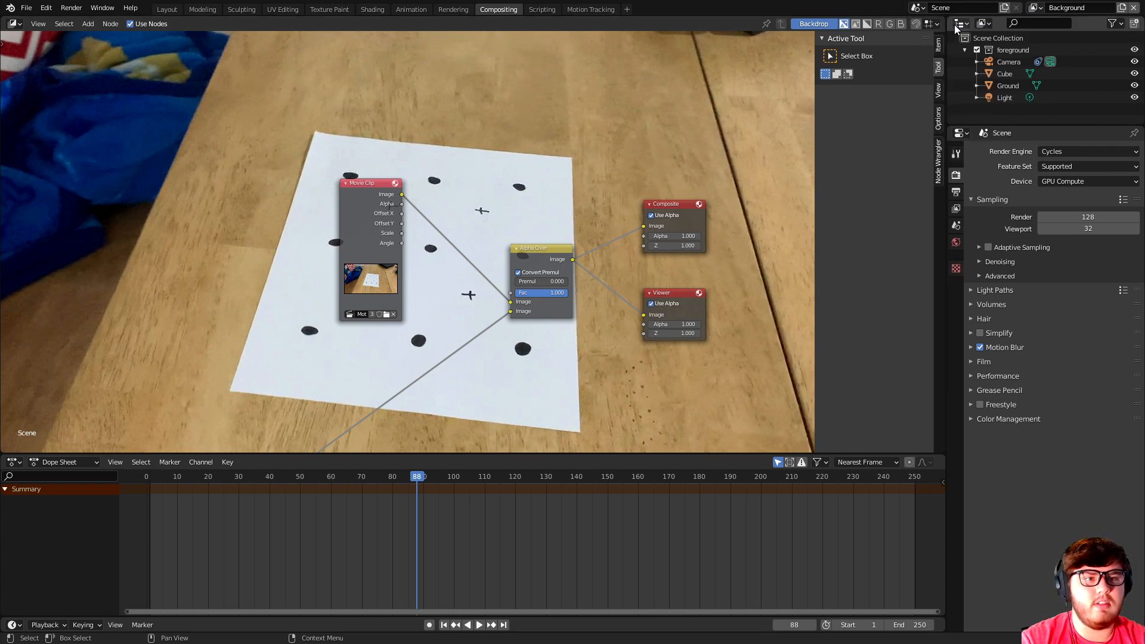
pyautogui.click(1134, 8)
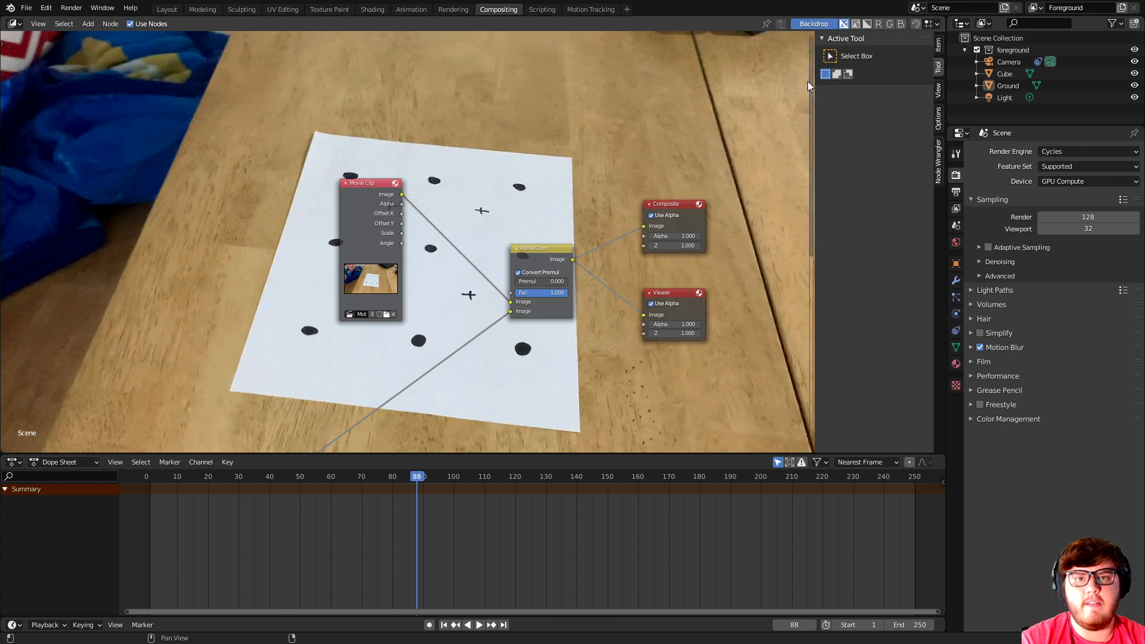
pyautogui.scroll(-2, 518, 306)
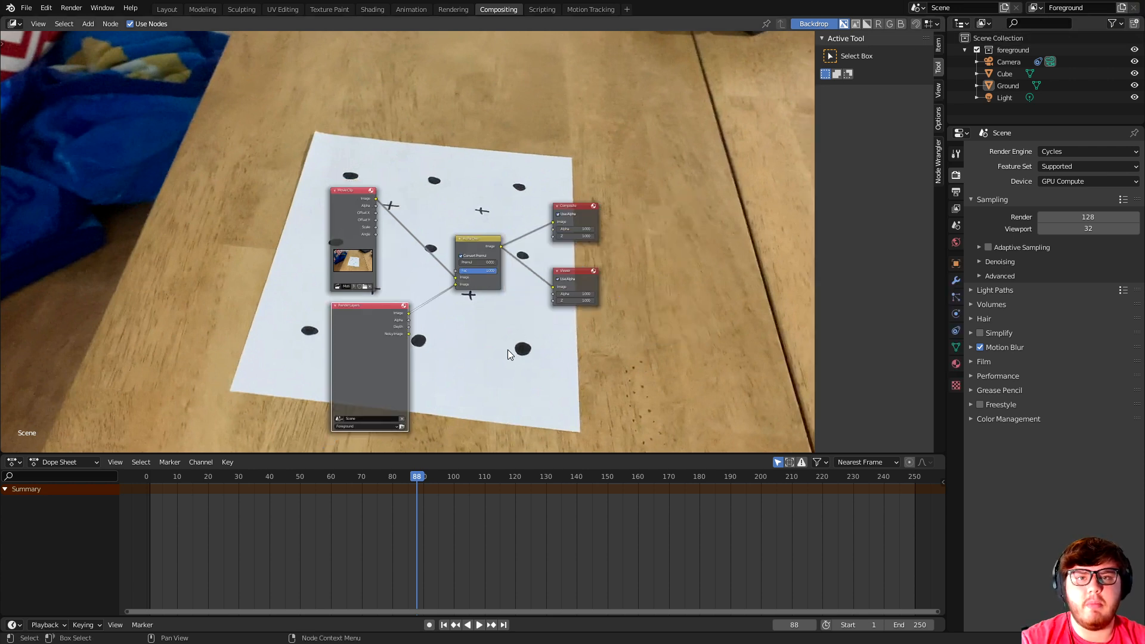
pyautogui.scroll(3, 509, 346)
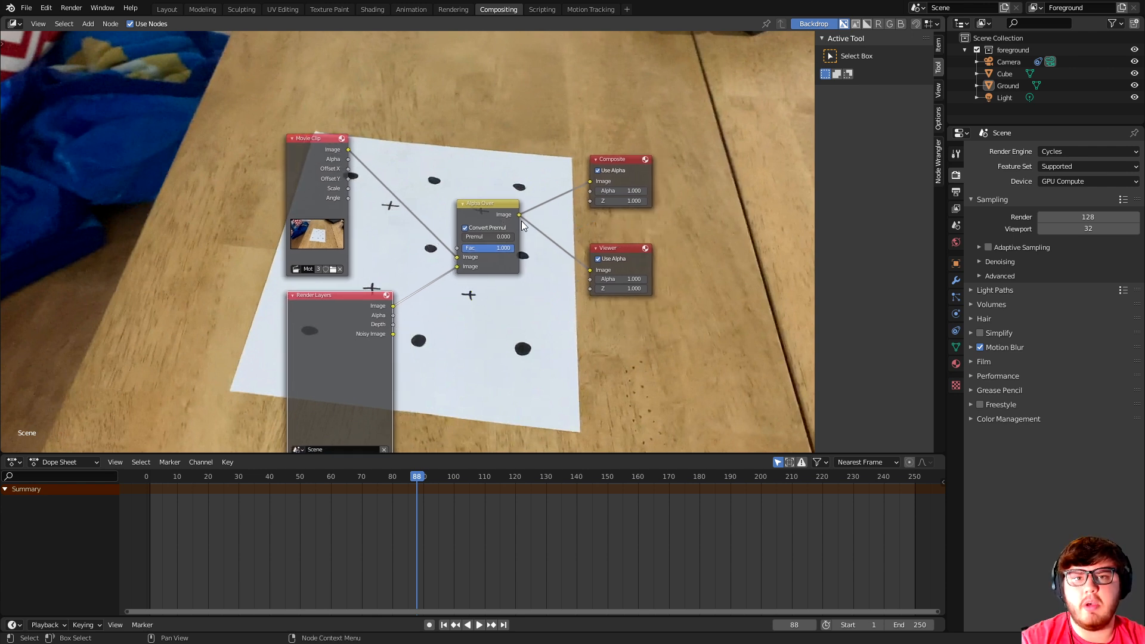
# Return to the layout workspace and render the current frame as an image.
pyautogui.click(169, 10)
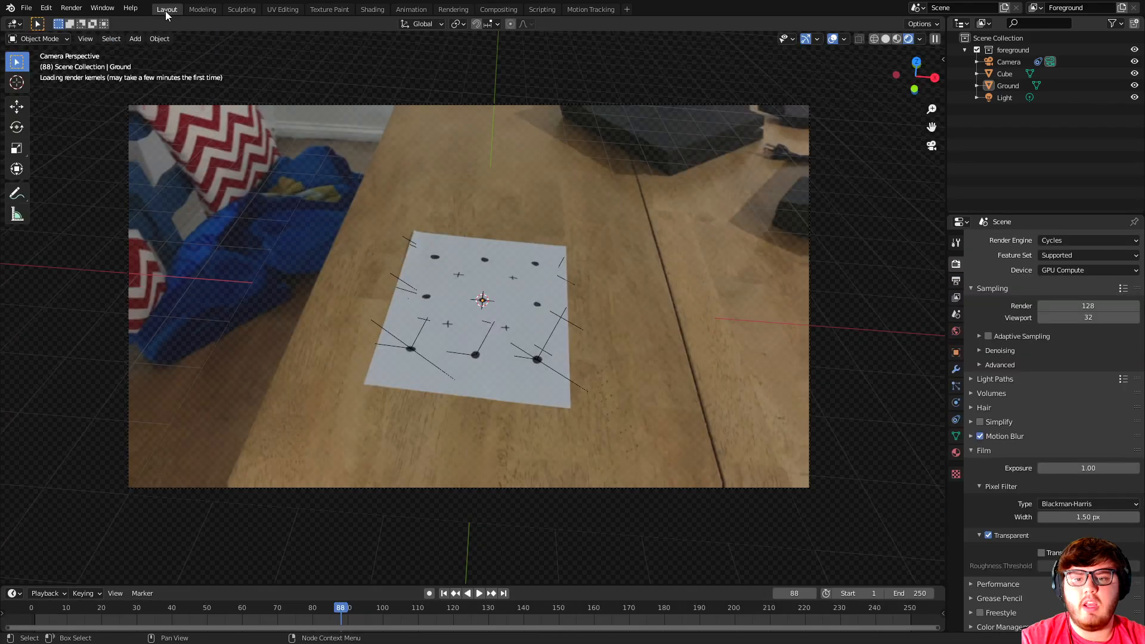
pyautogui.click(72, 8)
pyautogui.click(95, 21)
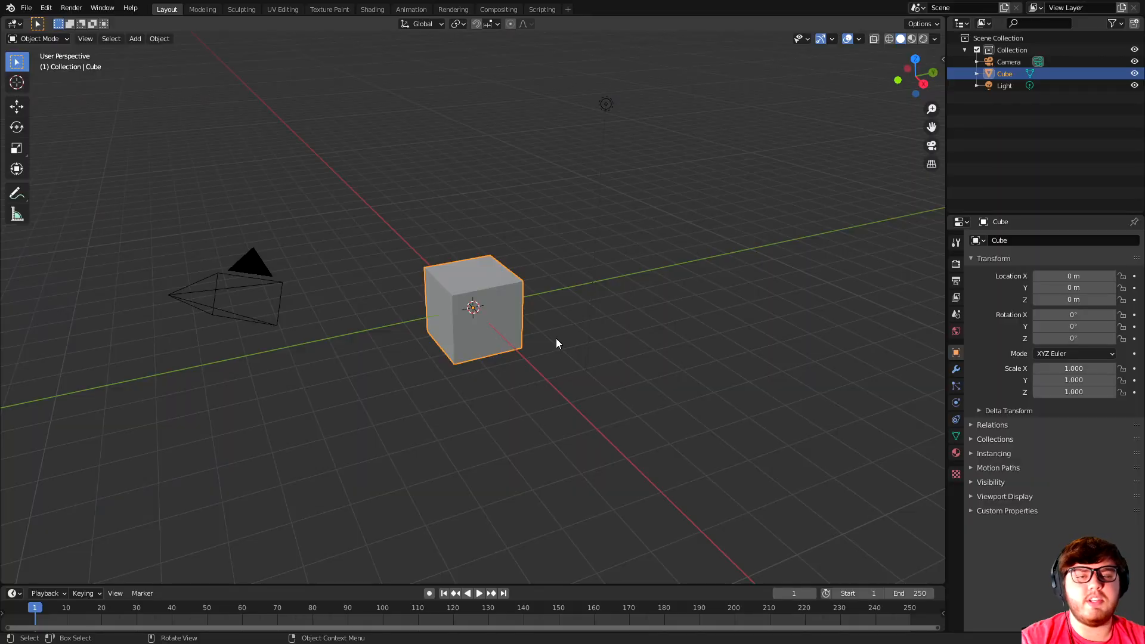
# In a new scene, add a VFX Motion Tracking workspace and open the clip video.mp4 from the Blender Motion Tracking folder.
pyautogui.click(567, 10)
pyautogui.click(641, 90)
pyautogui.click(492, 207)
pyautogui.click(332, 273)
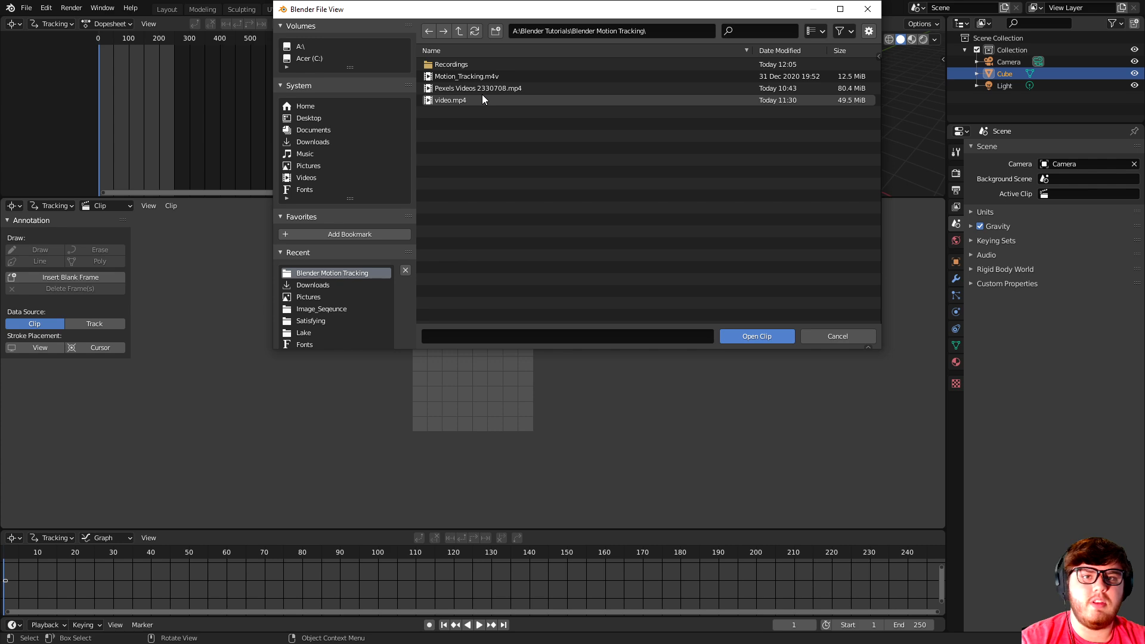
pyautogui.click(457, 100)
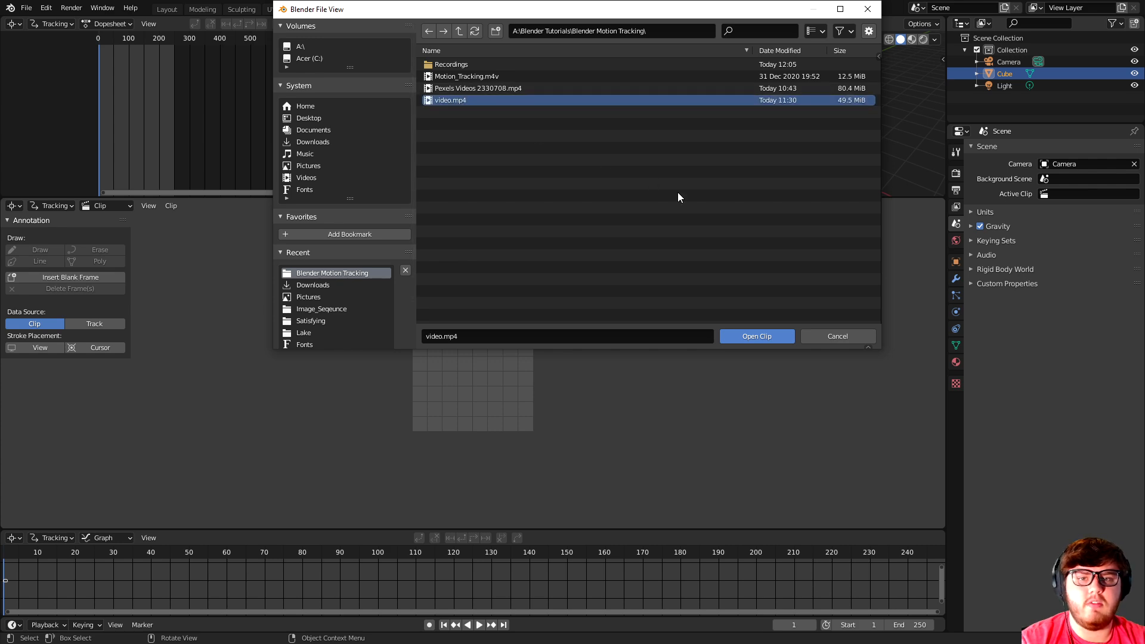
pyautogui.click(763, 338)
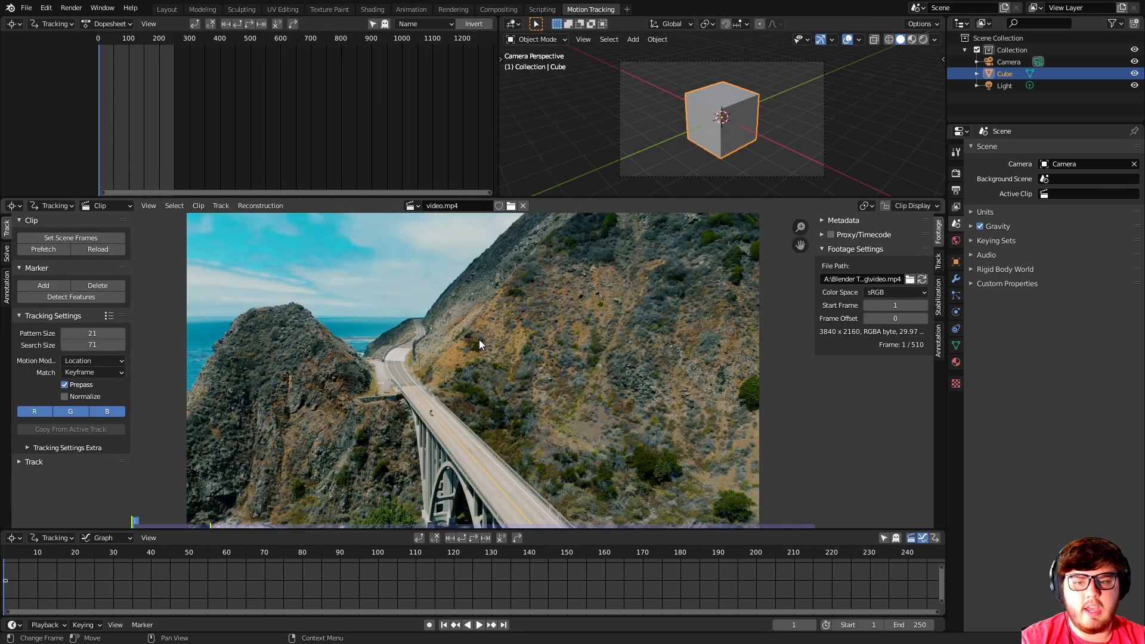
# Set the scene's color management view transform to Standard.
pyautogui.click(956, 173)
pyautogui.click(986, 449)
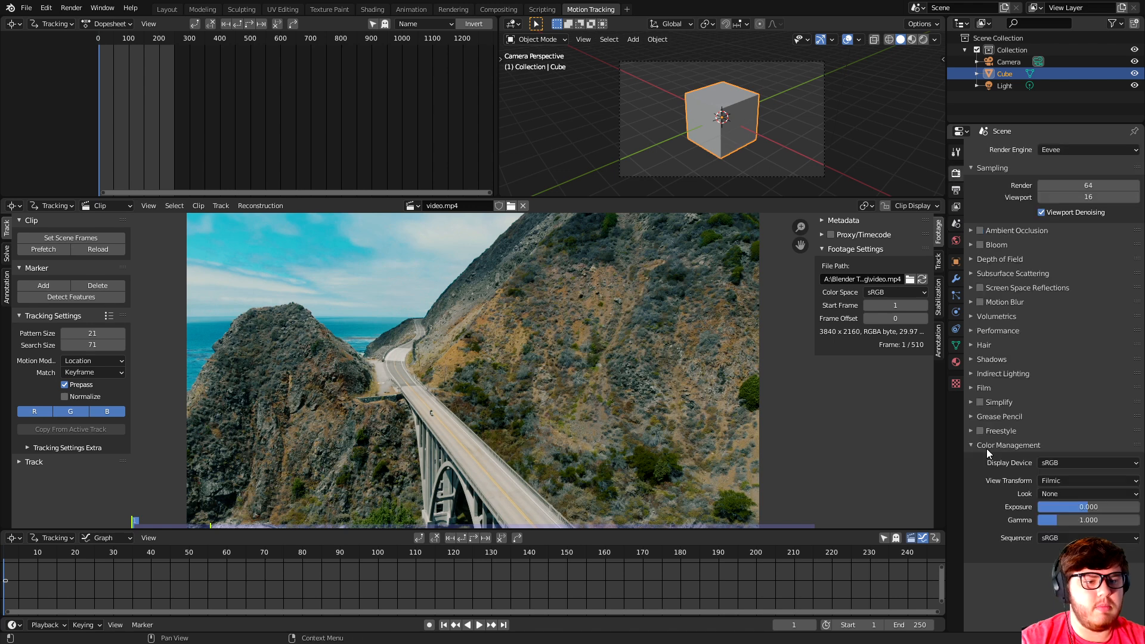
pyautogui.click(1047, 478)
pyautogui.click(1059, 496)
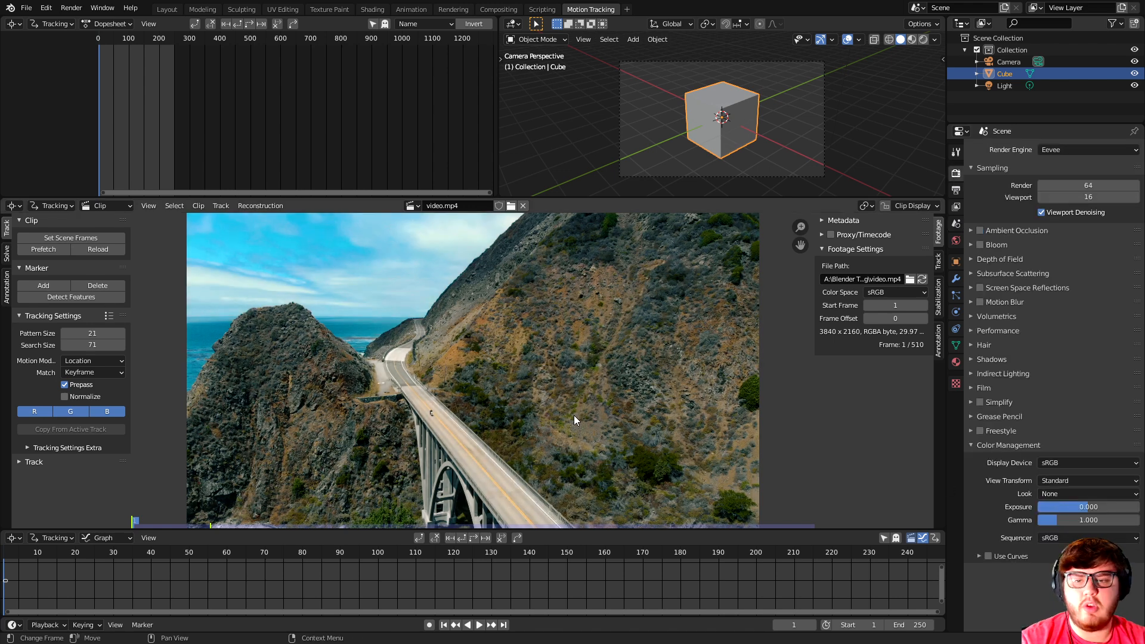
# Configure tracking to match against the previous frame, with Normalize enabled and a correlation of 0.9.
pyautogui.scroll(-1, 574, 415)
pyautogui.click(108, 371)
pyautogui.click(98, 394)
pyautogui.click(67, 397)
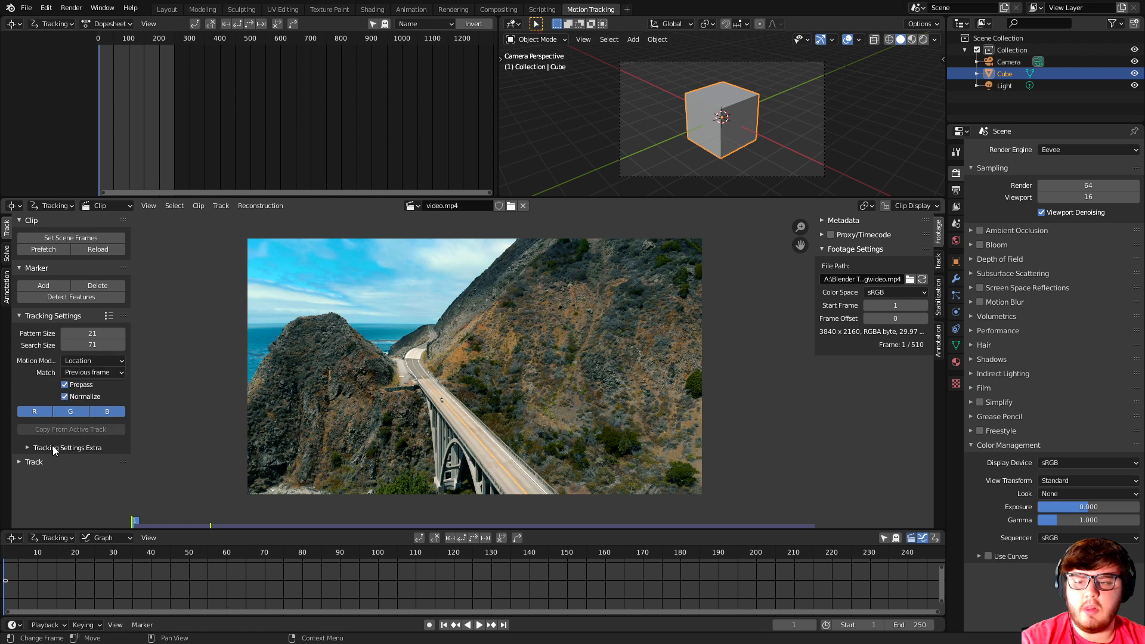
pyautogui.click(52, 447)
pyautogui.click(92, 480)
pyautogui.press('BackSpace')
pyautogui.press('BackSpace')
pyautogui.write('9')
pyautogui.press('Return')
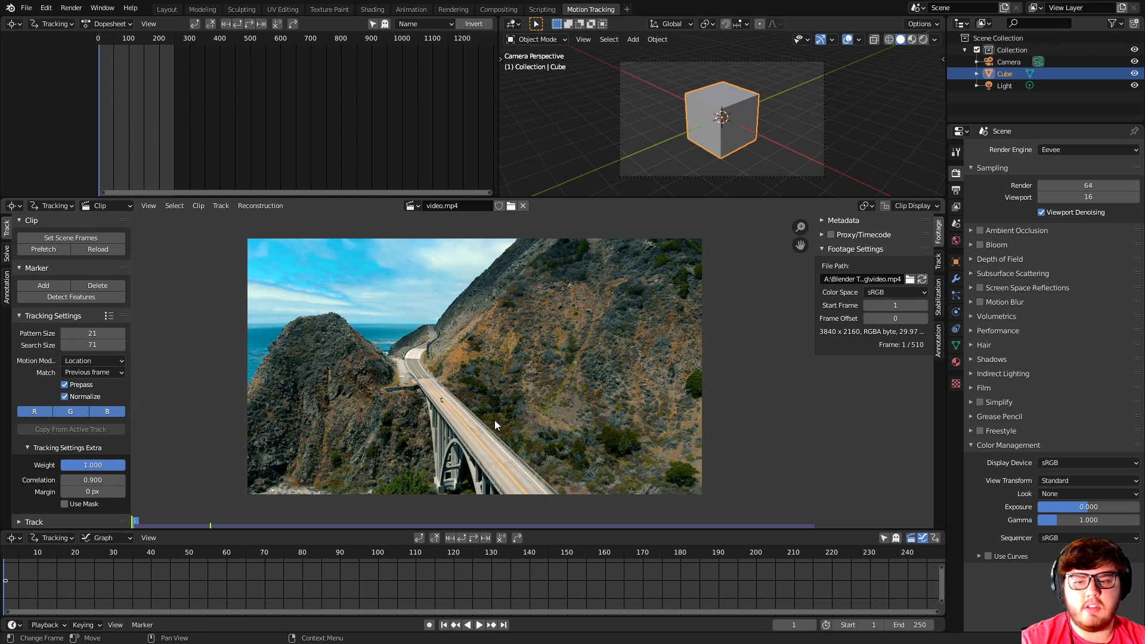
# Add the first tracking markers on distinct rocks and bushes across the upper hillside at frame 1.
pyautogui.scroll(2, 568, 428)
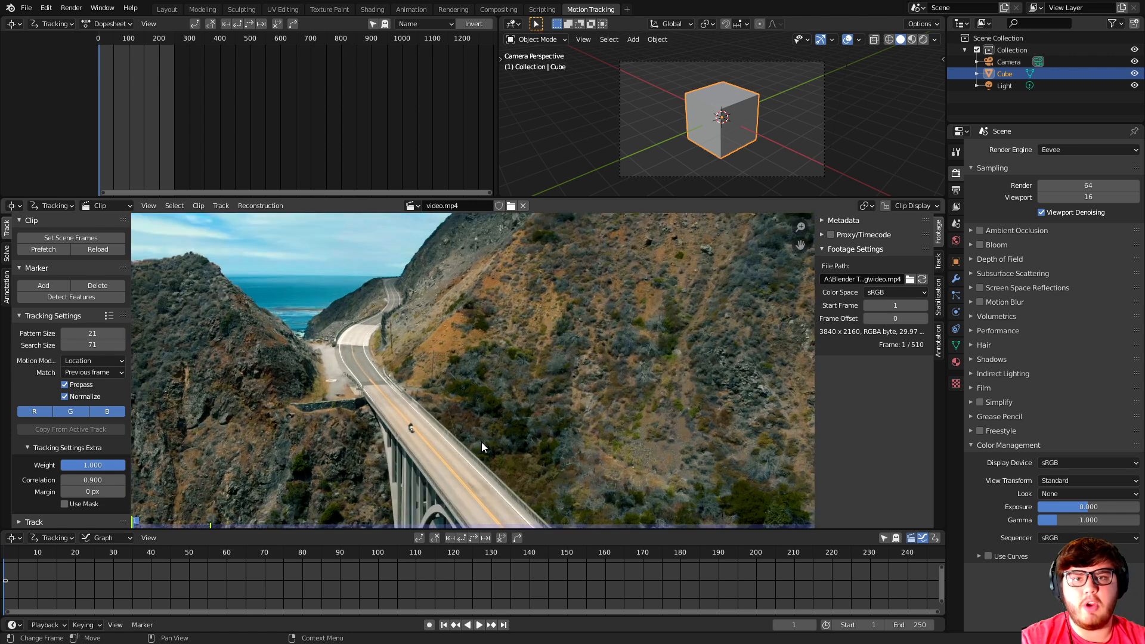
pyautogui.scroll(1, 645, 328)
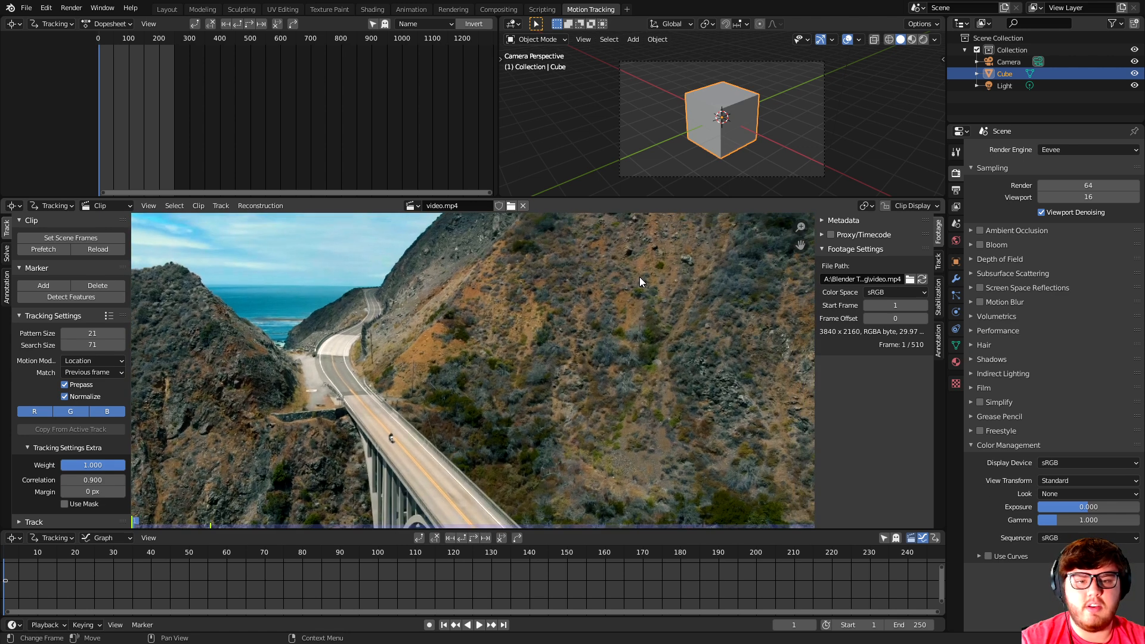
pyautogui.keyDown('ctrl'); pyautogui.click(630, 254); pyautogui.keyUp('ctrl')
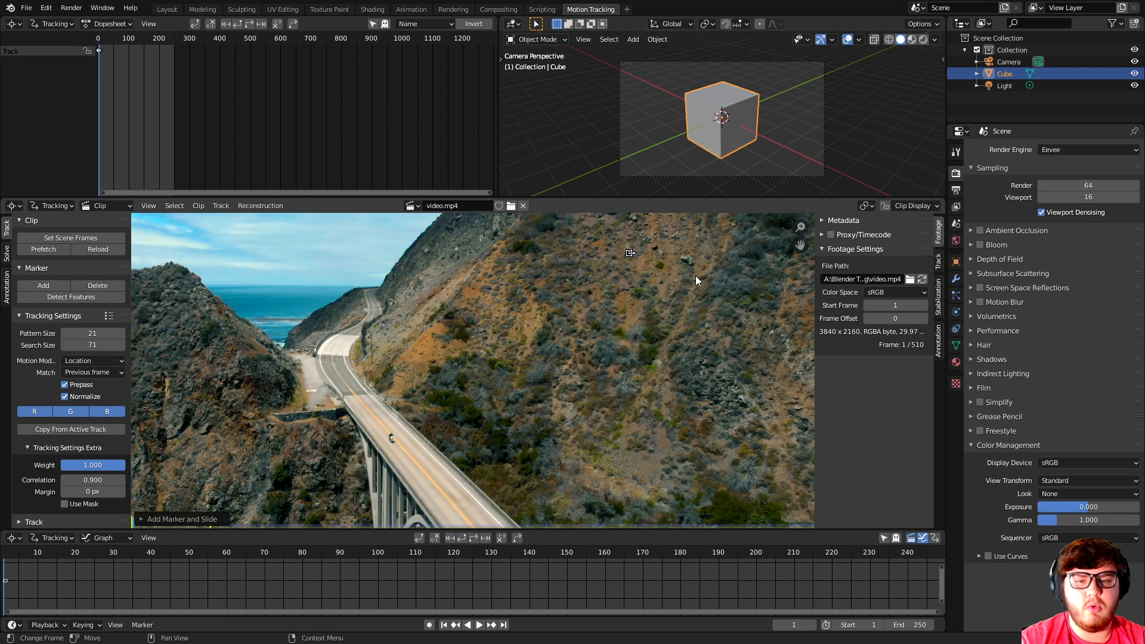
pyautogui.scroll(2, 610, 313)
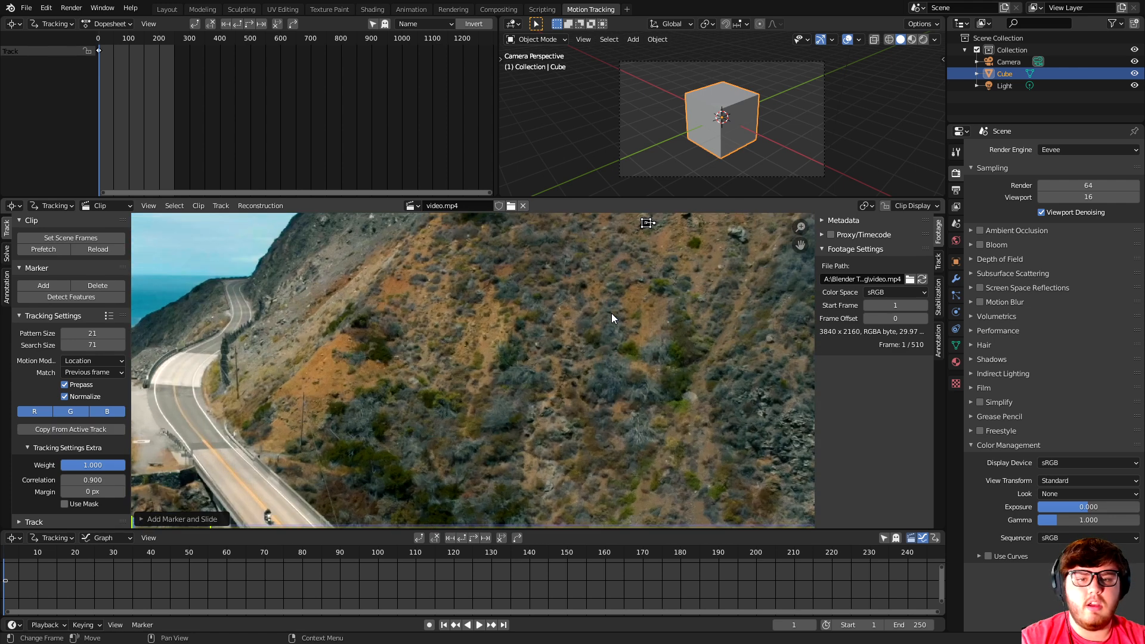
pyautogui.keyDown('ctrl'); pyautogui.click(558, 348); pyautogui.keyUp('ctrl')
pyautogui.keyDown('ctrl'); pyautogui.click(574, 383); pyautogui.keyUp('ctrl')
pyautogui.keyDown('ctrl'); pyautogui.click(536, 347); pyautogui.keyUp('ctrl')
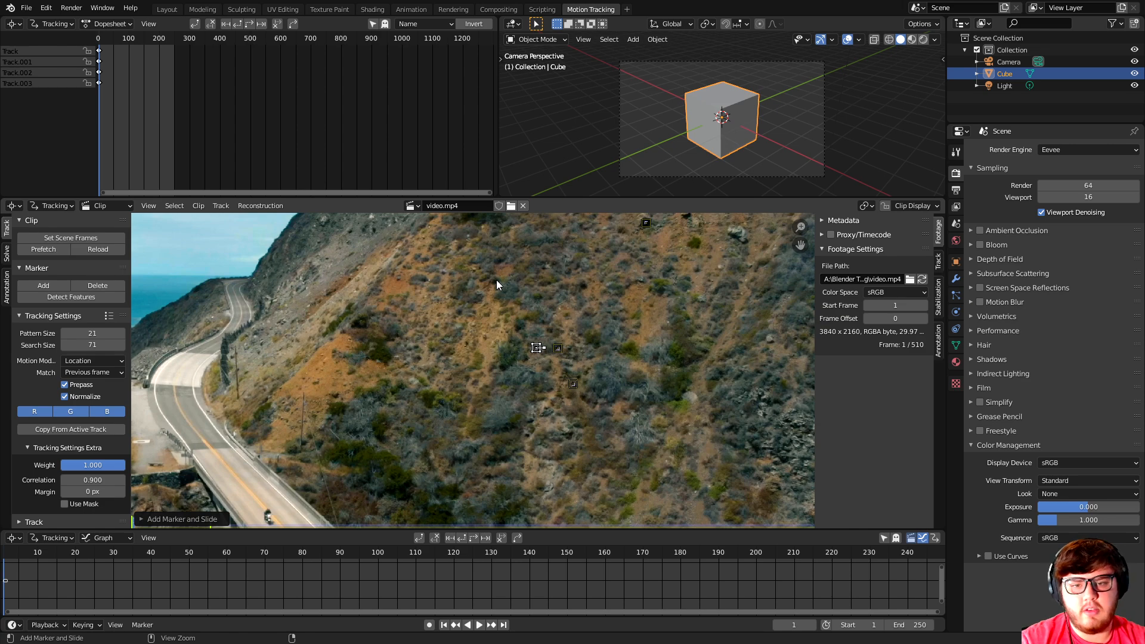
pyautogui.keyDown('ctrl'); pyautogui.click(496, 280); pyautogui.keyUp('ctrl')
pyautogui.moveTo(579, 317); pyautogui.dragTo(575, 316, button='middle')
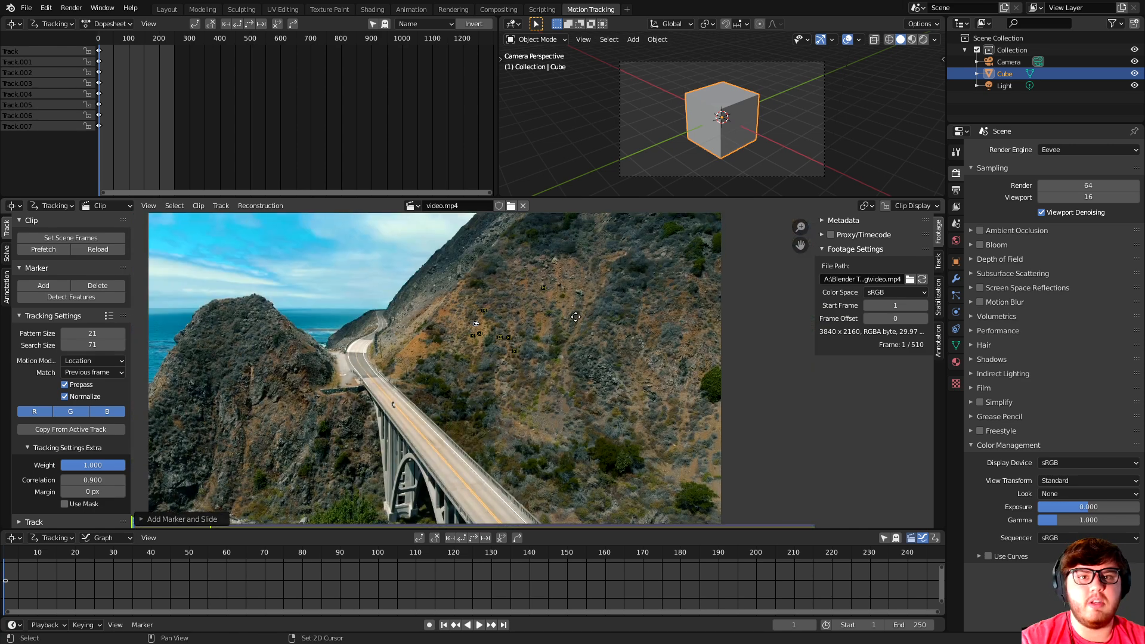
# Add more tracking markers around the rocky, bare patches in the middle of the large hillside.
pyautogui.scroll(5, 575, 316)
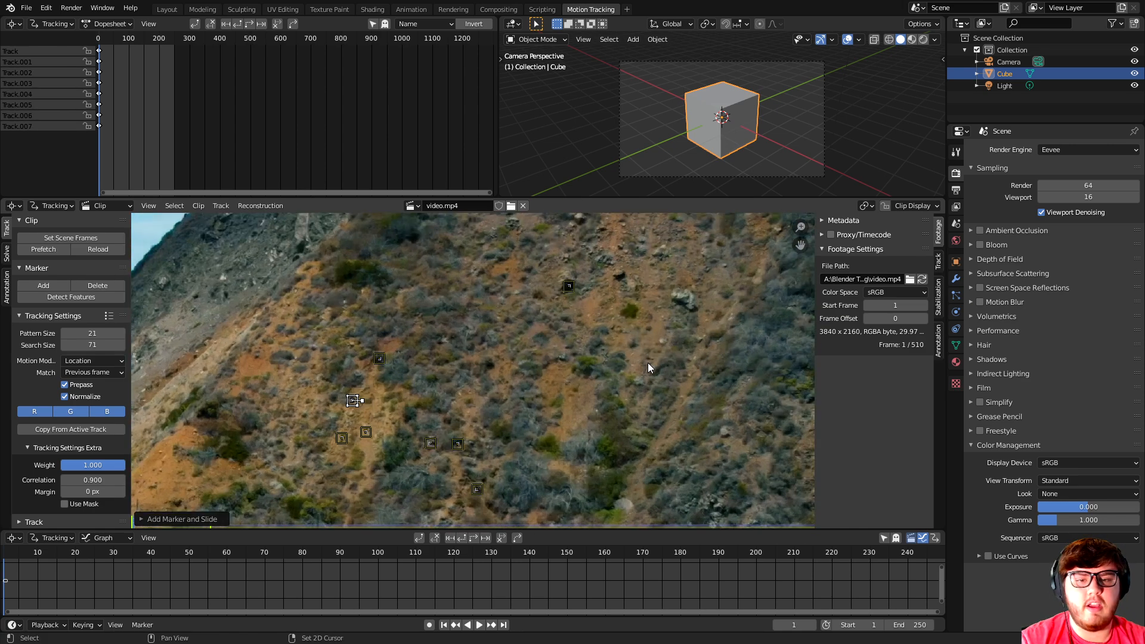
pyautogui.keyDown('ctrl'); pyautogui.click(567, 302); pyautogui.keyUp('ctrl')
pyautogui.keyDown('ctrl'); pyautogui.click(604, 363); pyautogui.keyUp('ctrl')
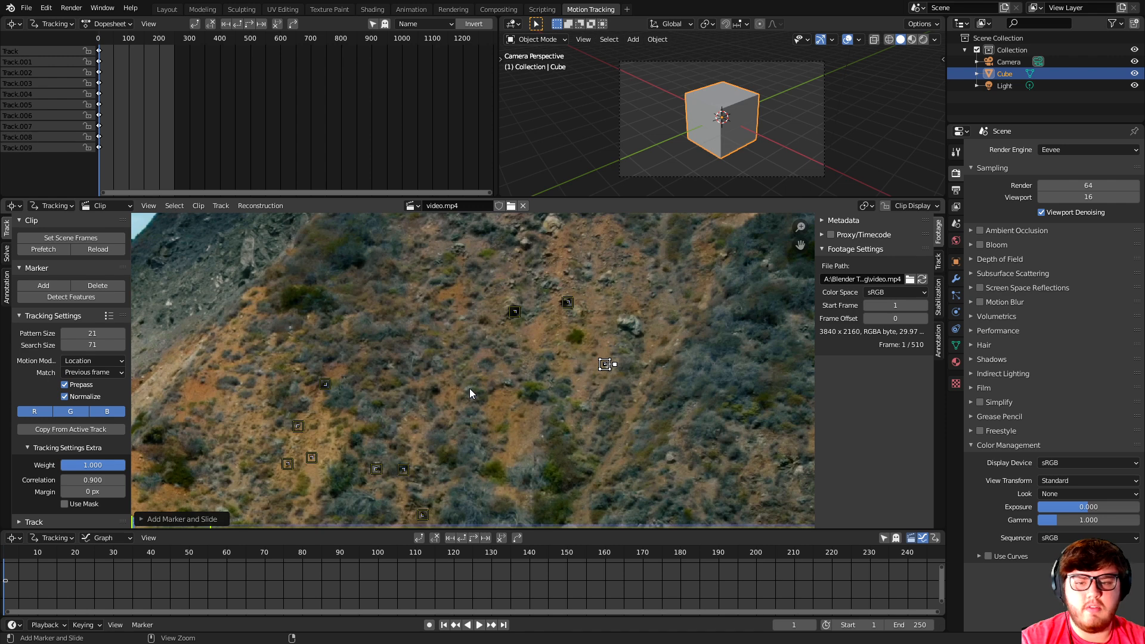
pyautogui.keyDown('ctrl'); pyautogui.click(437, 388); pyautogui.keyUp('ctrl')
pyautogui.keyDown('ctrl'); pyautogui.click(672, 292); pyautogui.keyUp('ctrl')
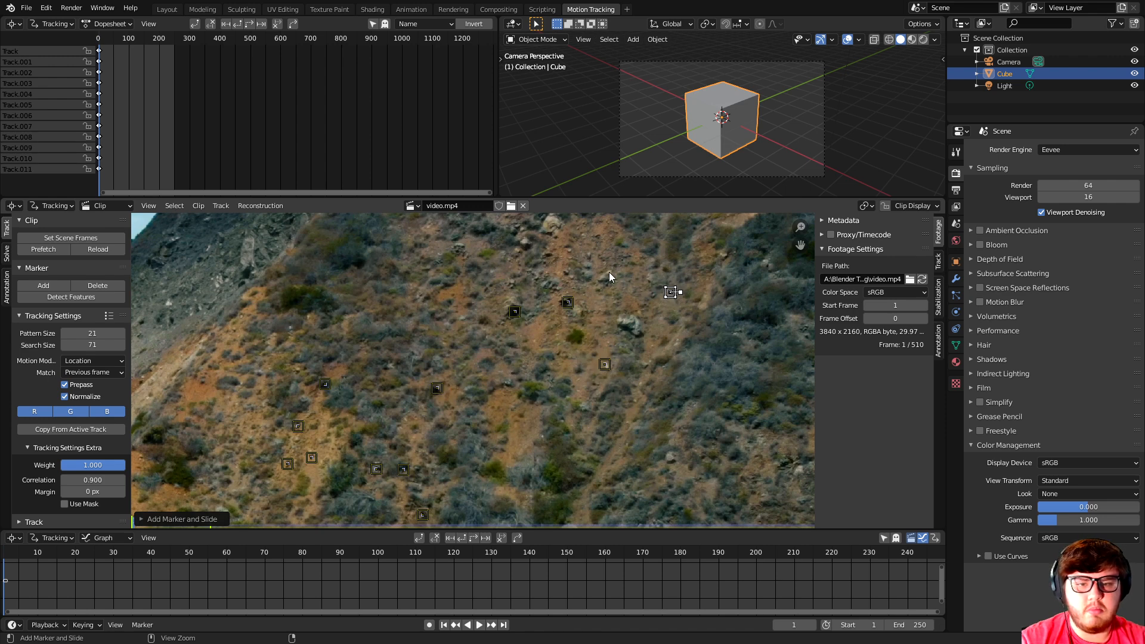
pyautogui.keyDown('ctrl'); pyautogui.click(590, 254); pyautogui.keyUp('ctrl')
pyautogui.keyDown('ctrl'); pyautogui.click(670, 459); pyautogui.keyUp('ctrl')
# Add two tracking markers on the rocky slope at the far right of the hillside.
pyautogui.moveTo(670, 459); pyautogui.dragTo(572, 310, button='middle')
pyautogui.moveTo(578, 443); pyautogui.dragTo(544, 352, button='middle')
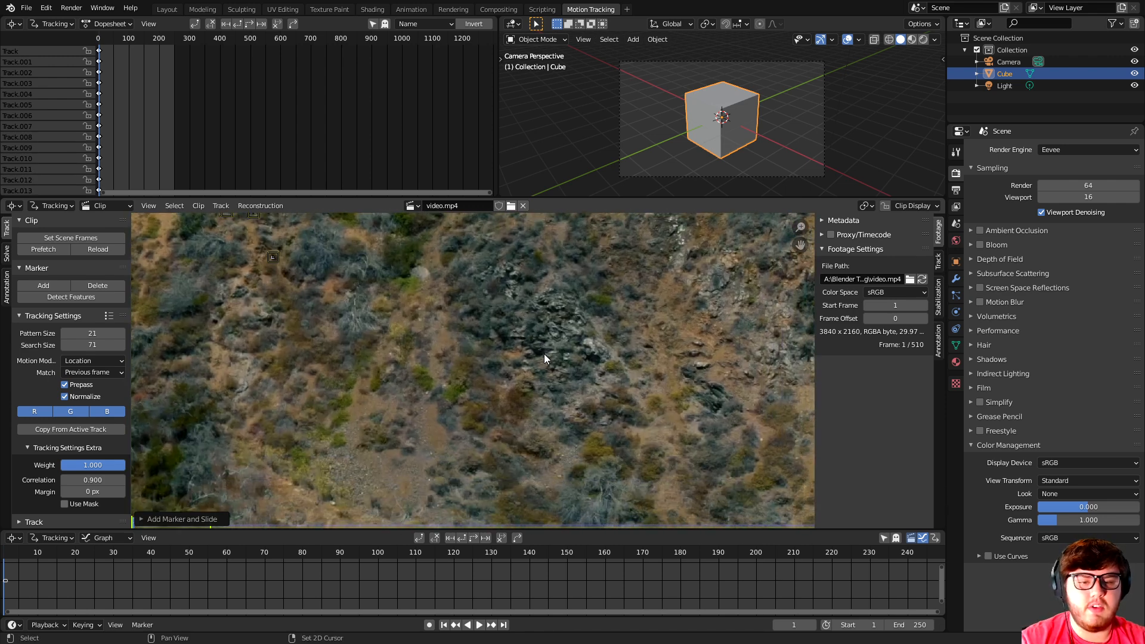
pyautogui.keyDown('ctrl'); pyautogui.click(728, 340); pyautogui.keyUp('ctrl')
pyautogui.keyDown('ctrl'); pyautogui.click(746, 372); pyautogui.keyUp('ctrl')
# Add a cluster of tracking markers on the orange earth bank beside the road, above the bridge.
pyautogui.moveTo(574, 366); pyautogui.dragTo(904, 312, button='middle')
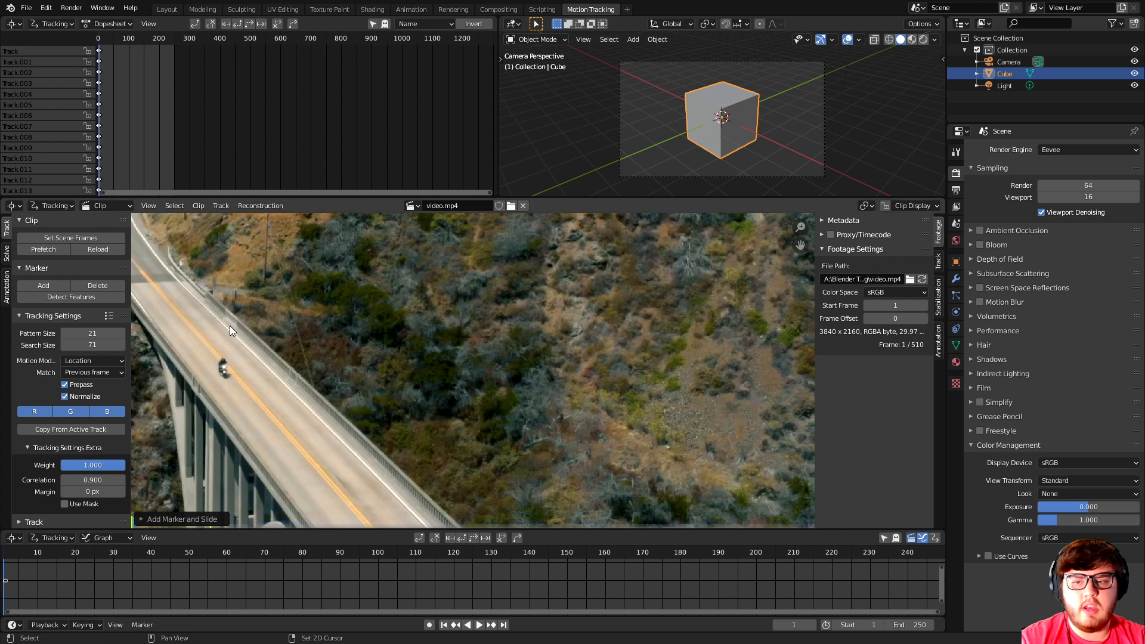
pyautogui.moveTo(228, 325); pyautogui.dragTo(393, 395, button='middle')
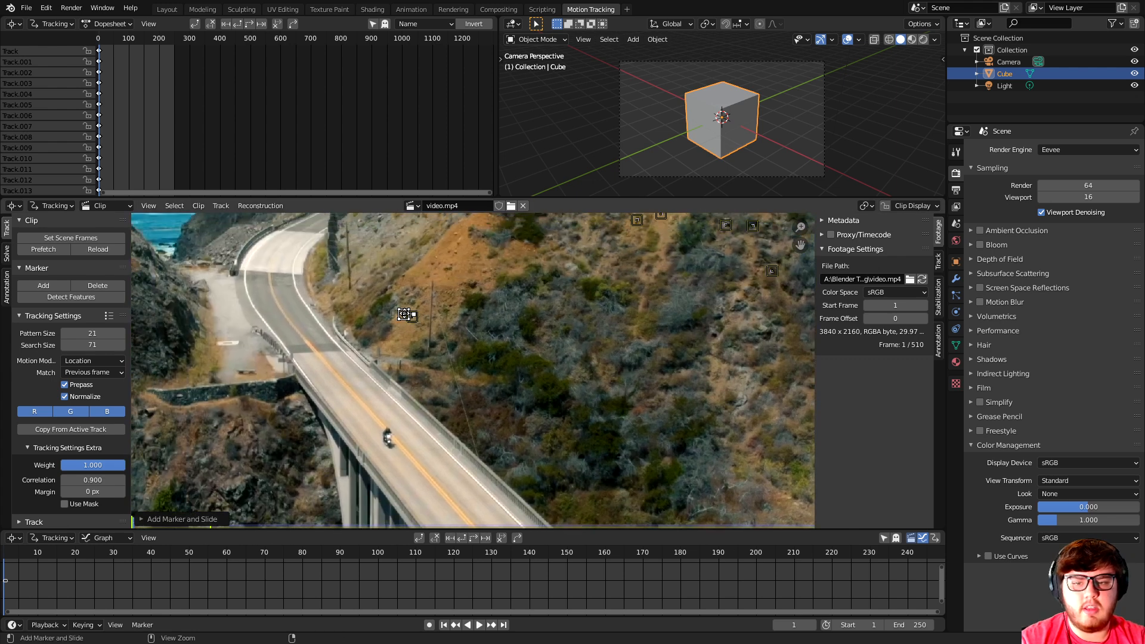
pyautogui.keyDown('ctrl'); pyautogui.click(403, 277); pyautogui.keyUp('ctrl')
pyautogui.keyDown('ctrl'); pyautogui.click(455, 254); pyautogui.keyUp('ctrl')
pyautogui.keyDown('ctrl'); pyautogui.click(455, 243); pyautogui.keyUp('ctrl')
pyautogui.keyDown('ctrl'); pyautogui.click(454, 233); pyautogui.keyUp('ctrl')
# Add tracking markers on the rock face below and to the left of the stone wall.
pyautogui.moveTo(289, 370); pyautogui.dragTo(504, 366, button='middle')
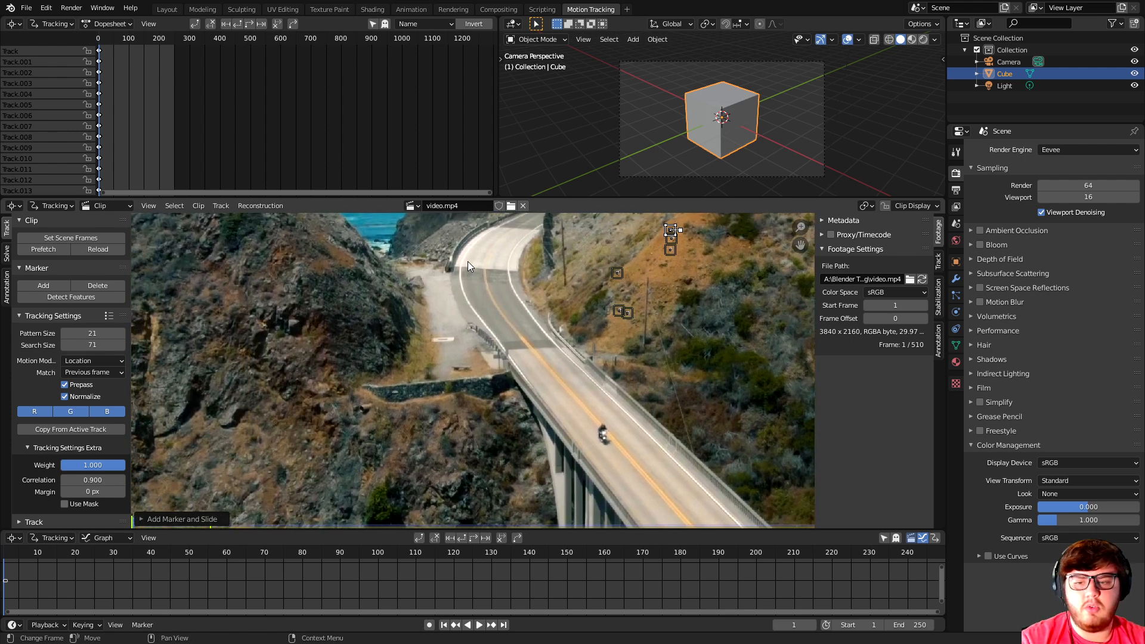
pyautogui.keyDown('ctrl'); pyautogui.click(305, 441); pyautogui.keyUp('ctrl')
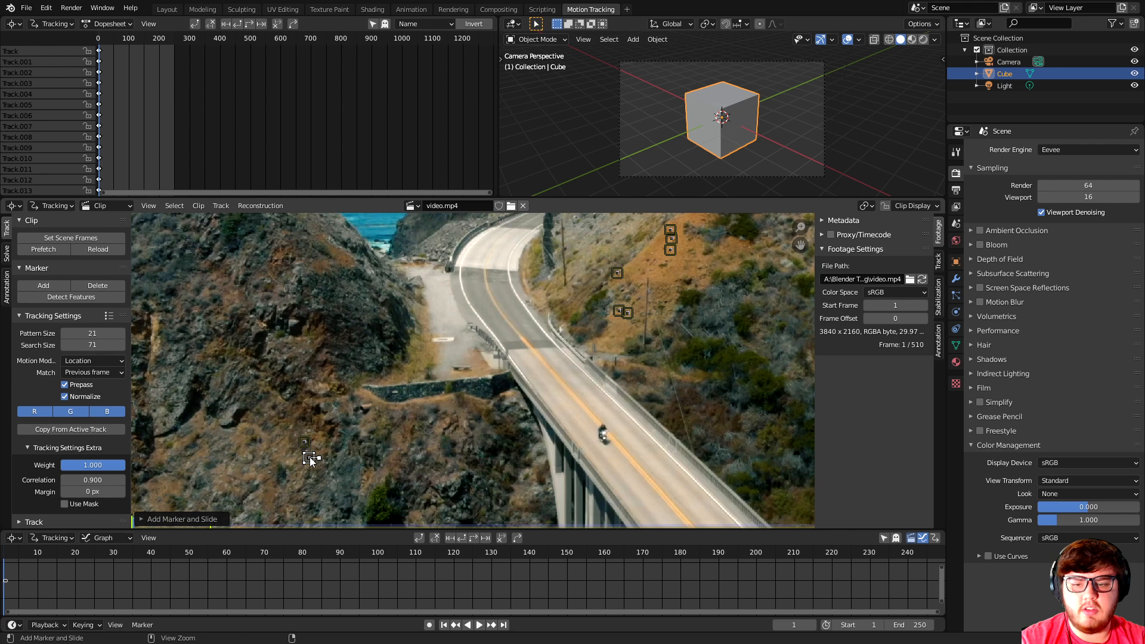
pyautogui.keyDown('ctrl'); pyautogui.click(281, 417); pyautogui.keyUp('ctrl')
pyautogui.keyDown('ctrl'); pyautogui.click(306, 404); pyautogui.keyUp('ctrl')
# Add tracking markers on the dark left hill, at the roadside by the lay-by and along the stone wall.
pyautogui.moveTo(306, 404); pyautogui.dragTo(517, 462, button='middle')
pyautogui.keyDown('ctrl'); pyautogui.click(420, 342); pyautogui.keyUp('ctrl')
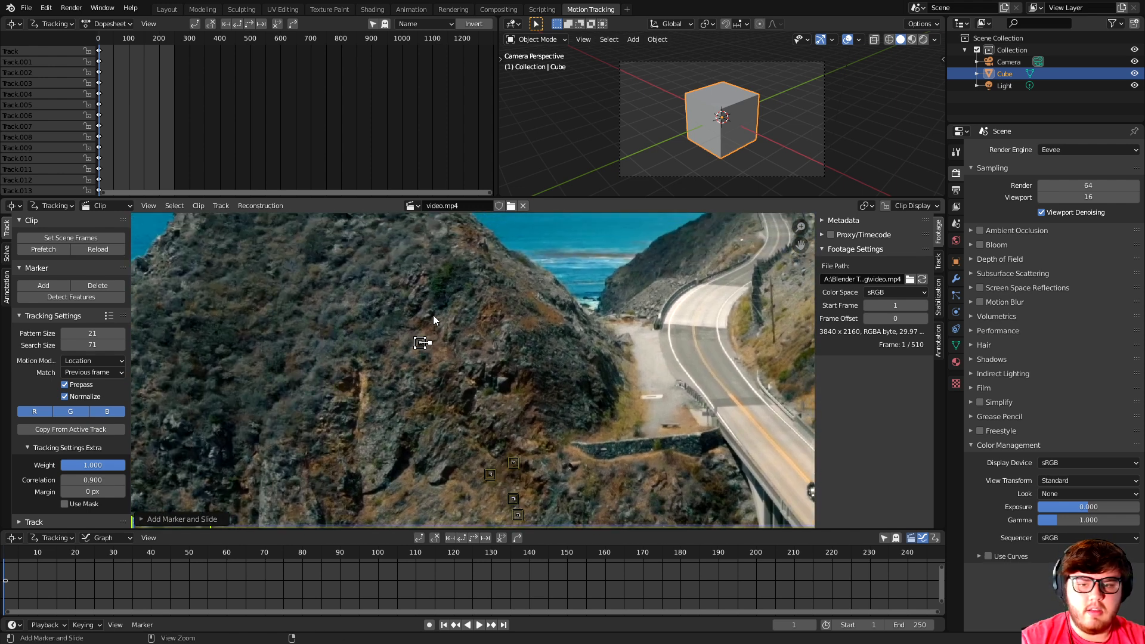
pyautogui.keyDown('ctrl'); pyautogui.click(433, 310); pyautogui.keyUp('ctrl')
pyautogui.keyDown('ctrl'); pyautogui.click(552, 301); pyautogui.keyUp('ctrl')
pyautogui.keyDown('ctrl'); pyautogui.click(656, 326); pyautogui.keyUp('ctrl')
pyautogui.keyDown('ctrl'); pyautogui.click(583, 444); pyautogui.keyUp('ctrl')
pyautogui.keyDown('ctrl'); pyautogui.click(698, 434); pyautogui.keyUp('ctrl')
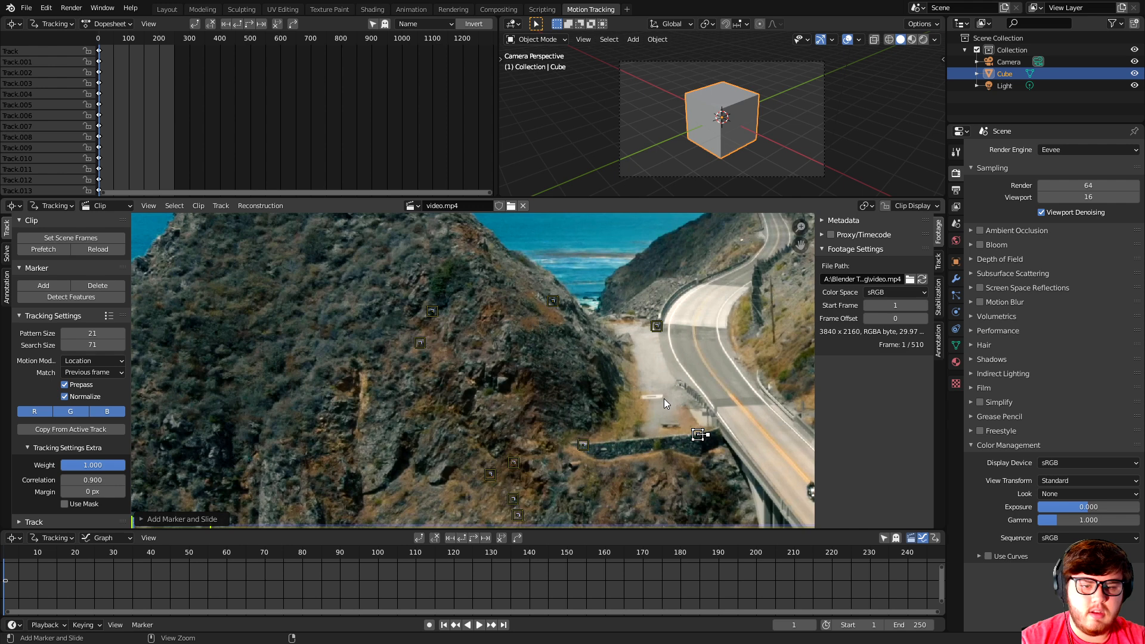
pyautogui.scroll(5, 662, 395)
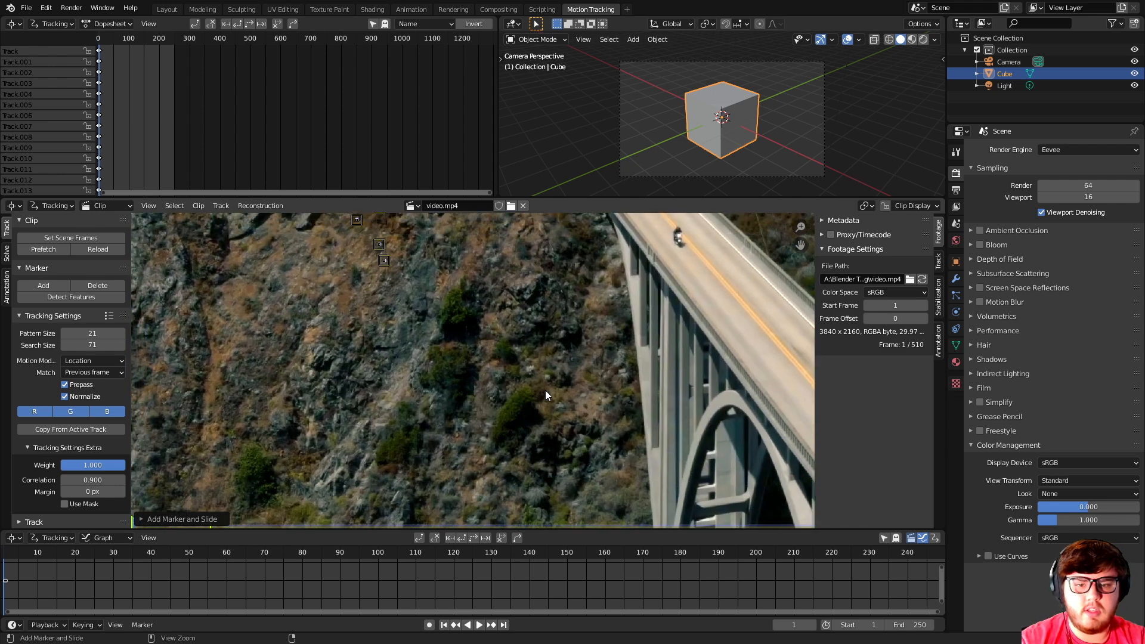
# Add a tracking marker on the scrubby slope beside the bridge pillars, and select all markers in the clip.
pyautogui.keyDown('ctrl'); pyautogui.click(585, 403); pyautogui.keyUp('ctrl')
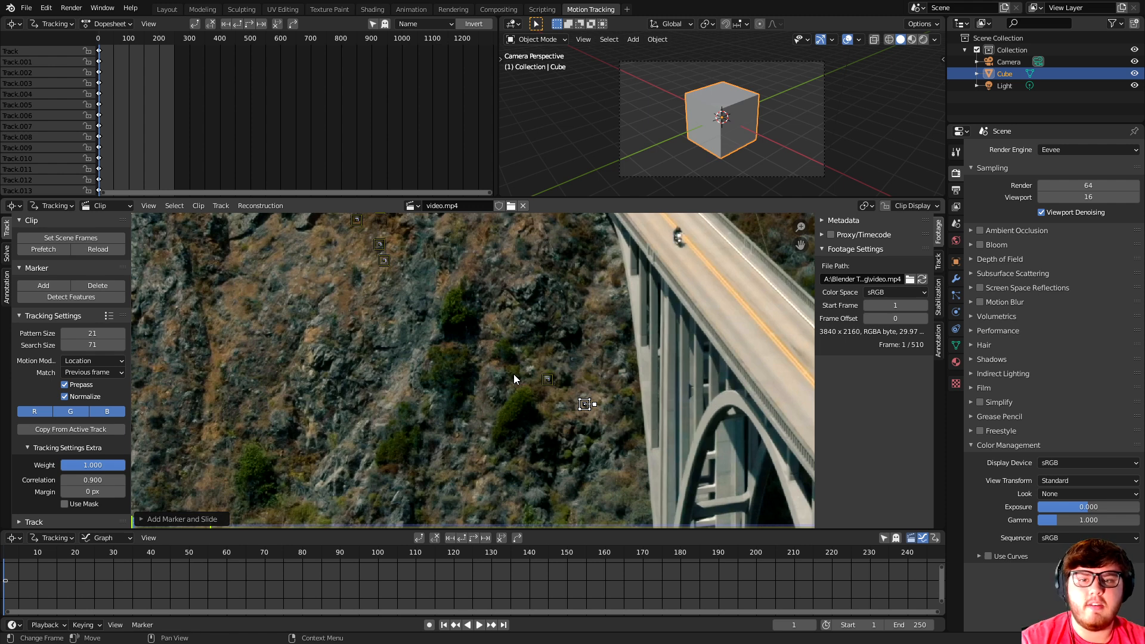
pyautogui.scroll(-5, 578, 389)
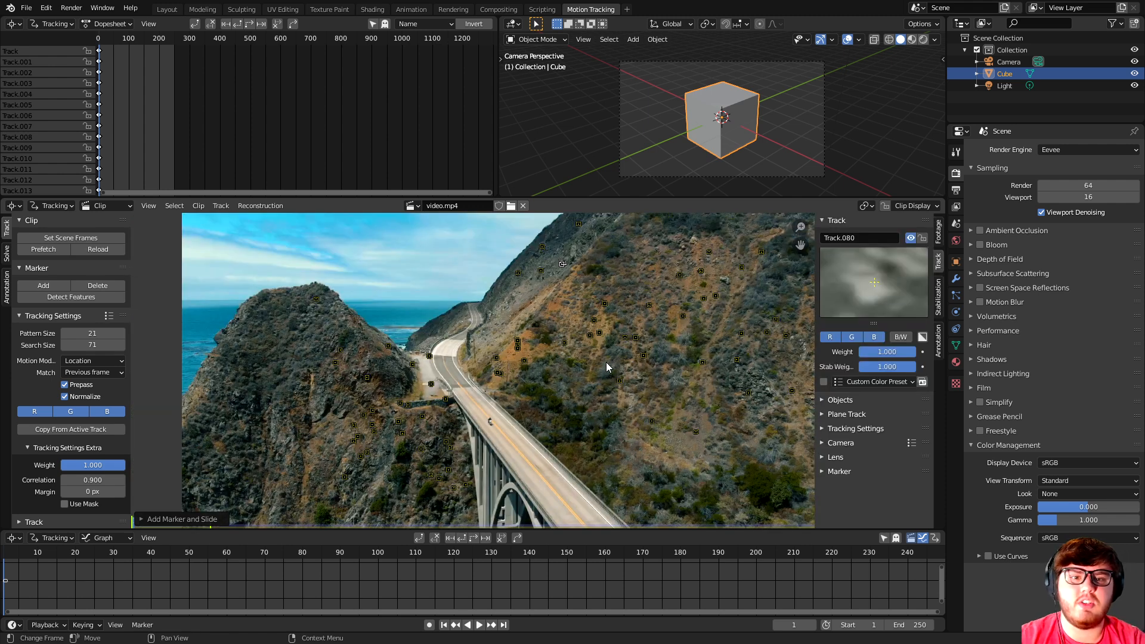
pyautogui.press('a')
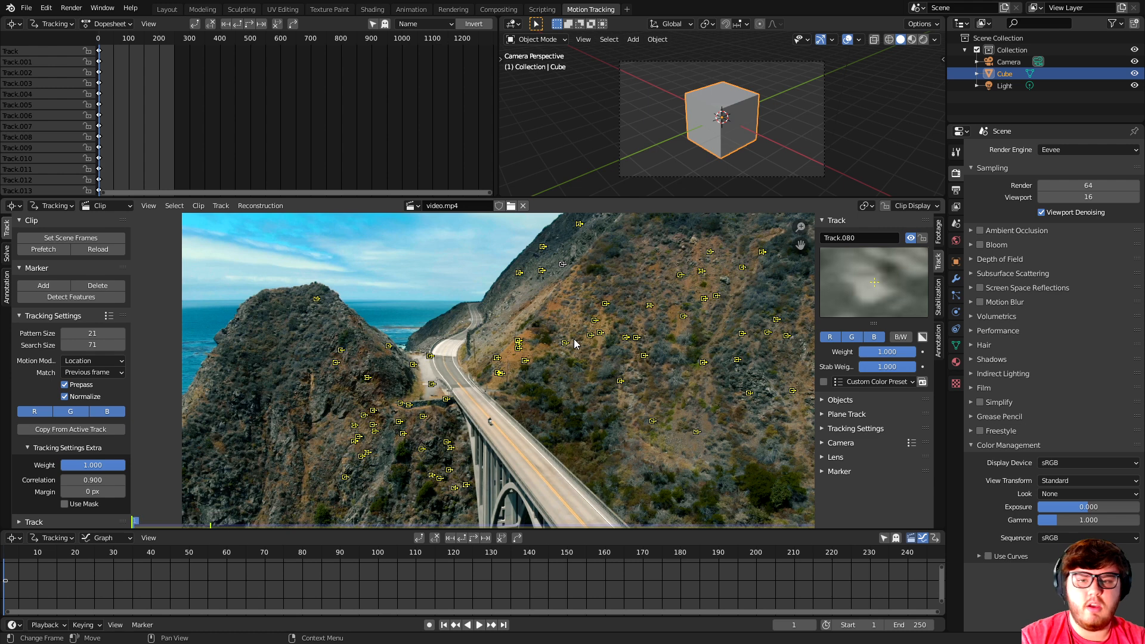
# Examine how the selected markers are distributed over the dark hill, the roadside and the large hillside.
pyautogui.moveTo(658, 316); pyautogui.dragTo(636, 317, button='middle')
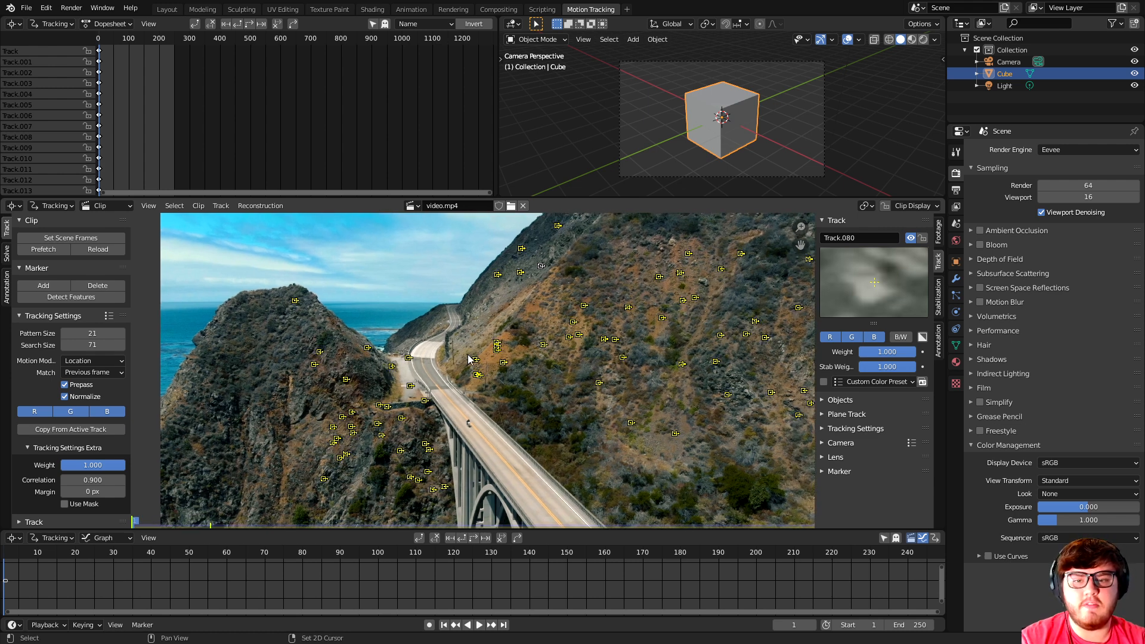
pyautogui.moveTo(468, 359); pyautogui.dragTo(454, 313, button='middle')
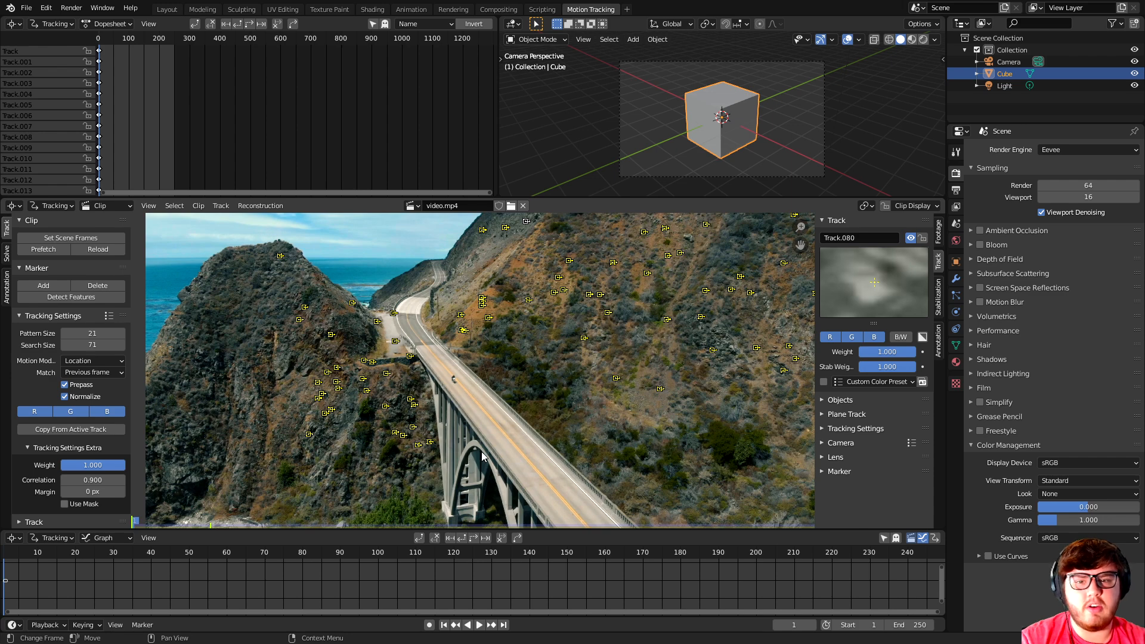
pyautogui.keyDown('ctrl'); pyautogui.moveTo(408, 456); pyautogui.dragTo(546, 410, button='middle'); pyautogui.keyUp('ctrl')
pyautogui.scroll(-5, 491, 372)
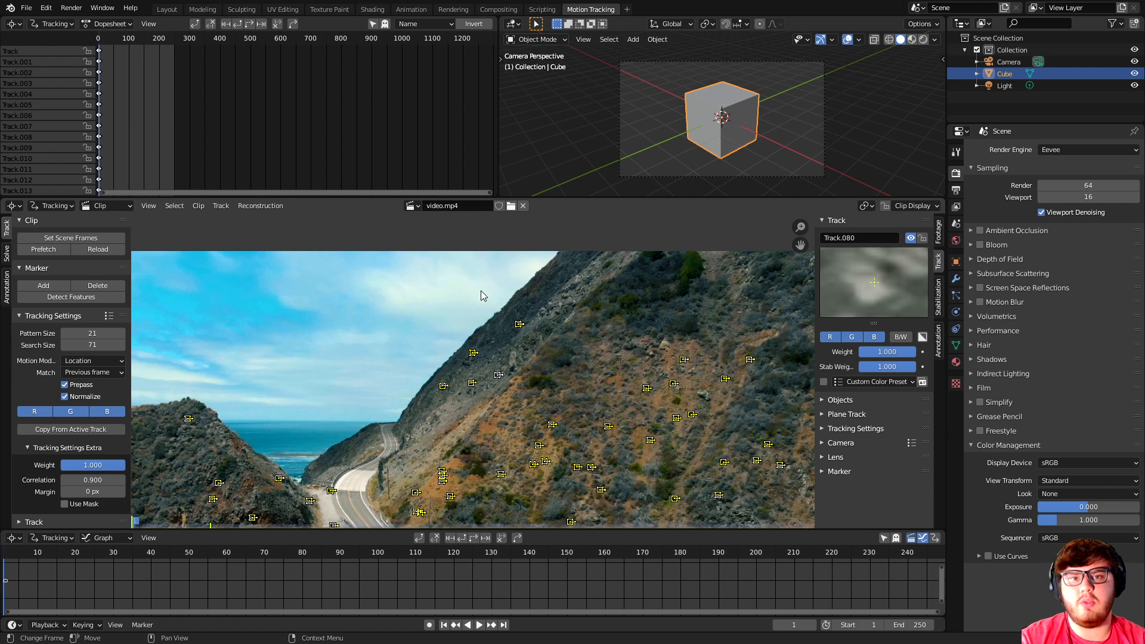
pyautogui.moveTo(501, 380); pyautogui.dragTo(521, 259, button='middle')
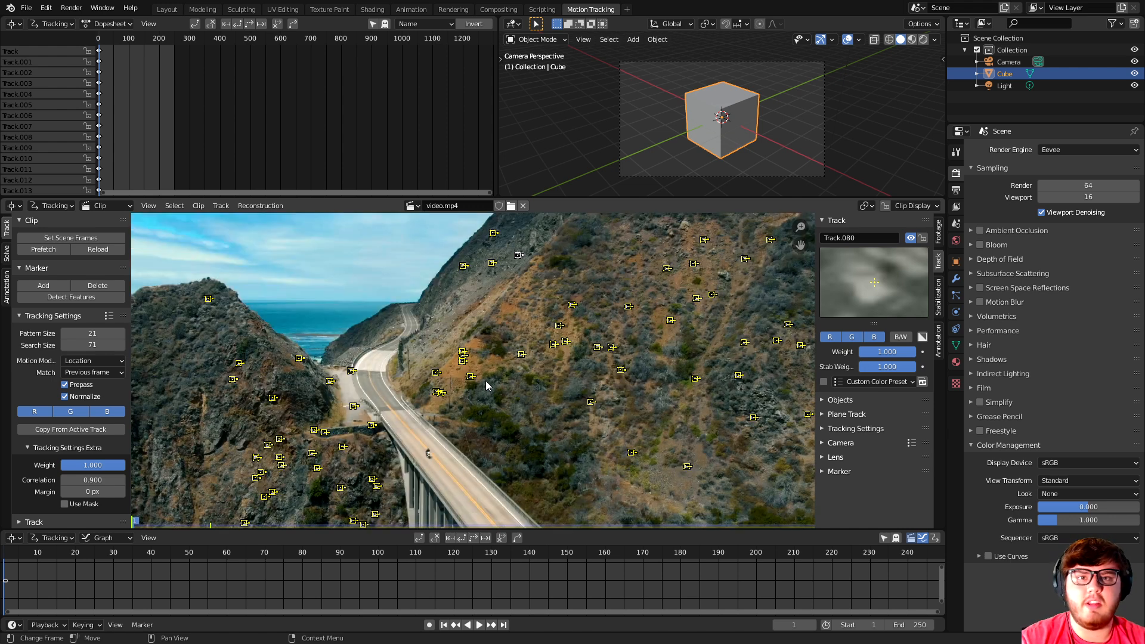
pyautogui.moveTo(486, 387); pyautogui.dragTo(491, 370, button='middle')
pyautogui.moveTo(434, 430); pyautogui.dragTo(439, 394, button='middle')
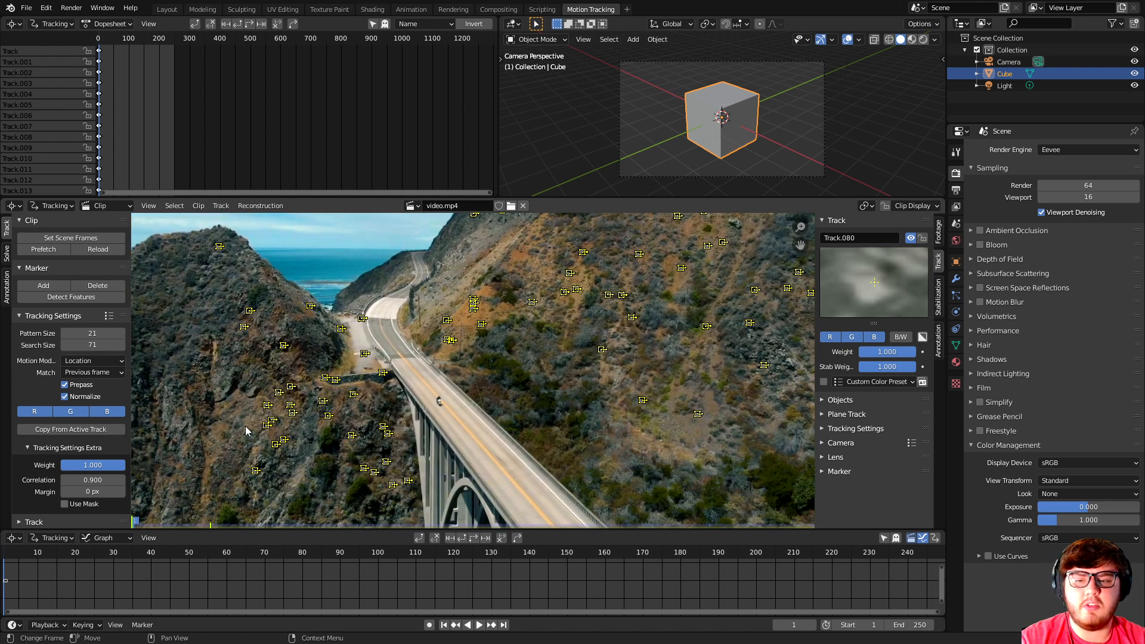
pyautogui.moveTo(523, 290); pyautogui.dragTo(507, 397, button='middle')
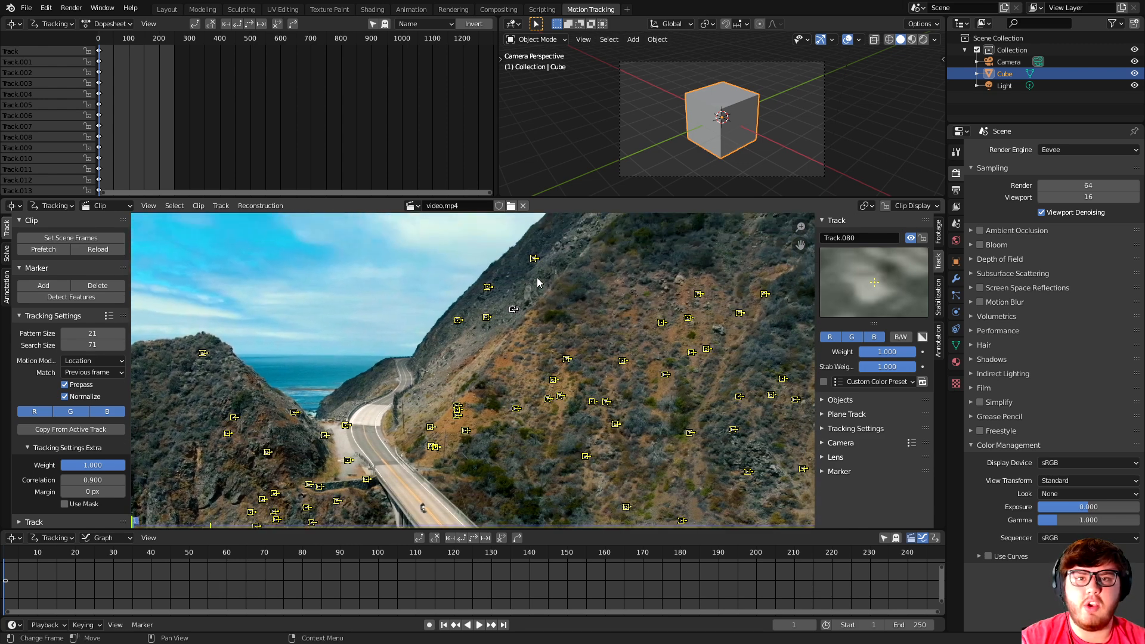
pyautogui.scroll(-3, 560, 283)
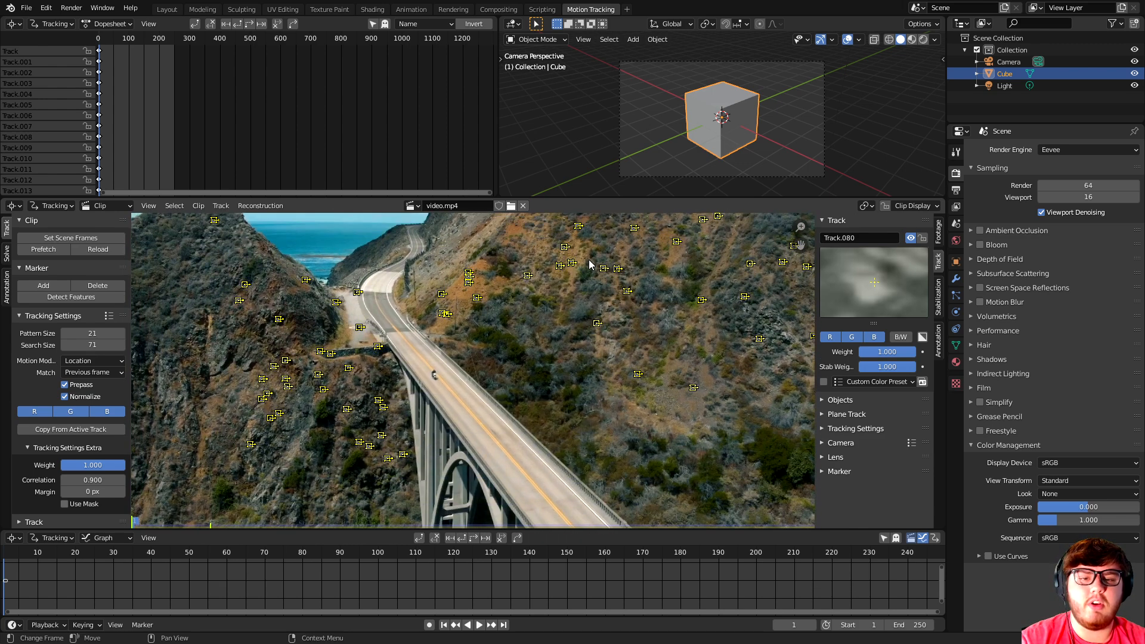
pyautogui.moveTo(587, 285); pyautogui.dragTo(583, 326, button='middle')
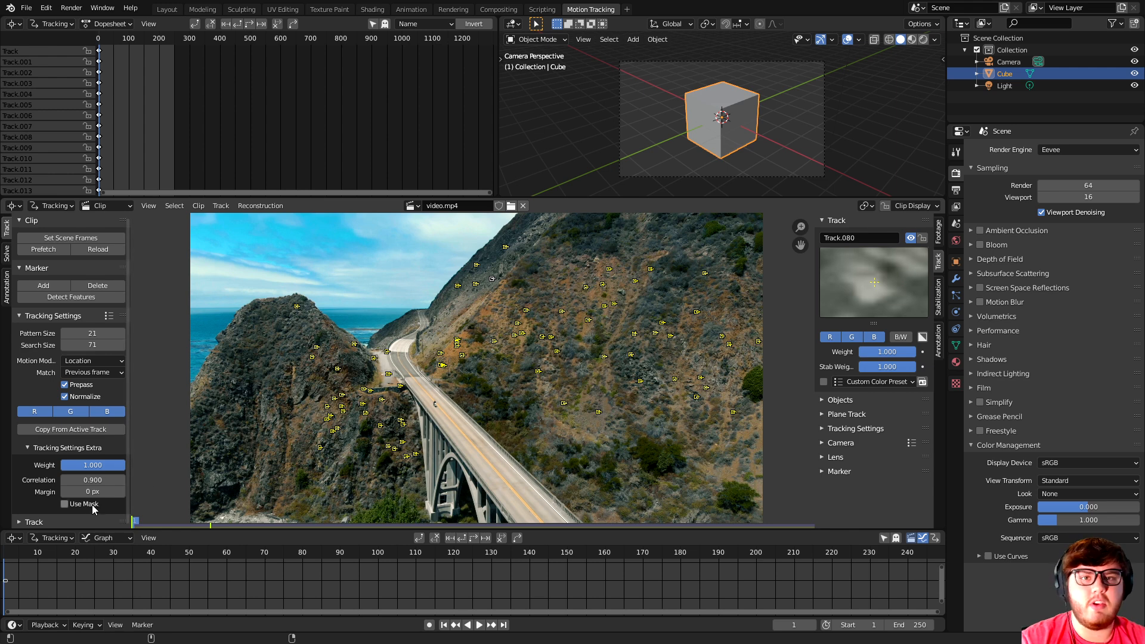
# Prefetch the clip's frames and track all selected markers forward from frame 1 to frame 250.
pyautogui.moveTo(39, 552); pyautogui.dragTo(128, 553)
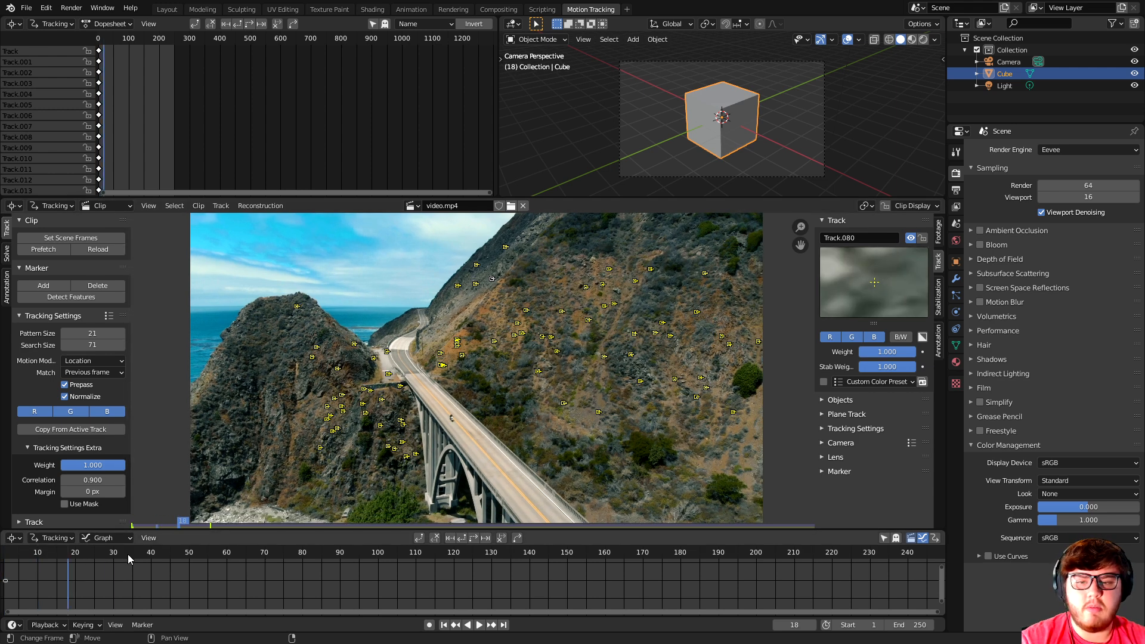
pyautogui.click(5, 555)
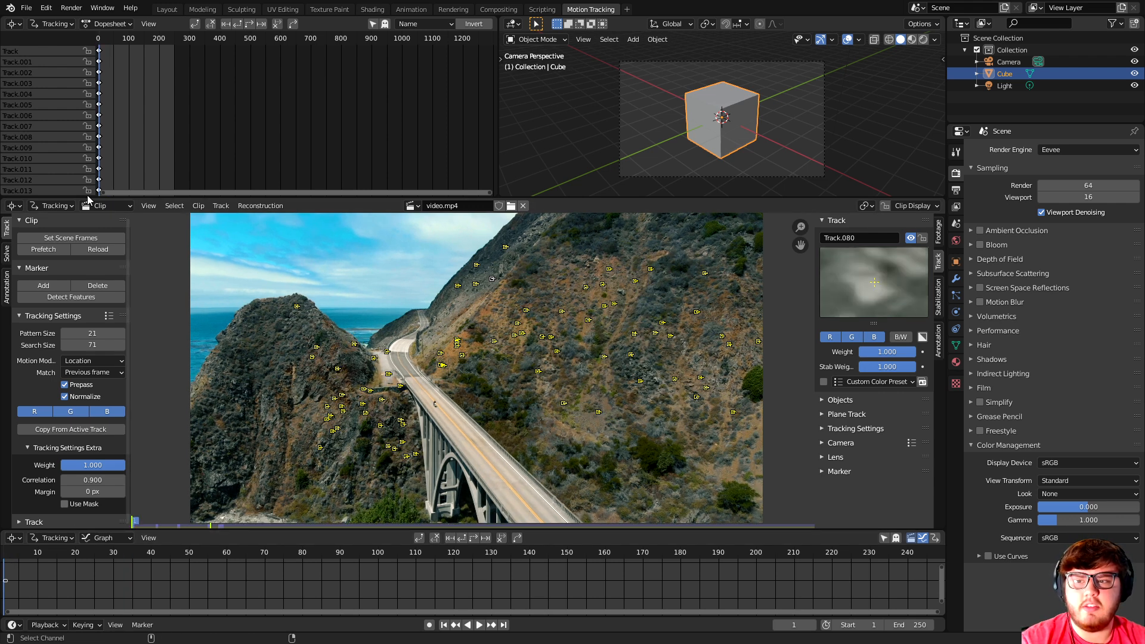
pyautogui.click(49, 254)
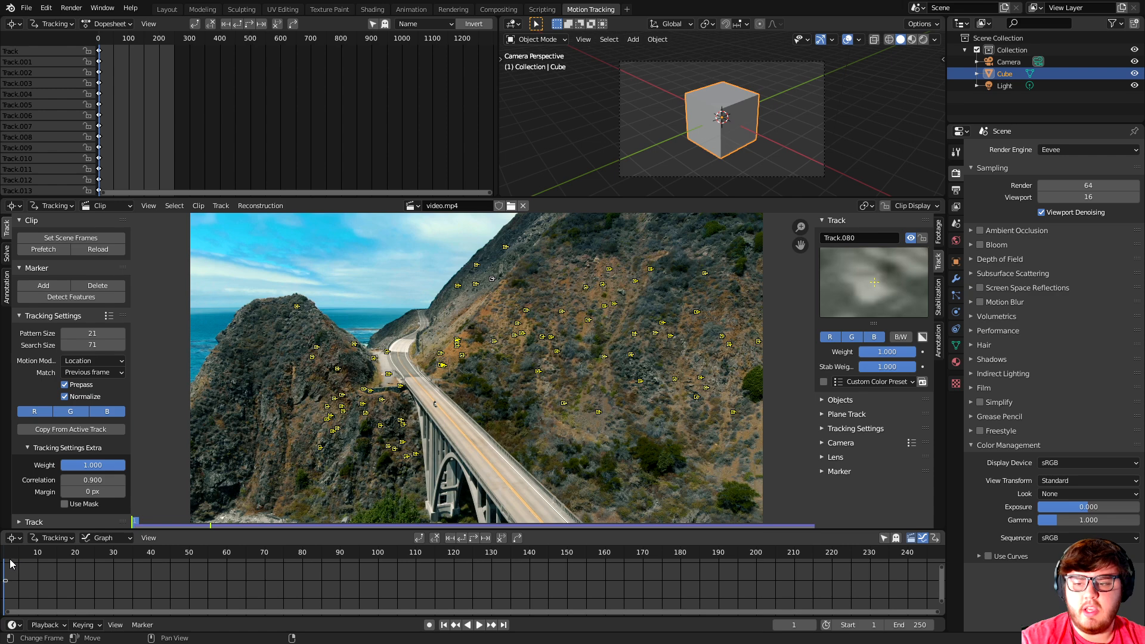
pyautogui.click(129, 553)
pyautogui.moveTo(128, 553); pyautogui.dragTo(7, 558)
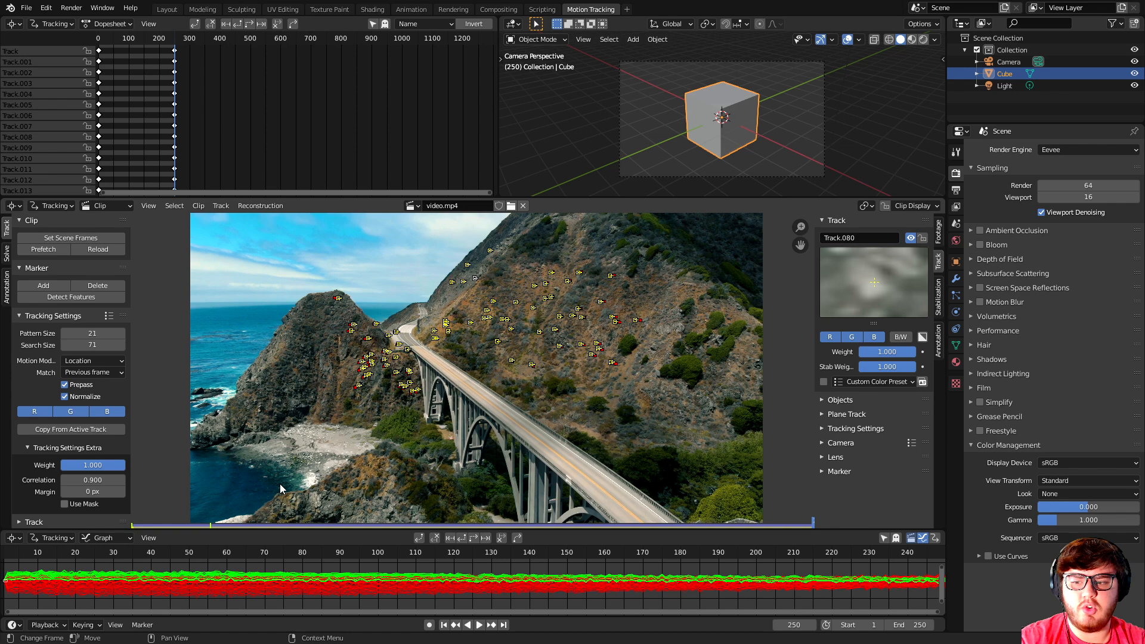
# Open the Solve settings and examine the tracked marker paths across the hillside and upper ridge at frame 40.
pyautogui.moveTo(26, 554)
pyautogui.mouseDown()
pyautogui.moveTo(96, 555)
pyautogui.moveTo(11, 555)
pyautogui.mouseUp()
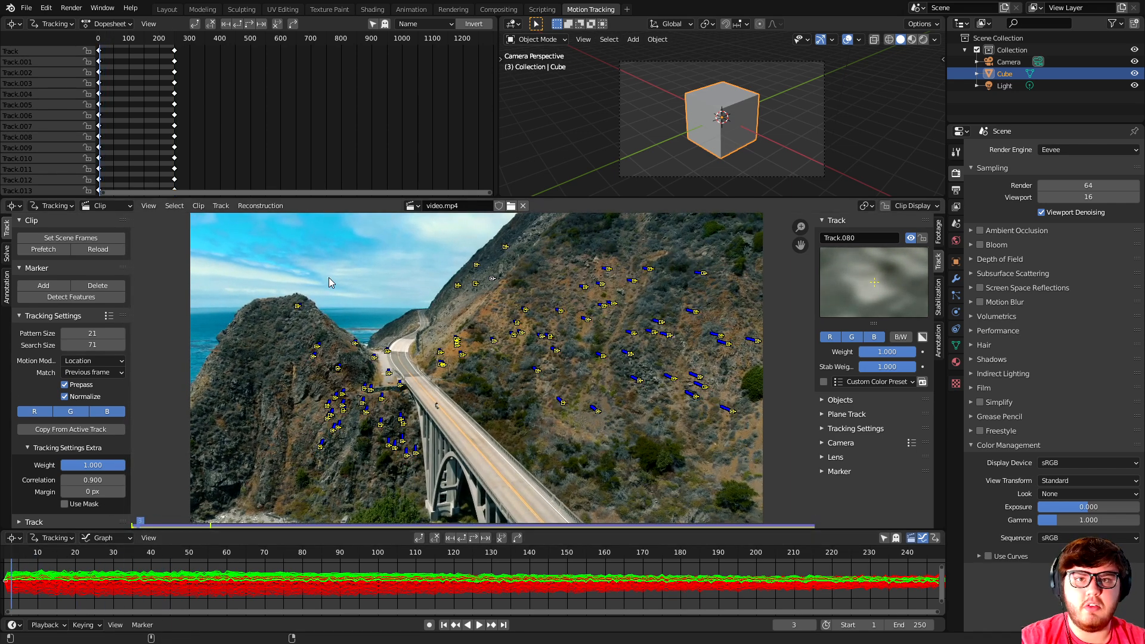
pyautogui.click(8, 258)
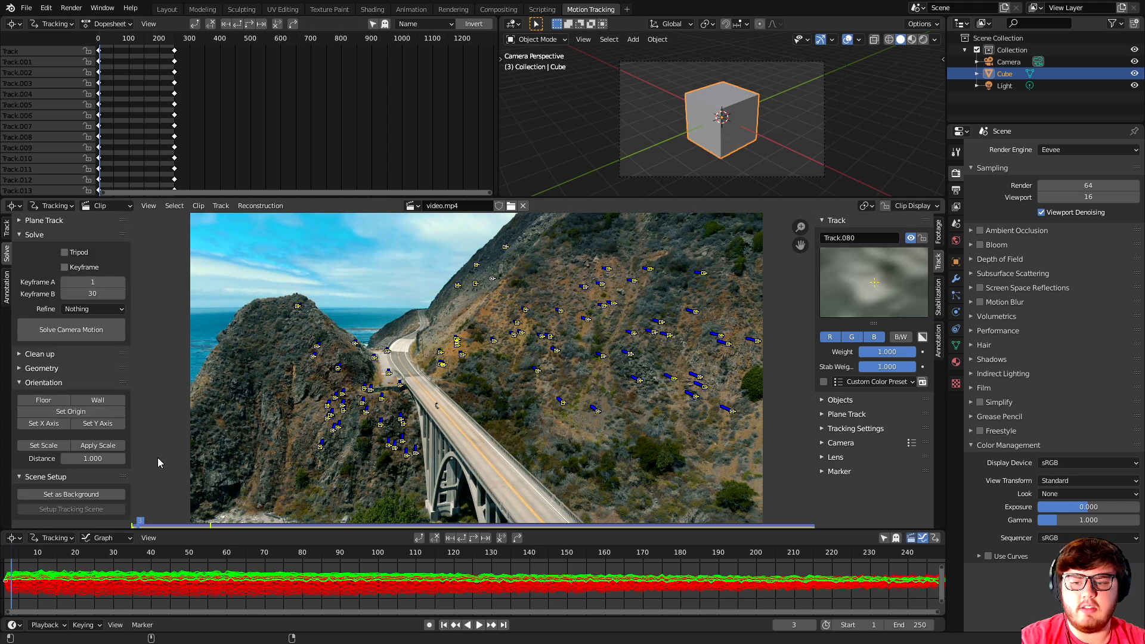
pyautogui.click(152, 557)
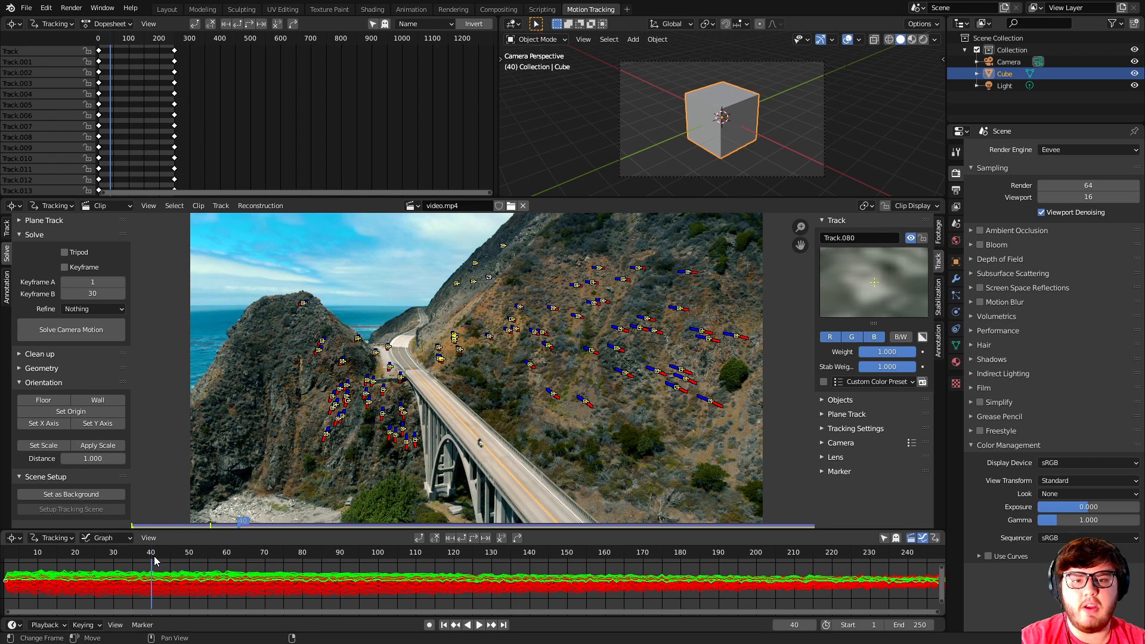
pyautogui.scroll(2, 612, 360)
pyautogui.scroll(2, 438, 373)
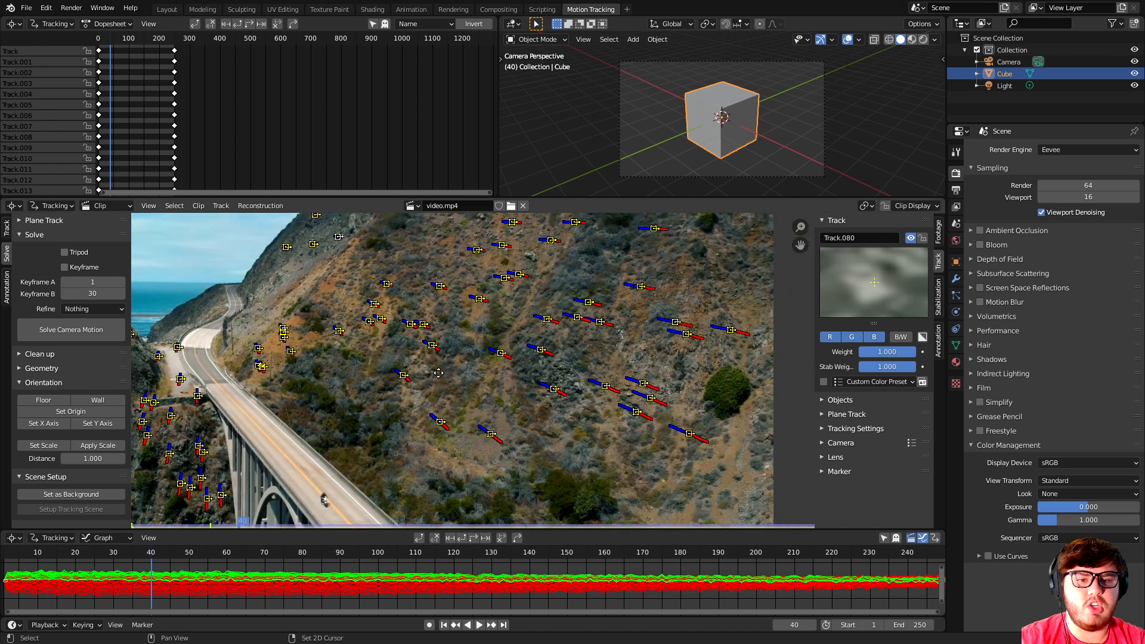
pyautogui.scroll(2, 438, 372)
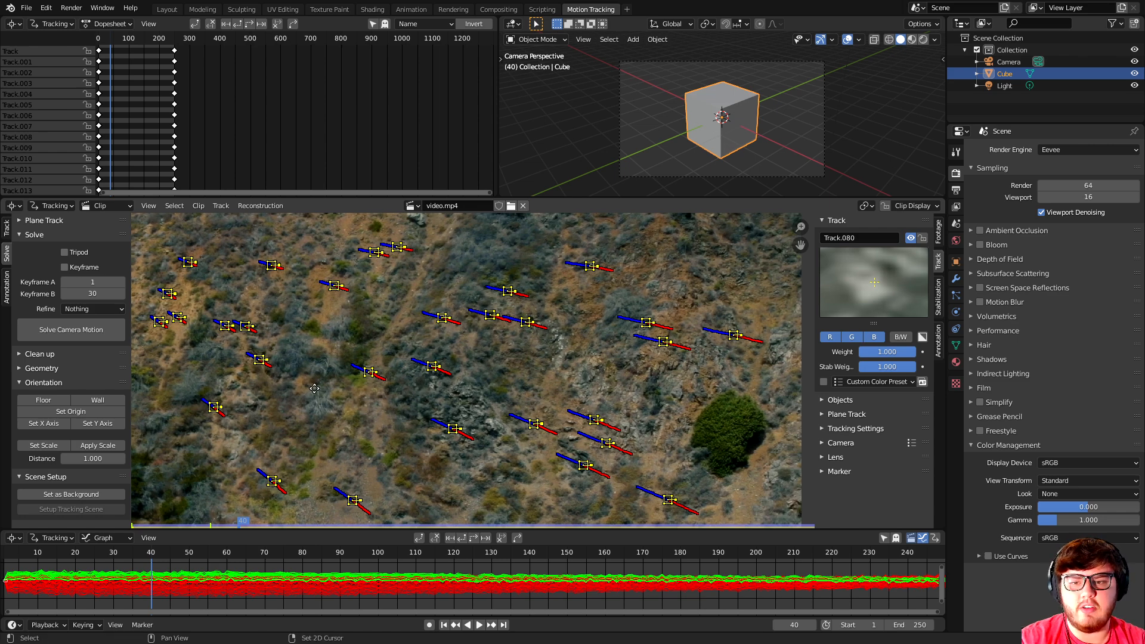
pyautogui.moveTo(800, 227); pyautogui.dragTo(758, 226)
pyautogui.scroll(6, 603, 292)
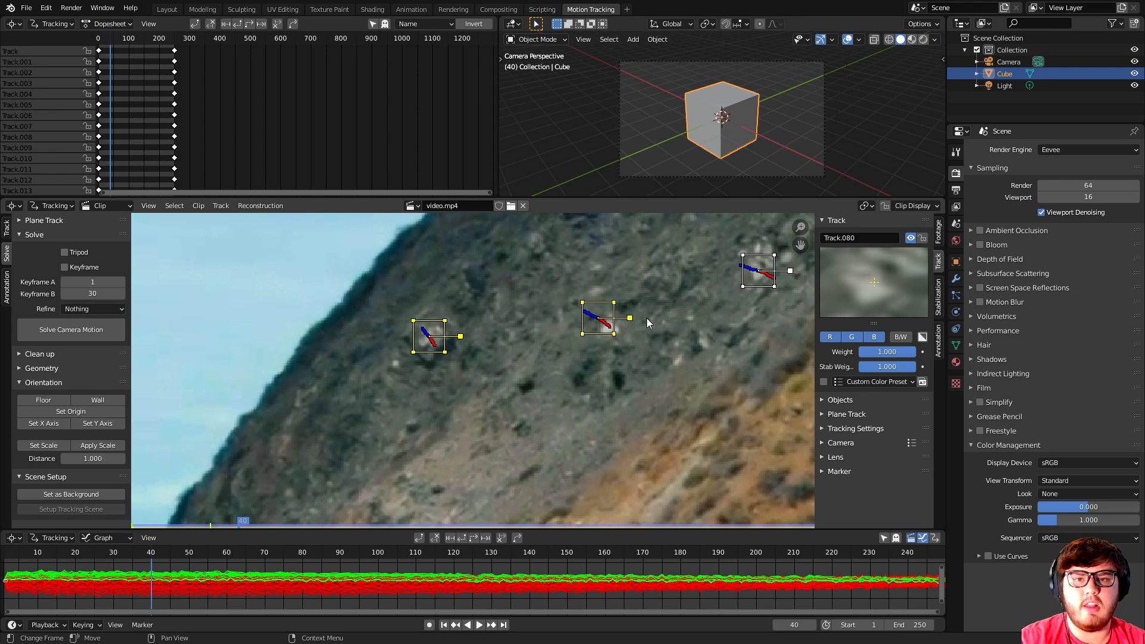
pyautogui.scroll(-9, 646, 317)
pyautogui.moveTo(613, 346); pyautogui.dragTo(570, 238, button='middle')
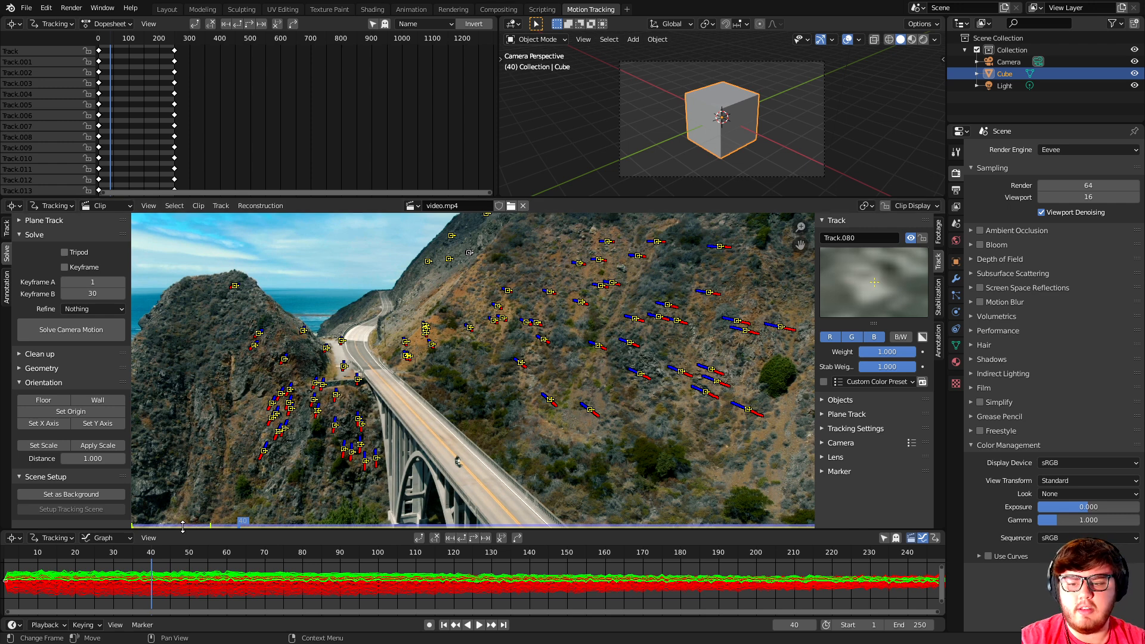
# Set the camera solve's Keyframe A to 40 and Keyframe B to 120.
pyautogui.click(88, 284)
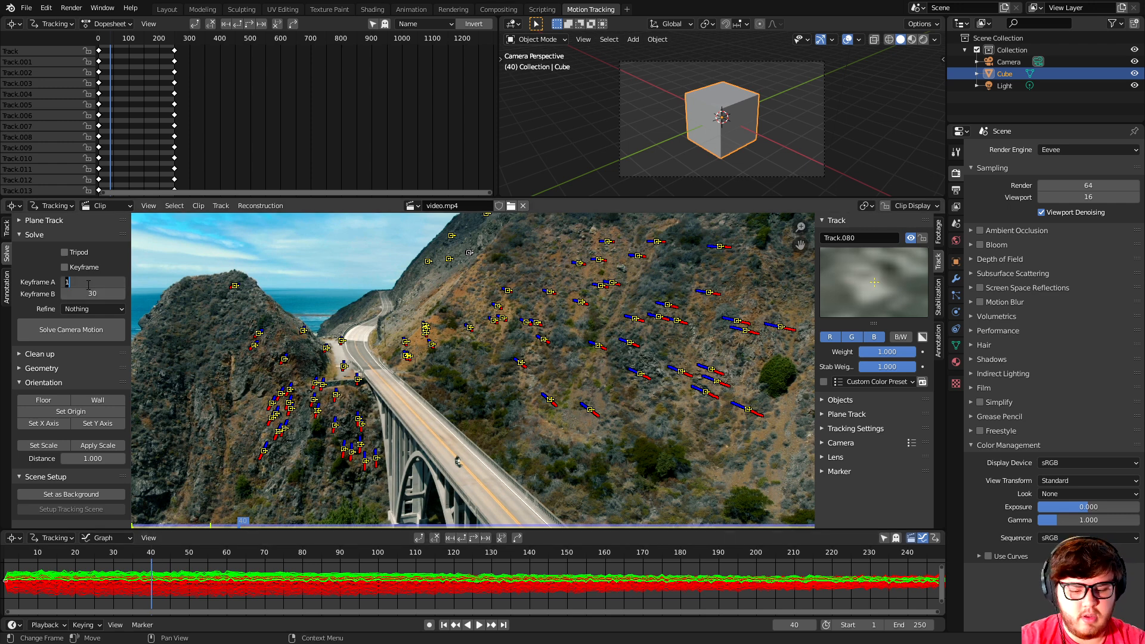
pyautogui.press('Return')
pyautogui.moveTo(153, 563); pyautogui.dragTo(458, 554)
pyautogui.click(86, 291)
pyautogui.write('120')
pyautogui.press('Return')
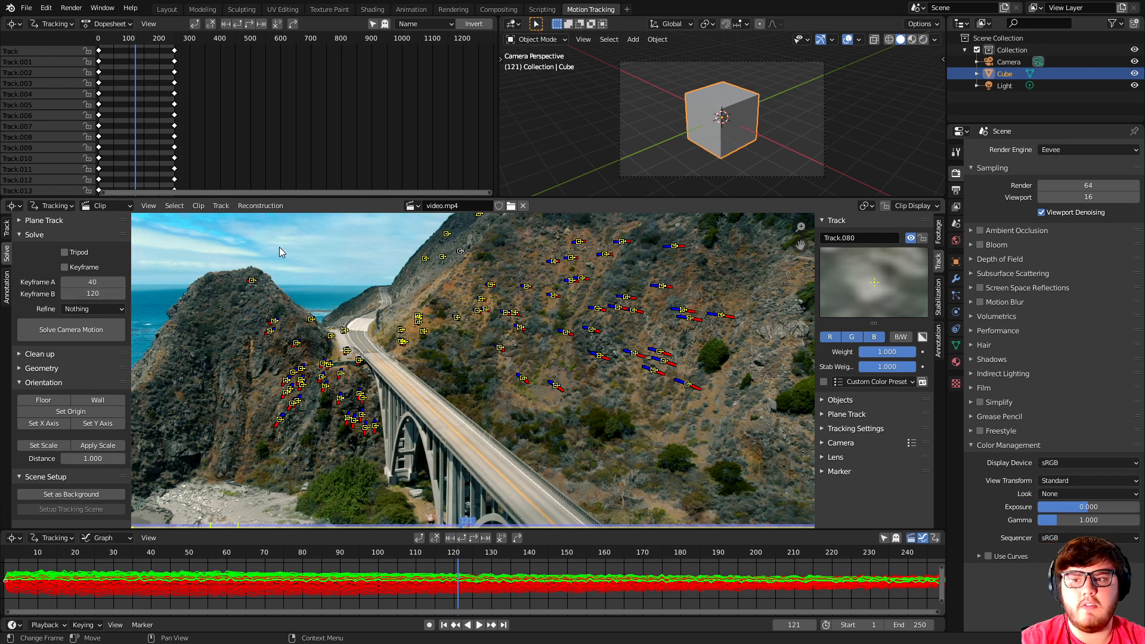
# Set the solve to refine Focal length, K1, K2 and solve the camera motion.
pyautogui.click(102, 309)
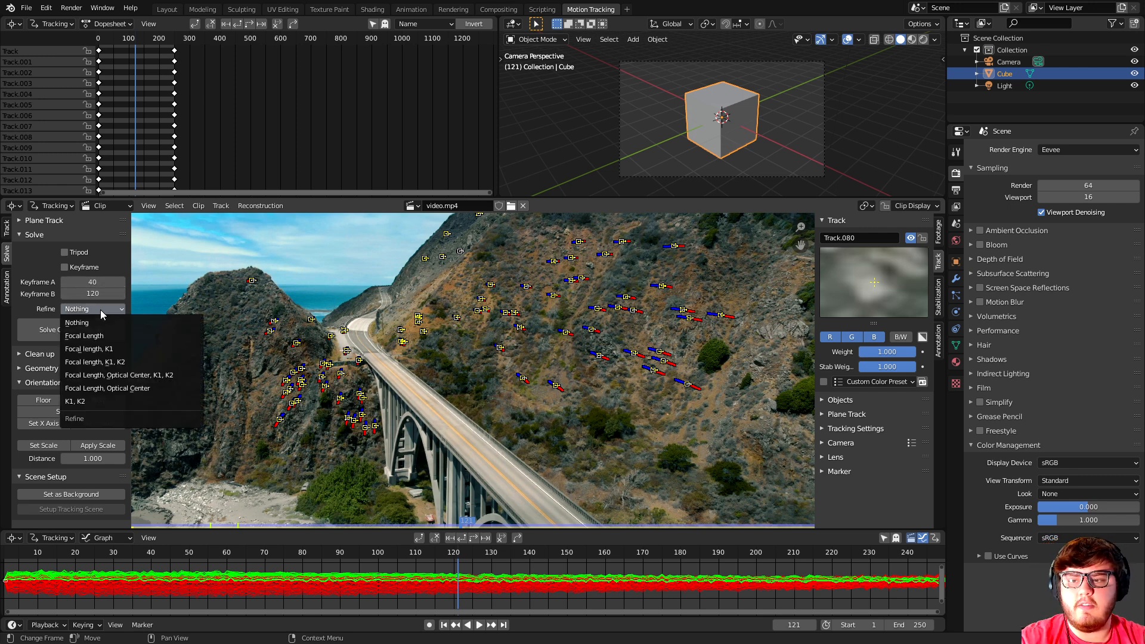
pyautogui.click(108, 363)
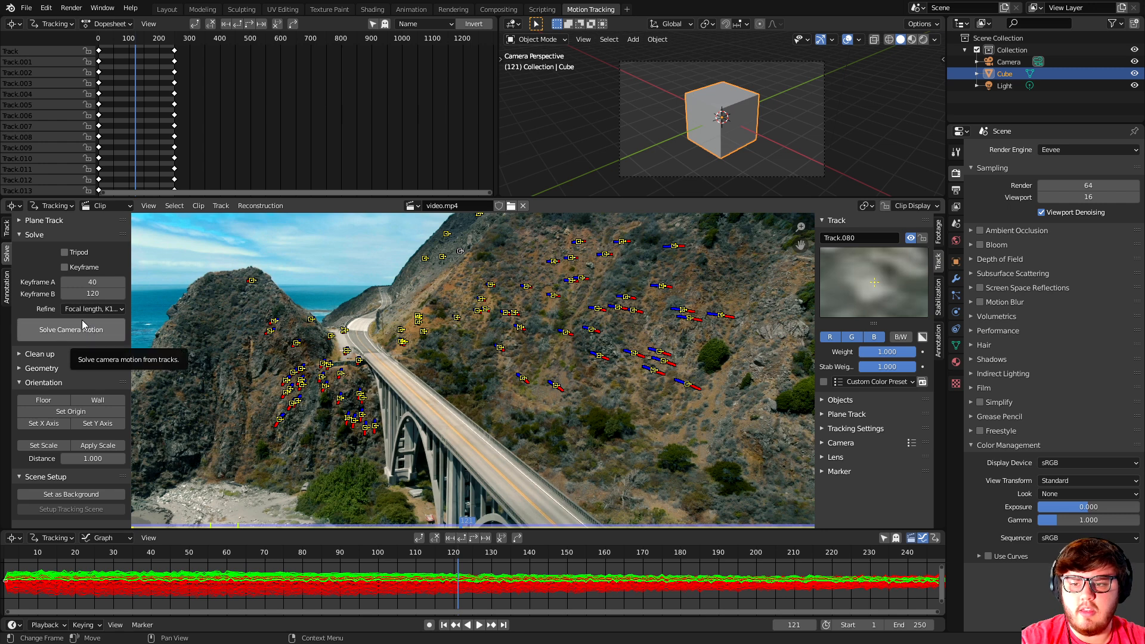
pyautogui.click(81, 329)
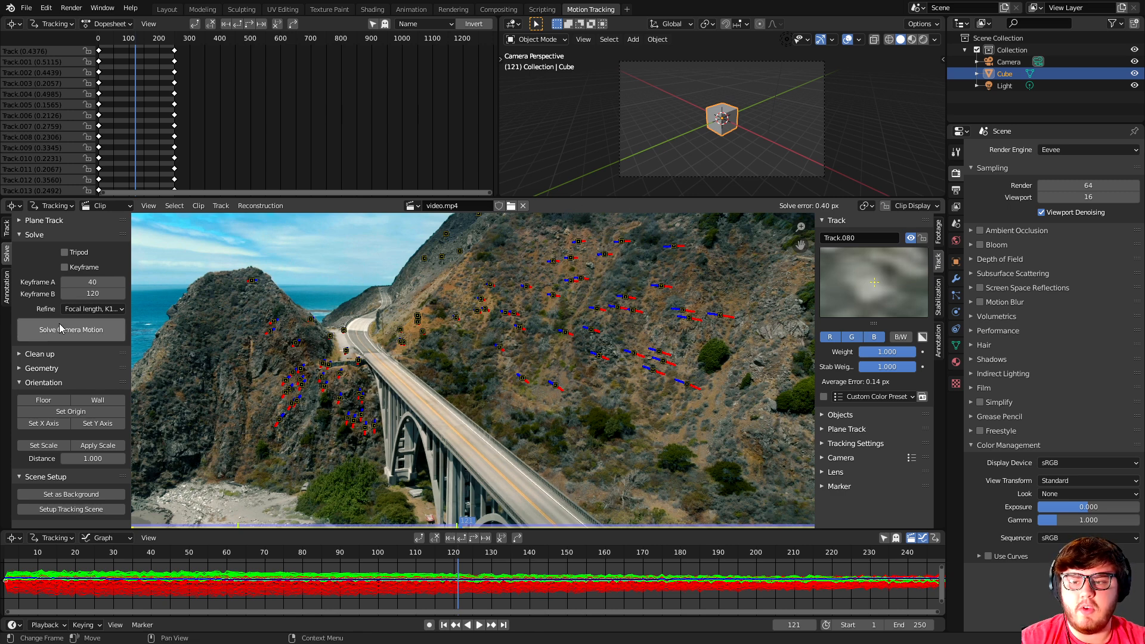
# Use Clean Tracks with a reprojection error of 0.760 to delete the worst tracks, and solve the camera motion again.
pyautogui.click(20, 354)
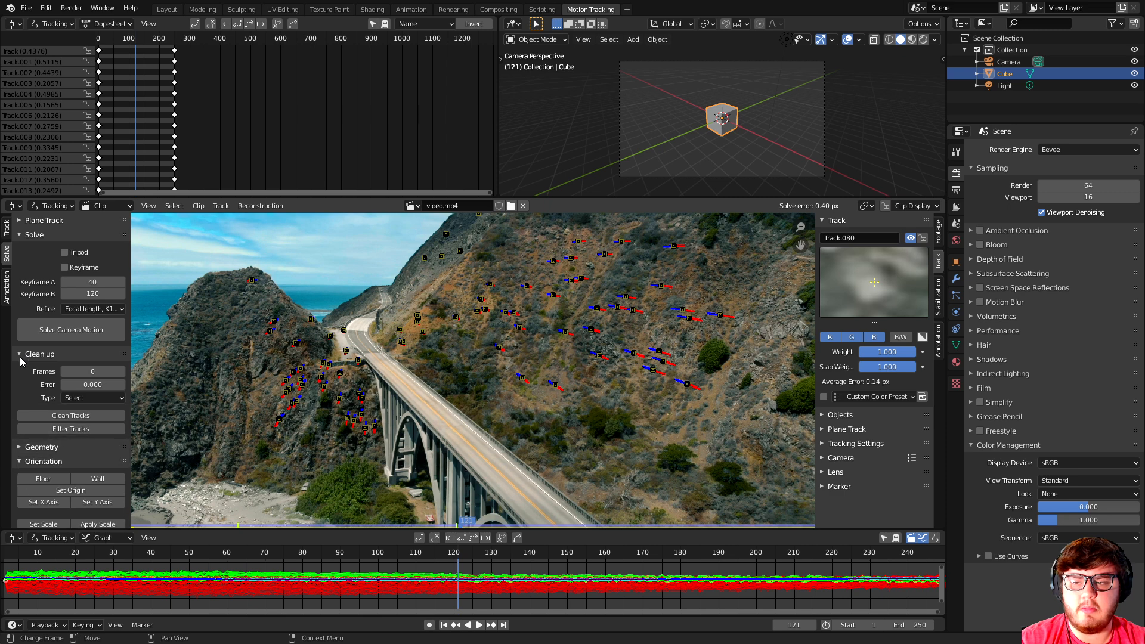
pyautogui.click(73, 418)
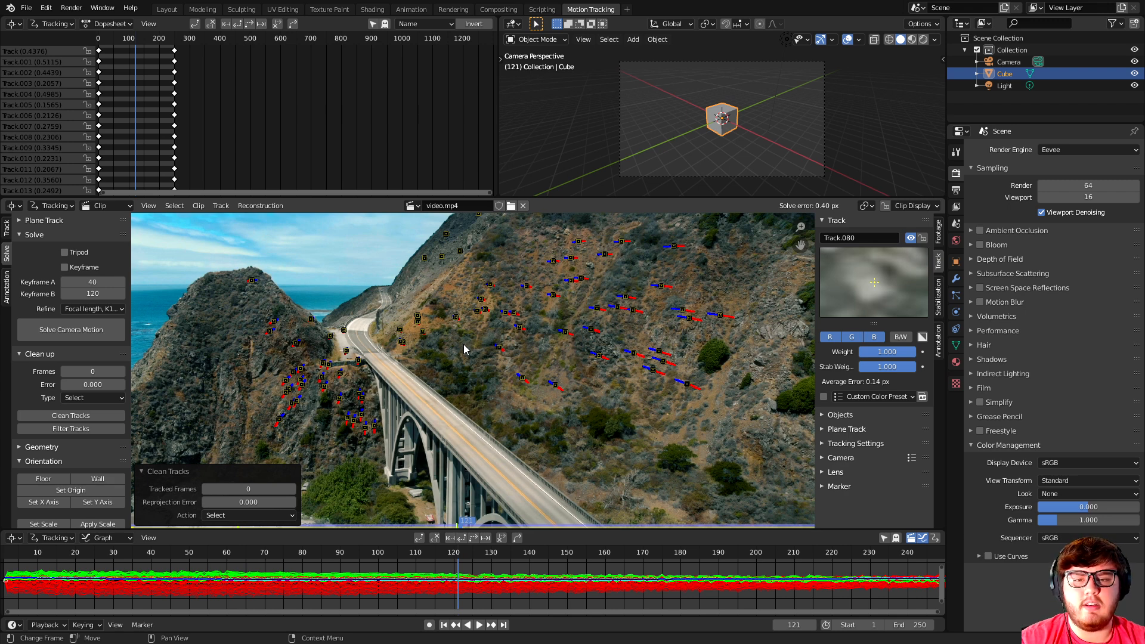
pyautogui.moveTo(240, 502); pyautogui.dragTo(282, 503)
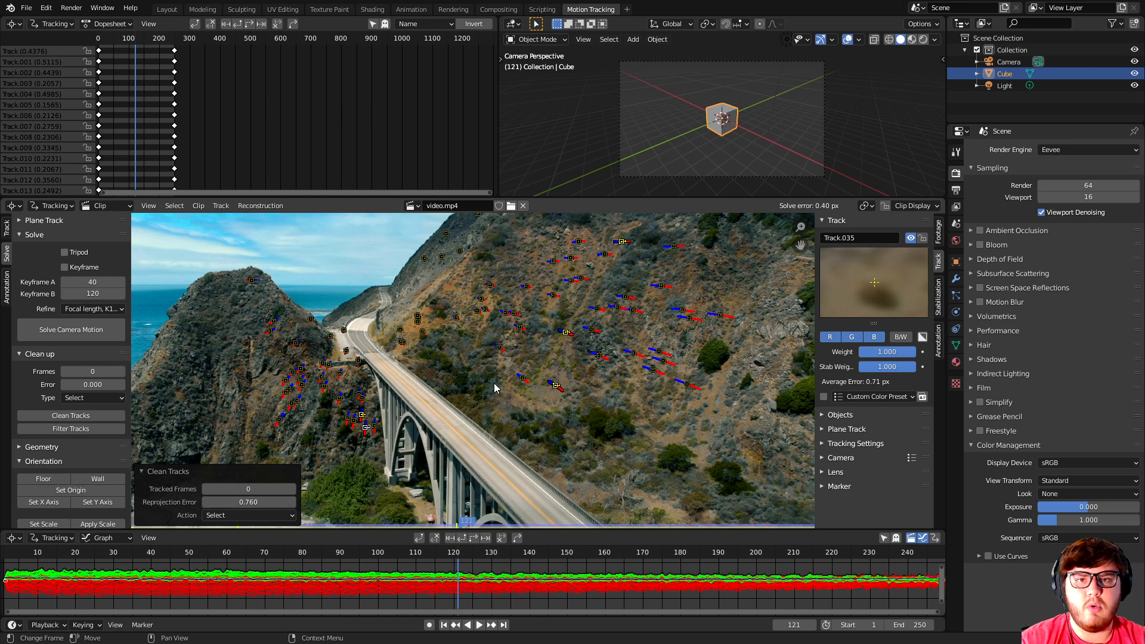
pyautogui.press('x')
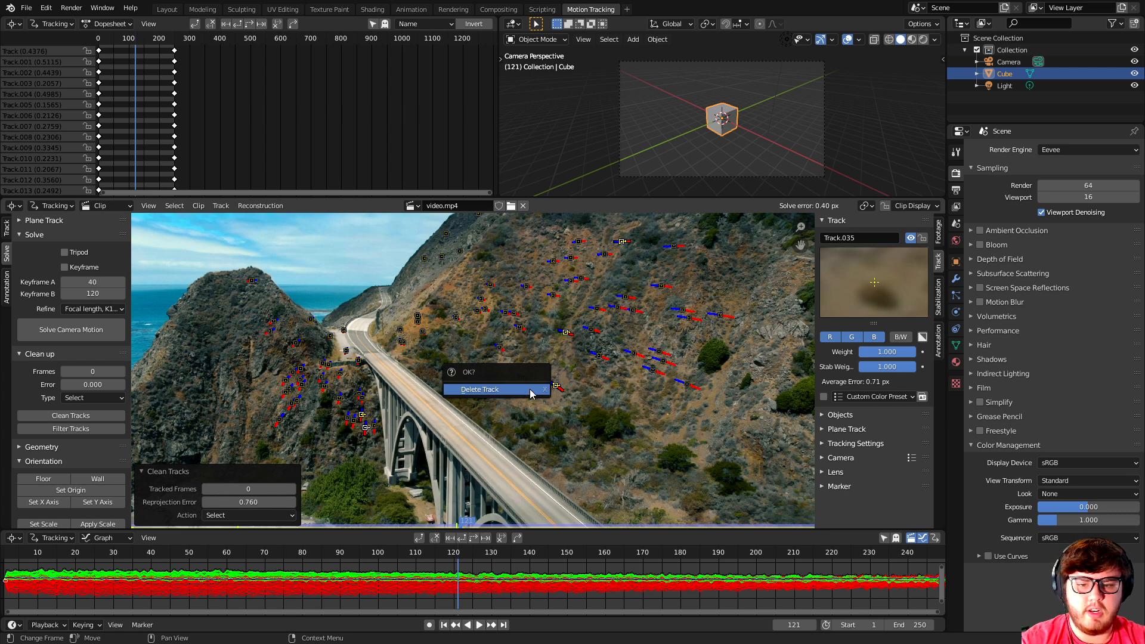
pyautogui.click(530, 389)
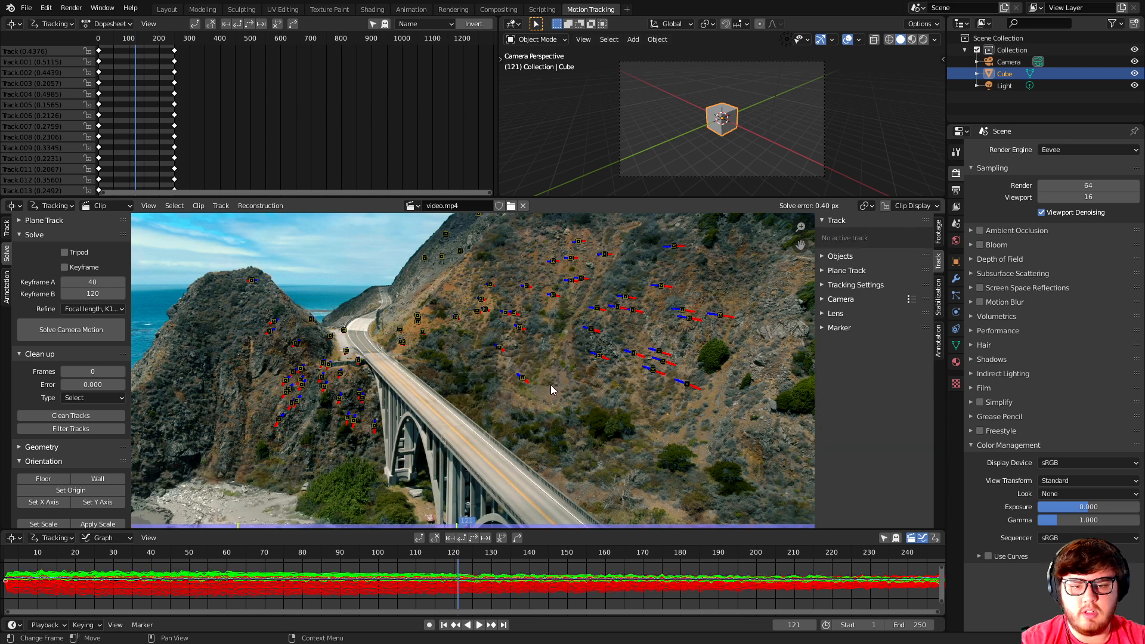
pyautogui.click(58, 331)
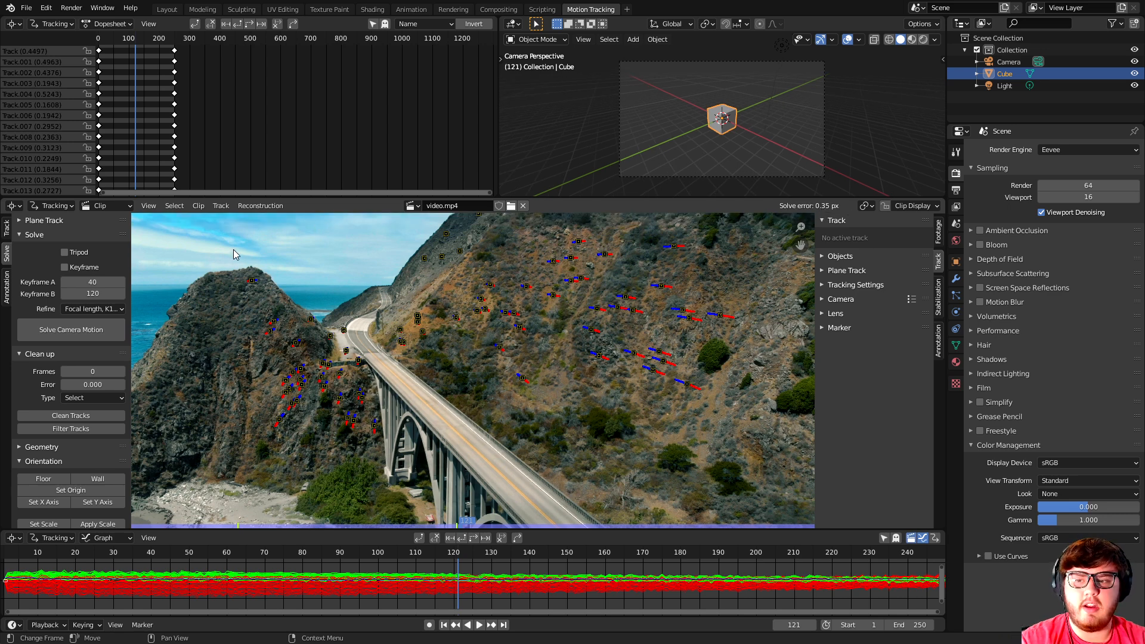
# Delete the tracks that Clean Tracks selects at a reprojection error of 0.540, and re-solve the camera motion.
pyautogui.click(95, 416)
pyautogui.moveTo(246, 501); pyautogui.dragTo(280, 502)
pyautogui.press('x')
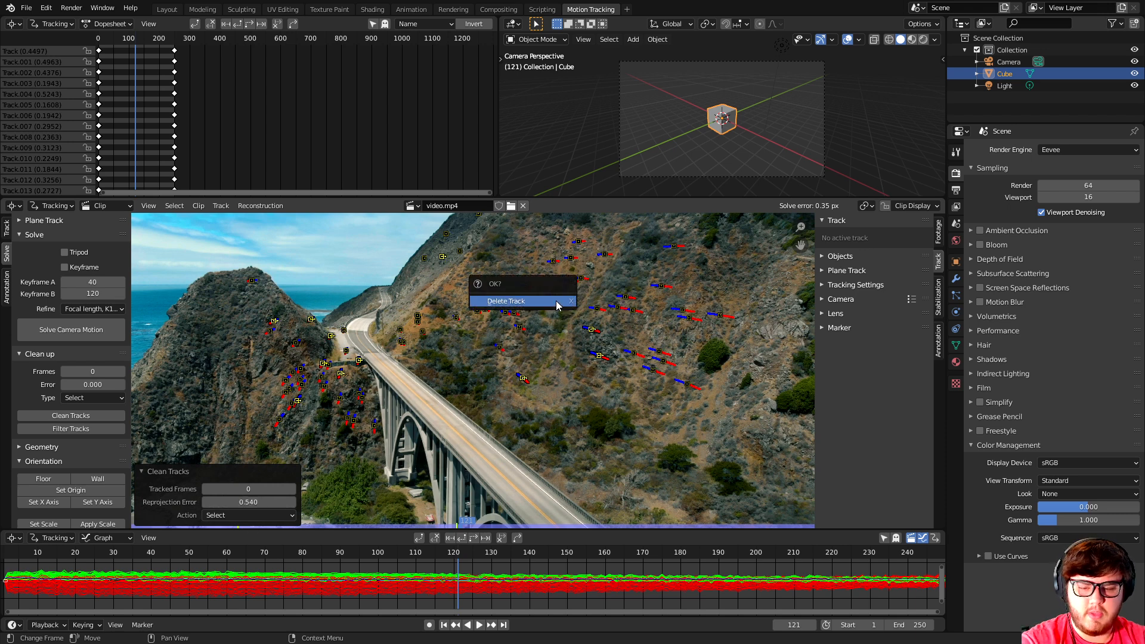
pyautogui.click(558, 305)
pyautogui.click(87, 335)
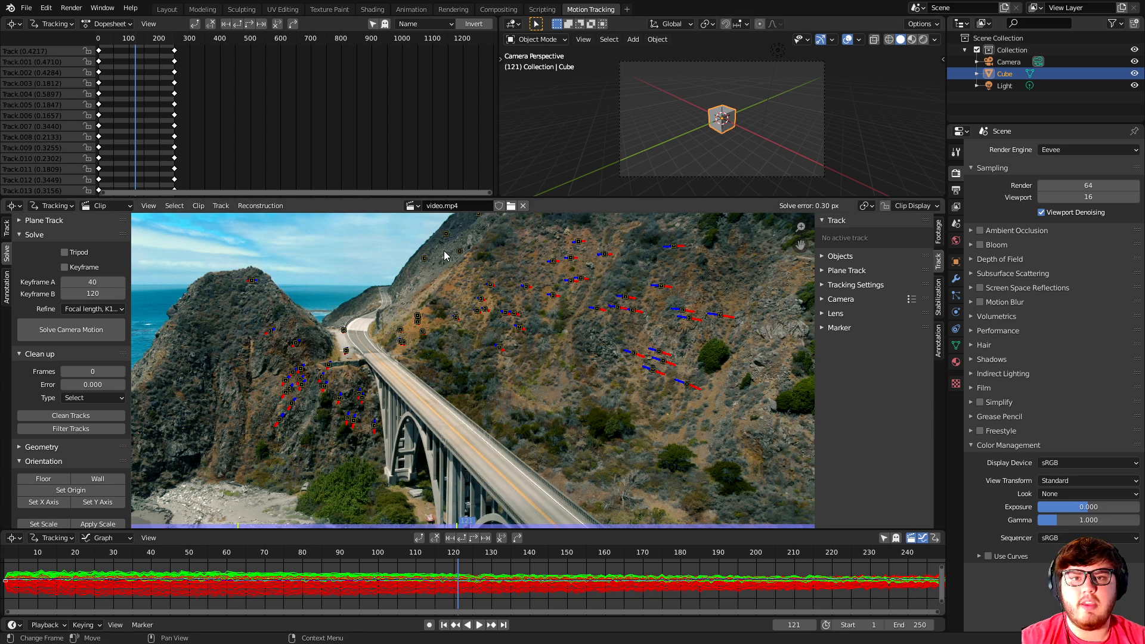
# Set up the tracking scene from the solved camera motion.
pyautogui.scroll(-3, 89, 280)
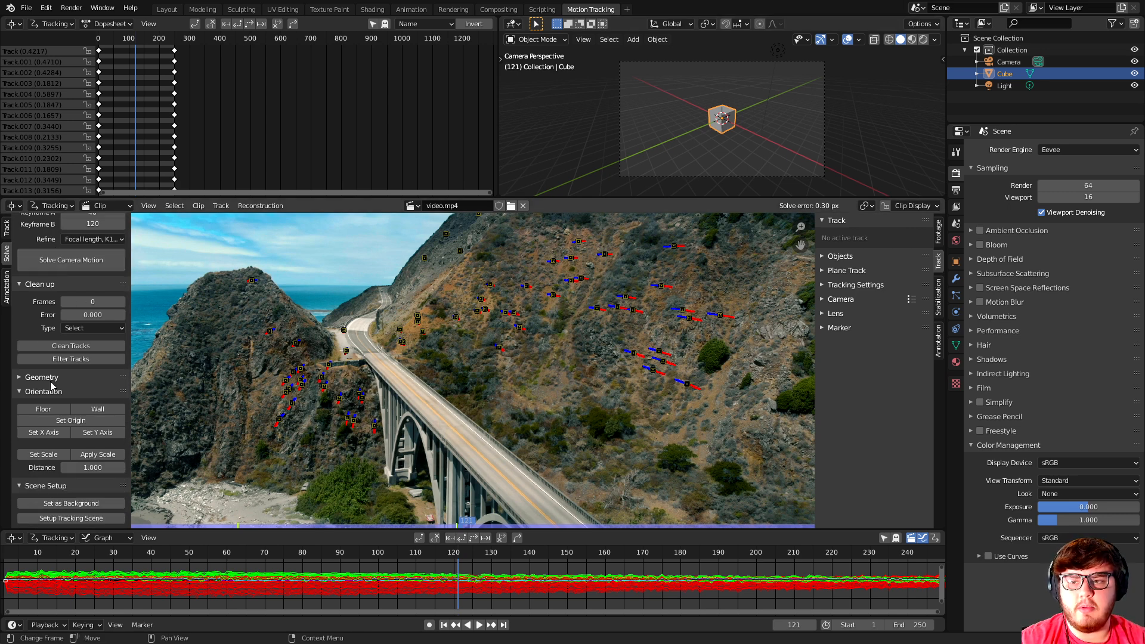
pyautogui.click(72, 519)
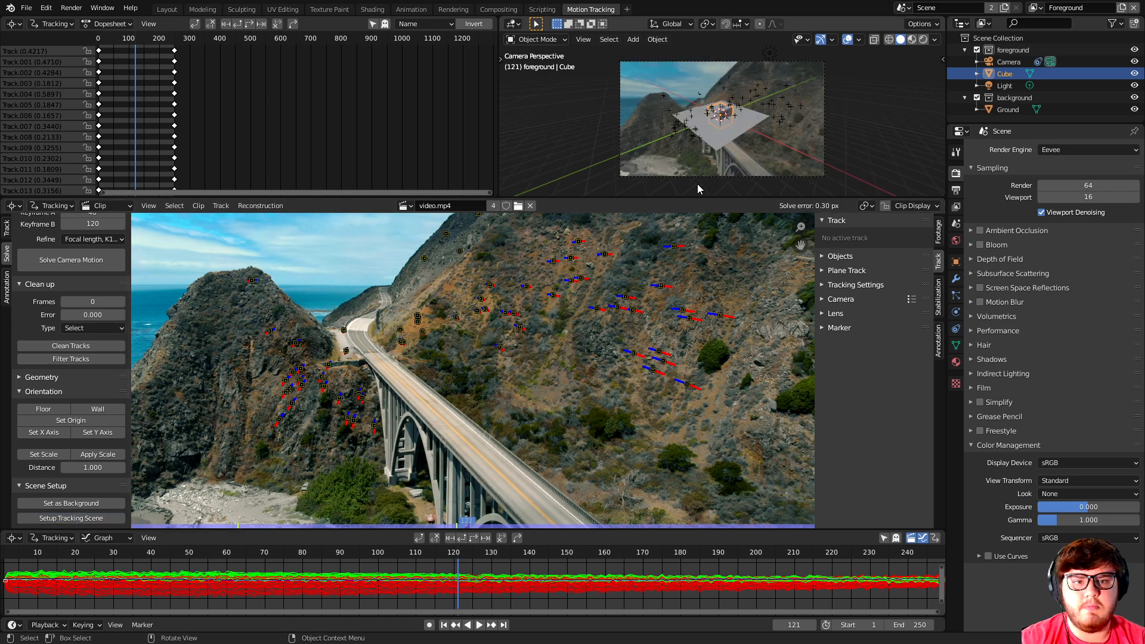
pyautogui.scroll(4, 726, 164)
pyautogui.scroll(4, 726, 164)
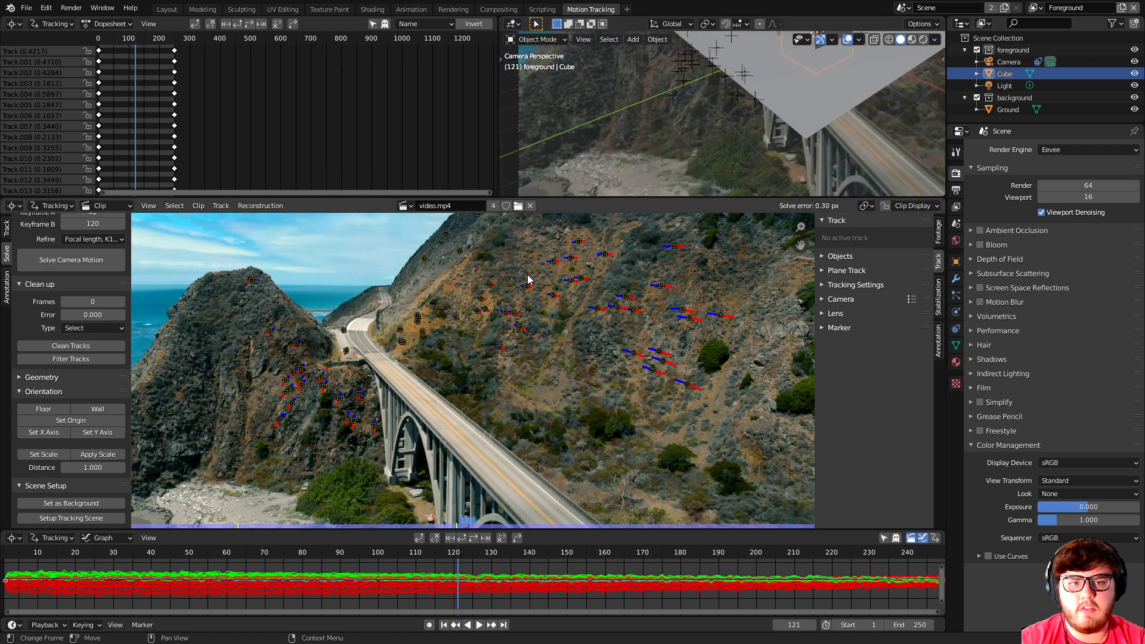
# Go to frame 1, add two tracking markers along the top of the stone wall beside the bridge, and nudge the one nearer the road.
pyautogui.scroll(3, 221, 381)
pyautogui.moveTo(221, 378); pyautogui.dragTo(820, 342, button='middle')
pyautogui.moveTo(582, 334); pyautogui.dragTo(428, 431, button='middle')
pyautogui.moveTo(556, 414); pyautogui.dragTo(458, 402, button='middle')
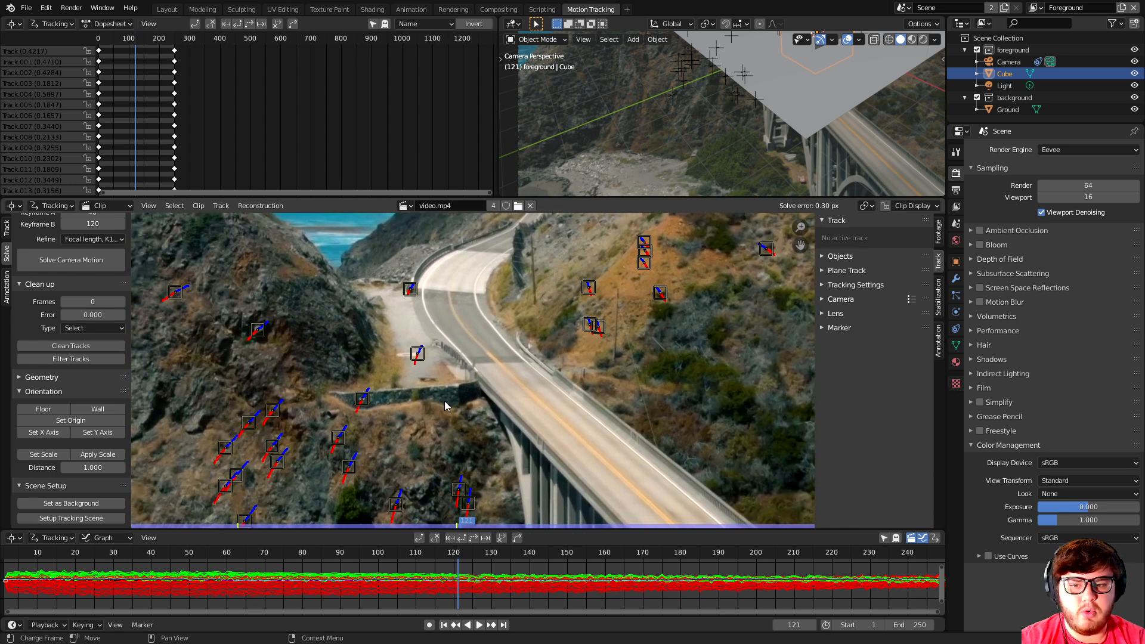
pyautogui.scroll(3, 445, 400)
pyautogui.moveTo(385, 409); pyautogui.dragTo(415, 205, button='middle')
pyautogui.click(6, 556)
pyautogui.scroll(2, 456, 361)
pyautogui.moveTo(456, 361); pyautogui.dragTo(592, 443, button='middle')
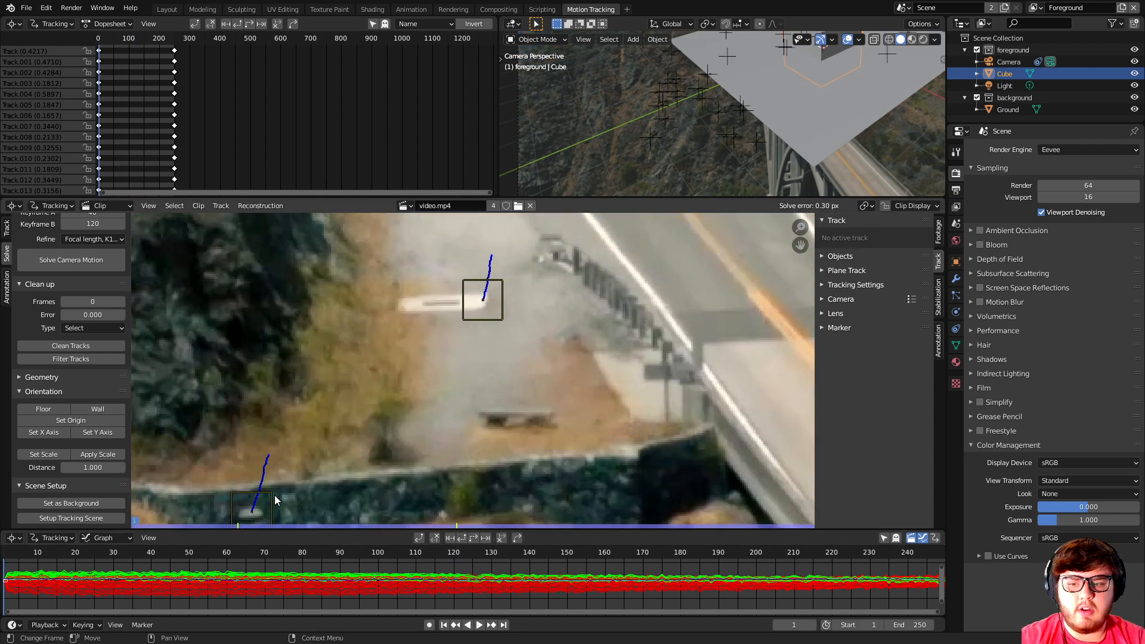
pyautogui.scroll(-2, 568, 446)
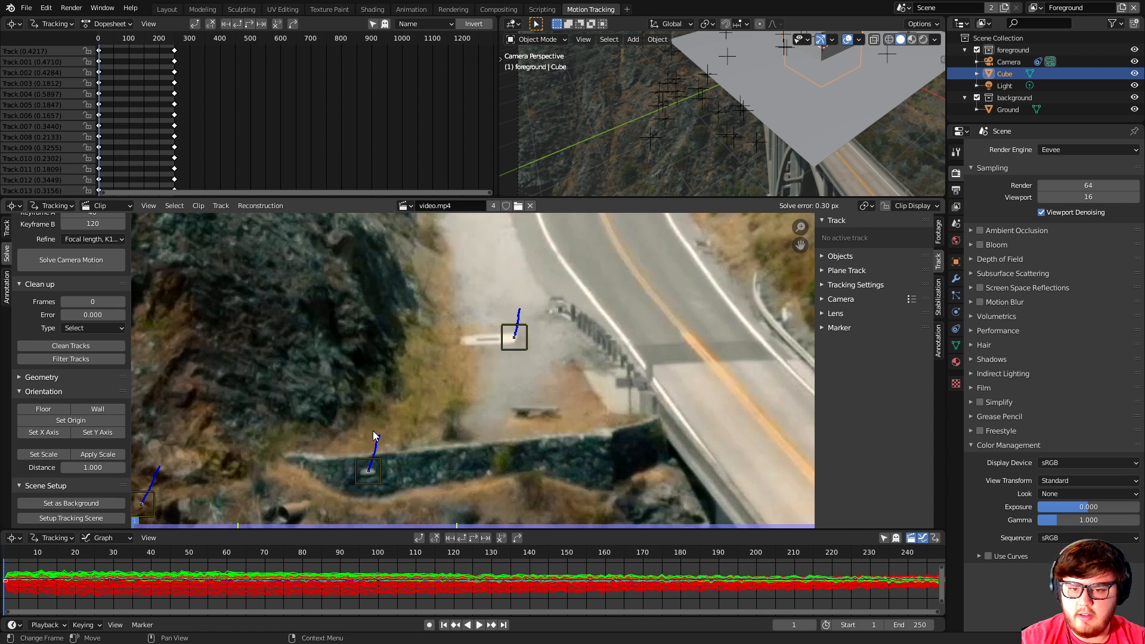
pyautogui.keyDown('ctrl'); pyautogui.click(296, 456); pyautogui.keyUp('ctrl')
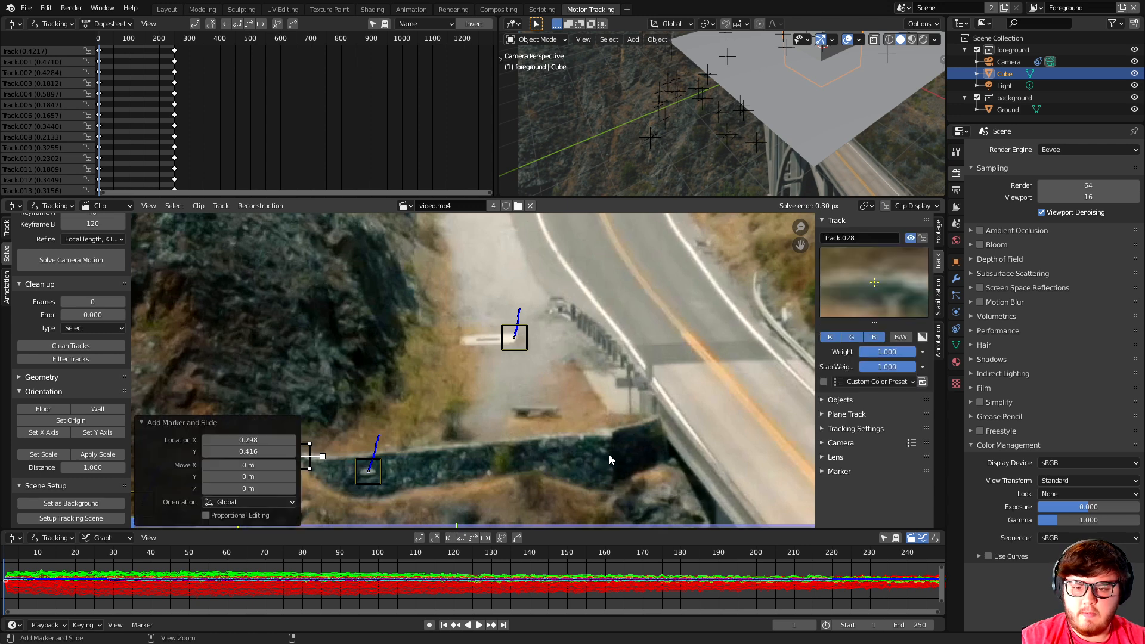
pyautogui.keyDown('ctrl'); pyautogui.click(540, 440); pyautogui.keyUp('ctrl')
pyautogui.moveTo(436, 417); pyautogui.dragTo(486, 410, button='middle')
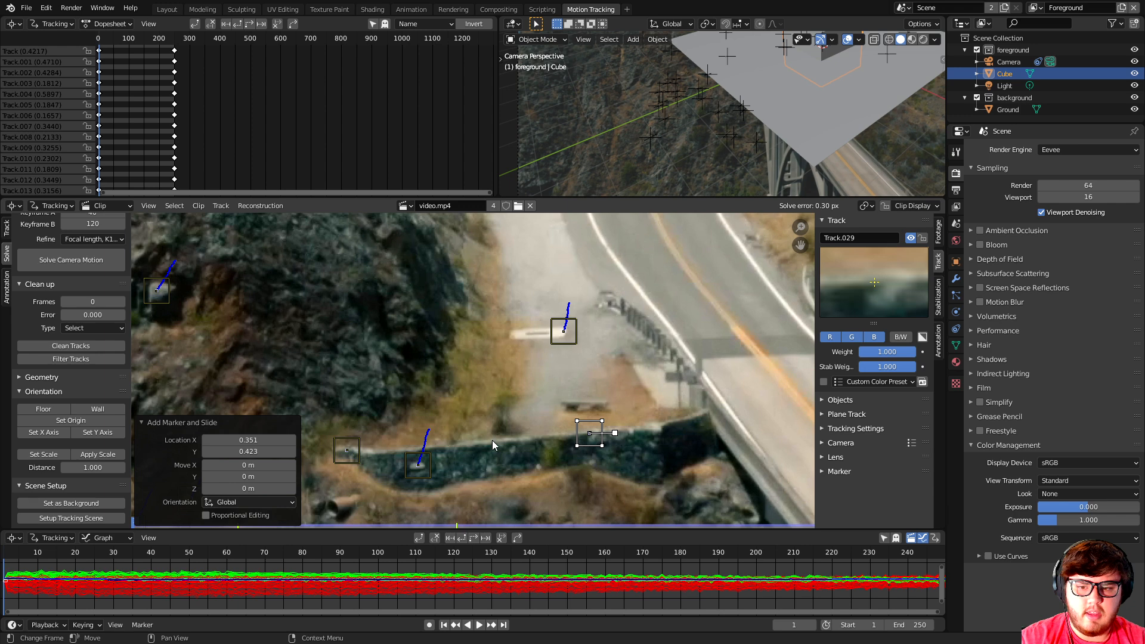
pyautogui.moveTo(594, 428); pyautogui.dragTo(600, 427)
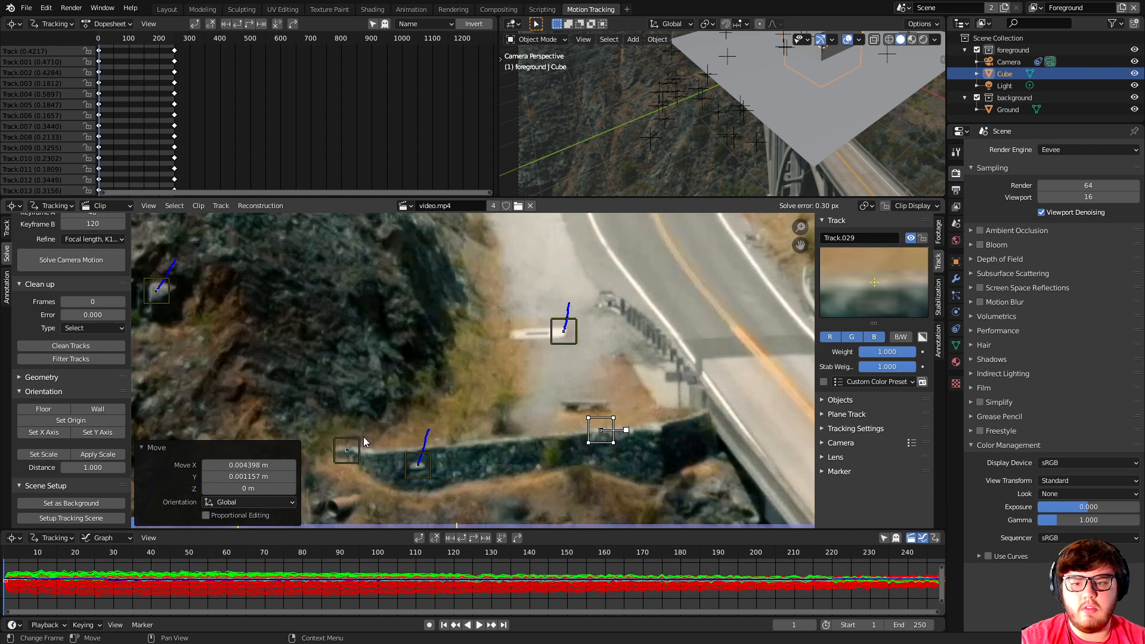
# Track both new wall markers forward through the clip and solve the camera motion again.
pyautogui.keyDown('shift'); pyautogui.click(347, 450); pyautogui.keyUp('shift')
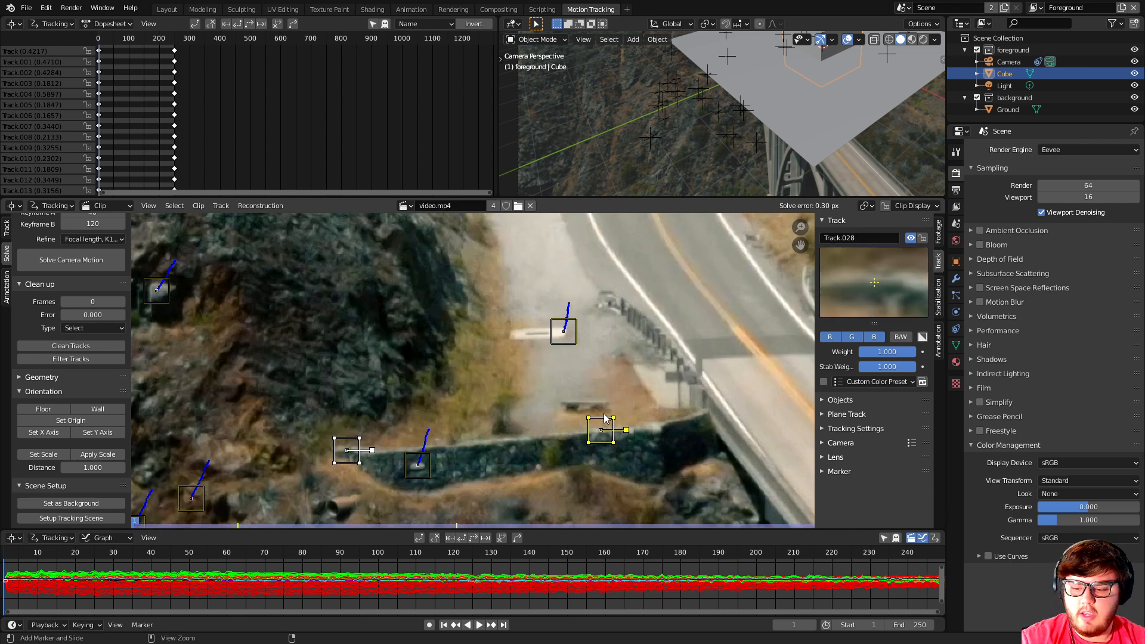
pyautogui.hotkey('ctrl', 't')
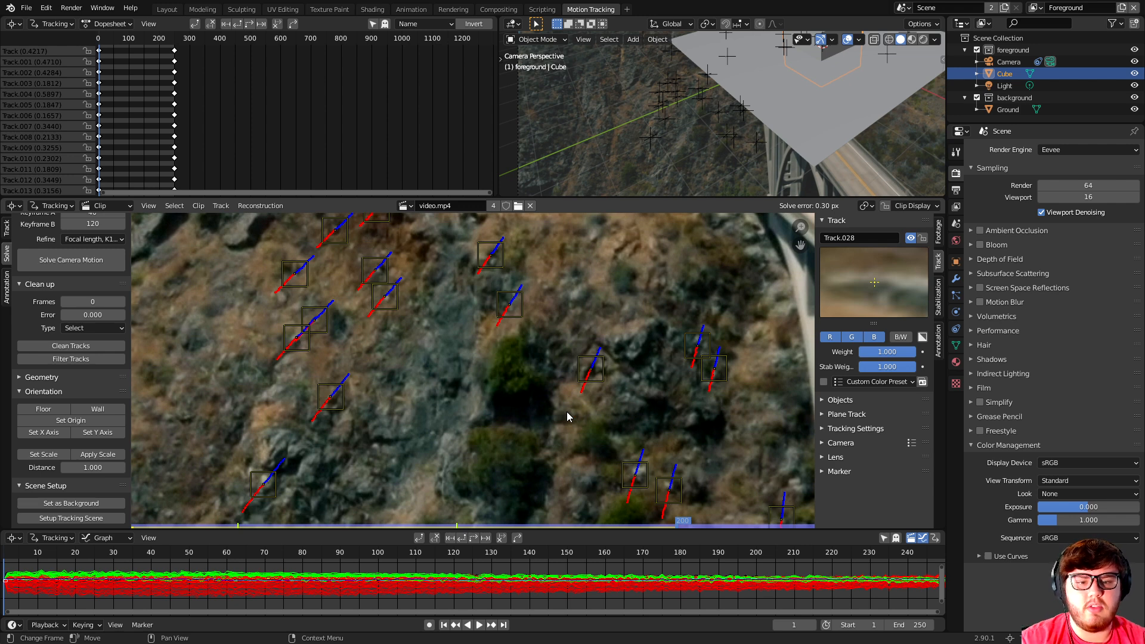
pyautogui.hotkey('shift', 'Right')
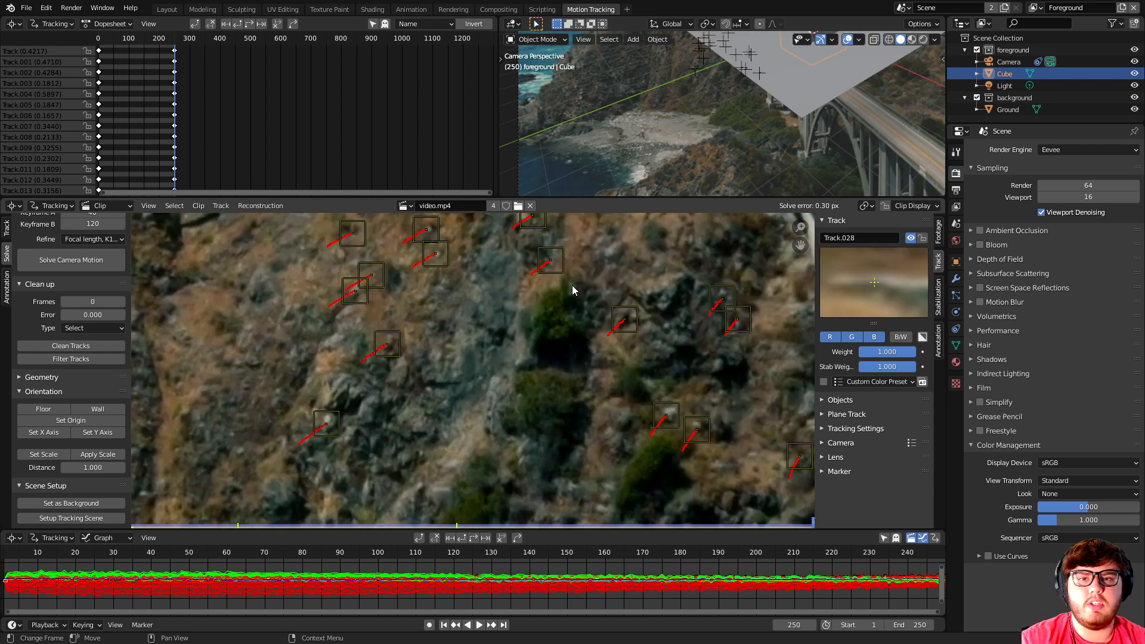
pyautogui.click(71, 260)
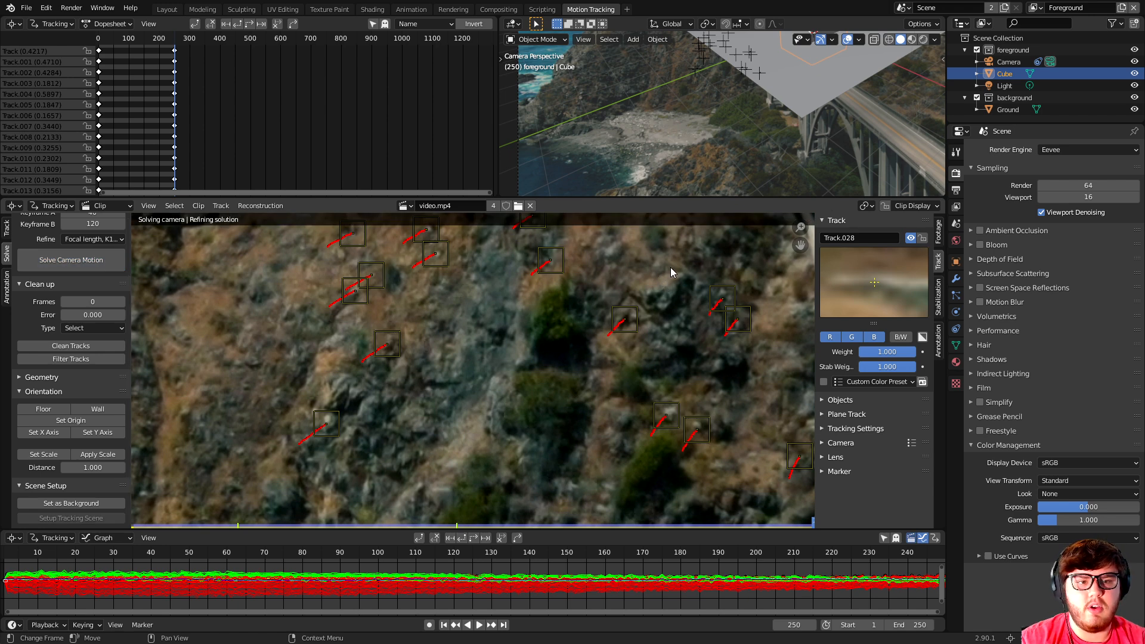
# Define the floor plane from the two new wall markers and the marker on the roadside pull-off.
pyautogui.moveTo(673, 267); pyautogui.dragTo(623, 474, button='middle')
pyautogui.moveTo(584, 356); pyautogui.dragTo(523, 373, button='middle')
pyautogui.scroll(2, 574, 390)
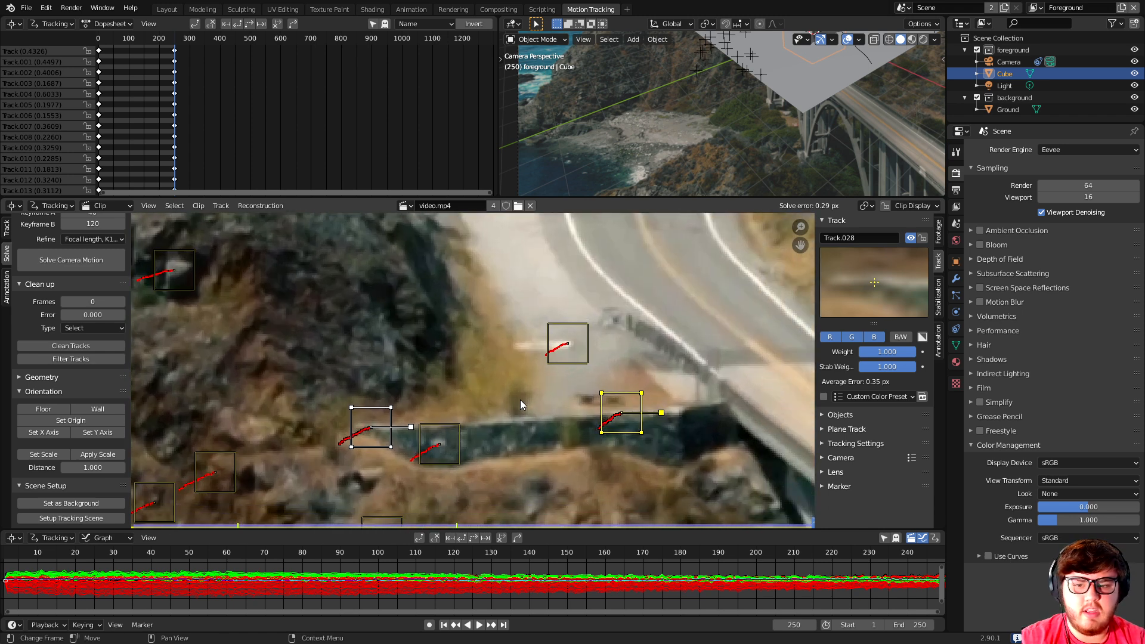
pyautogui.click(566, 343)
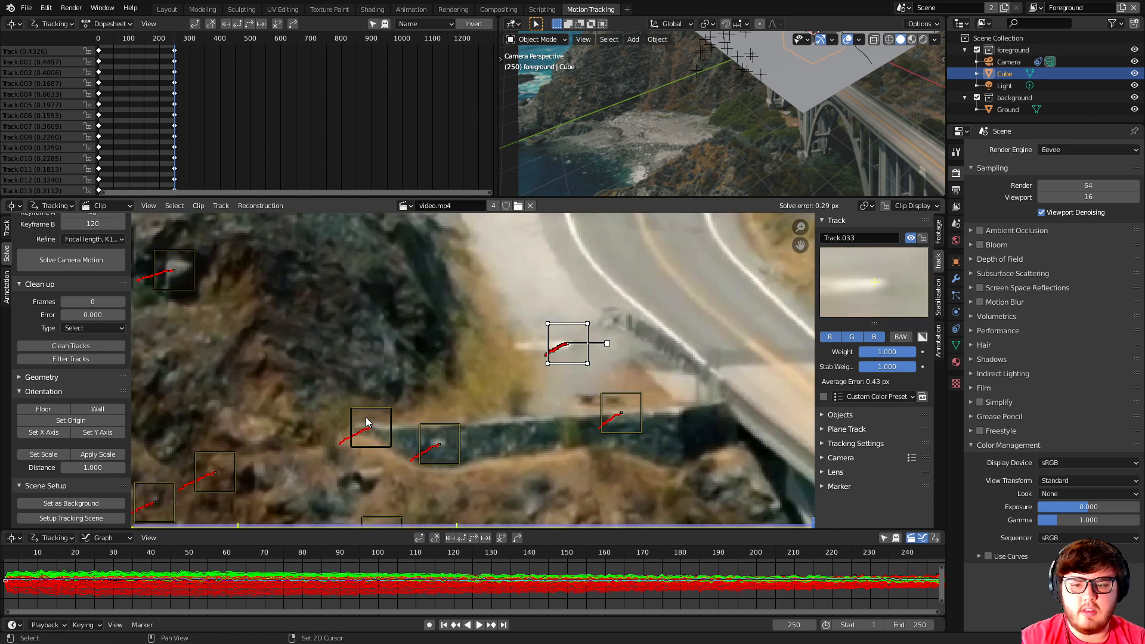
pyautogui.keyDown('shift'); pyautogui.click(367, 420); pyautogui.keyUp('shift')
pyautogui.keyDown('shift'); pyautogui.click(615, 411); pyautogui.keyUp('shift')
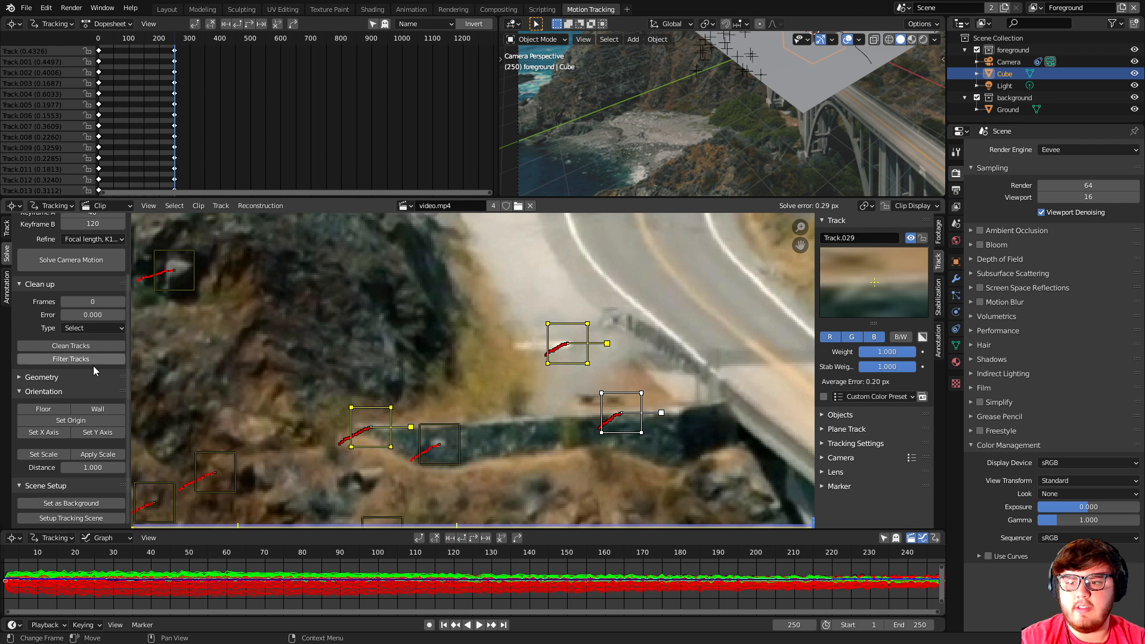
pyautogui.click(55, 409)
pyautogui.scroll(-5, 647, 107)
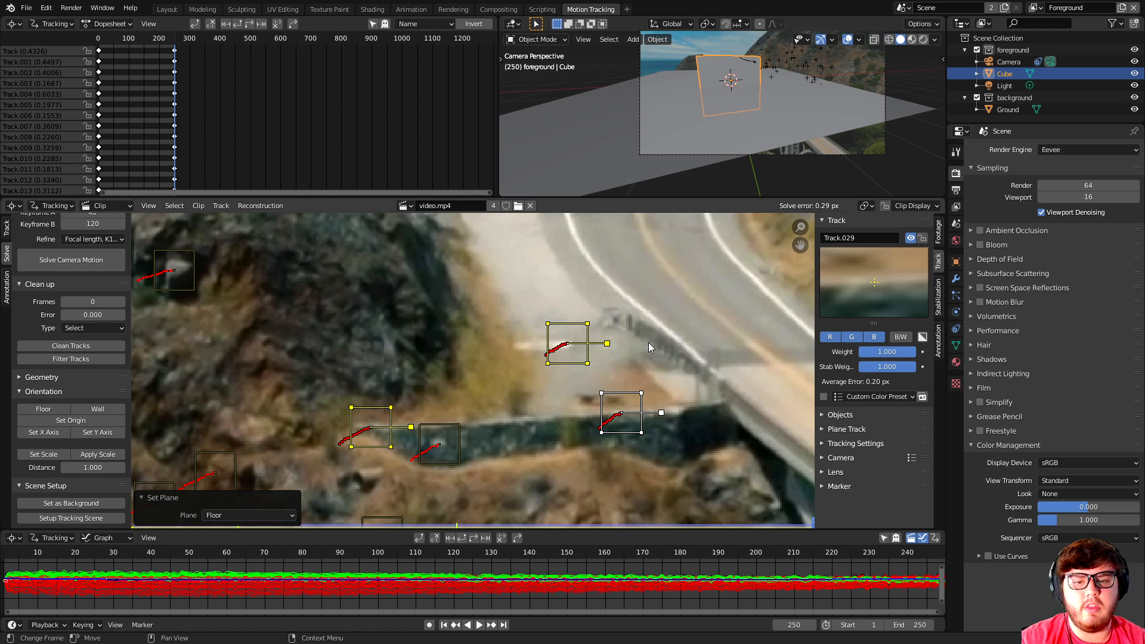
pyautogui.scroll(-6, 644, 344)
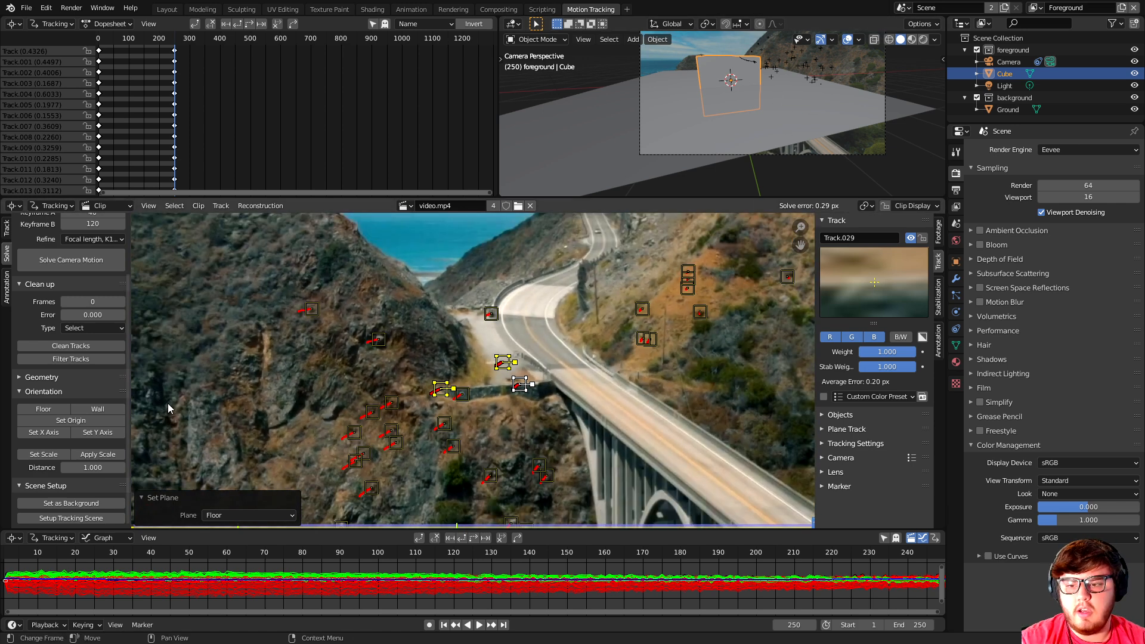
# Set the scene scale from the distance between the two new wall markers.
pyautogui.click(515, 358)
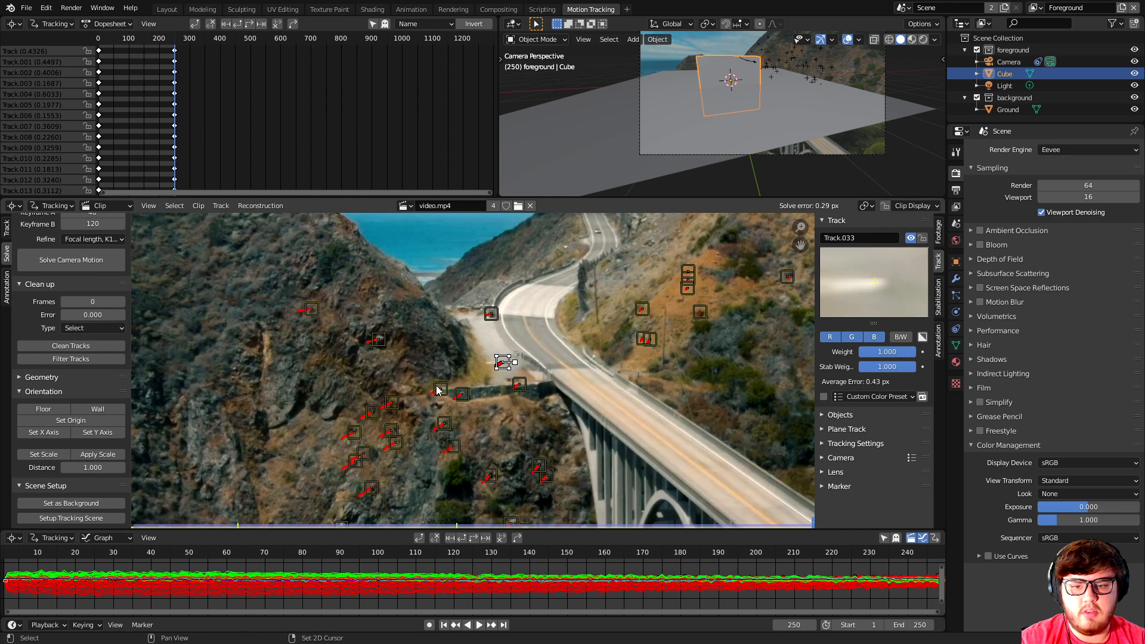
pyautogui.click(443, 388)
pyautogui.keyDown('shift'); pyautogui.click(519, 382); pyautogui.keyUp('shift')
pyautogui.click(44, 455)
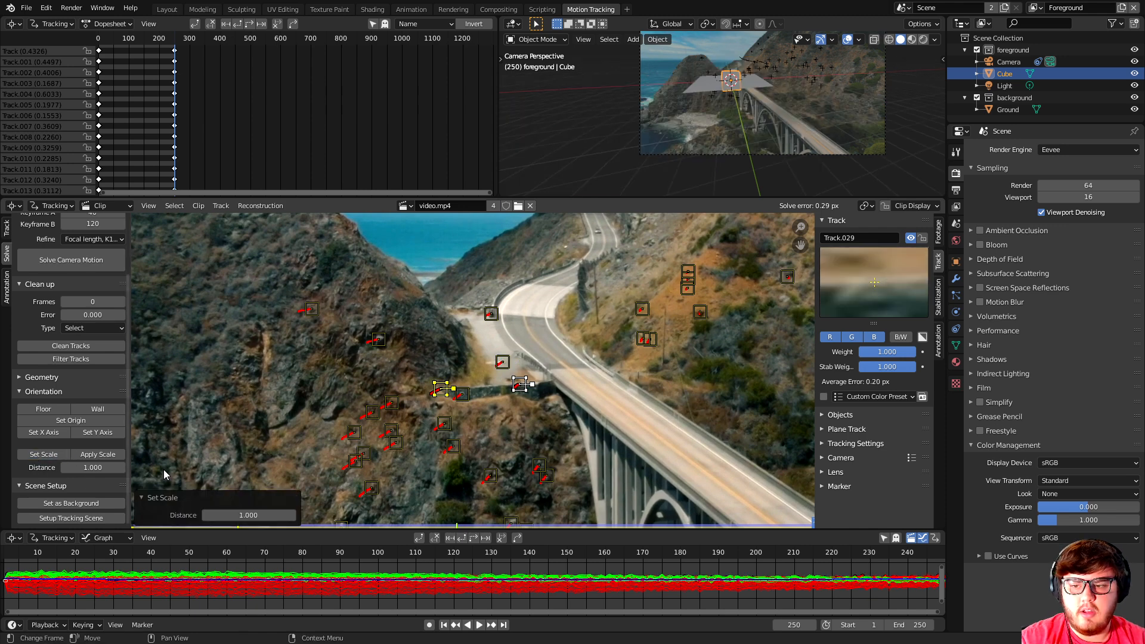
pyautogui.moveTo(234, 513); pyautogui.dragTo(236, 513)
# Set the origin at the wall marker nearer the road and align the Y axis with the pull-off marker.
pyautogui.click(503, 361)
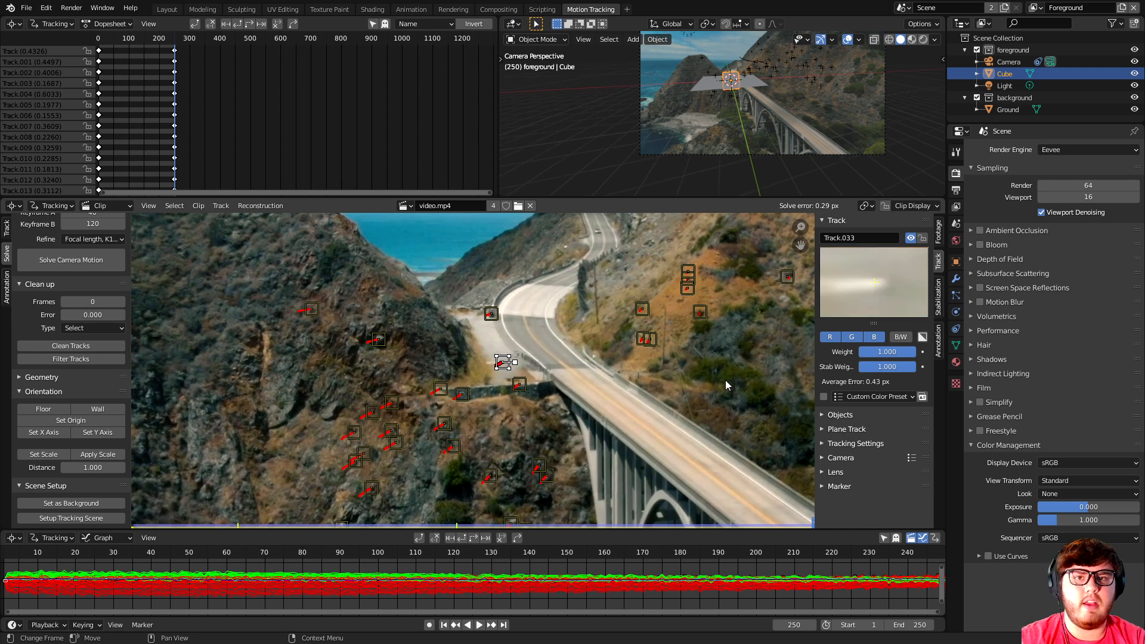
pyautogui.click(519, 384)
pyautogui.click(89, 422)
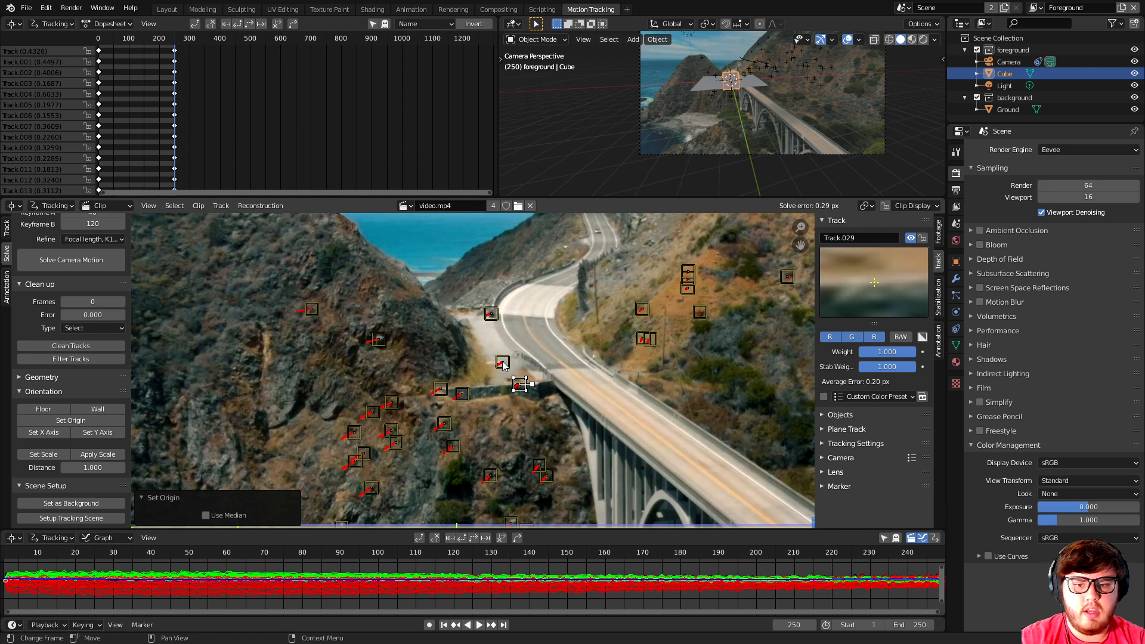
pyautogui.click(503, 362)
pyautogui.click(98, 432)
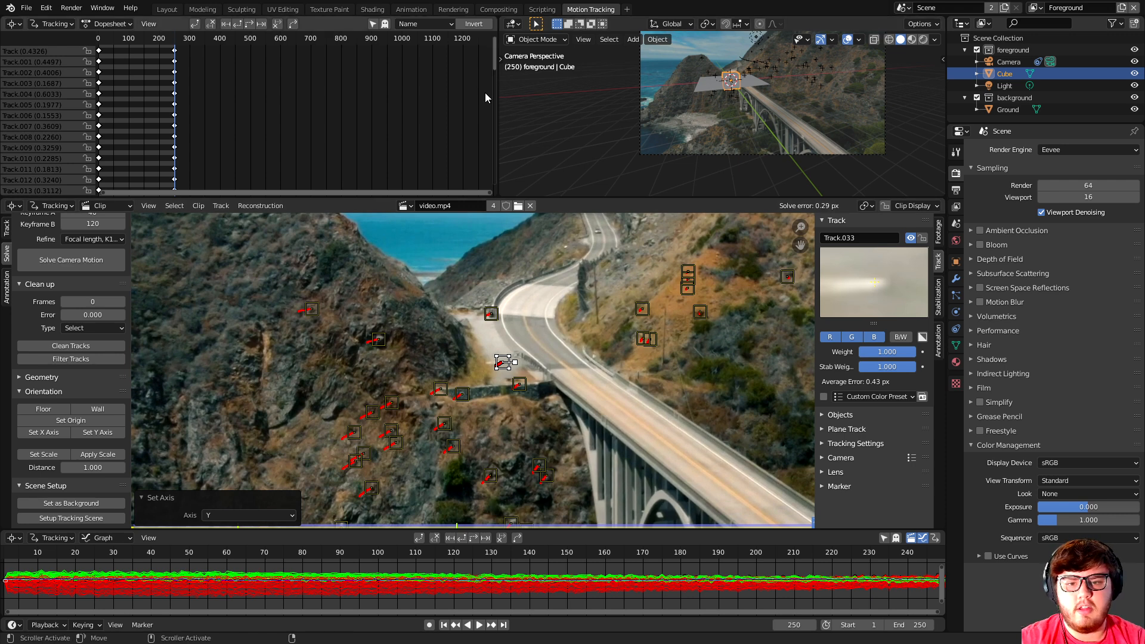
# Switch to the Layout workspace, look through the camera, and delete the default cube.
pyautogui.click(167, 10)
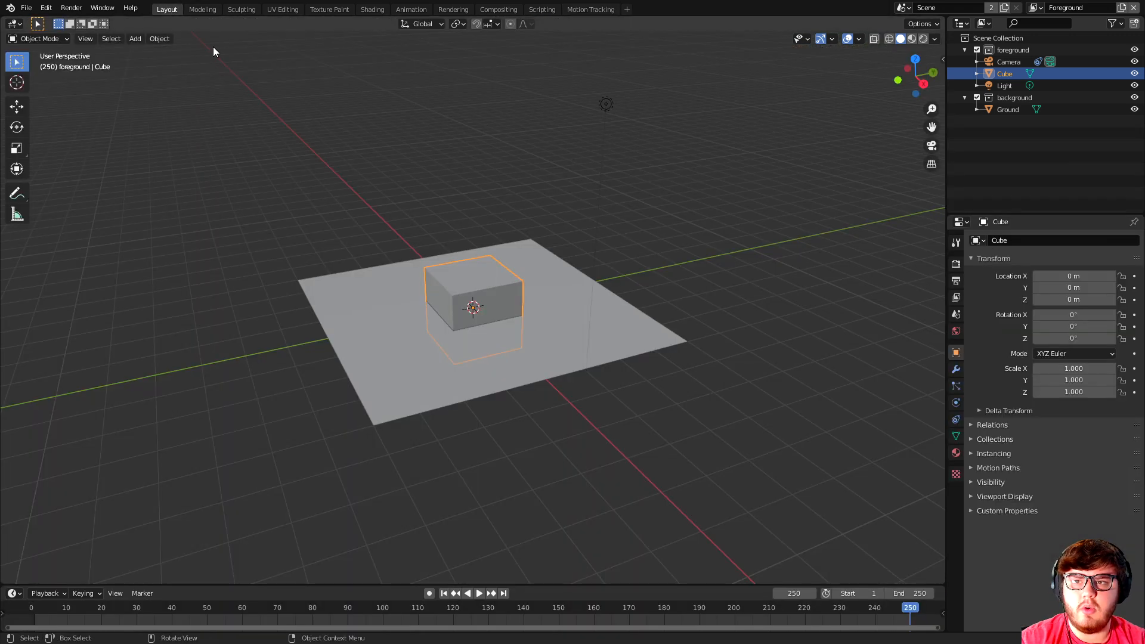
pyautogui.press('KP_0')
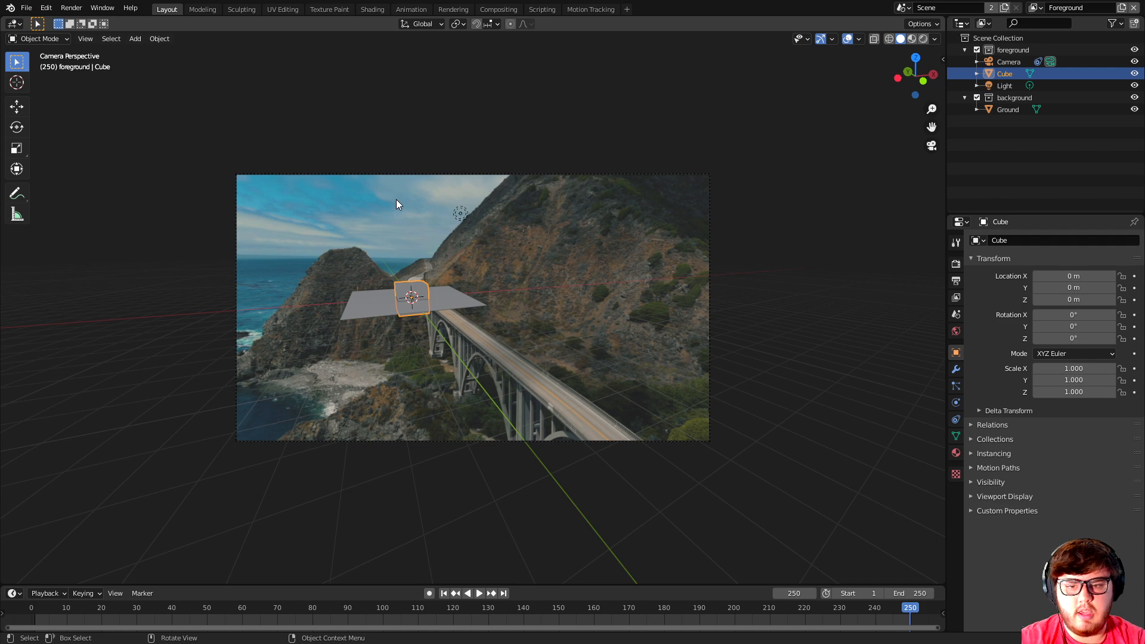
pyautogui.scroll(4, 396, 199)
pyautogui.keyDown('shift'); pyautogui.moveTo(390, 283); pyautogui.dragTo(489, 276, button='middle'); pyautogui.keyUp('shift')
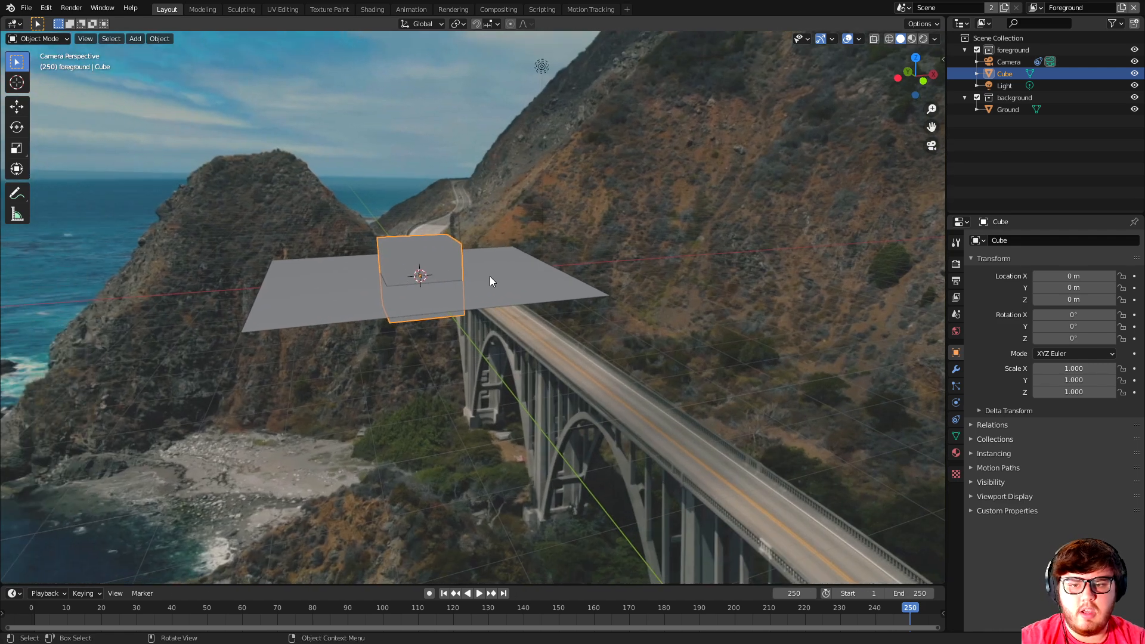
pyautogui.press('Delete')
# Scale the Ground plane down to about 0.204 so it covers only the area beside the road.
pyautogui.click(449, 256)
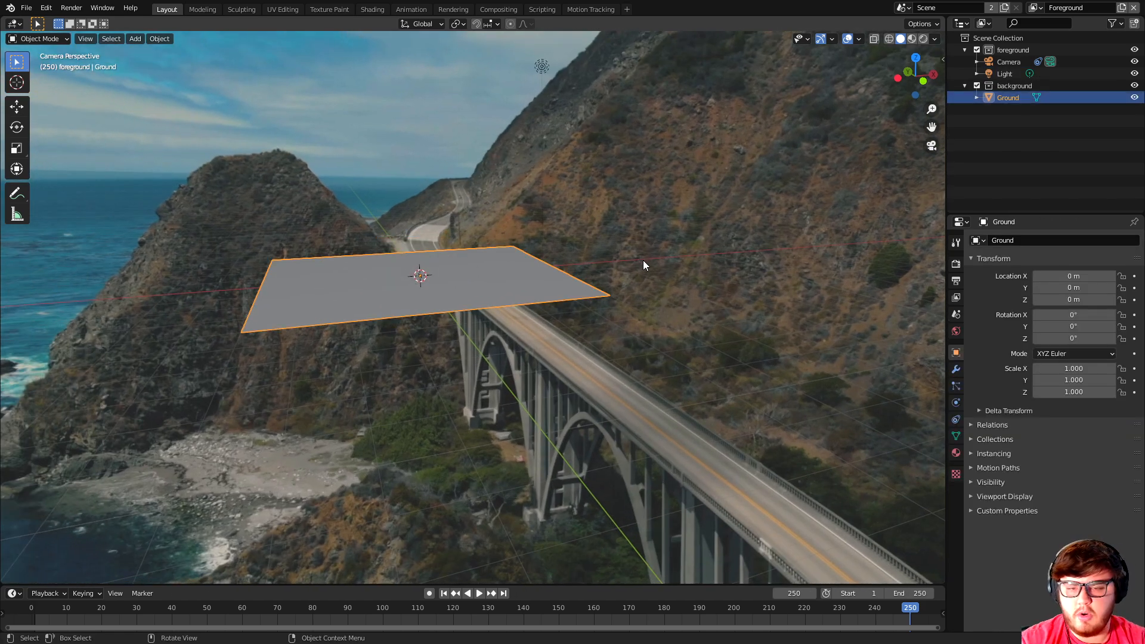
pyautogui.press('g')
pyautogui.rightClick(636, 260)
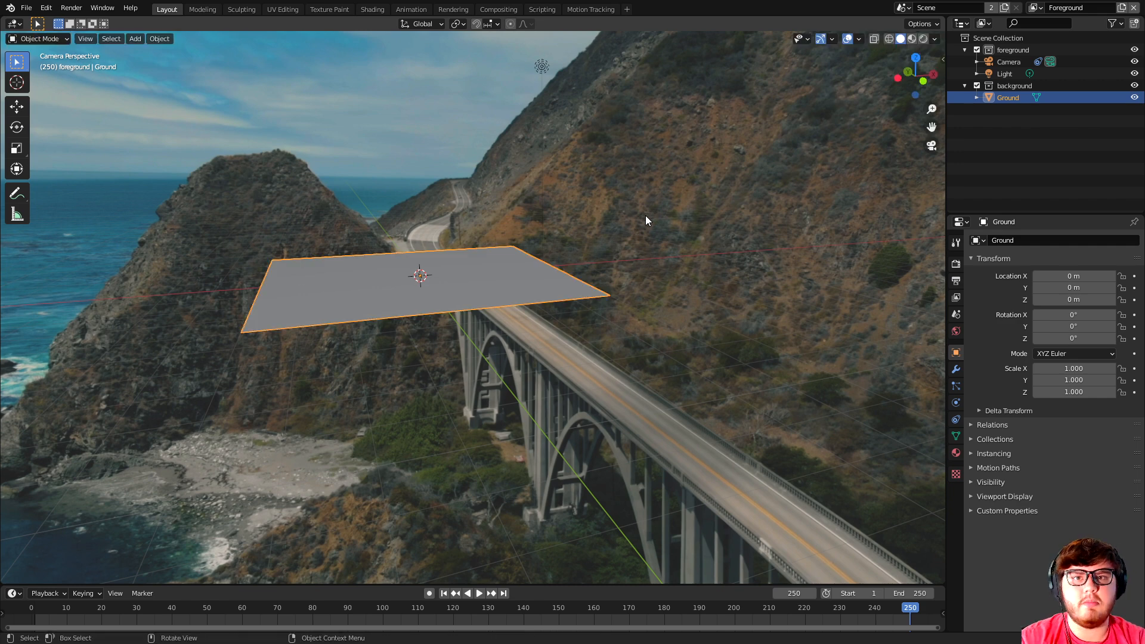
pyautogui.press('s')
pyautogui.click(463, 268)
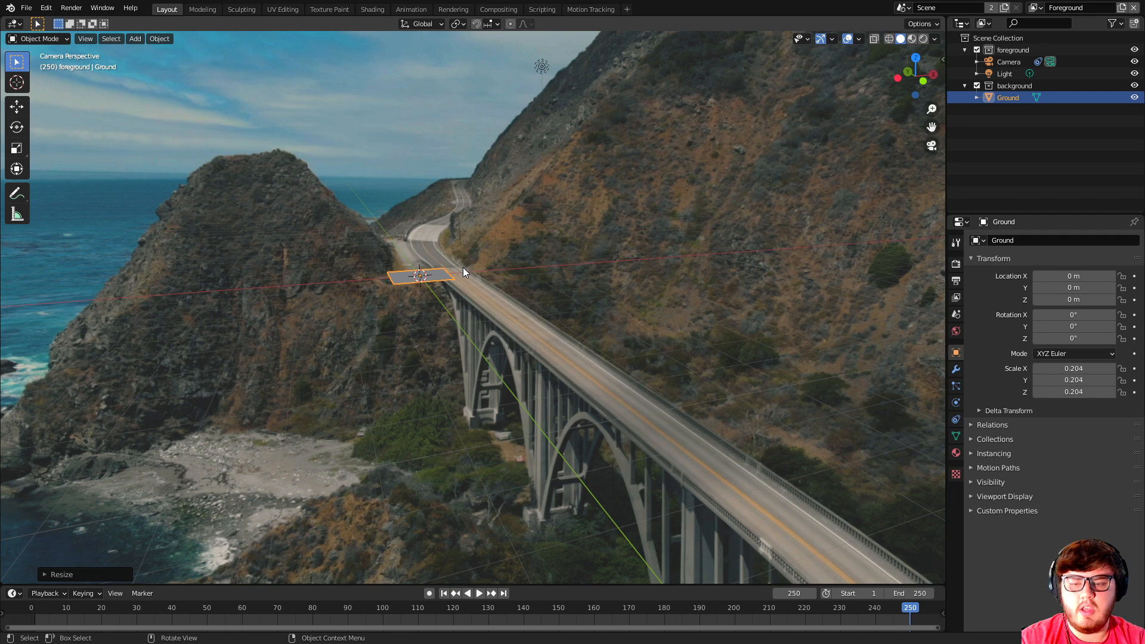
pyautogui.press('g')
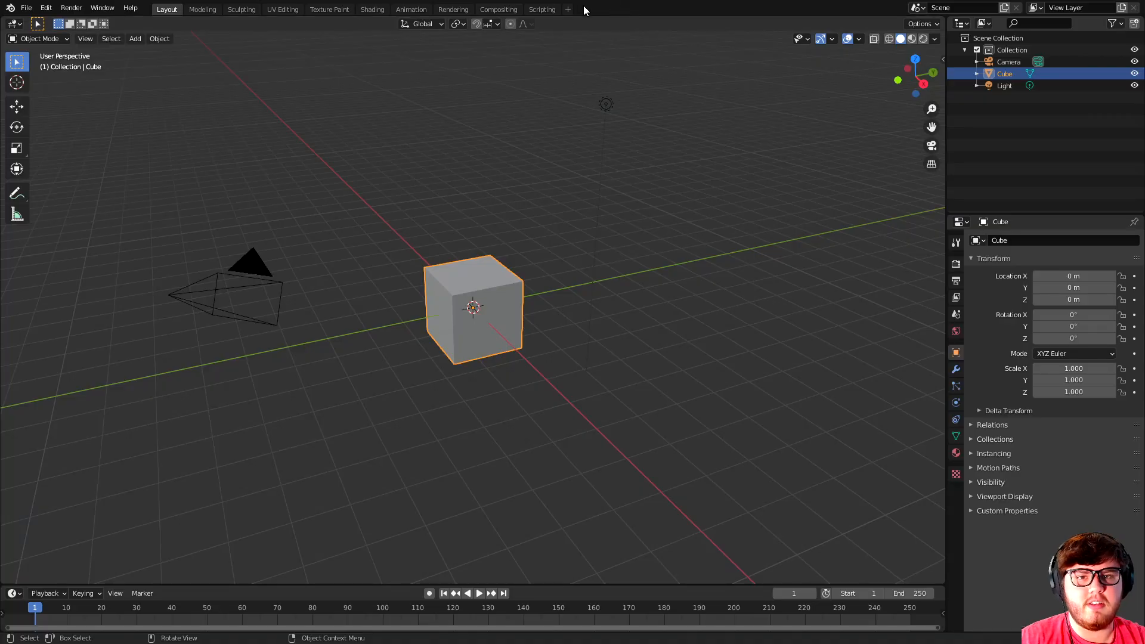
# Add the VFX Motion Tracking workspace to the new scene.
pyautogui.click(569, 9)
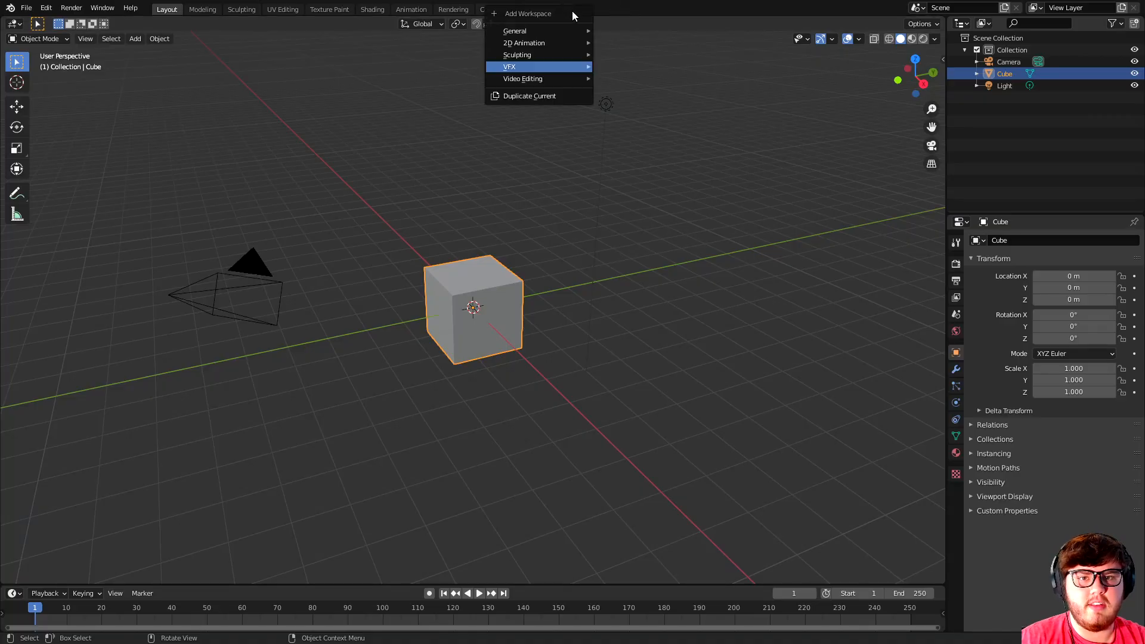
pyautogui.moveTo(540, 66)
pyautogui.click(614, 90)
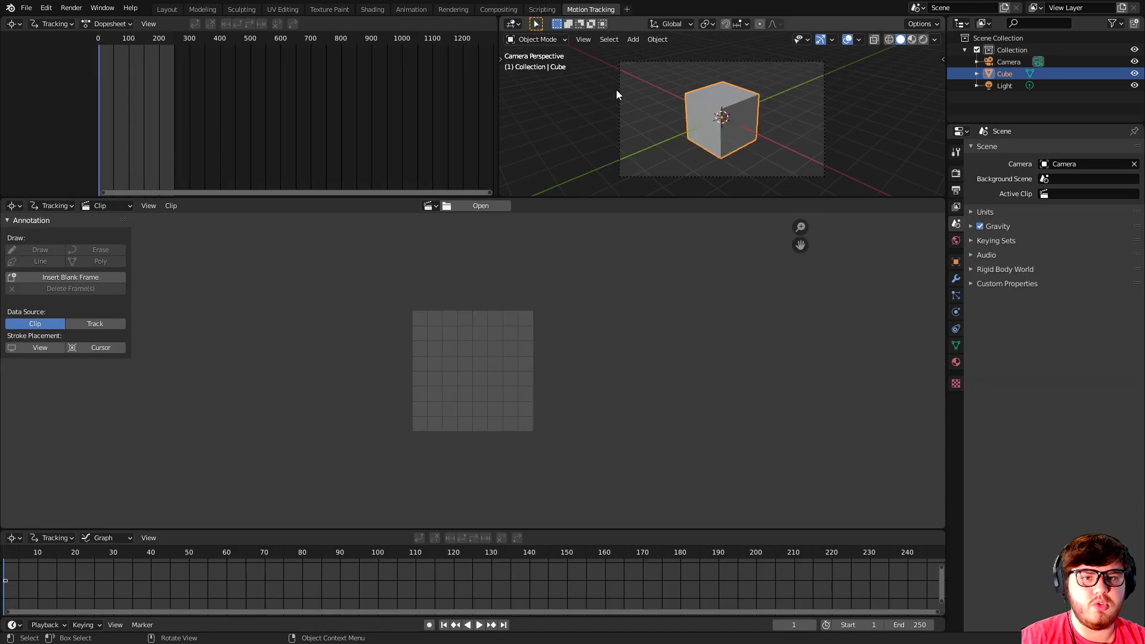
# Open Pexels Videos 2330708.mp4 as the tracking clip and set the color management view transform to Standard.
pyautogui.click(467, 205)
pyautogui.click(323, 47)
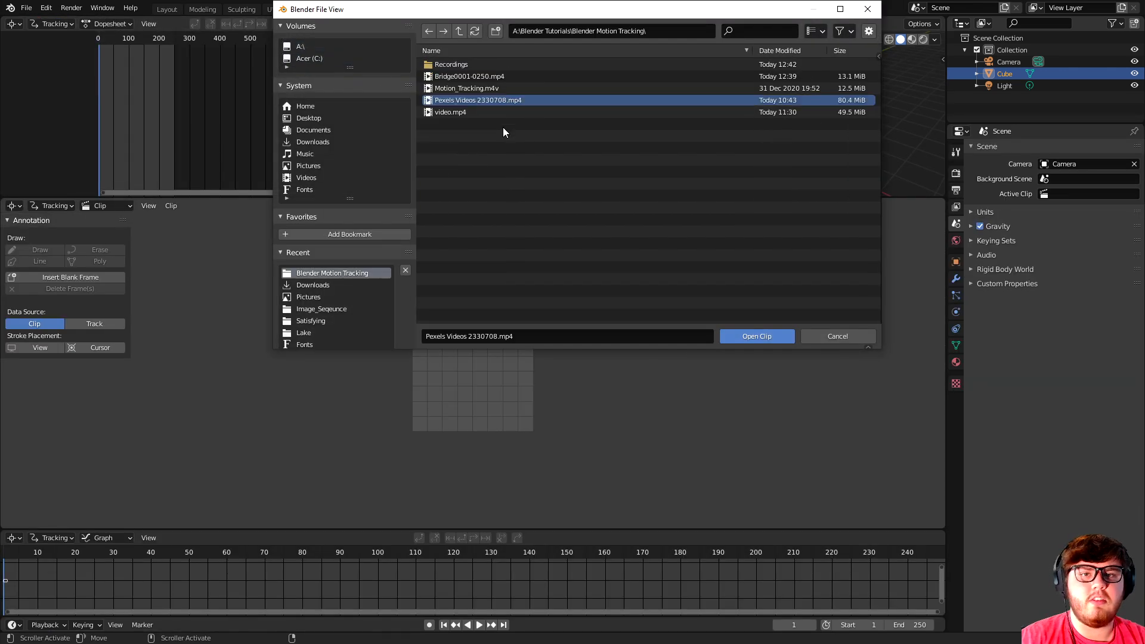
pyautogui.click(763, 338)
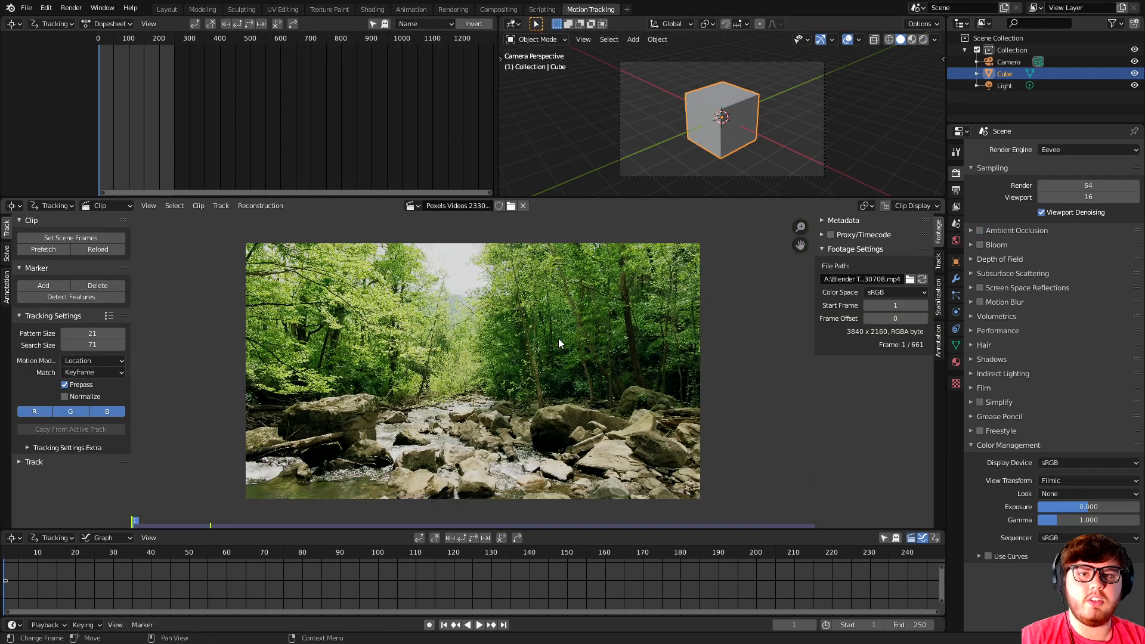
pyautogui.click(1071, 481)
pyautogui.click(1060, 494)
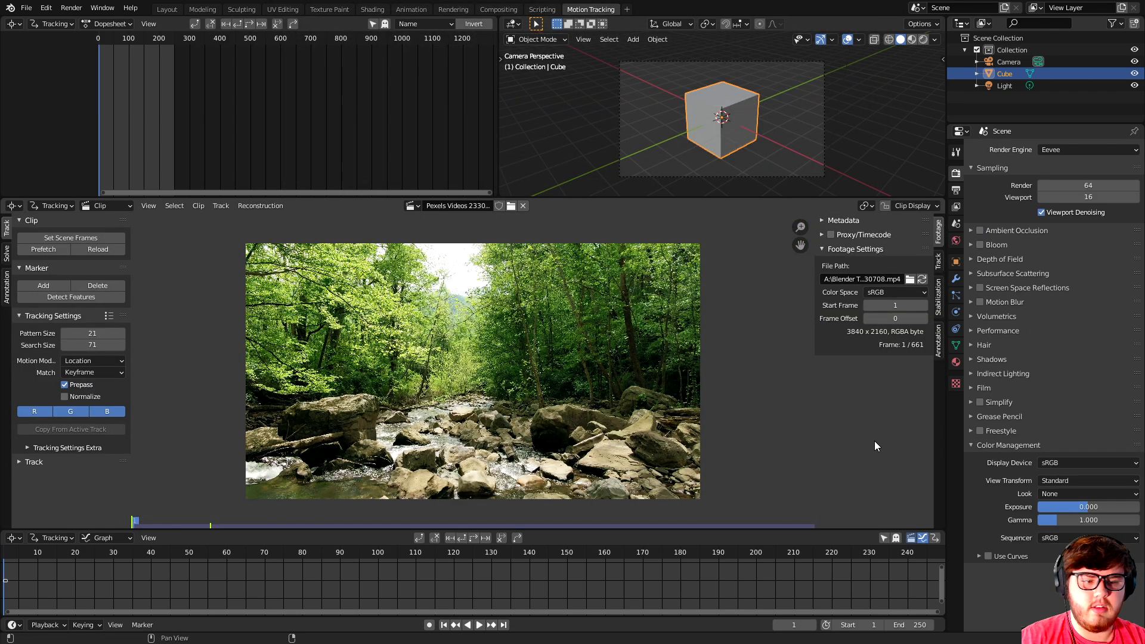
# Set the tracking match to Previous frame with Normalize enabled and a correlation of 0.9, then prefetch the clip.
pyautogui.click(93, 373)
pyautogui.click(71, 396)
pyautogui.click(48, 448)
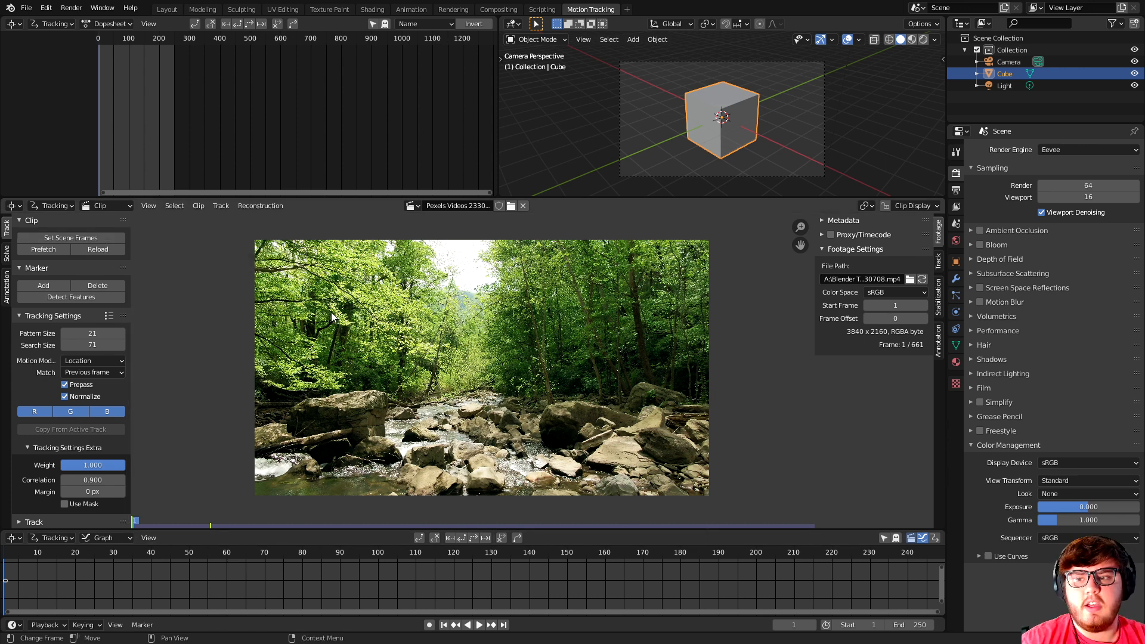
pyautogui.click(44, 250)
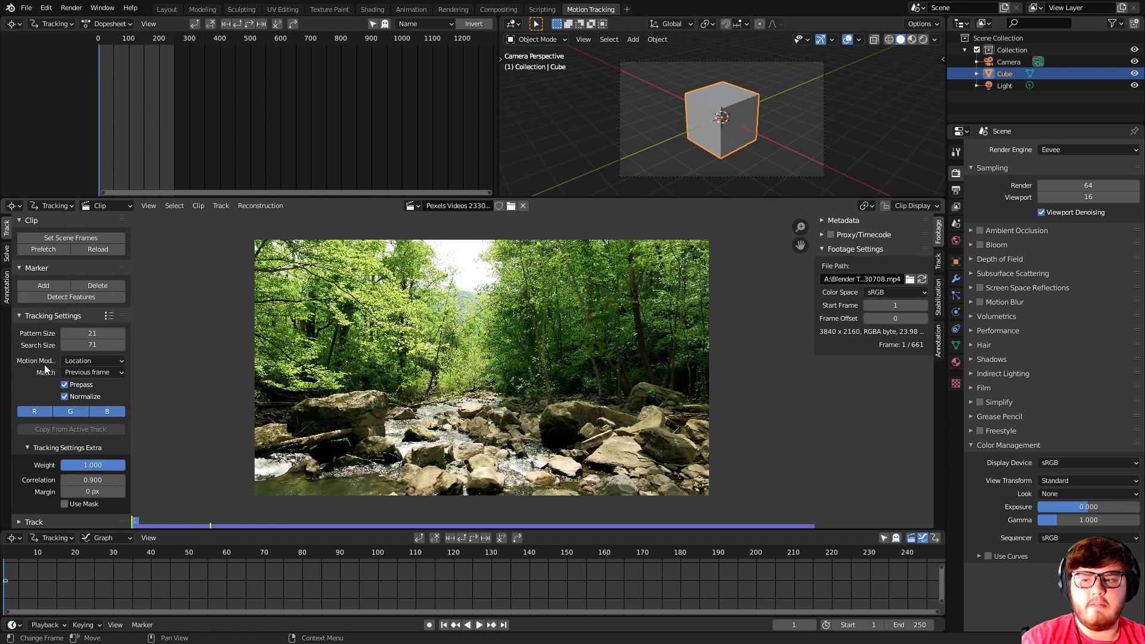
# Detect features across the whole first frame with the default detection settings and track all markers forward to frame 250.
pyautogui.keyDown('ctrl'); pyautogui.click(407, 435); pyautogui.keyUp('ctrl')
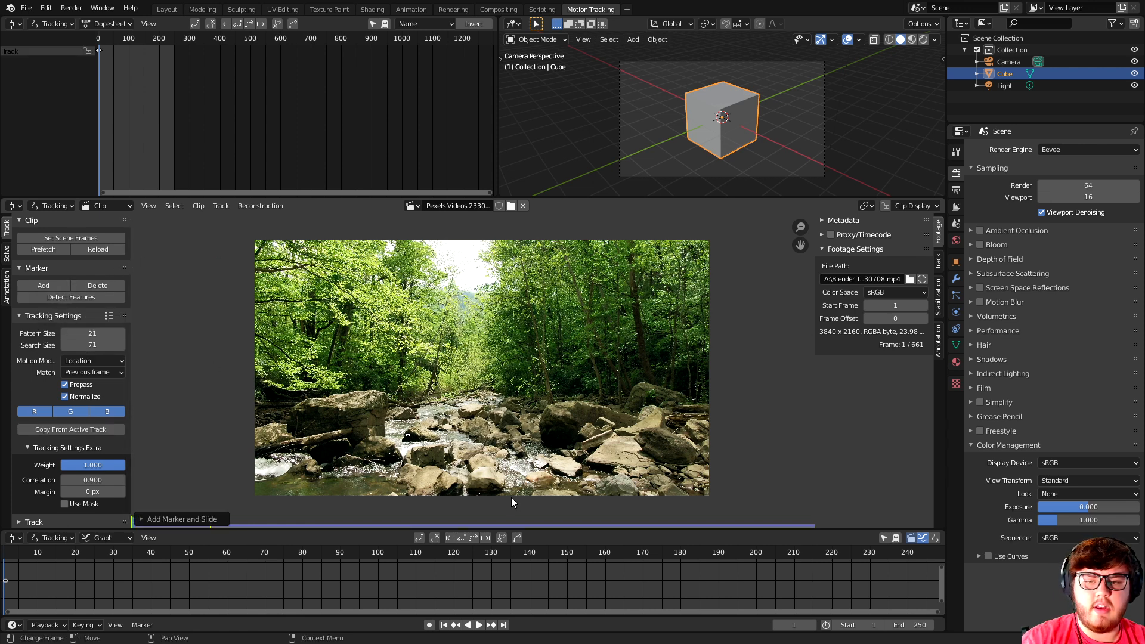
pyautogui.hotkey('ctrl', 'z')
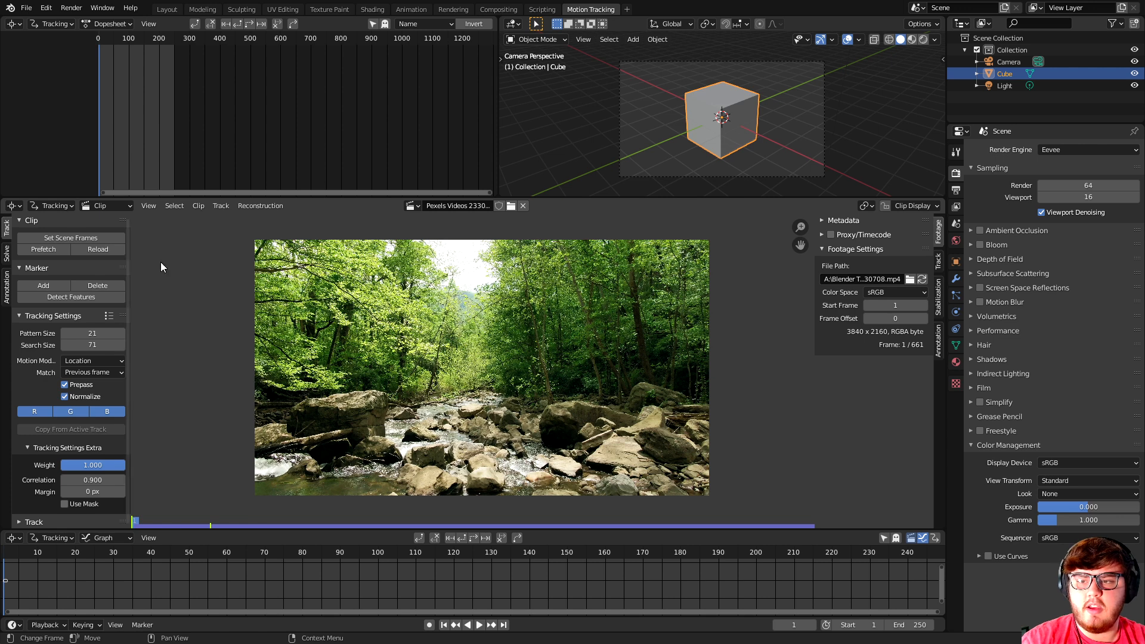
pyautogui.click(69, 297)
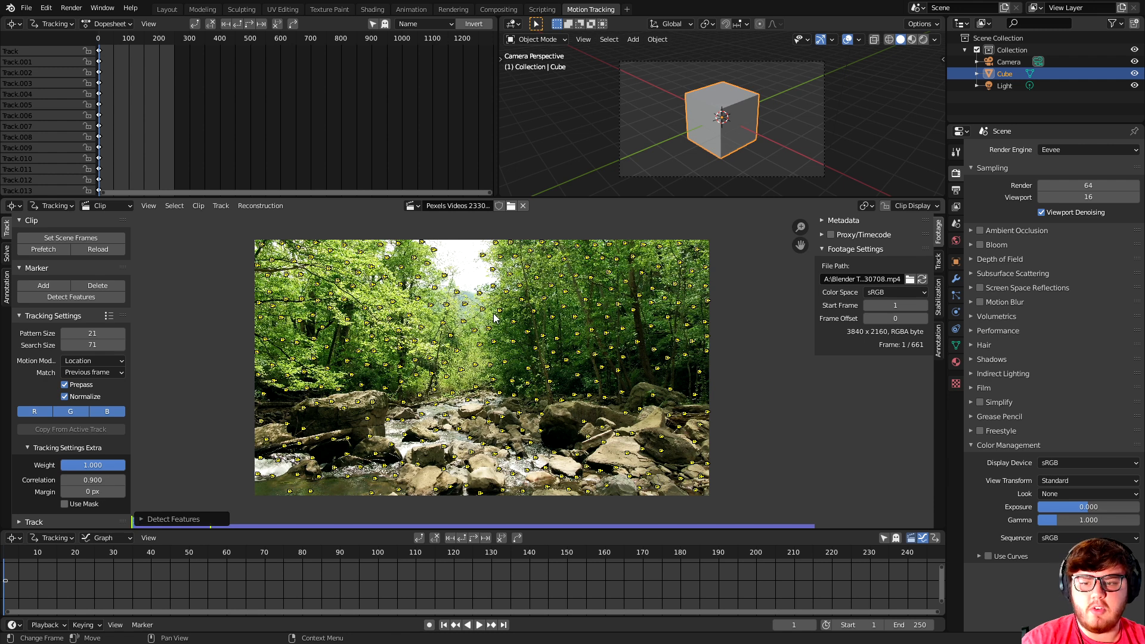
pyautogui.click(146, 518)
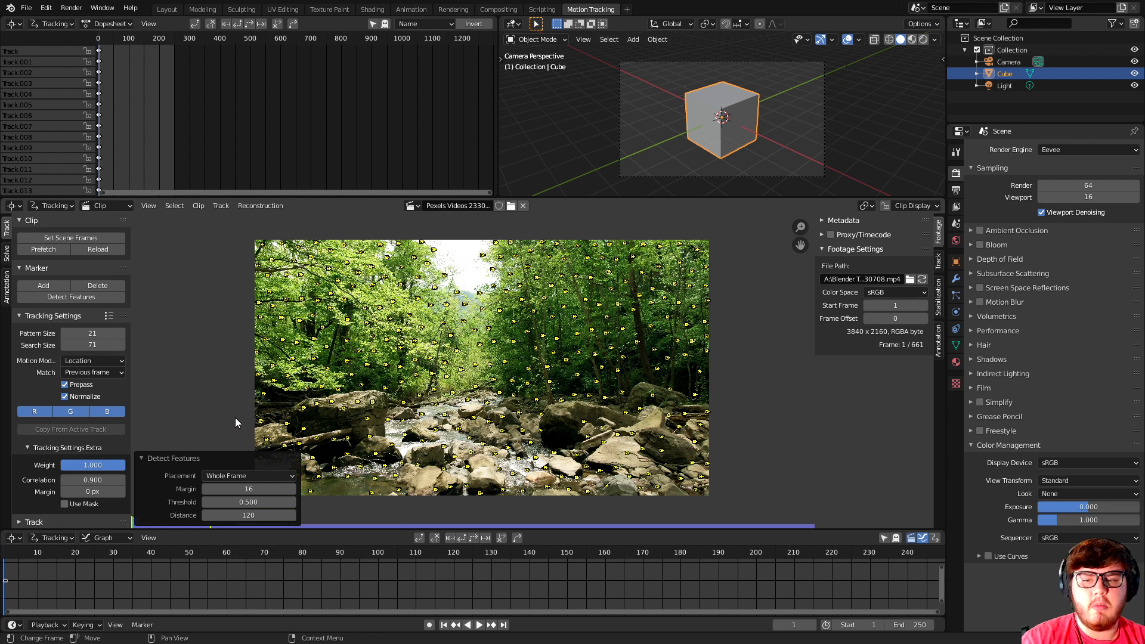
pyautogui.press('a')
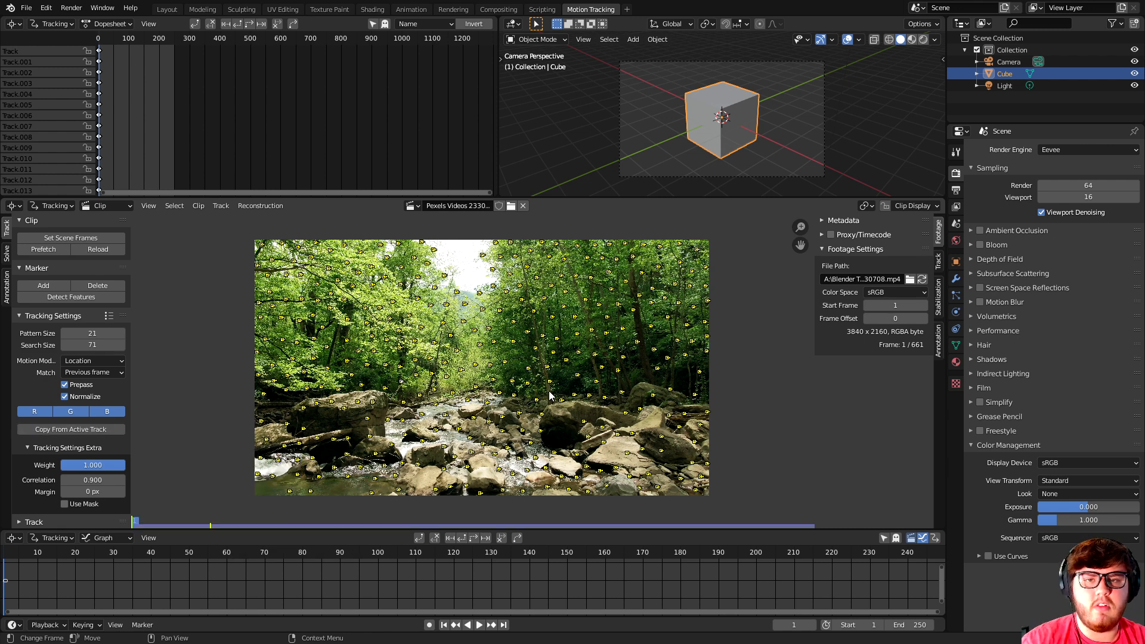
pyautogui.hotkey('ctrl', 't')
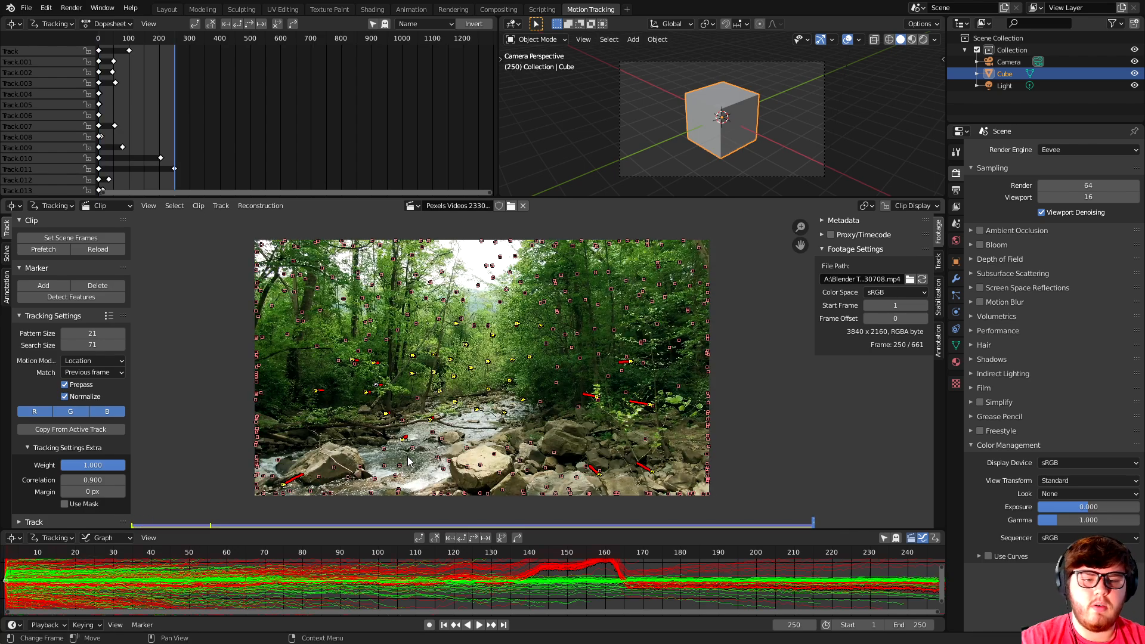
# Examine how the tracked markers follow the rocks, trees and stream at several frames between the start and frame 88.
pyautogui.moveTo(245, 573); pyautogui.dragTo(201, 577)
pyautogui.scroll(5, 581, 337)
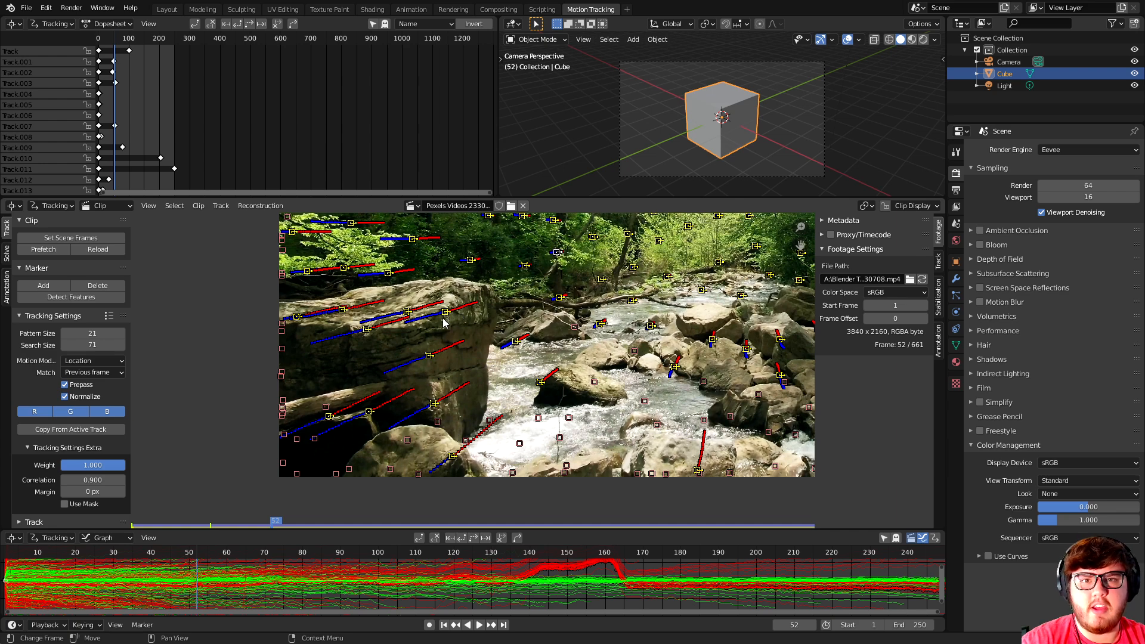
pyautogui.moveTo(202, 556); pyautogui.dragTo(332, 546)
pyautogui.moveTo(673, 334); pyautogui.dragTo(560, 424, button='middle')
pyautogui.scroll(3, 554, 432)
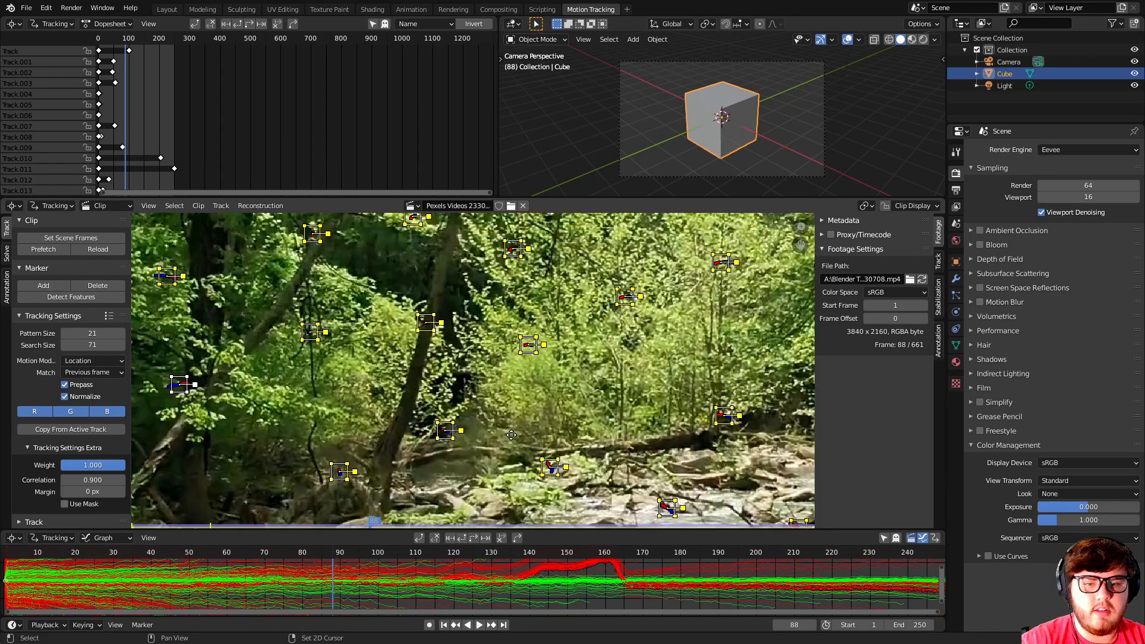
pyautogui.scroll(-4, 500, 439)
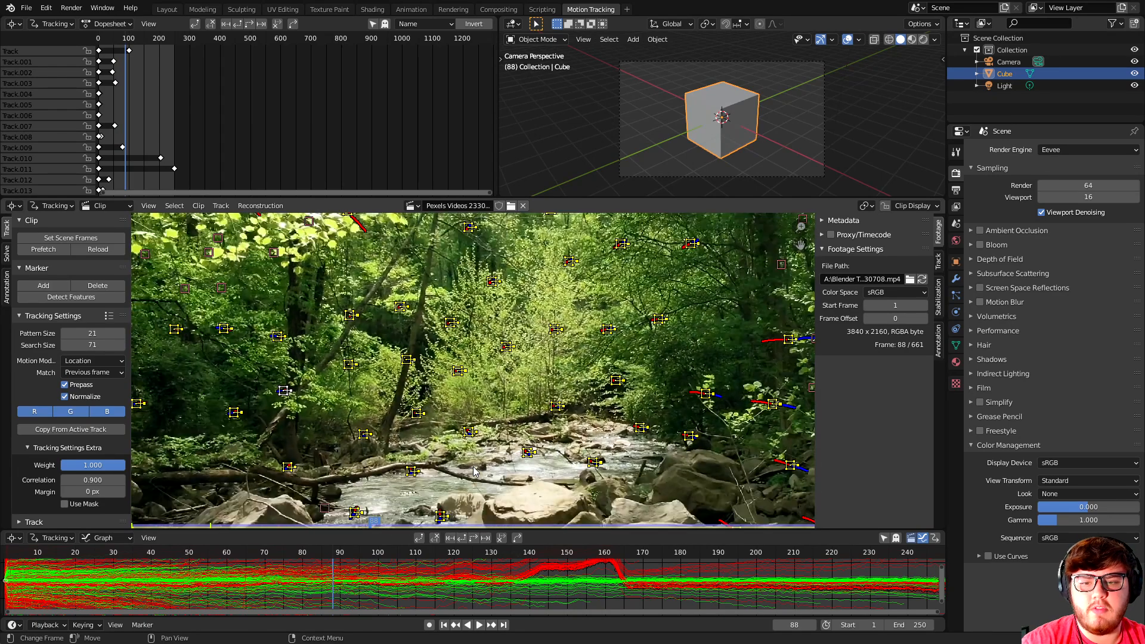
pyautogui.scroll(-3, 506, 407)
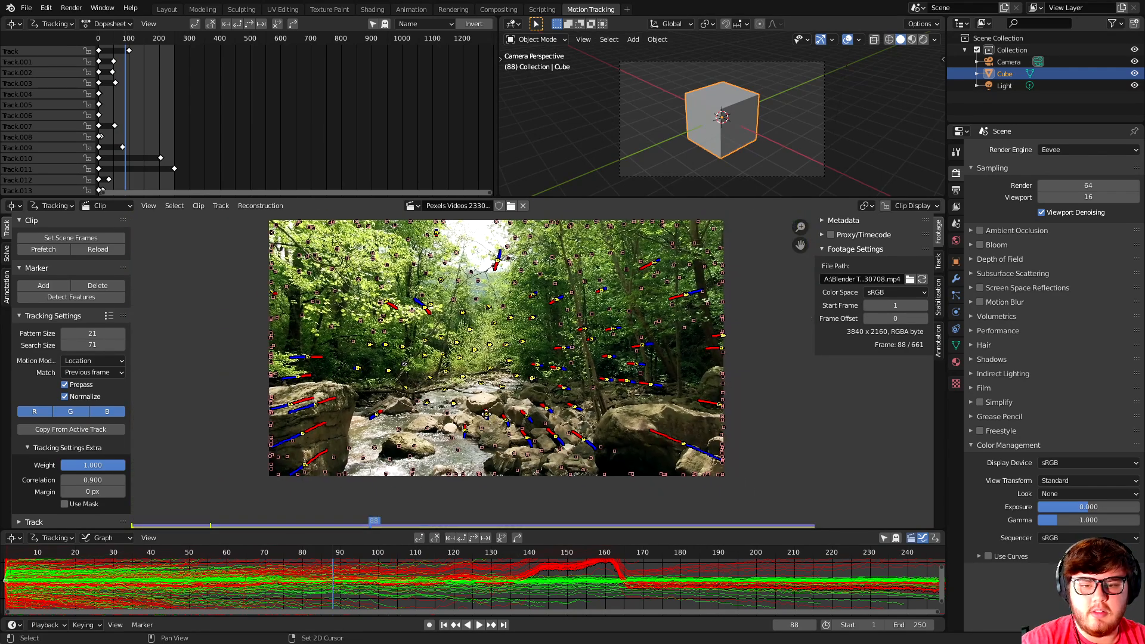
pyautogui.moveTo(352, 548); pyautogui.dragTo(265, 553)
pyautogui.press('Home')
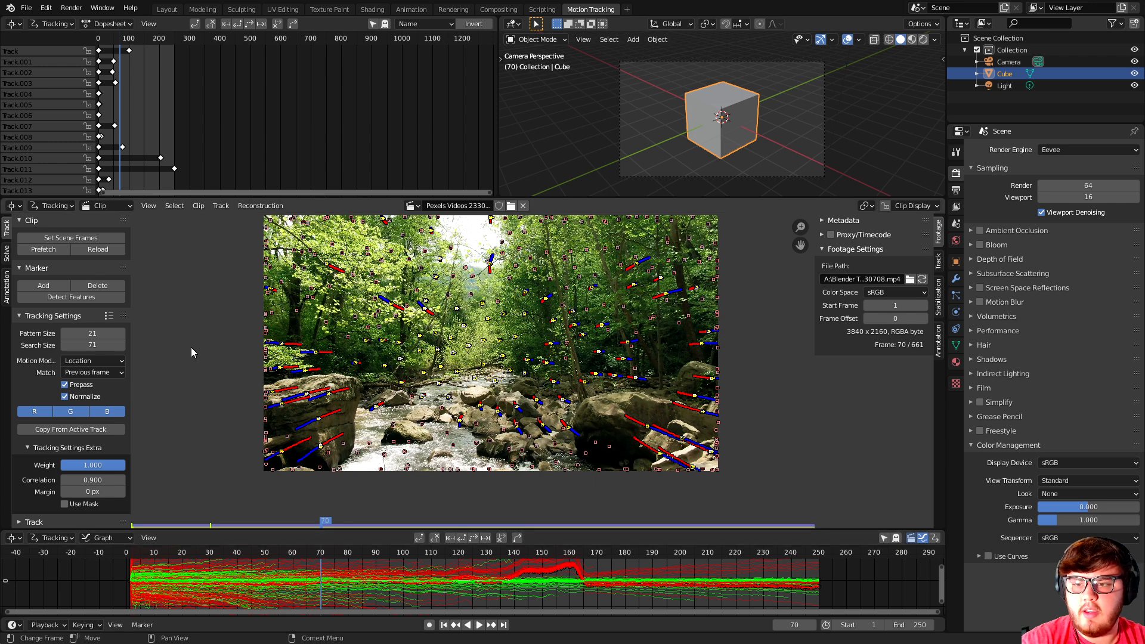
# Set the camera solve's Keyframe A to 15 and Keyframe B to 120.
pyautogui.click(8, 254)
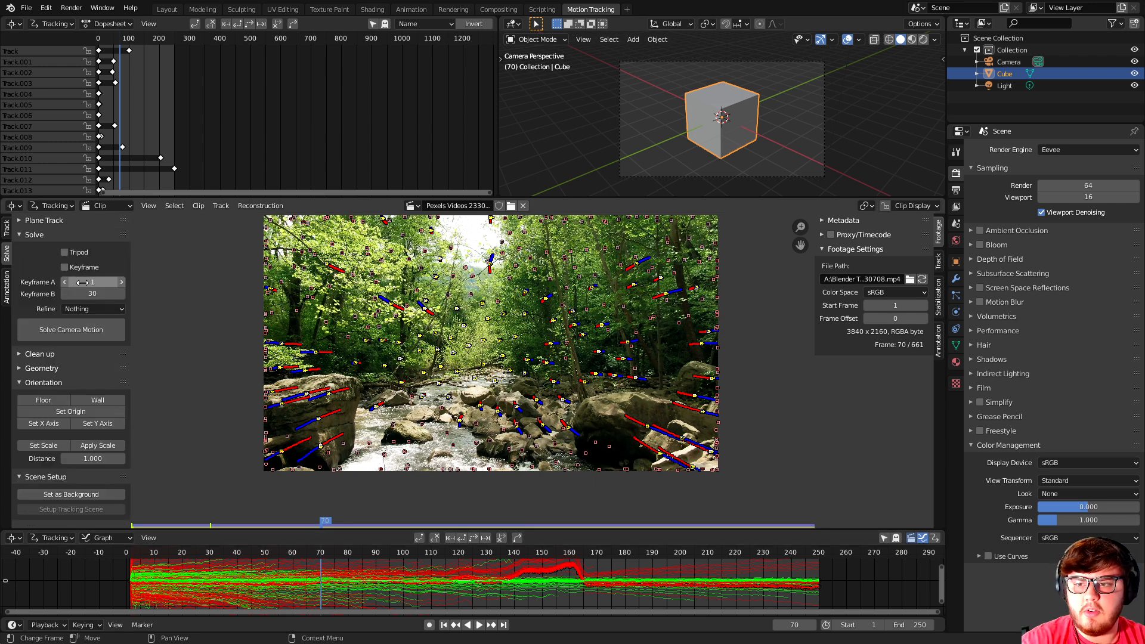
pyautogui.moveTo(251, 554); pyautogui.dragTo(171, 563)
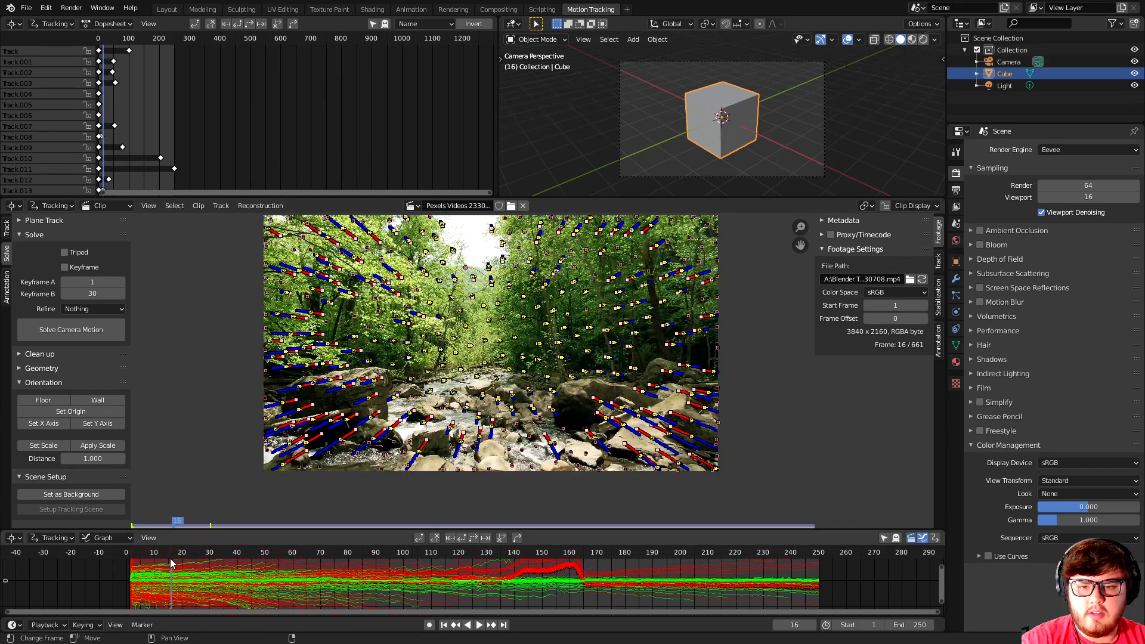
pyautogui.click(91, 282)
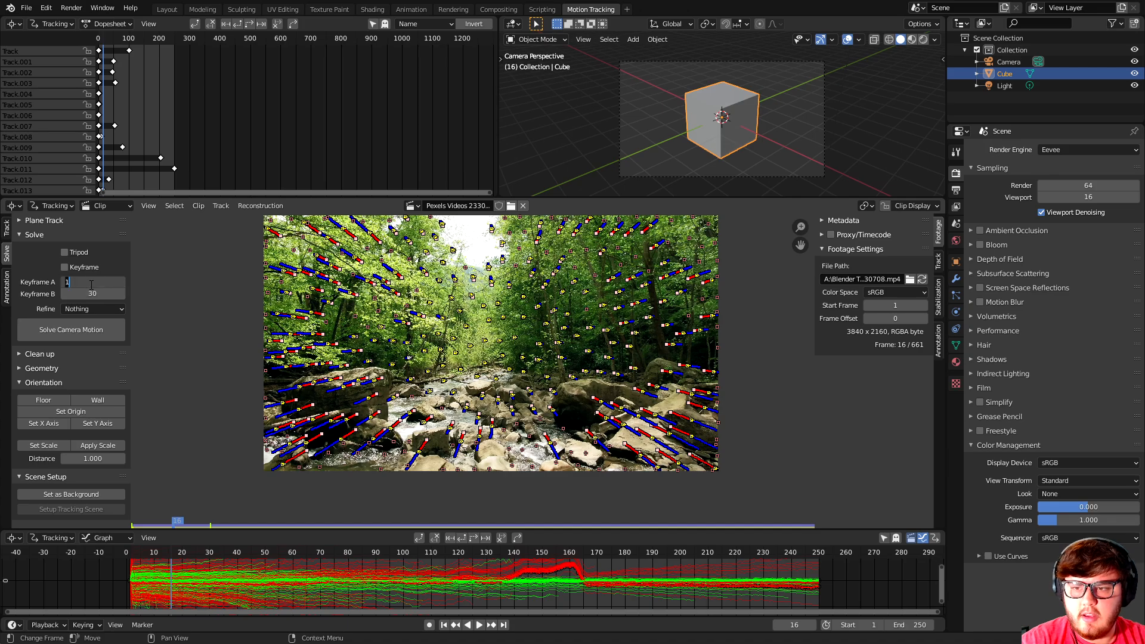
pyautogui.write('15')
pyautogui.press('Return')
pyautogui.press('space')
pyautogui.moveTo(236, 557); pyautogui.dragTo(479, 562)
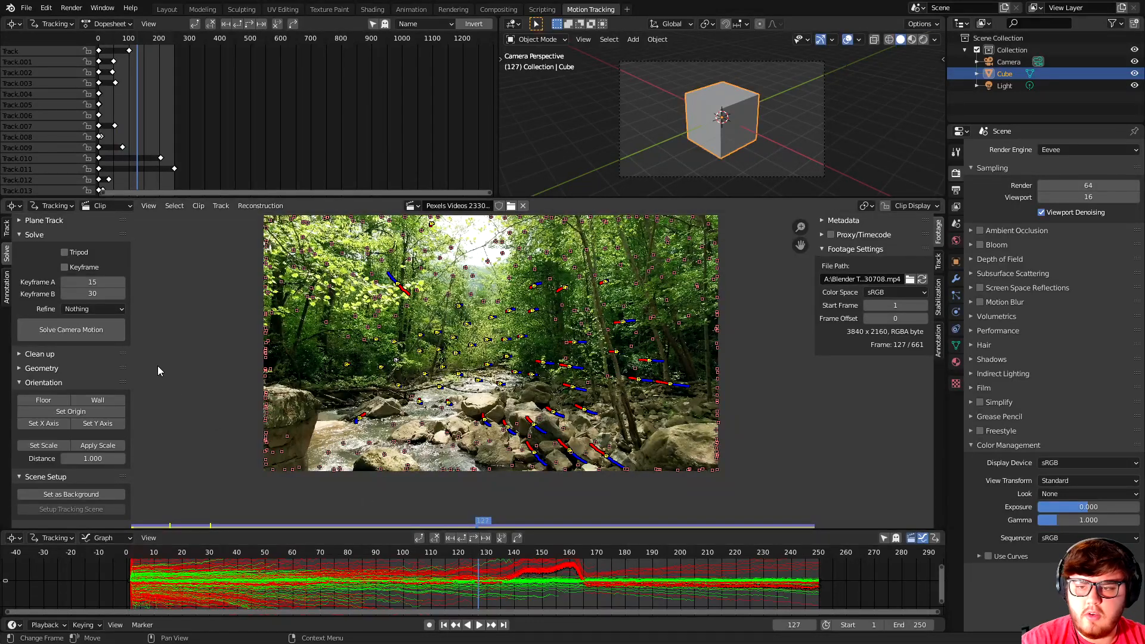
pyautogui.click(91, 293)
pyautogui.press('Return')
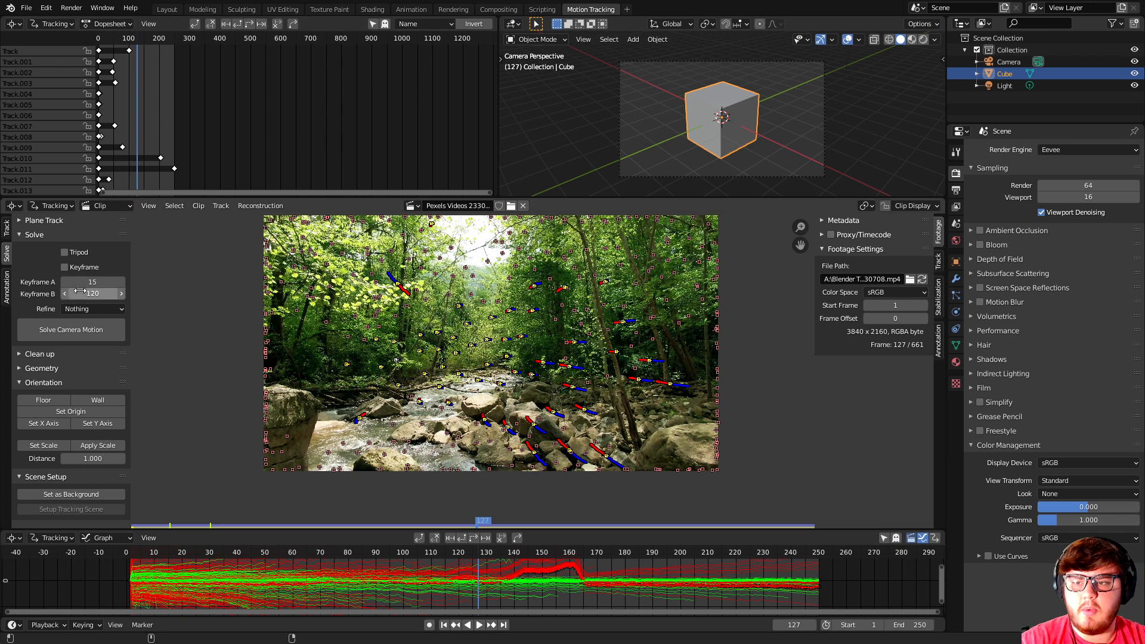
# Set the solve refinement to Focal length, K1, K2 and solve the camera motion.
pyautogui.click(90, 309)
pyautogui.click(114, 362)
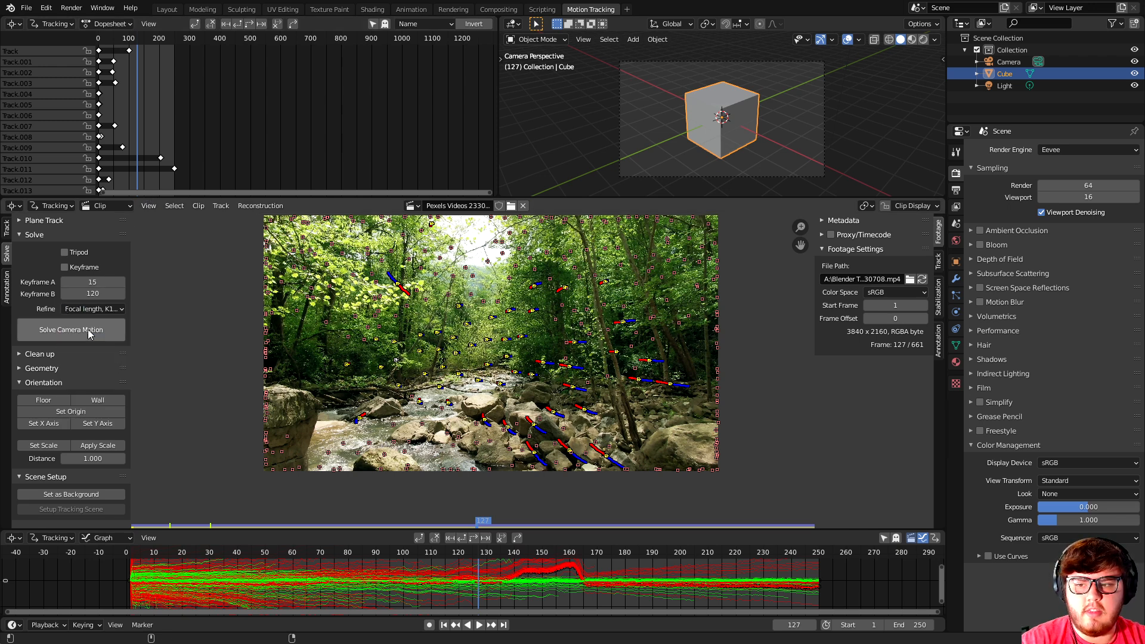
pyautogui.click(62, 331)
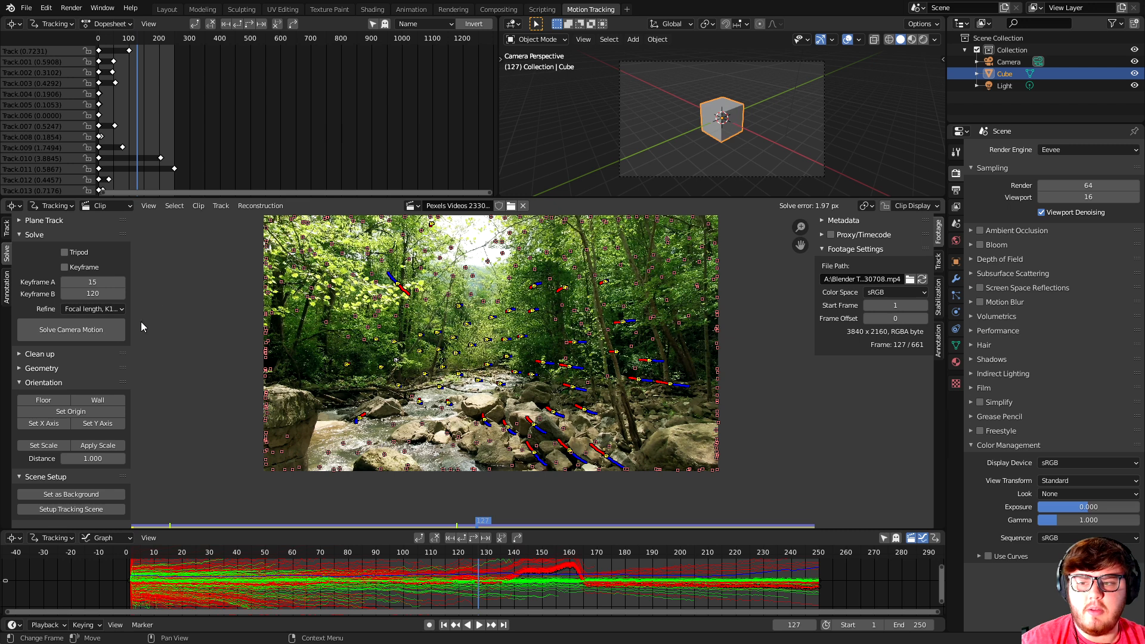
# Use Clean Tracks with a raised reprojection error threshold to select and delete the worst tracks, and solve the camera motion again.
pyautogui.click(19, 354)
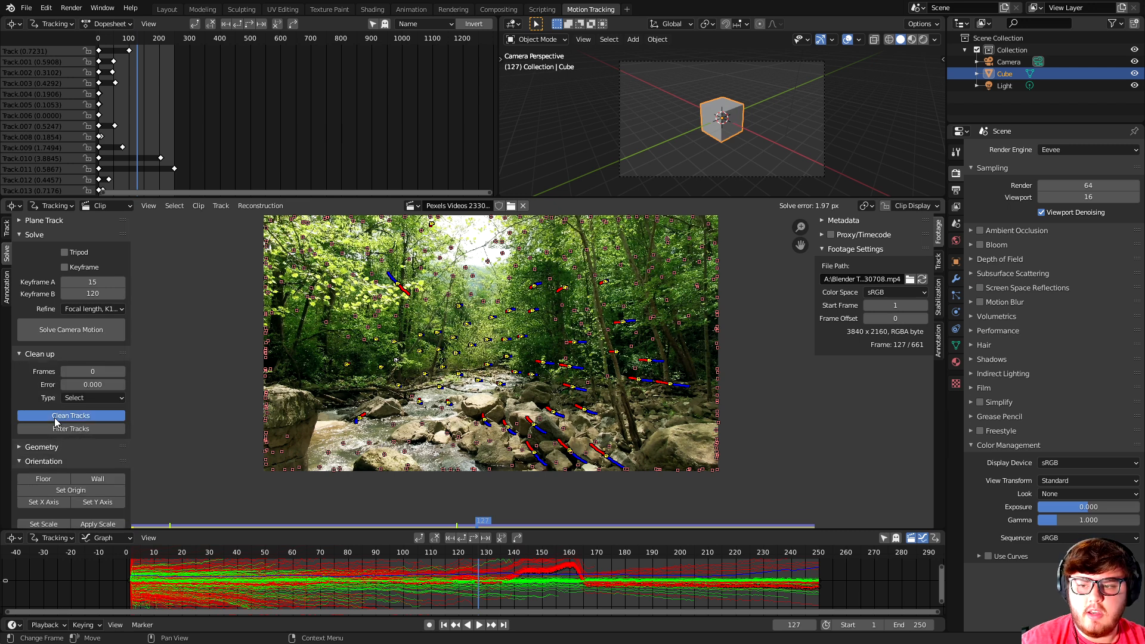
pyautogui.click(71, 415)
pyautogui.click(196, 385)
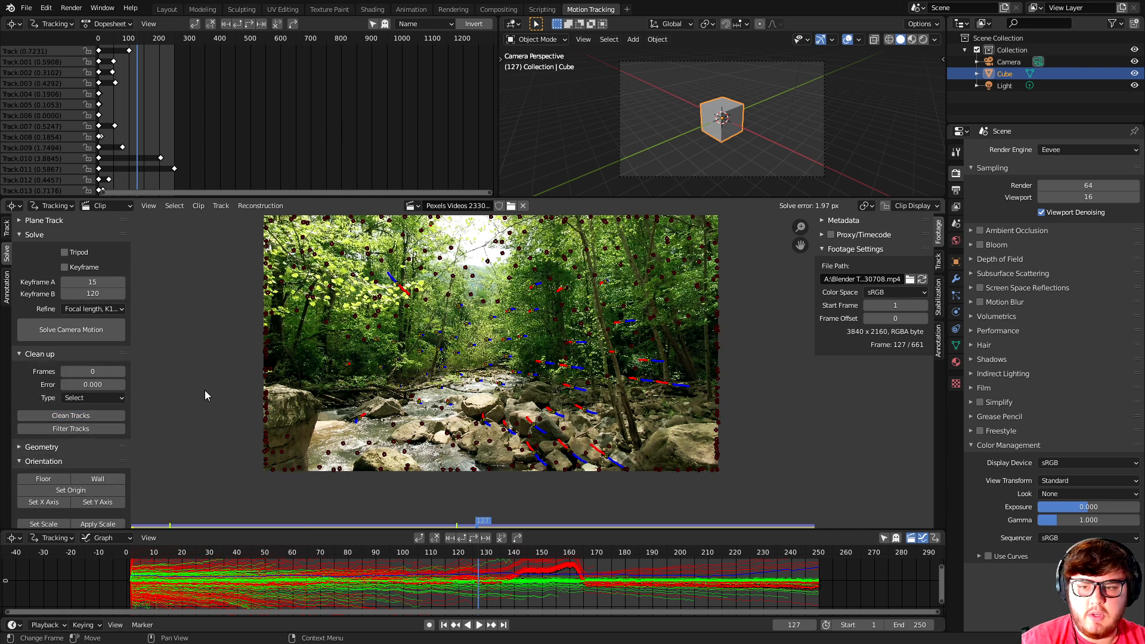
pyautogui.click(70, 415)
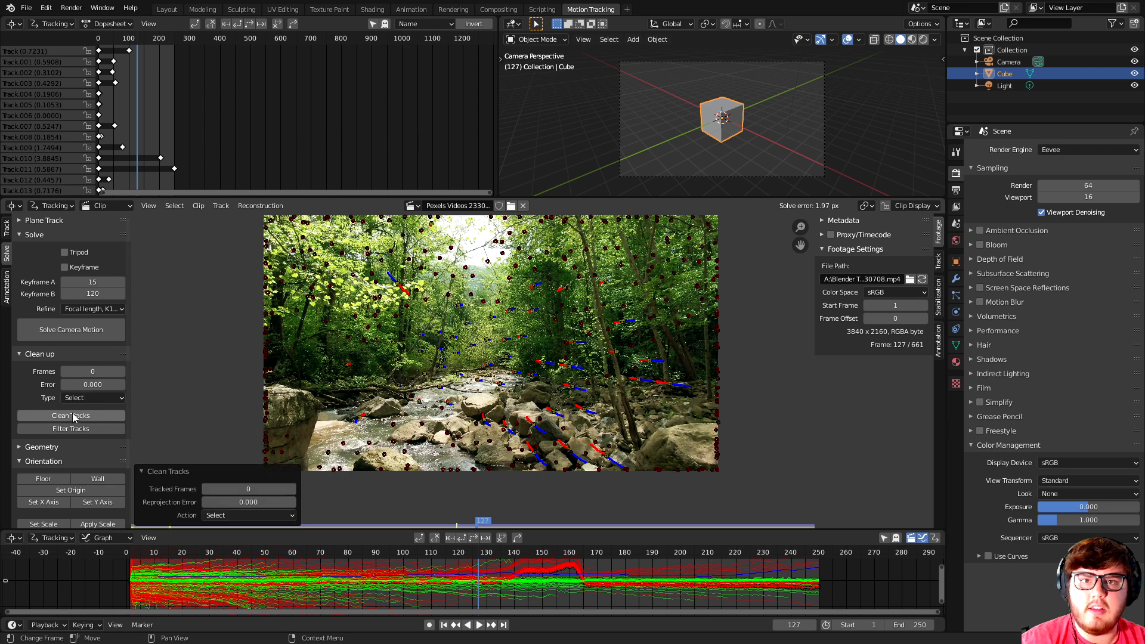
pyautogui.moveTo(239, 502); pyautogui.dragTo(262, 502)
pyautogui.press('x')
pyautogui.click(475, 340)
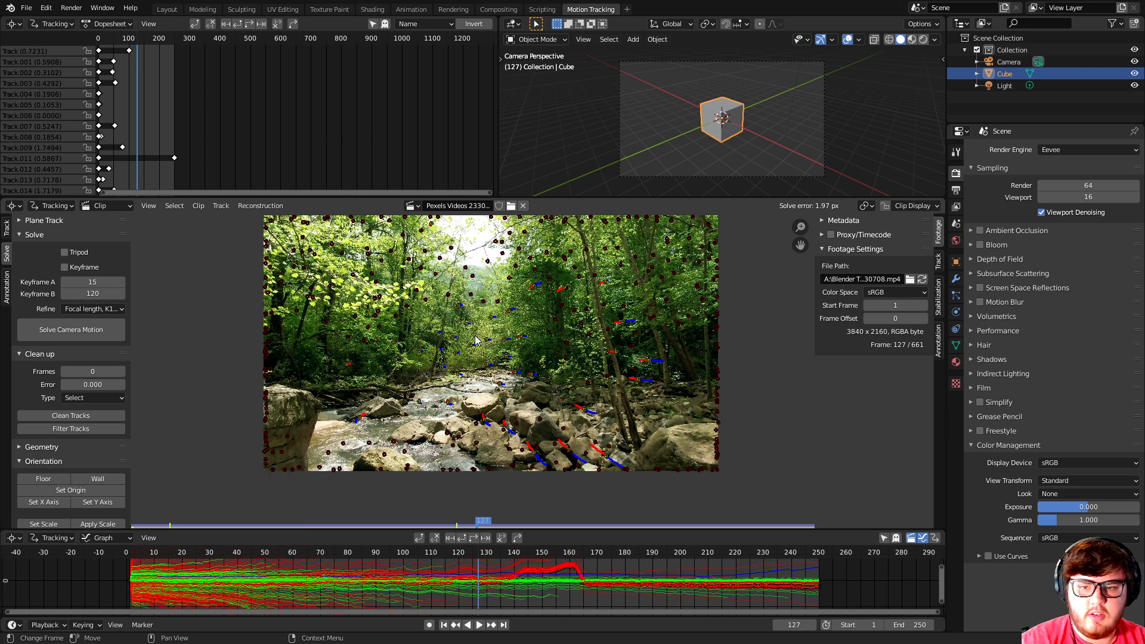
pyautogui.click(75, 326)
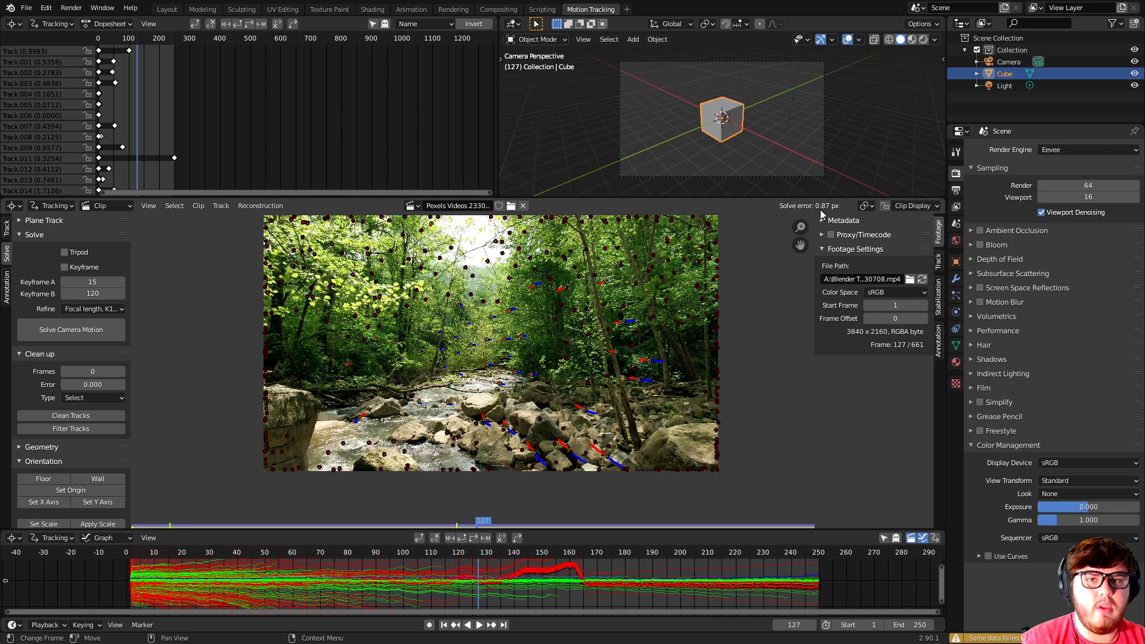
# Delete the tracks that Clean Tracks selects at a reprojection error of 1.34 and re-solve the camera motion.
pyautogui.click(99, 413)
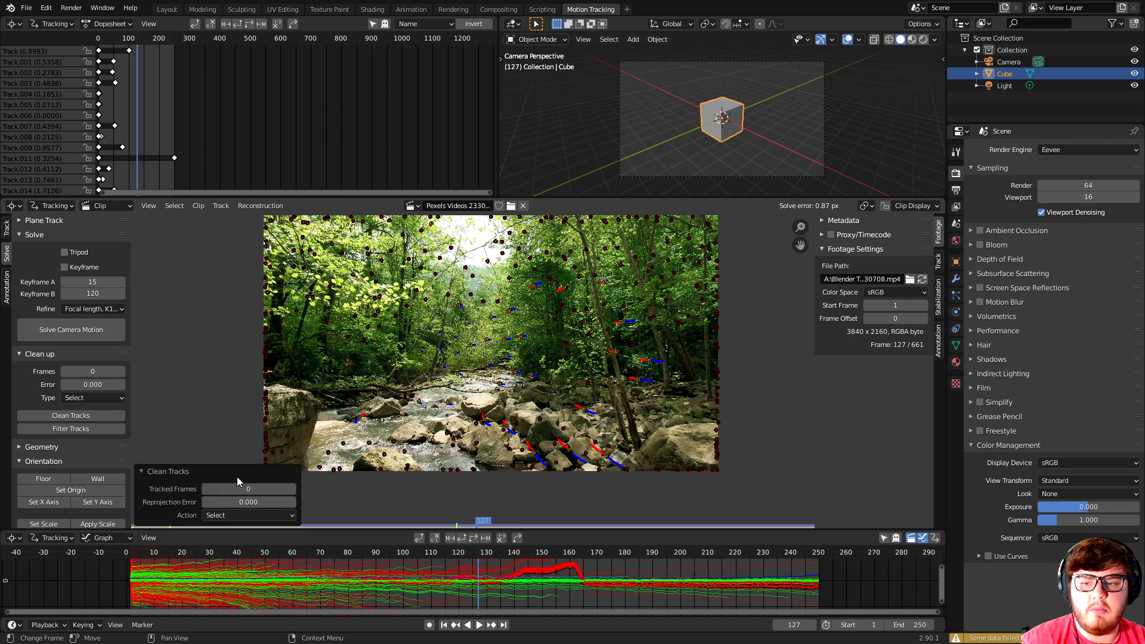
pyautogui.moveTo(248, 501); pyautogui.dragTo(280, 502)
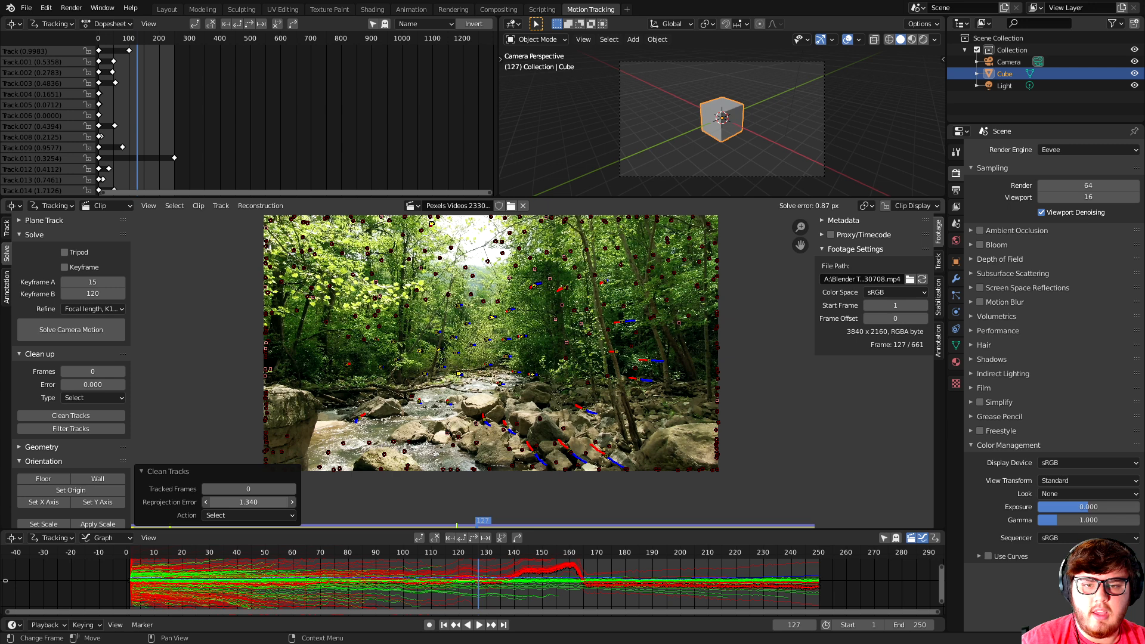
pyautogui.press('x')
pyautogui.click(554, 313)
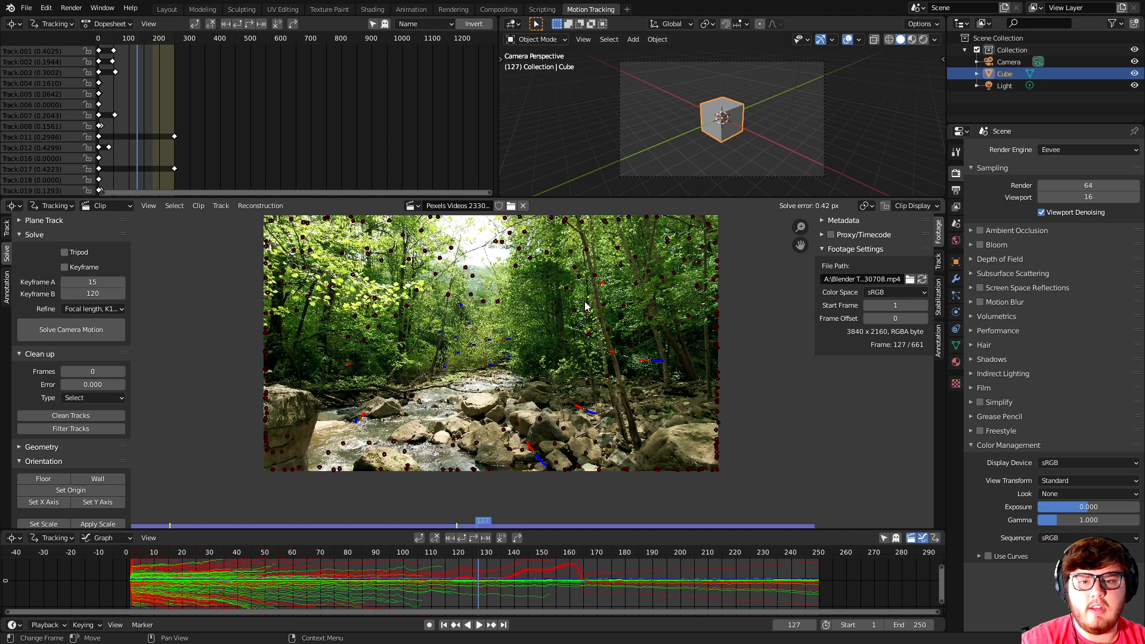
# Hide the disabled markers in the clip view and go to frame 59 to examine the remaining tracks.
pyautogui.scroll(2, 546, 341)
pyautogui.scroll(1, 582, 349)
pyautogui.moveTo(583, 348); pyautogui.dragTo(519, 378, button='middle')
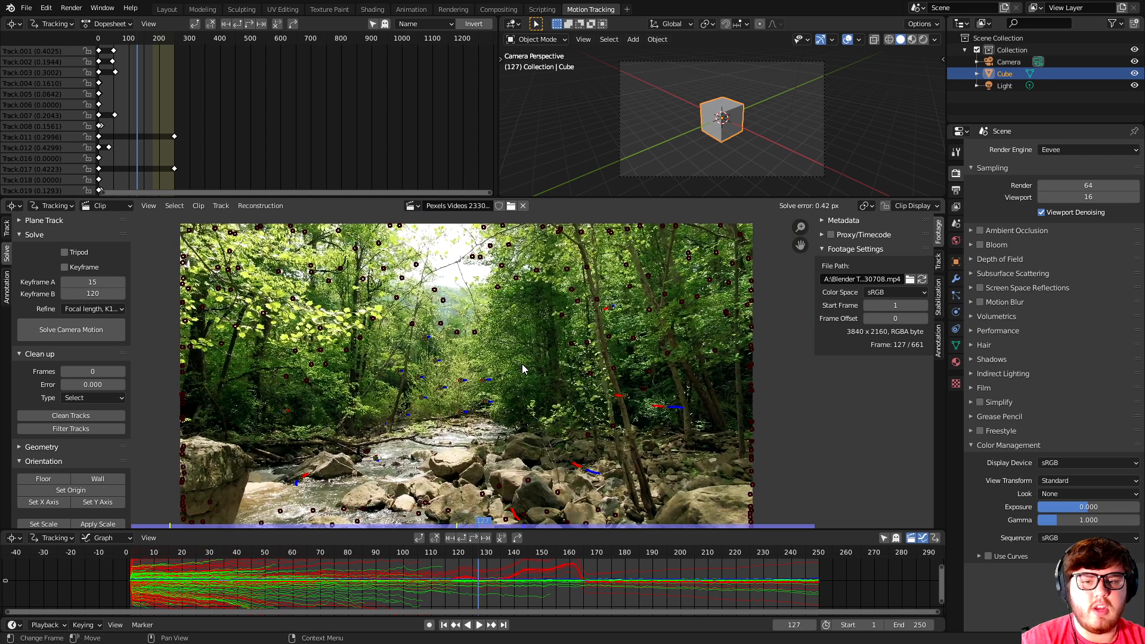
pyautogui.scroll(1, 522, 368)
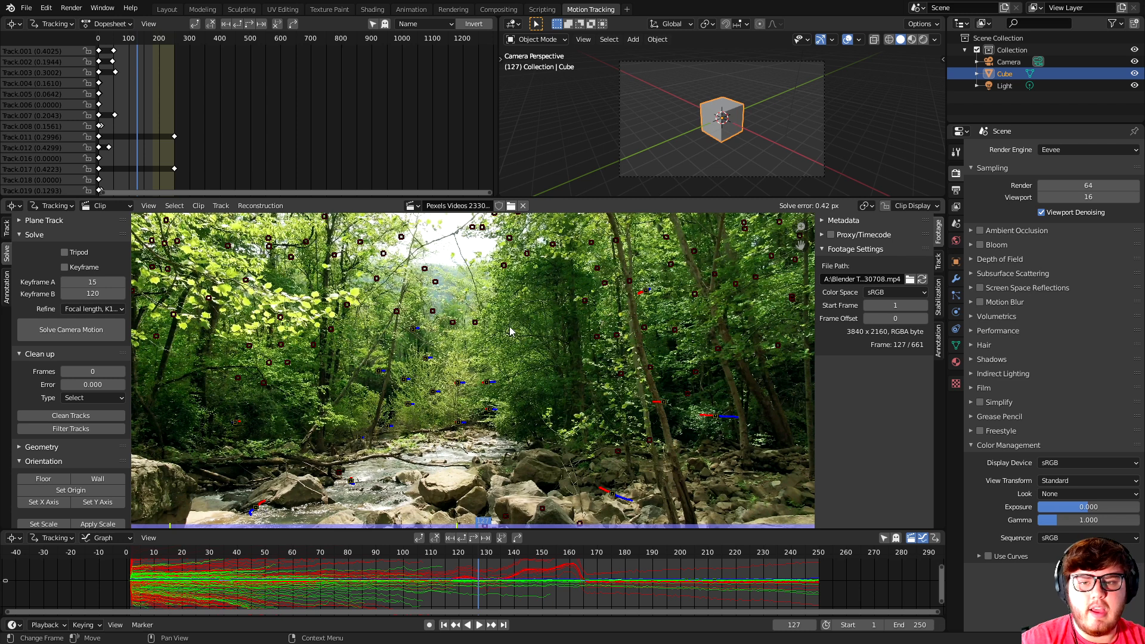
pyautogui.moveTo(514, 308); pyautogui.dragTo(530, 298, button='middle')
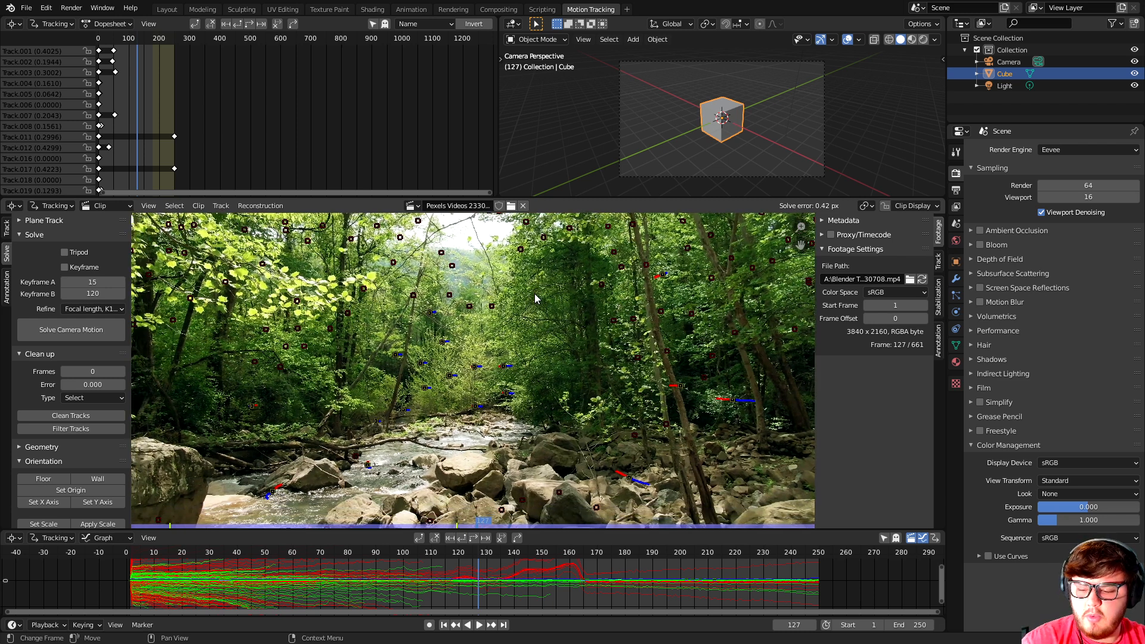
pyautogui.hotkey('alt', 'd')
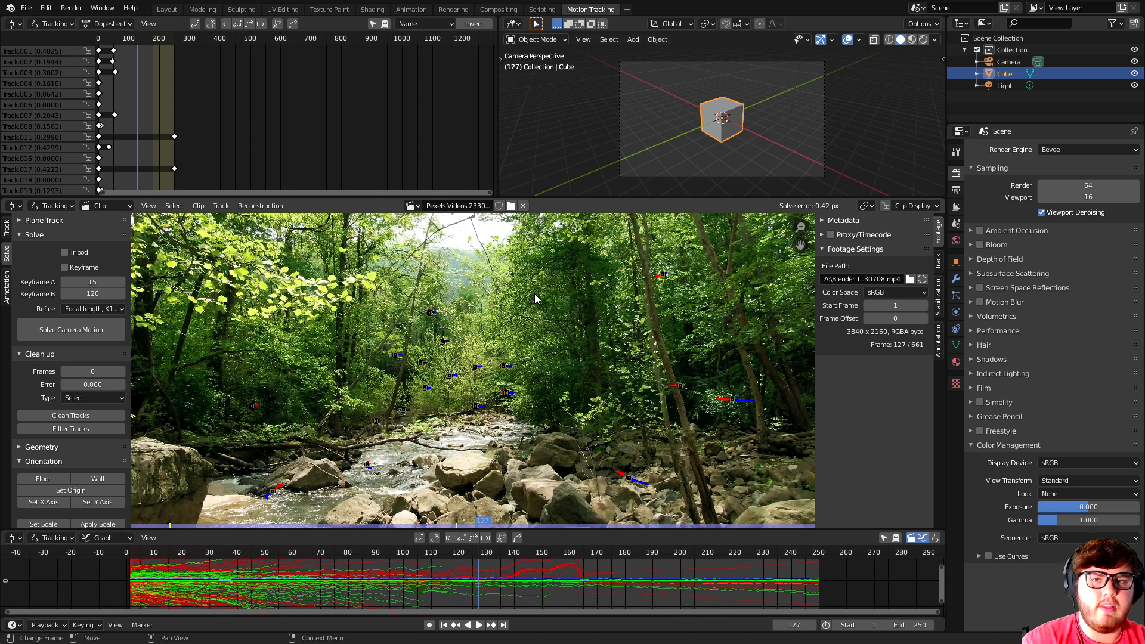
pyautogui.moveTo(475, 430); pyautogui.dragTo(480, 393, button='middle')
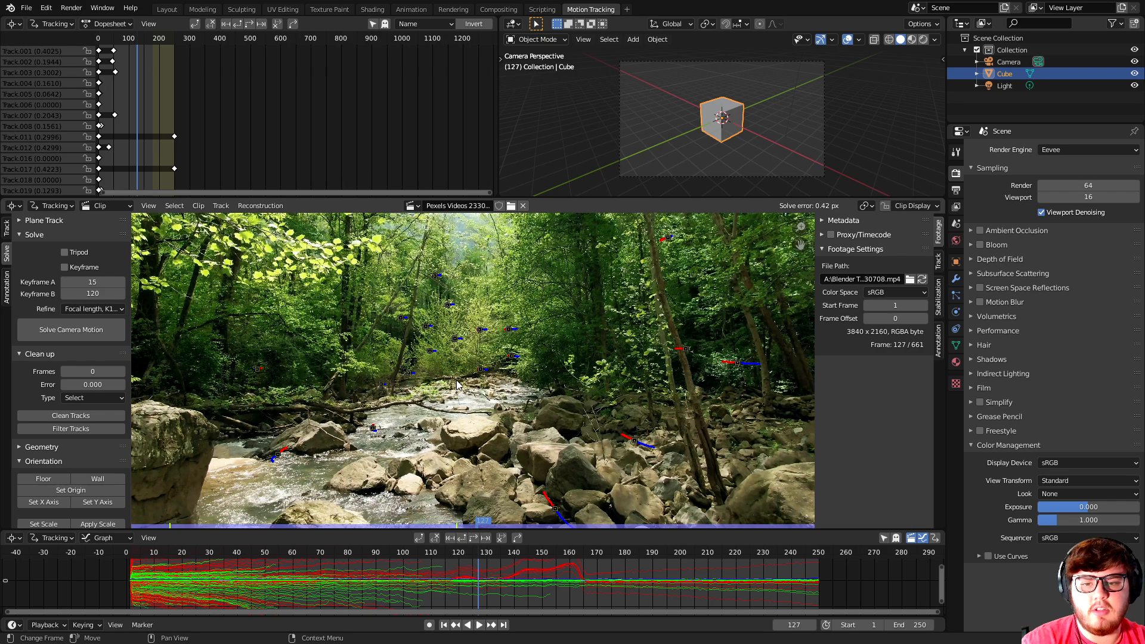
pyautogui.moveTo(419, 560); pyautogui.dragTo(291, 561)
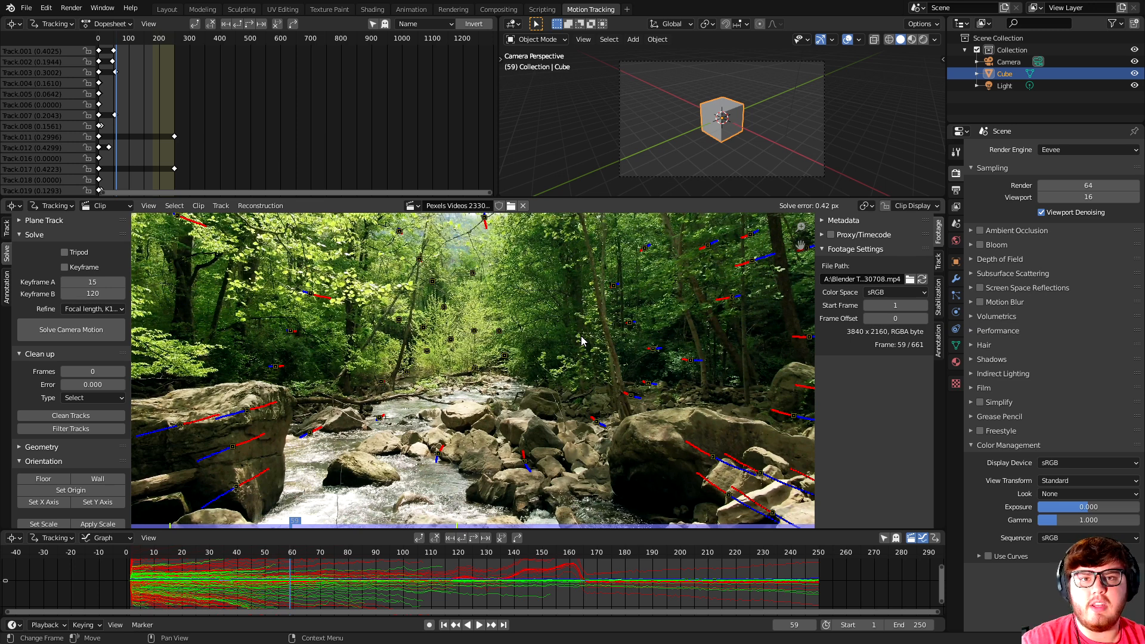
pyautogui.scroll(-1, 568, 325)
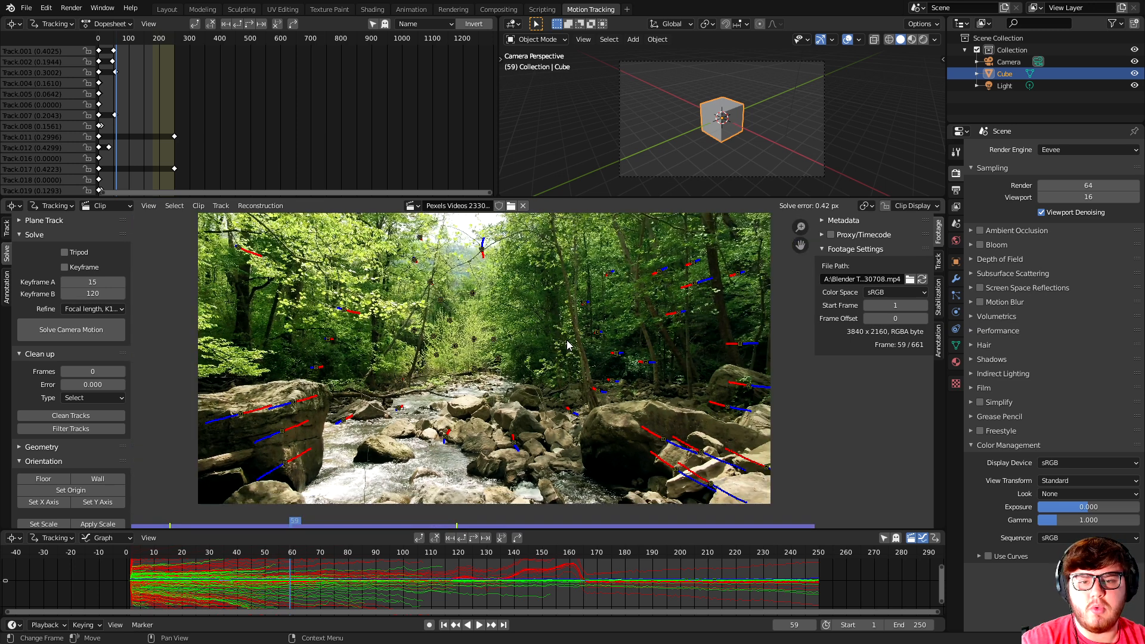
# Set up the tracking scene and define the floor plane from three tracked markers on the stream rocks.
pyautogui.scroll(-3, 70, 385)
pyautogui.click(71, 518)
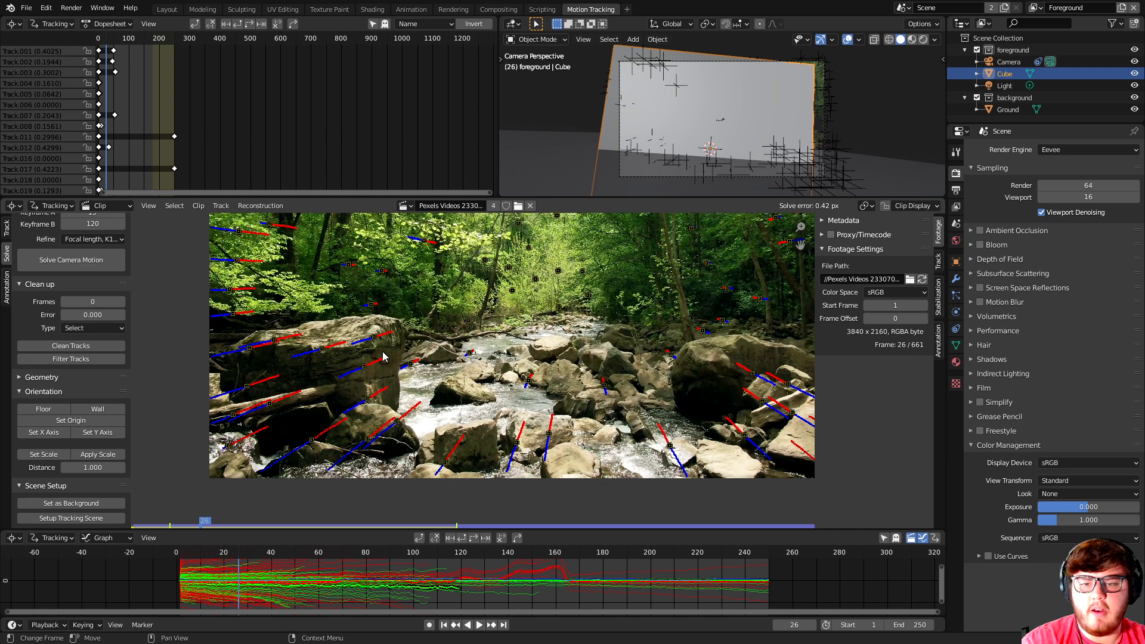
pyautogui.click(368, 439)
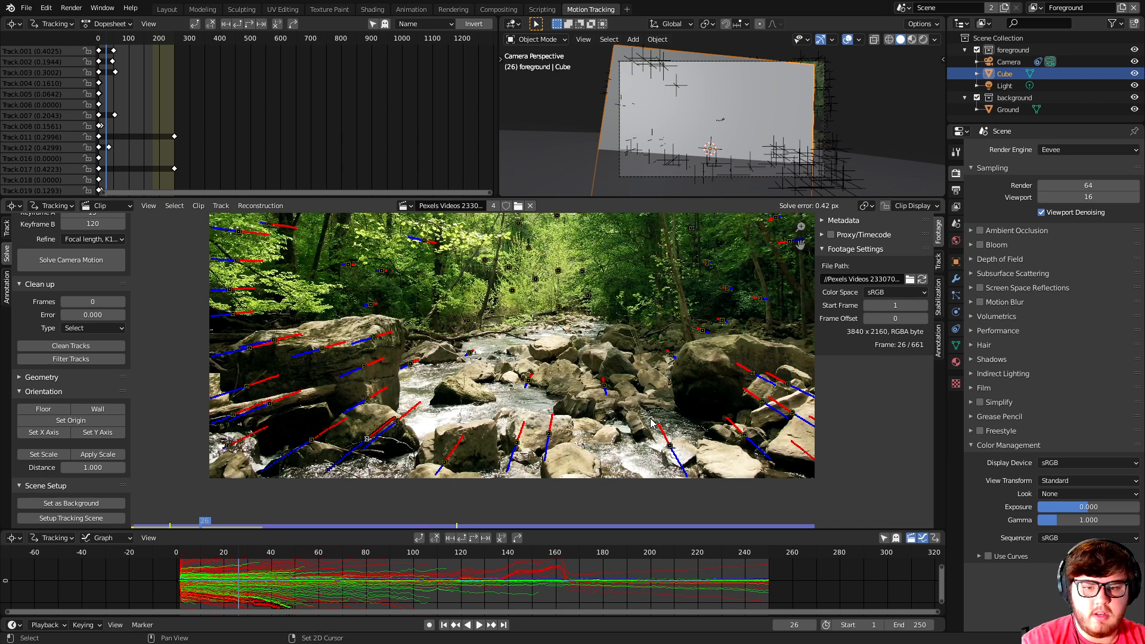
pyautogui.click(606, 386)
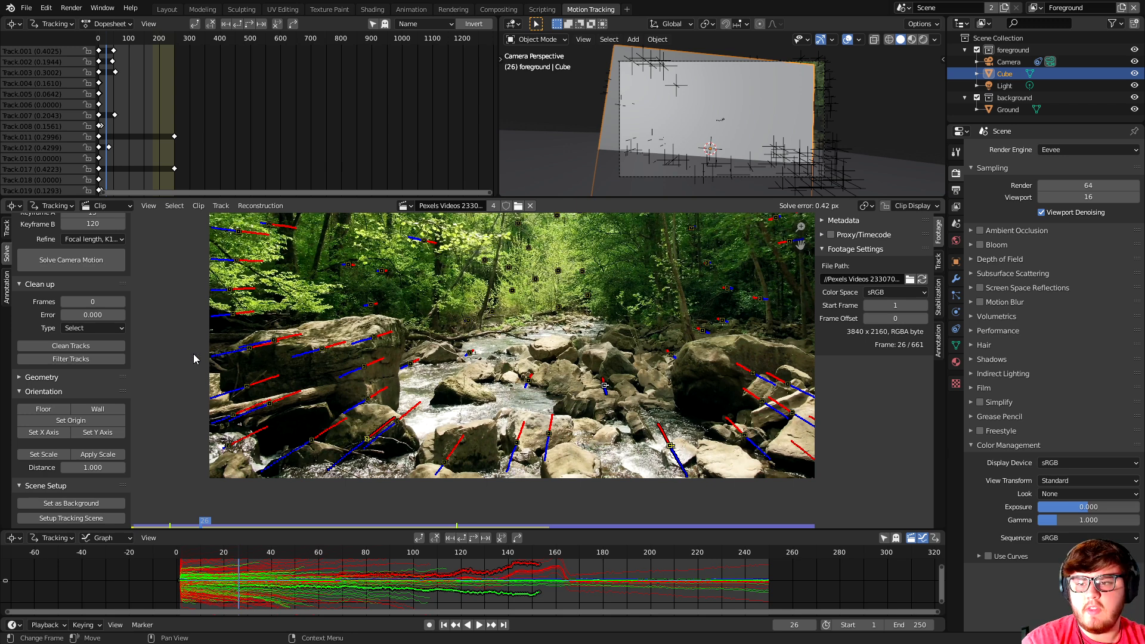
pyautogui.click(43, 408)
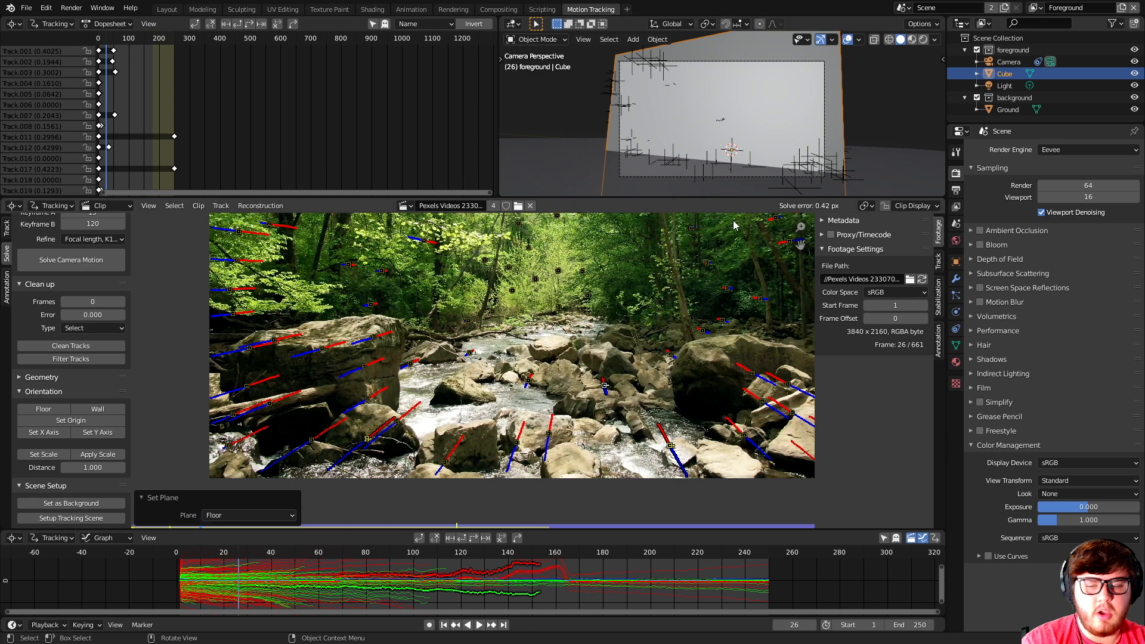
# Set the scene scale from two markers on the foreground rocks and adjust the scale distance.
pyautogui.click(517, 442)
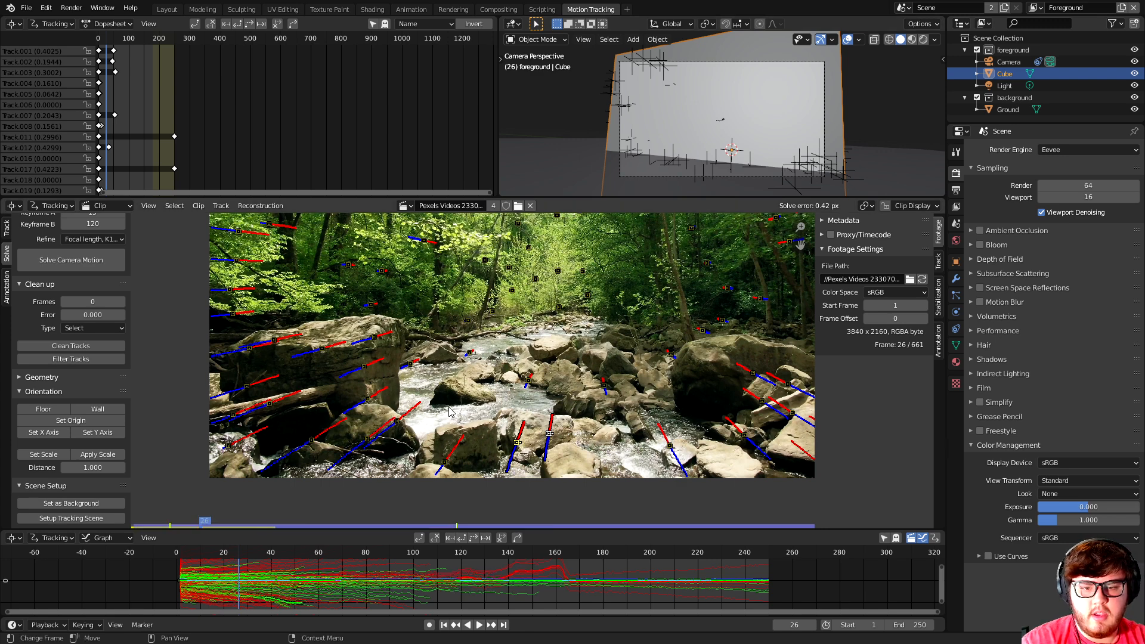
pyautogui.click(53, 454)
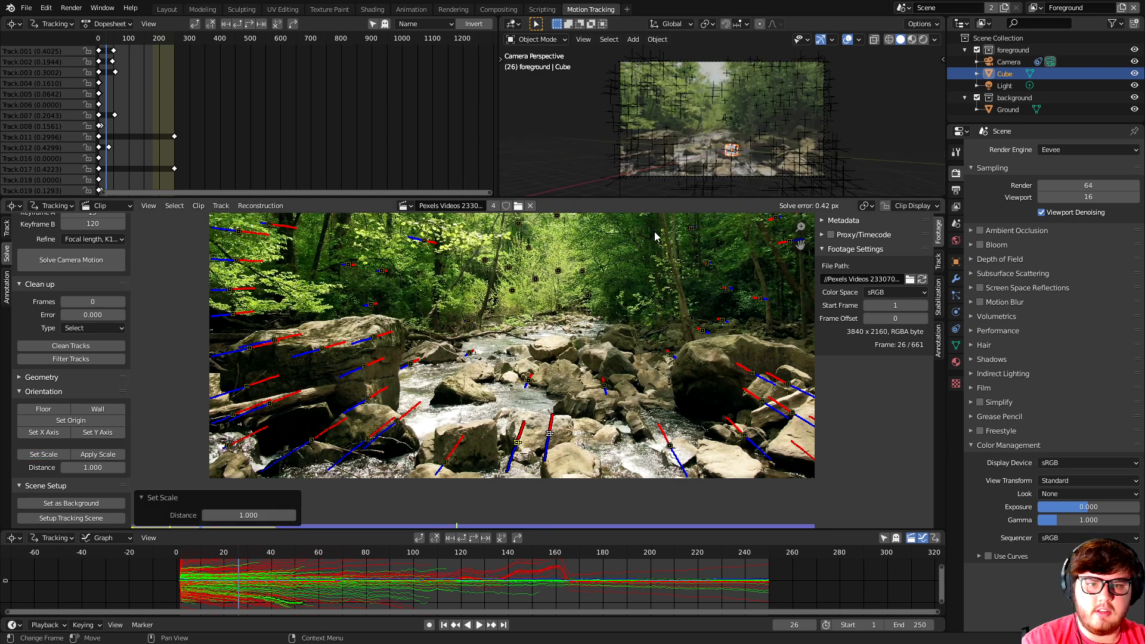
pyautogui.moveTo(248, 515)
pyautogui.mouseDown()
pyautogui.moveTo(212, 515)
pyautogui.moveTo(256, 515)
pyautogui.mouseUp()
# Set the scene origin at the mid-stream marker and align the X axis to the foreground rock marker.
pyautogui.click(530, 381)
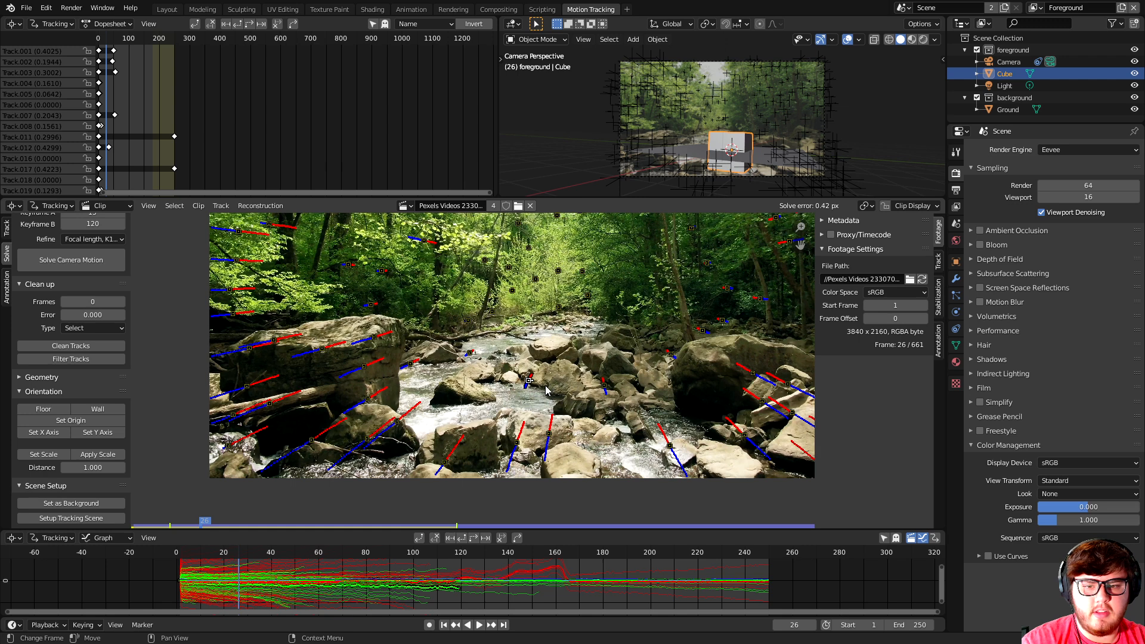
pyautogui.click(84, 421)
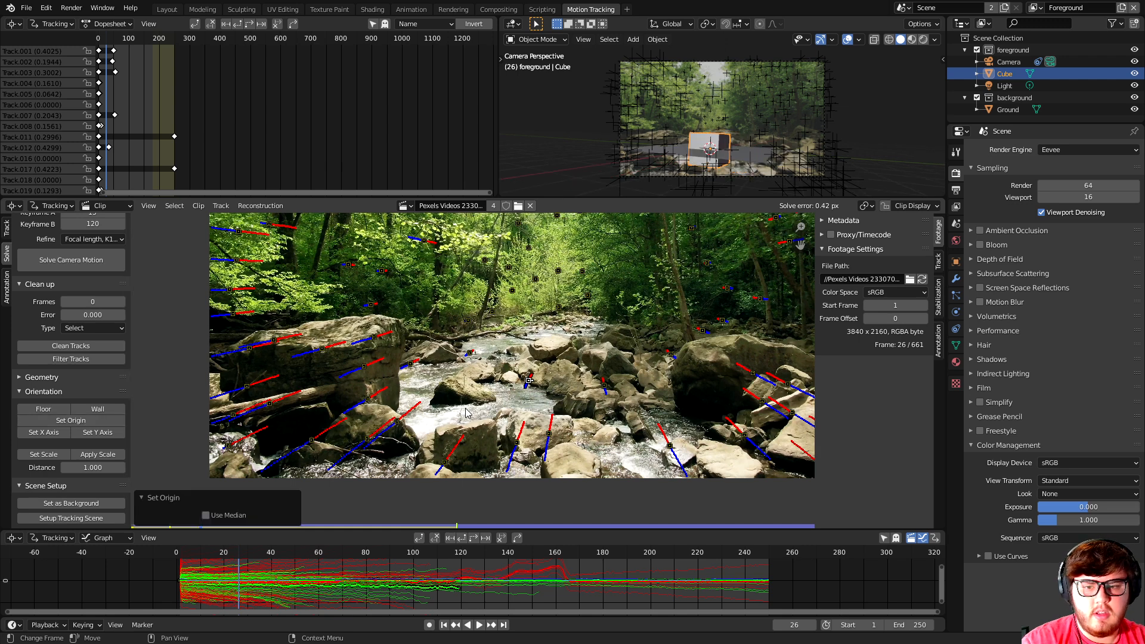
pyautogui.click(444, 462)
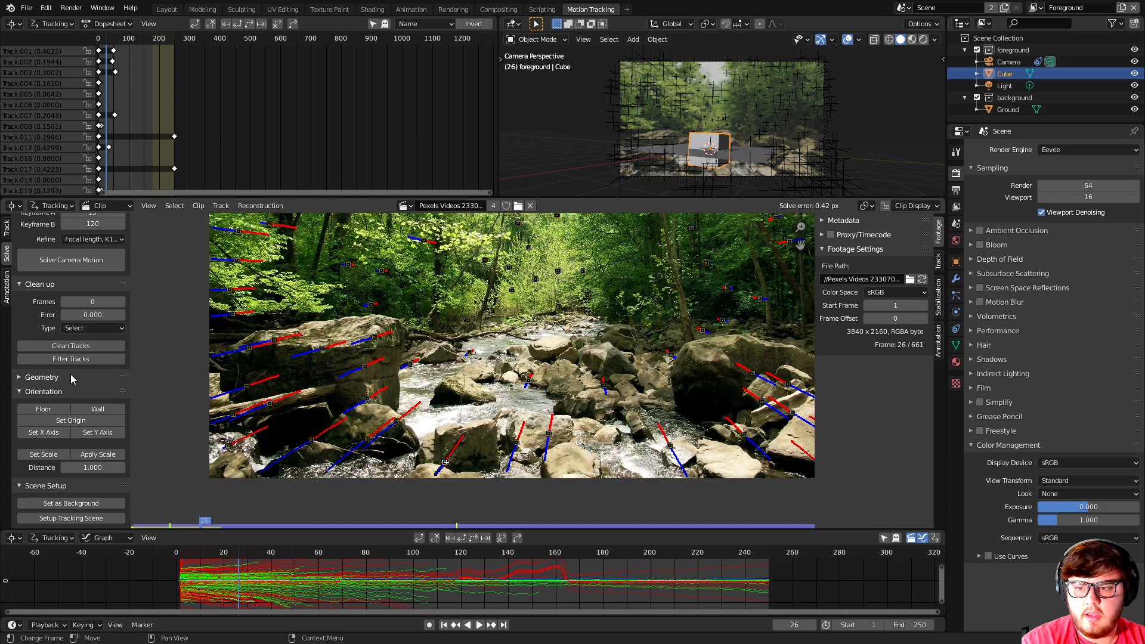
pyautogui.click(59, 434)
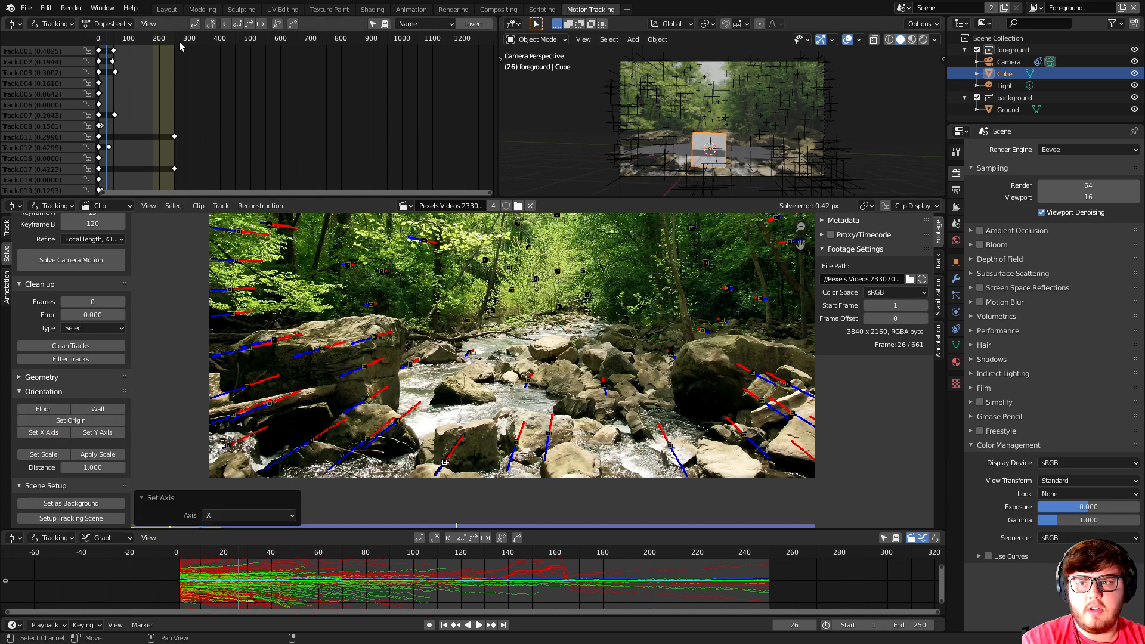
# In the Layout workspace's camera view, scale the Ground plane up to about 4.655.
pyautogui.click(167, 9)
pyautogui.press('KP_0')
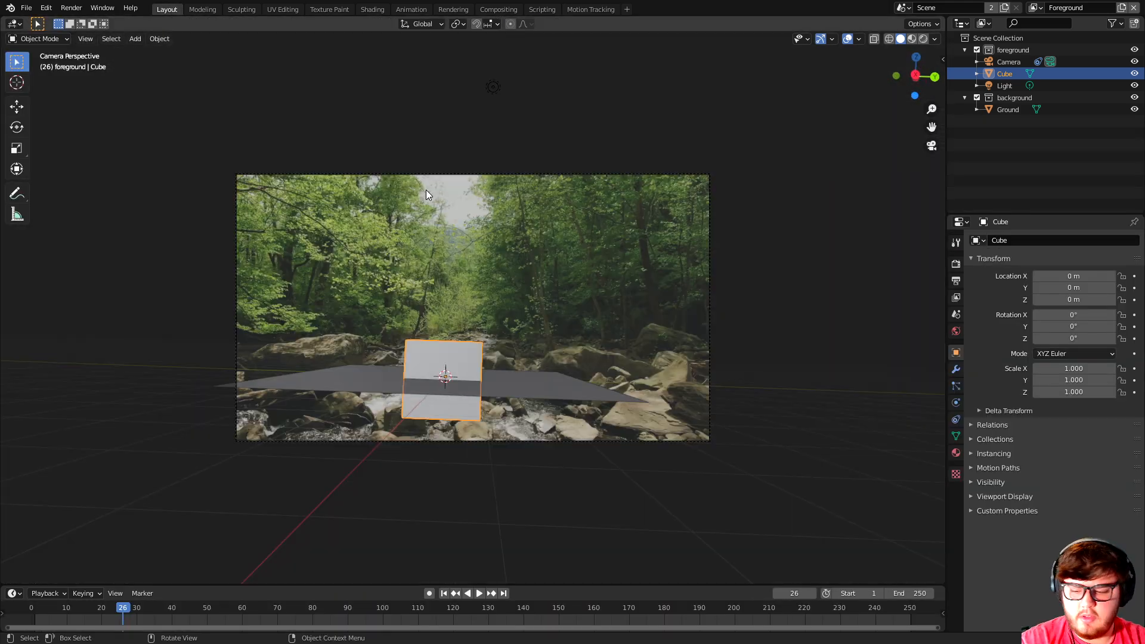
pyautogui.press('Home')
pyautogui.click(558, 389)
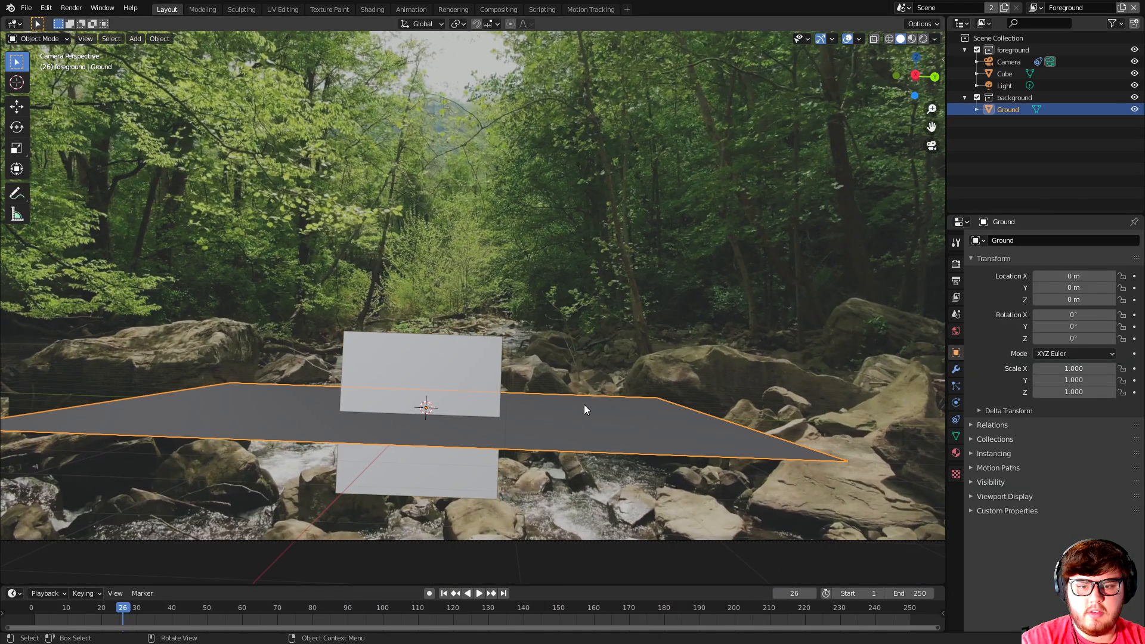
pyautogui.press('s')
pyautogui.click(218, 320)
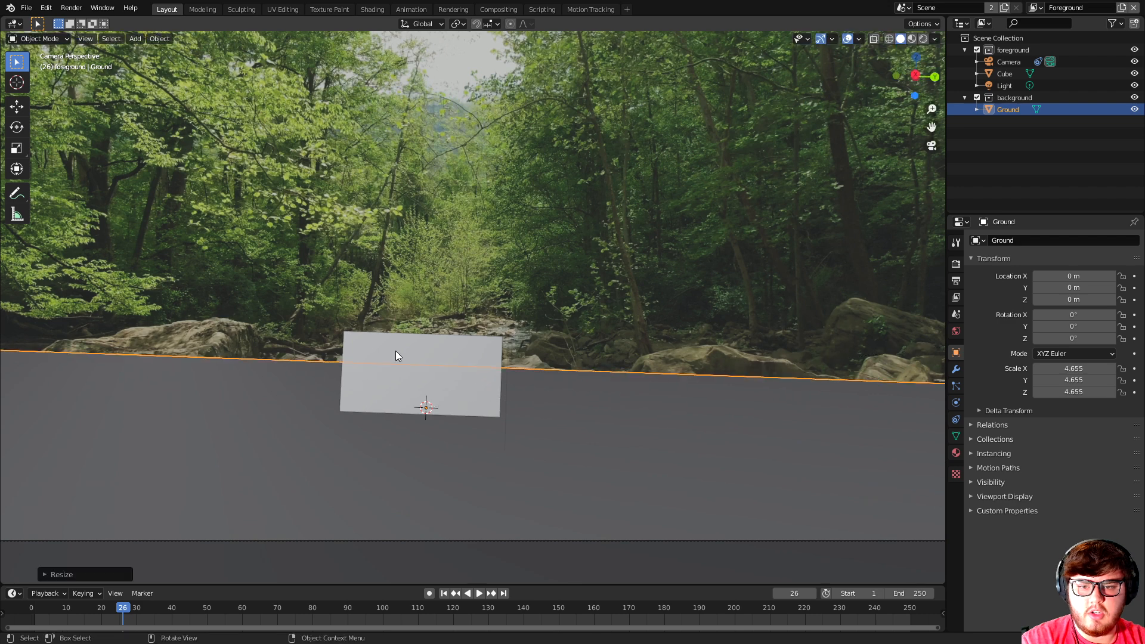
# Raise the cube along Z to about 1.77 m and play the shot to check how it follows the footage.
pyautogui.click(399, 356)
pyautogui.press('g')
pyautogui.press('z')
pyautogui.click(445, 223)
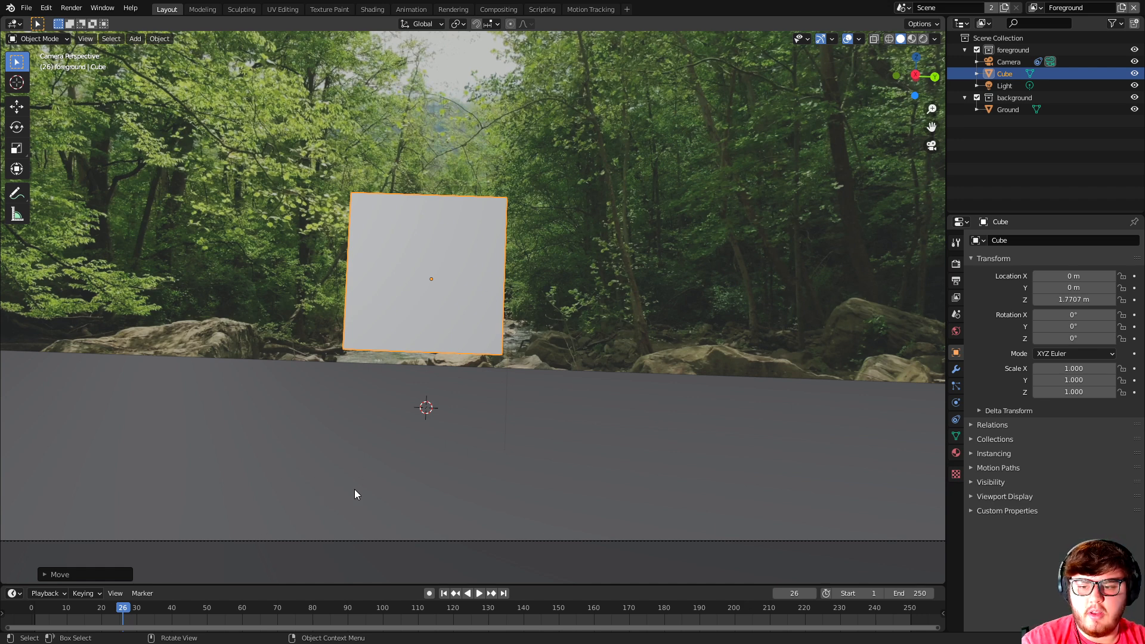
pyautogui.hotkey('ctrl', 'z')
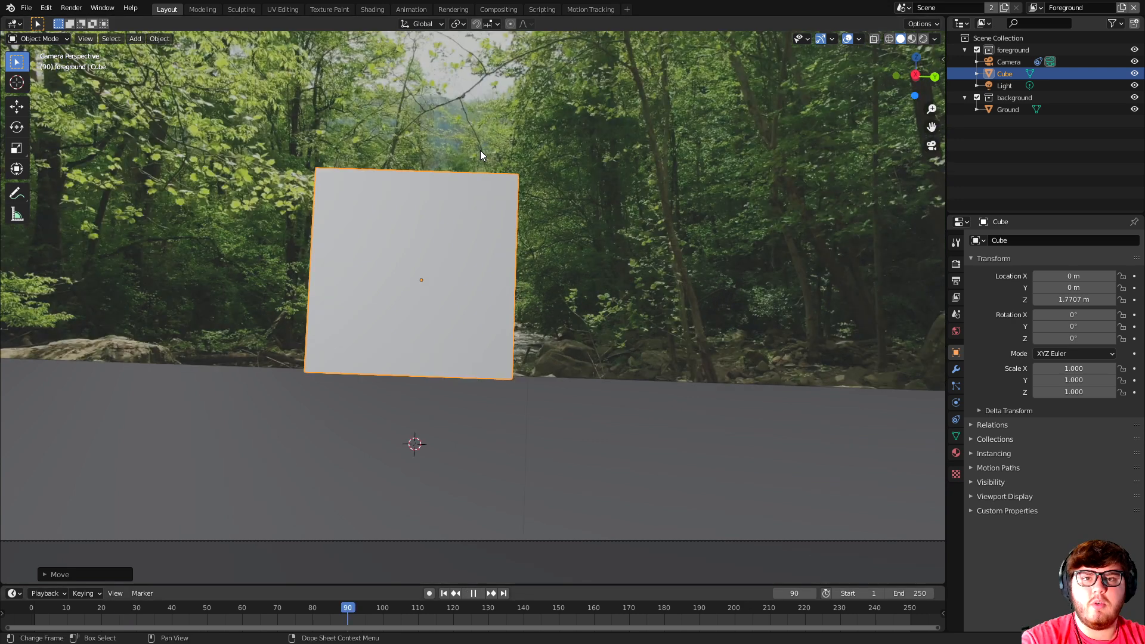
pyautogui.hotkey('ctrl', 'z')
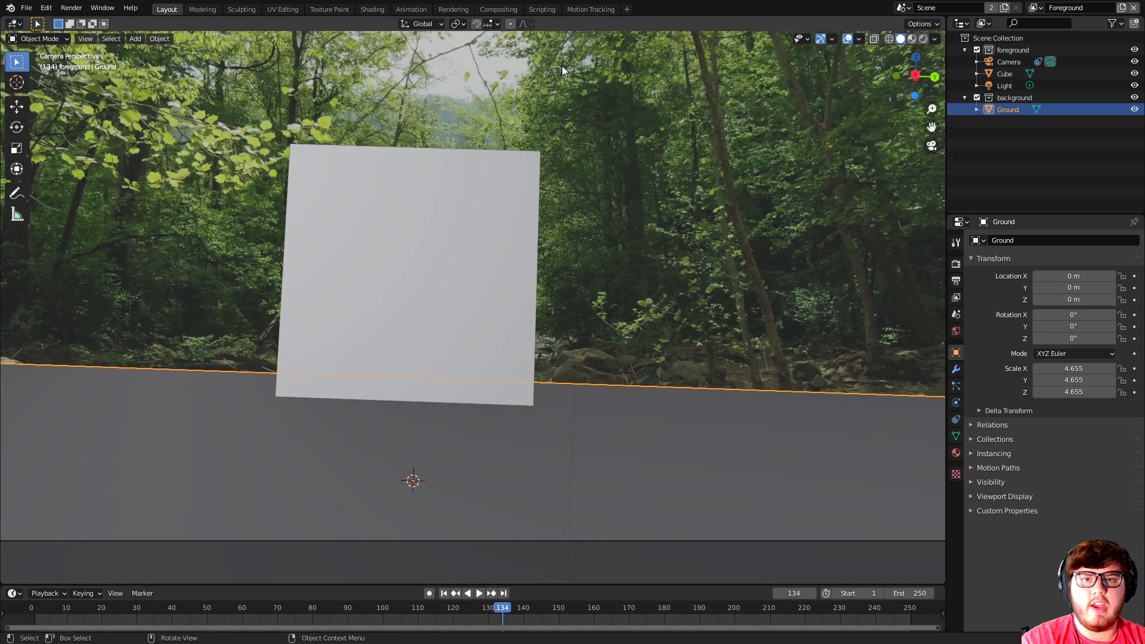
# Delete the background collection and remove the extra view layer, keeping the Foreground one.
pyautogui.click(989, 98)
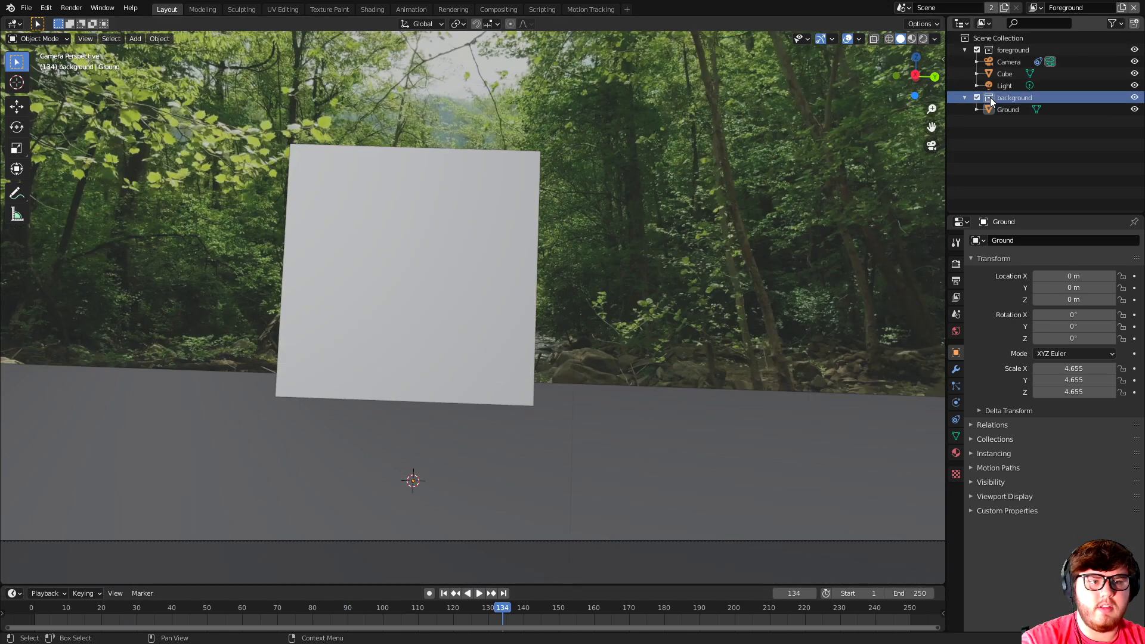
pyautogui.press('x')
pyautogui.click(1033, 8)
pyautogui.click(955, 25)
pyautogui.click(1131, 8)
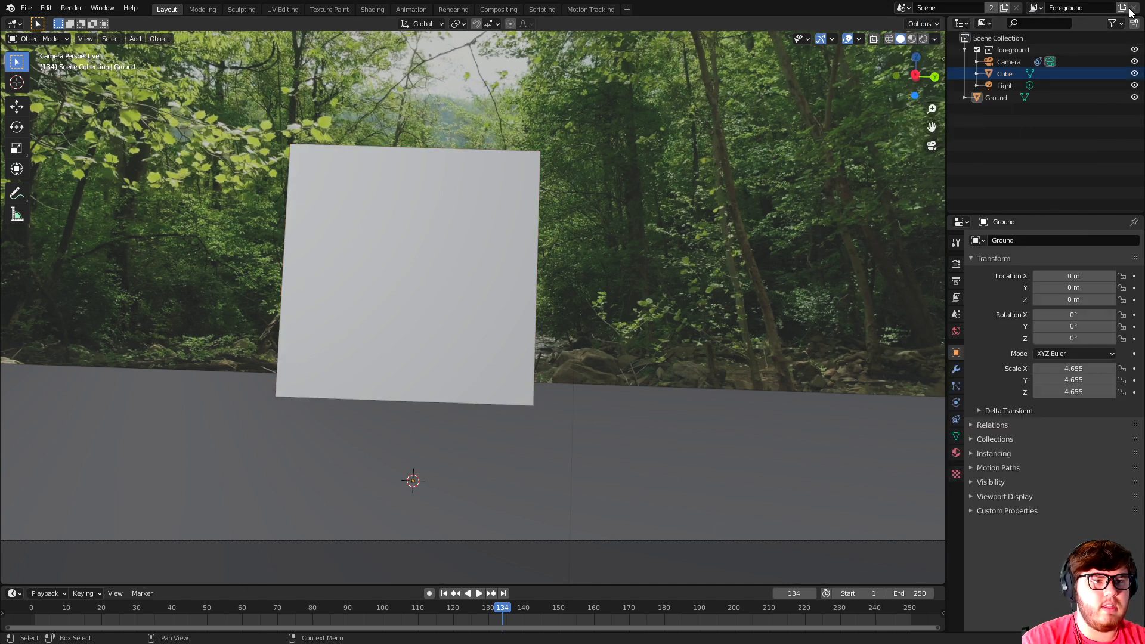
# Delete the unneeded nodes in the compositor and connect the Movie Clip image to the first Image input of Alpha Over.
pyautogui.click(510, 12)
pyautogui.moveTo(271, 151); pyautogui.dragTo(509, 314)
pyautogui.press('x')
pyautogui.click(230, 363)
pyautogui.press('x')
pyautogui.moveTo(229, 193); pyautogui.dragTo(574, 349)
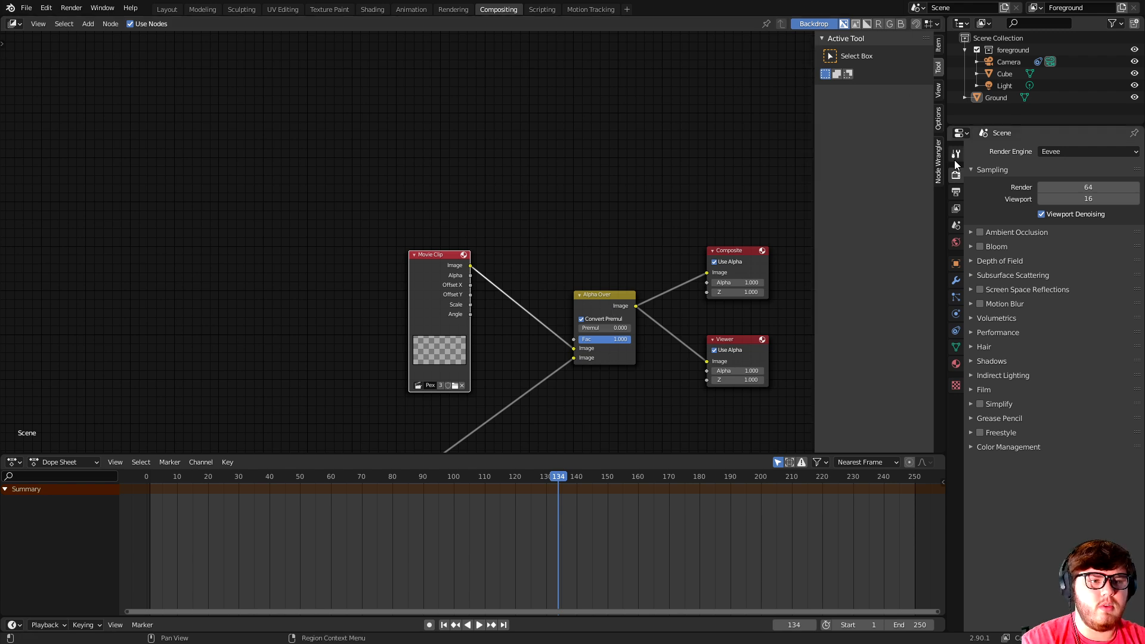
# Set the render engine to Cycles with GPU Compute and enable a transparent film background.
pyautogui.click(1049, 151)
pyautogui.click(1055, 188)
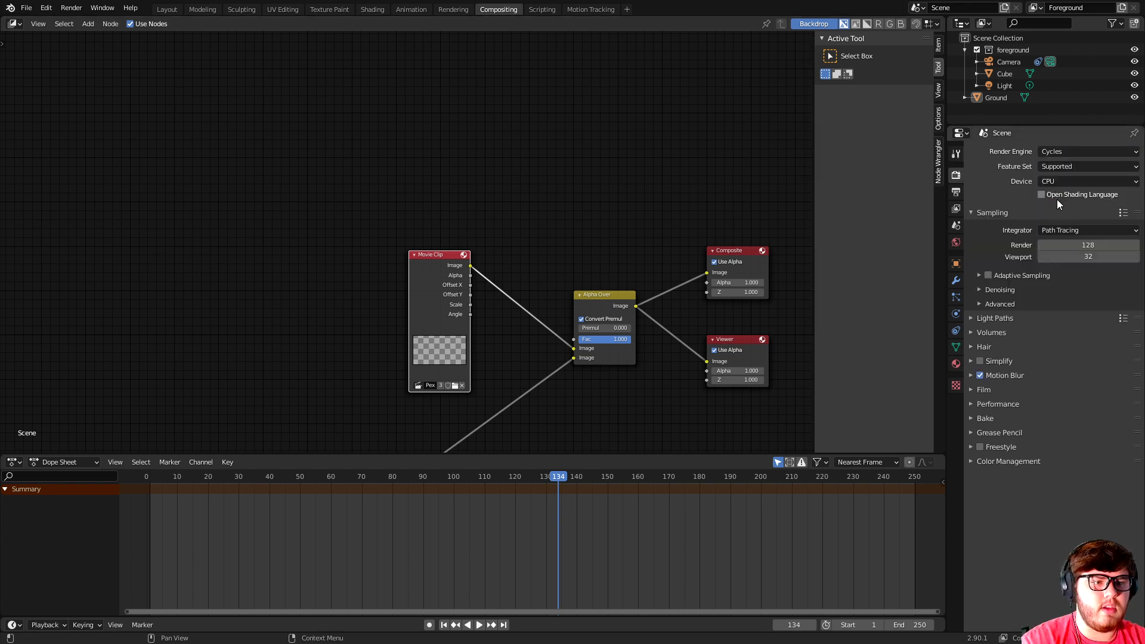
pyautogui.click(1050, 184)
pyautogui.click(1056, 203)
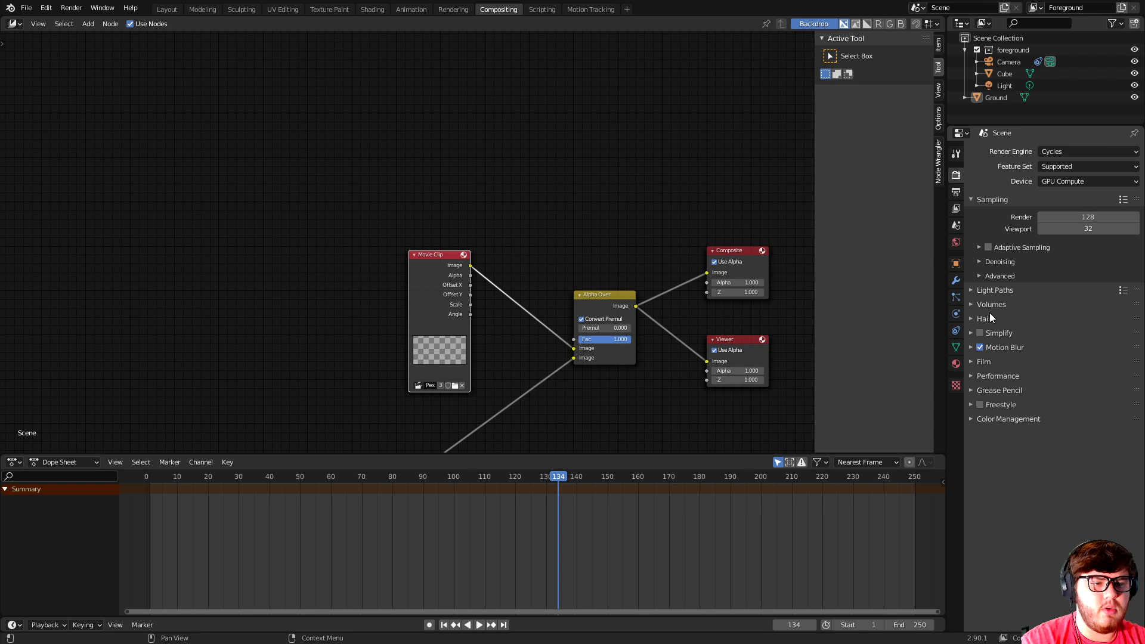
pyautogui.click(973, 360)
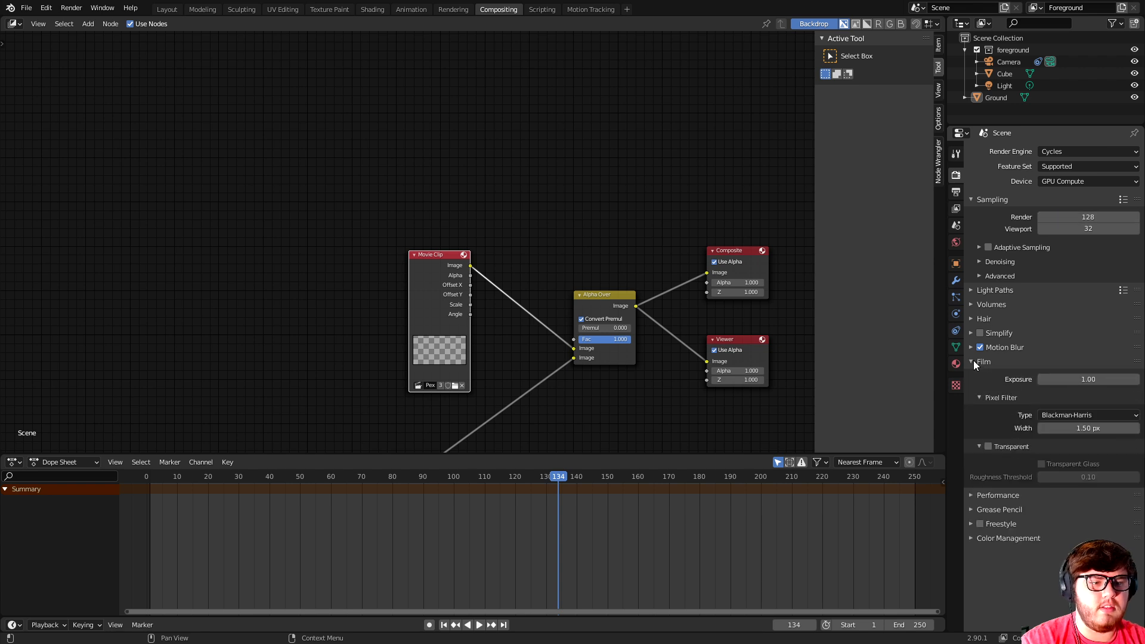
pyautogui.click(988, 445)
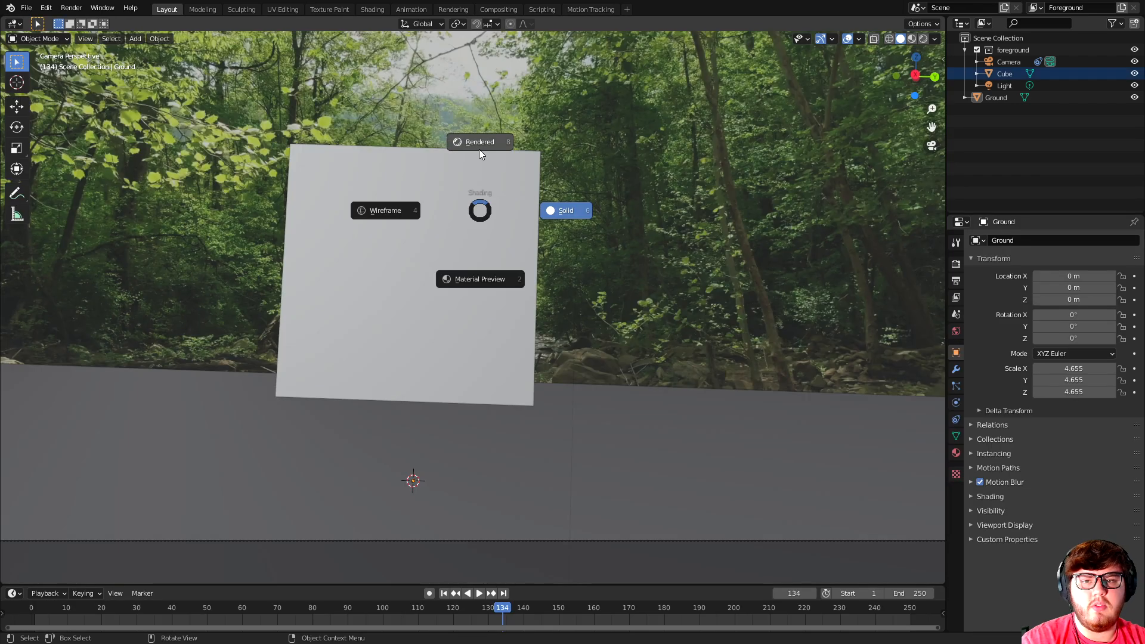
# Show the Layout viewport in rendered shading and delete the cube.
pyautogui.click(480, 152)
pyautogui.scroll(-2, 507, 148)
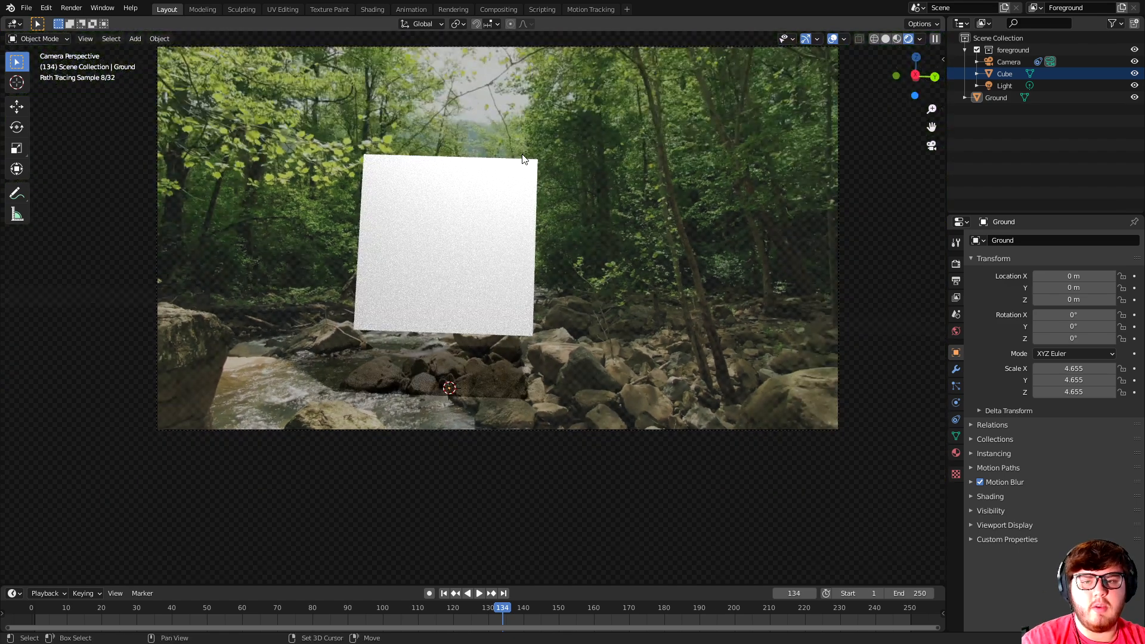
pyautogui.keyDown('shift'); pyautogui.moveTo(522, 156); pyautogui.dragTo(514, 198, button='middle'); pyautogui.keyUp('shift')
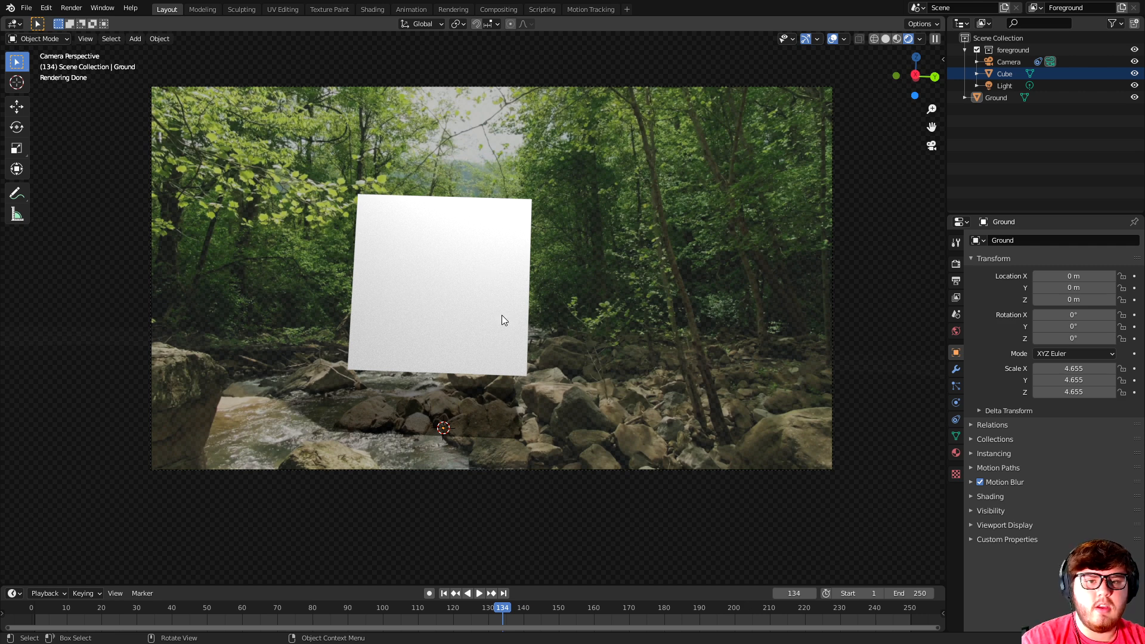
pyautogui.click(420, 285)
pyautogui.press('Delete')
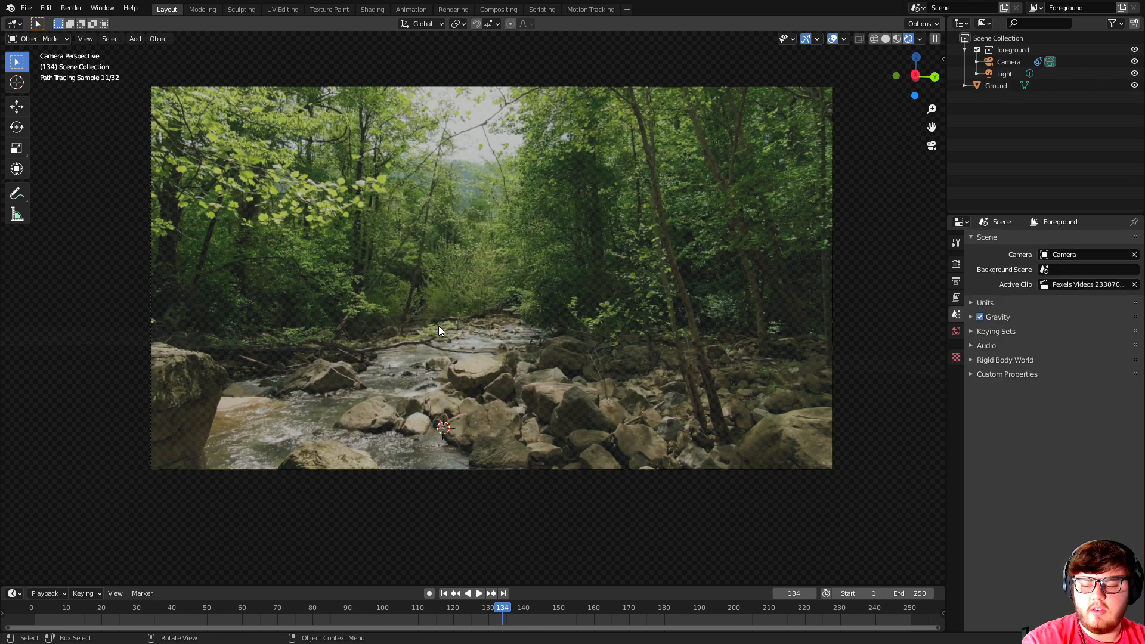
# Add a monkey head mesh and raise it along Z to about 1.69 m.
pyautogui.hotkey('shift', 'a')
pyautogui.moveTo(438, 325)
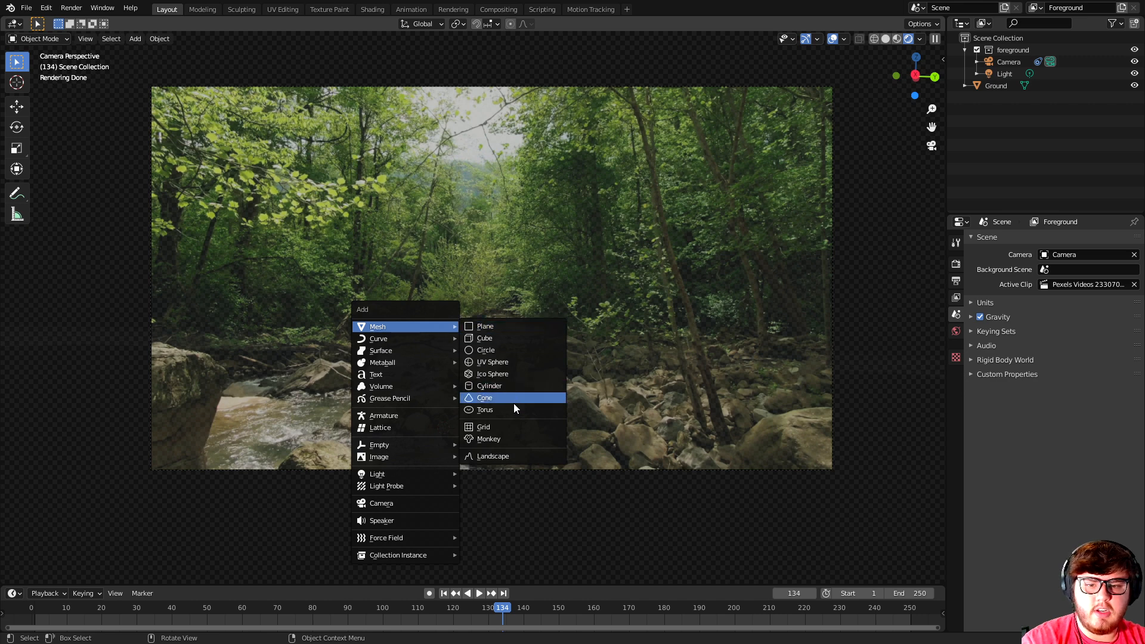
pyautogui.click(500, 438)
pyautogui.press('g')
pyautogui.press('z')
pyautogui.click(508, 298)
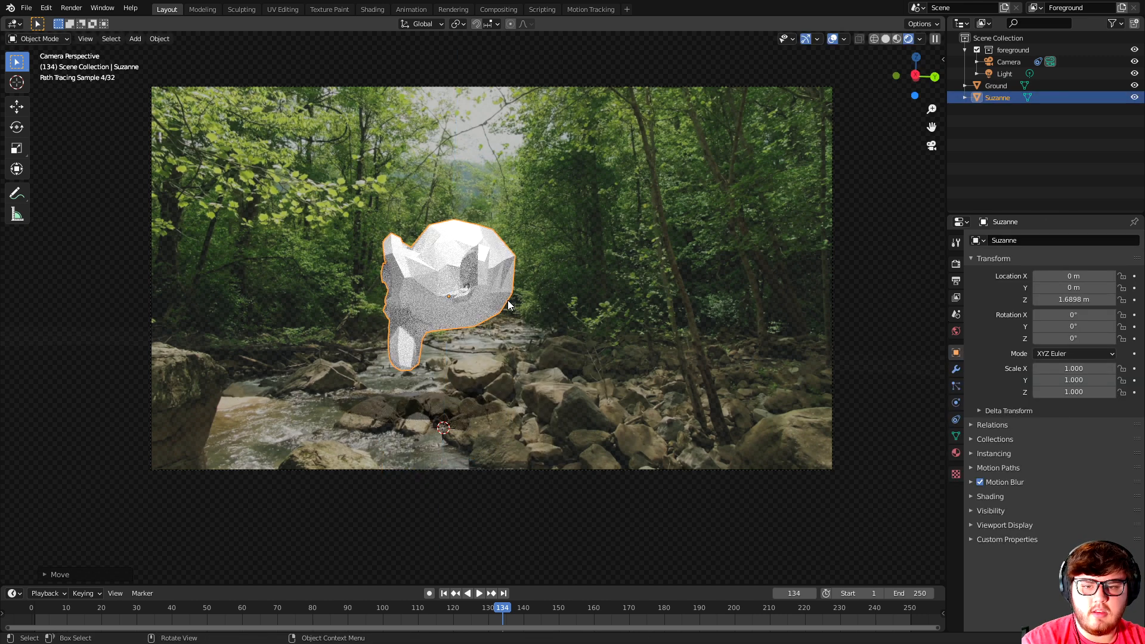
# Rotate the monkey head around the Z axis to about 39.1°.
pyautogui.press('r')
pyautogui.press('z')
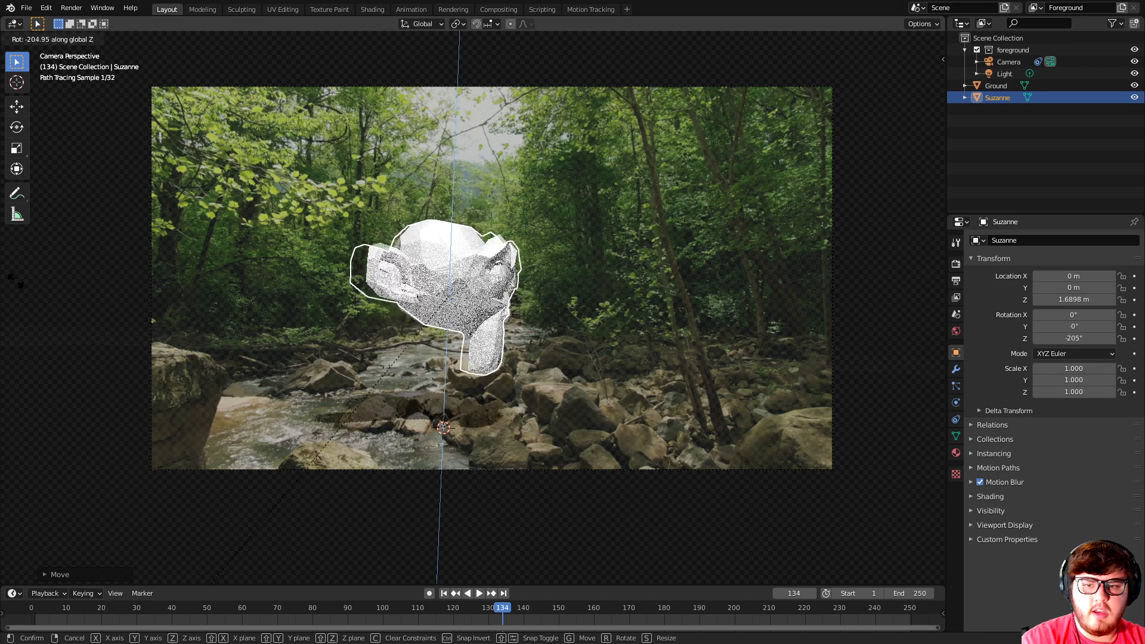
pyautogui.click(548, 253)
pyautogui.press('r')
pyautogui.press('z')
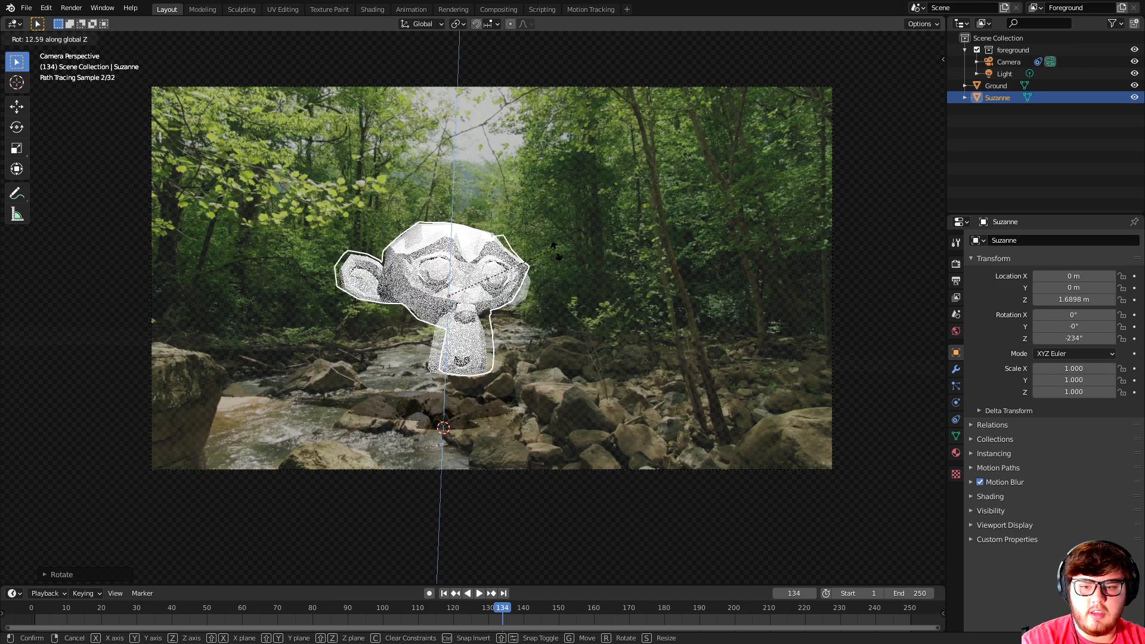
pyautogui.click(366, 327)
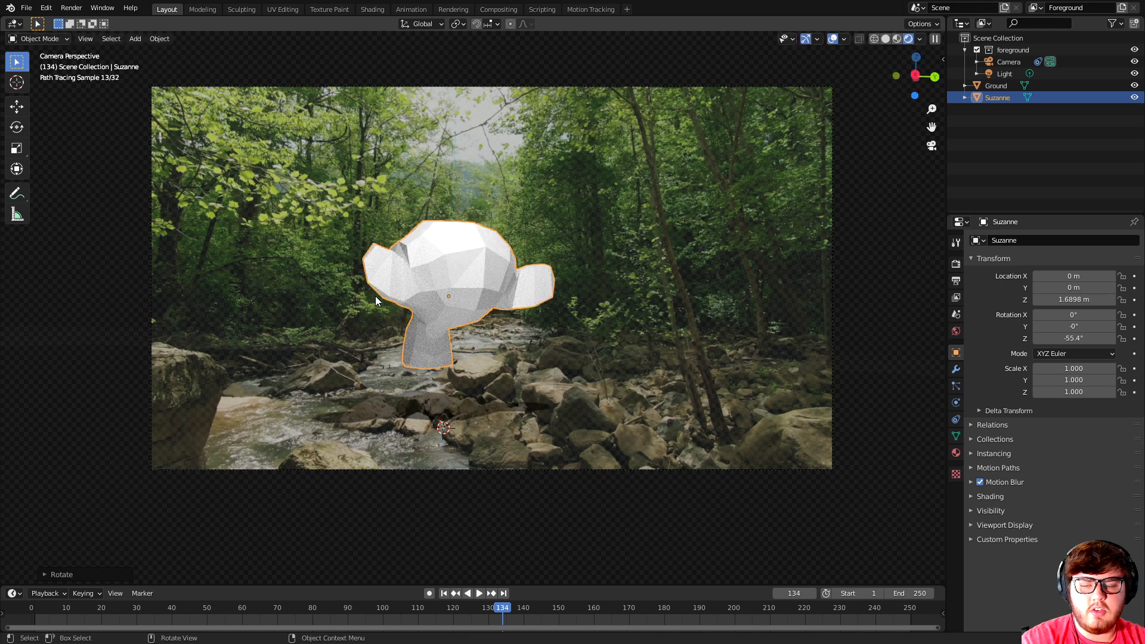
pyautogui.press('r')
pyautogui.press('z')
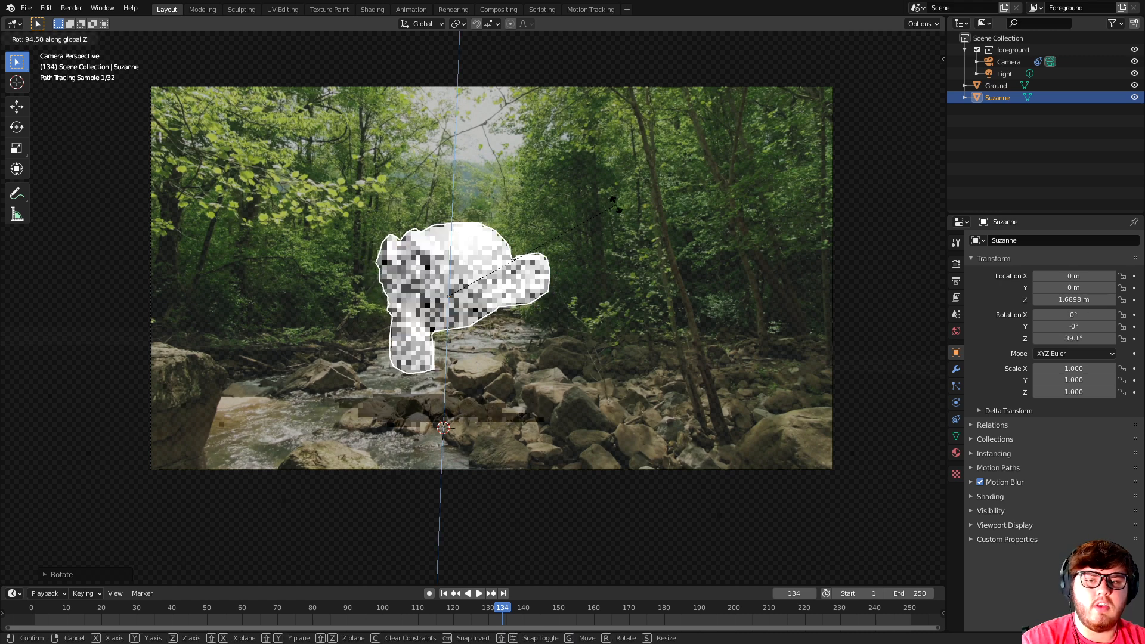
pyautogui.click(654, 240)
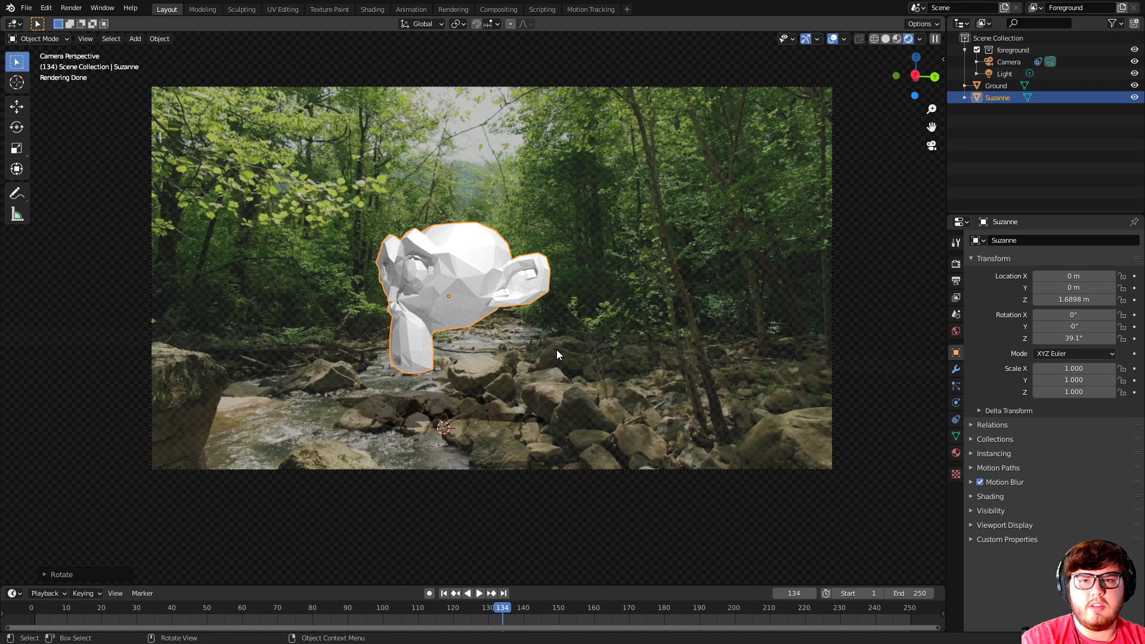
# In solid shading and front view, lower the monkey head to about X -0.23 m, Z 0.36 m at the ground.
pyautogui.click(437, 411)
pyautogui.moveTo(436, 411); pyautogui.dragTo(619, 402, button='middle')
pyautogui.press('z')
pyautogui.click(534, 404)
pyautogui.scroll(-6, 618, 402)
pyautogui.moveTo(546, 407); pyautogui.dragTo(506, 356, button='middle')
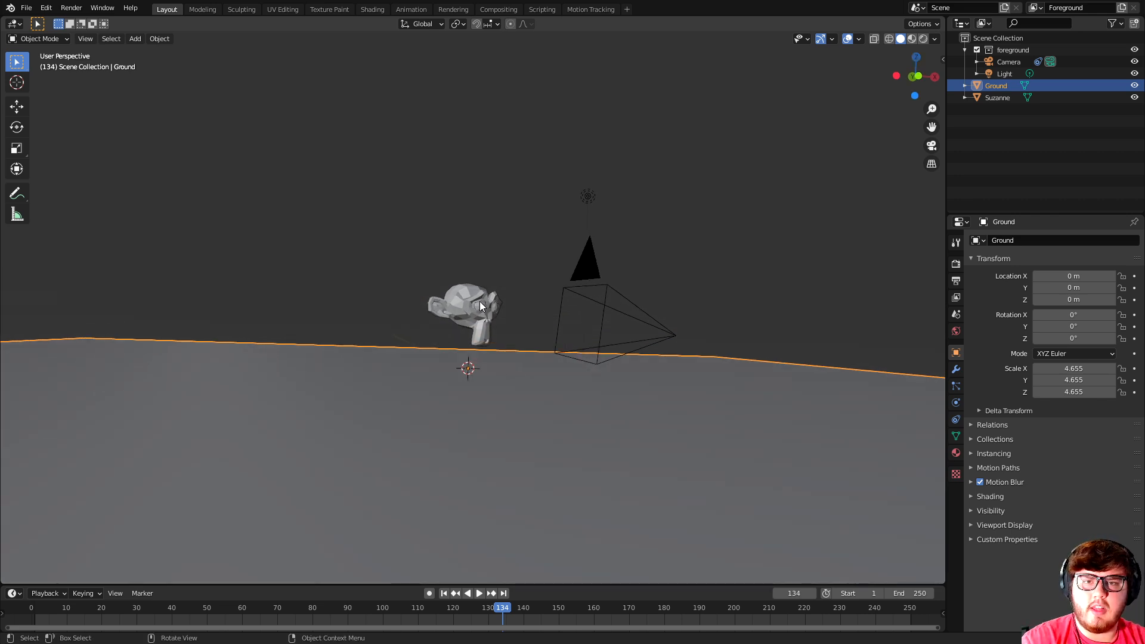
pyautogui.press('KP_1')
pyautogui.press('g')
pyautogui.rightClick(489, 308)
pyautogui.click(459, 307)
pyautogui.press('g')
pyautogui.click(481, 358)
# Tilt the monkey head freely to about -36°, -3°, 60° and move it to about X -3.9 m, Z 0.57 m.
pyautogui.press('r')
pyautogui.press('r')
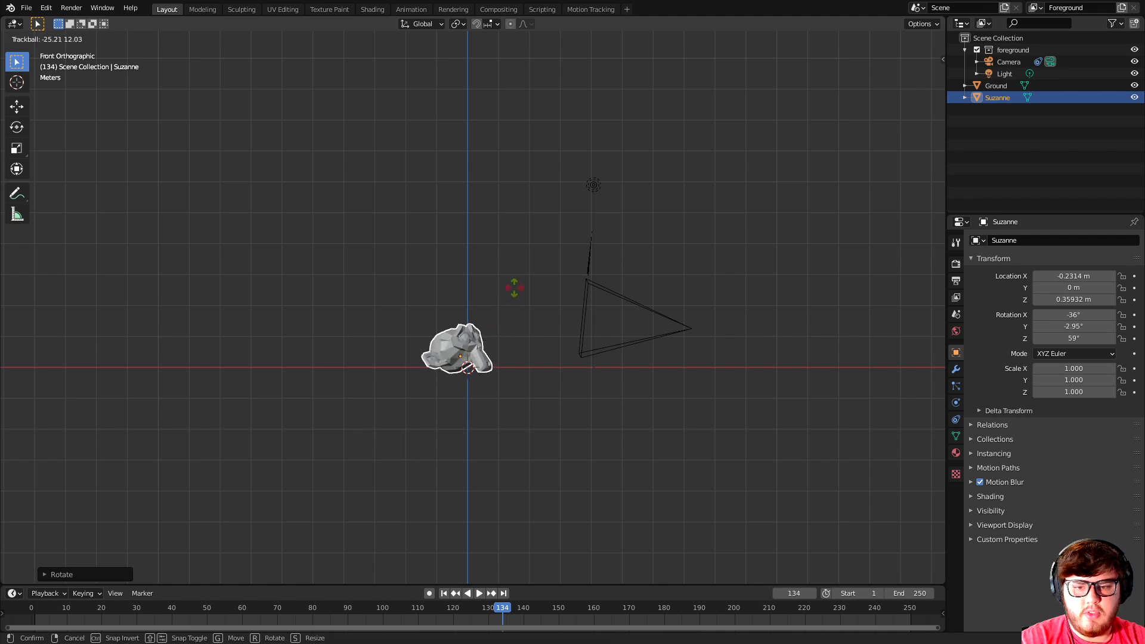
pyautogui.click(513, 287)
pyautogui.press('g')
pyautogui.click(402, 281)
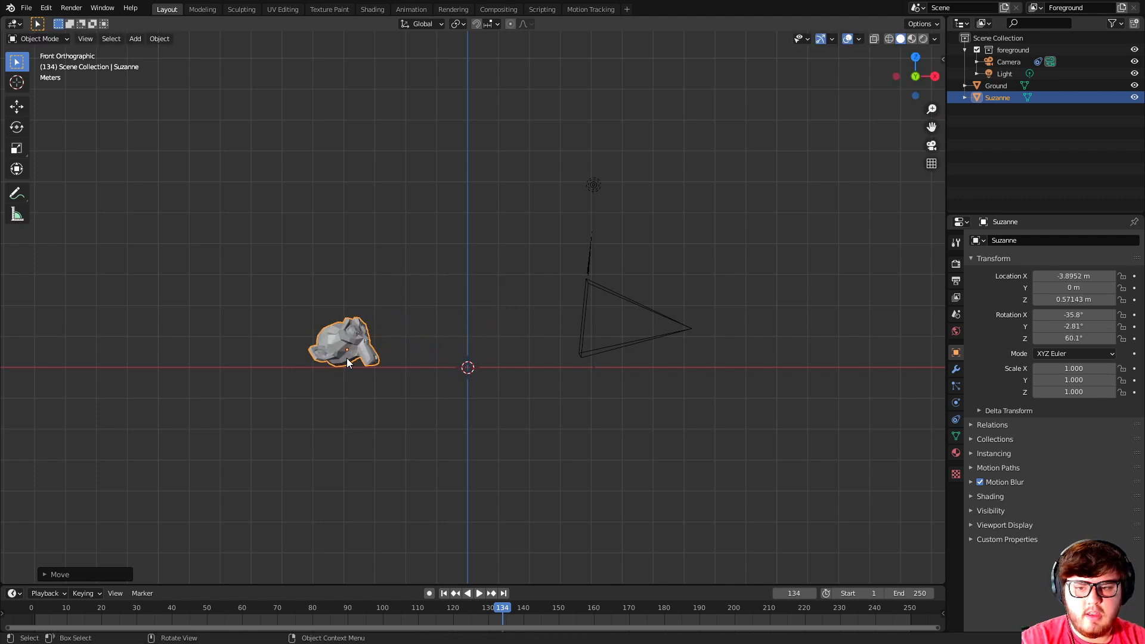
# In wireframe shading, fine-tune the monkey head's tilt and height so it rests on the ground line at about Z 0.54 m.
pyautogui.scroll(5, 314, 382)
pyautogui.keyDown('shift'); pyautogui.moveTo(313, 378); pyautogui.dragTo(735, 266, button='middle'); pyautogui.keyUp('shift')
pyautogui.press('z')
pyautogui.click(604, 304)
pyautogui.keyDown('shift'); pyautogui.moveTo(673, 317); pyautogui.dragTo(557, 313, button='middle'); pyautogui.keyUp('shift')
pyautogui.scroll(3, 562, 345)
pyautogui.press('g')
pyautogui.click(525, 228)
pyautogui.press('r')
pyautogui.click(596, 197)
pyautogui.press('g')
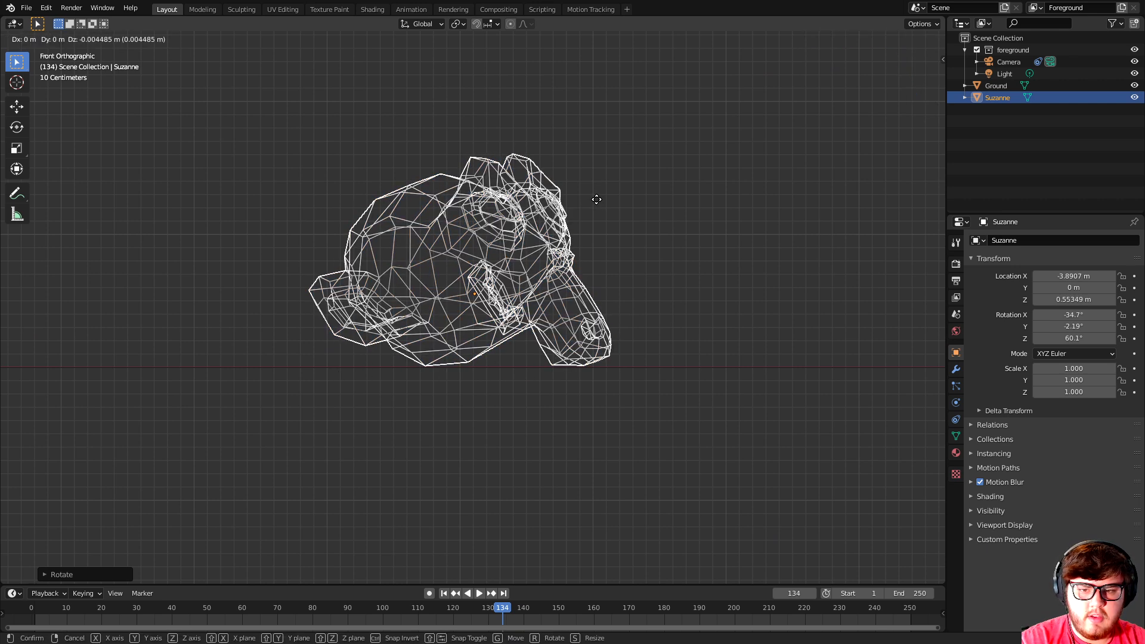
pyautogui.click(596, 200)
# Return to the camera view in rendered shading to examine the monkey head against the footage.
pyautogui.press('KP_0')
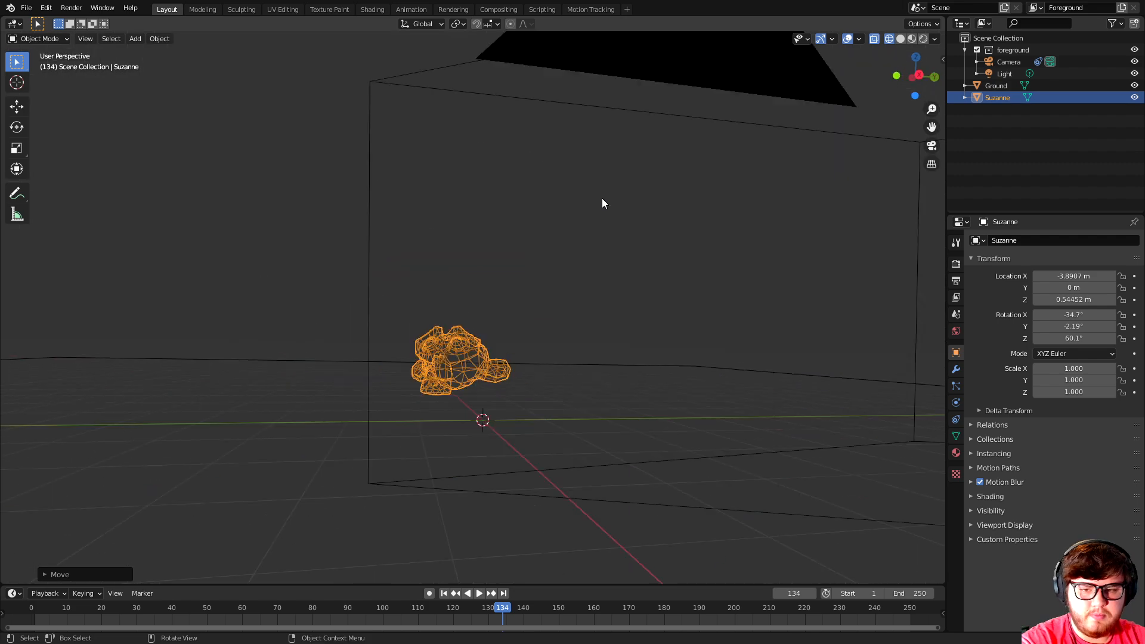
pyautogui.press('z')
pyautogui.click(511, 242)
pyautogui.scroll(5, 511, 242)
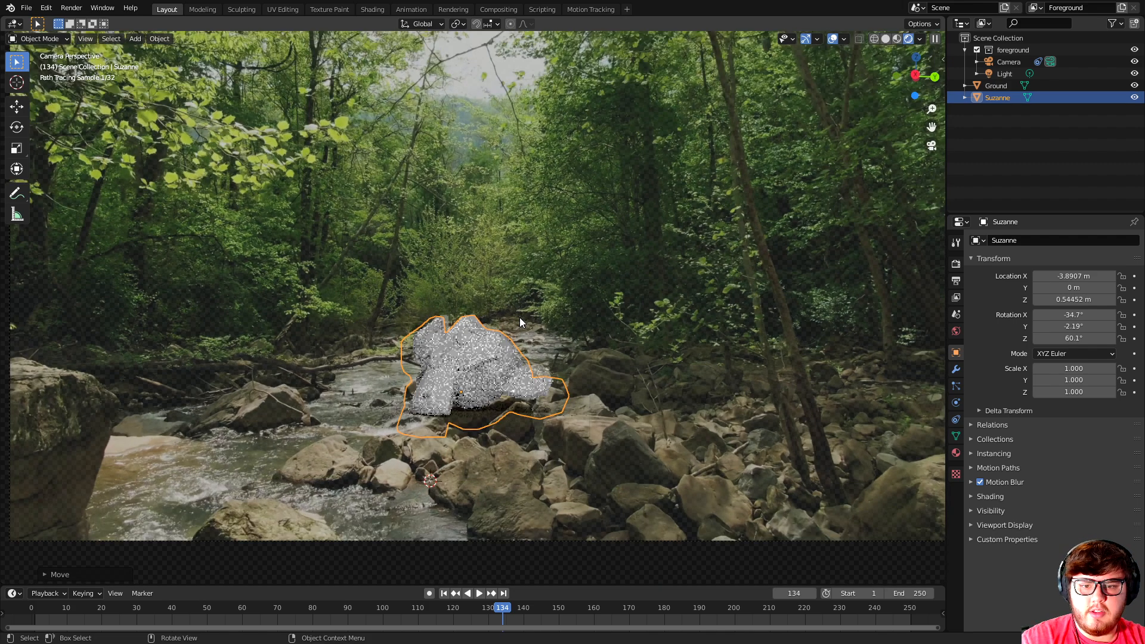